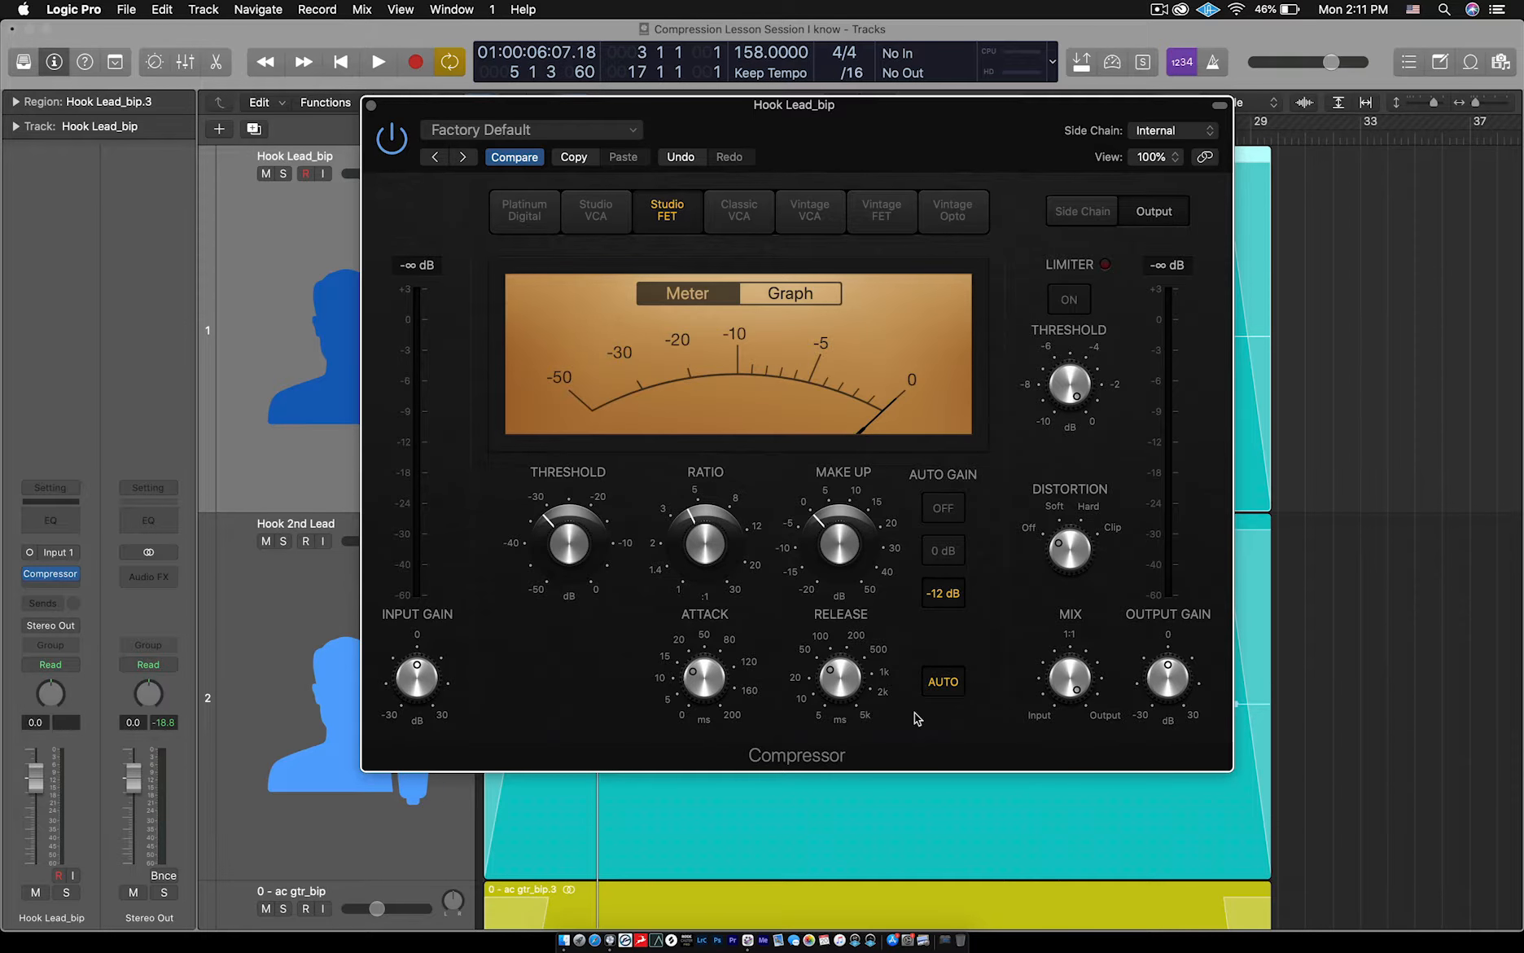
Move the Compressor window out of the way and examine the Hook Lead_bip waveform at closer range.
{"action": "left_click_drag", "start_coordinate": [863, 115], "coordinate": [847, 474]}
{"action": "key", "text": "super+Right"}
{"action": "key", "text": "super+Right"}
{"action": "key", "text": "super+Right"}
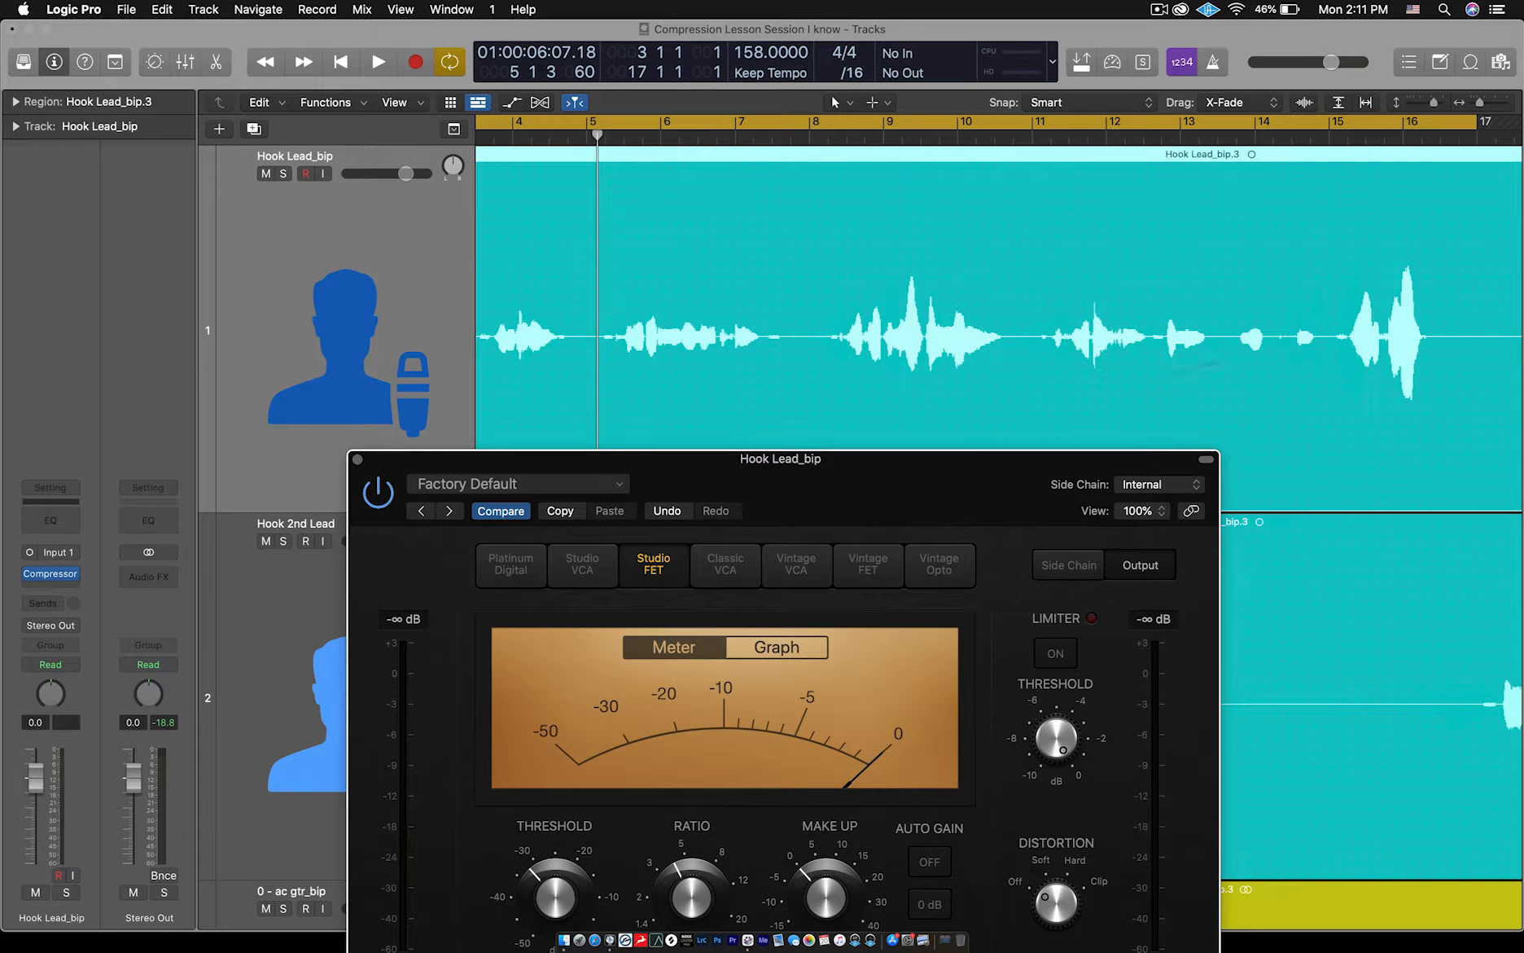
Raise the Compressor's make-up gain on Hook Lead_bip to about 5 dB and close the plug-in window.
{"action": "mouse_move", "coordinate": [552, 877]}
{"action": "left_click_drag", "start_coordinate": [1079, 461], "coordinate": [969, 295]}
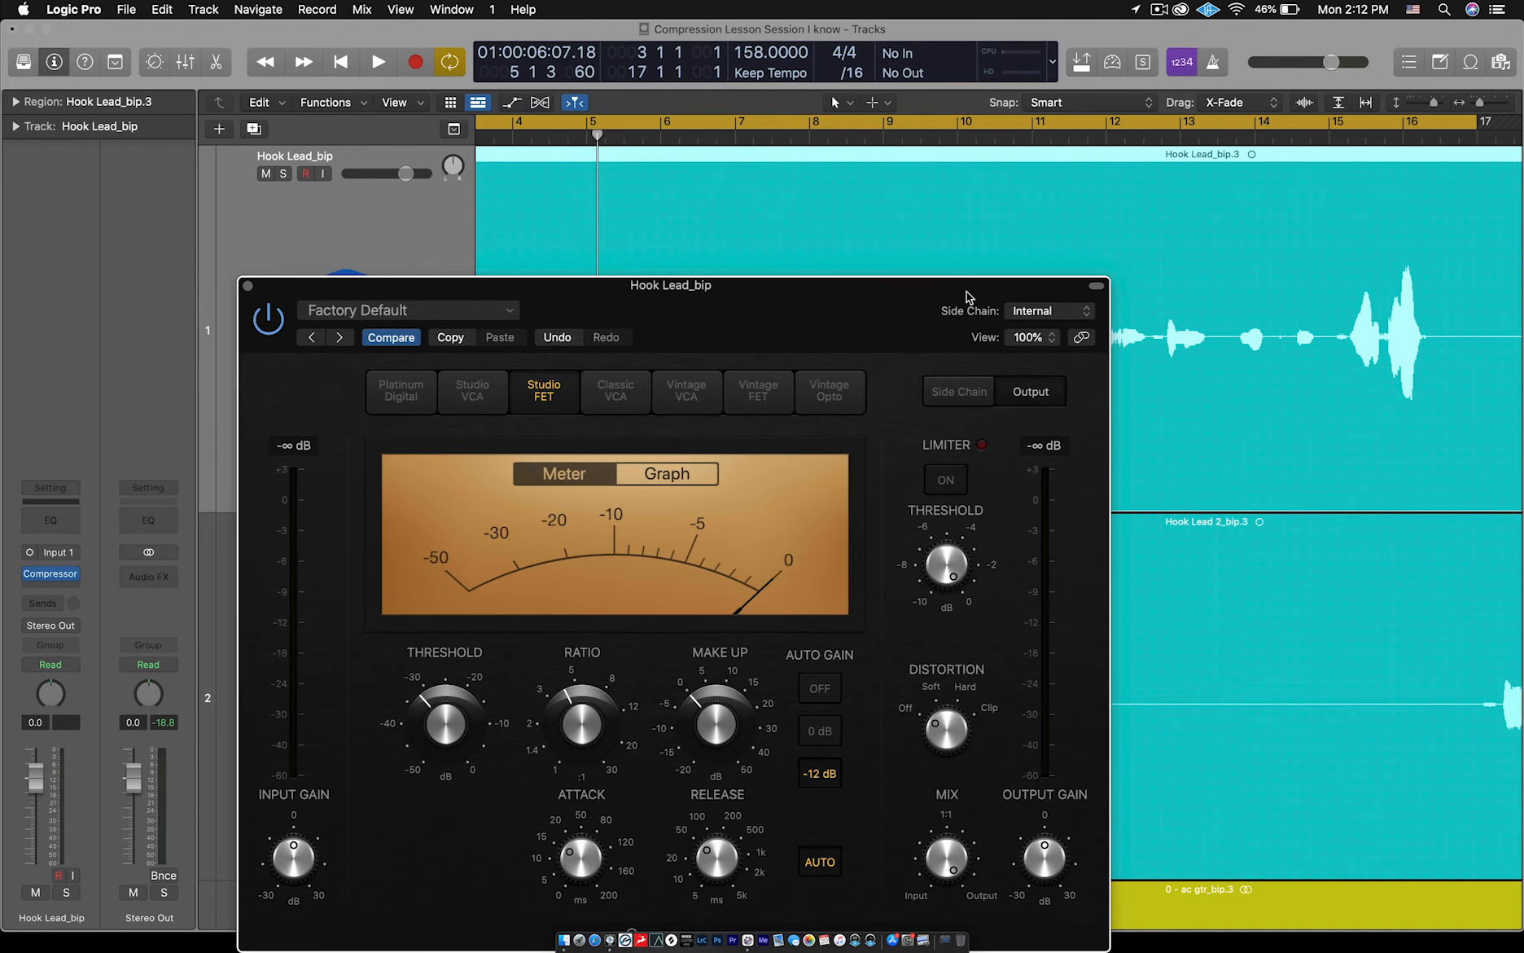
{"action": "mouse_move", "coordinate": [704, 710]}
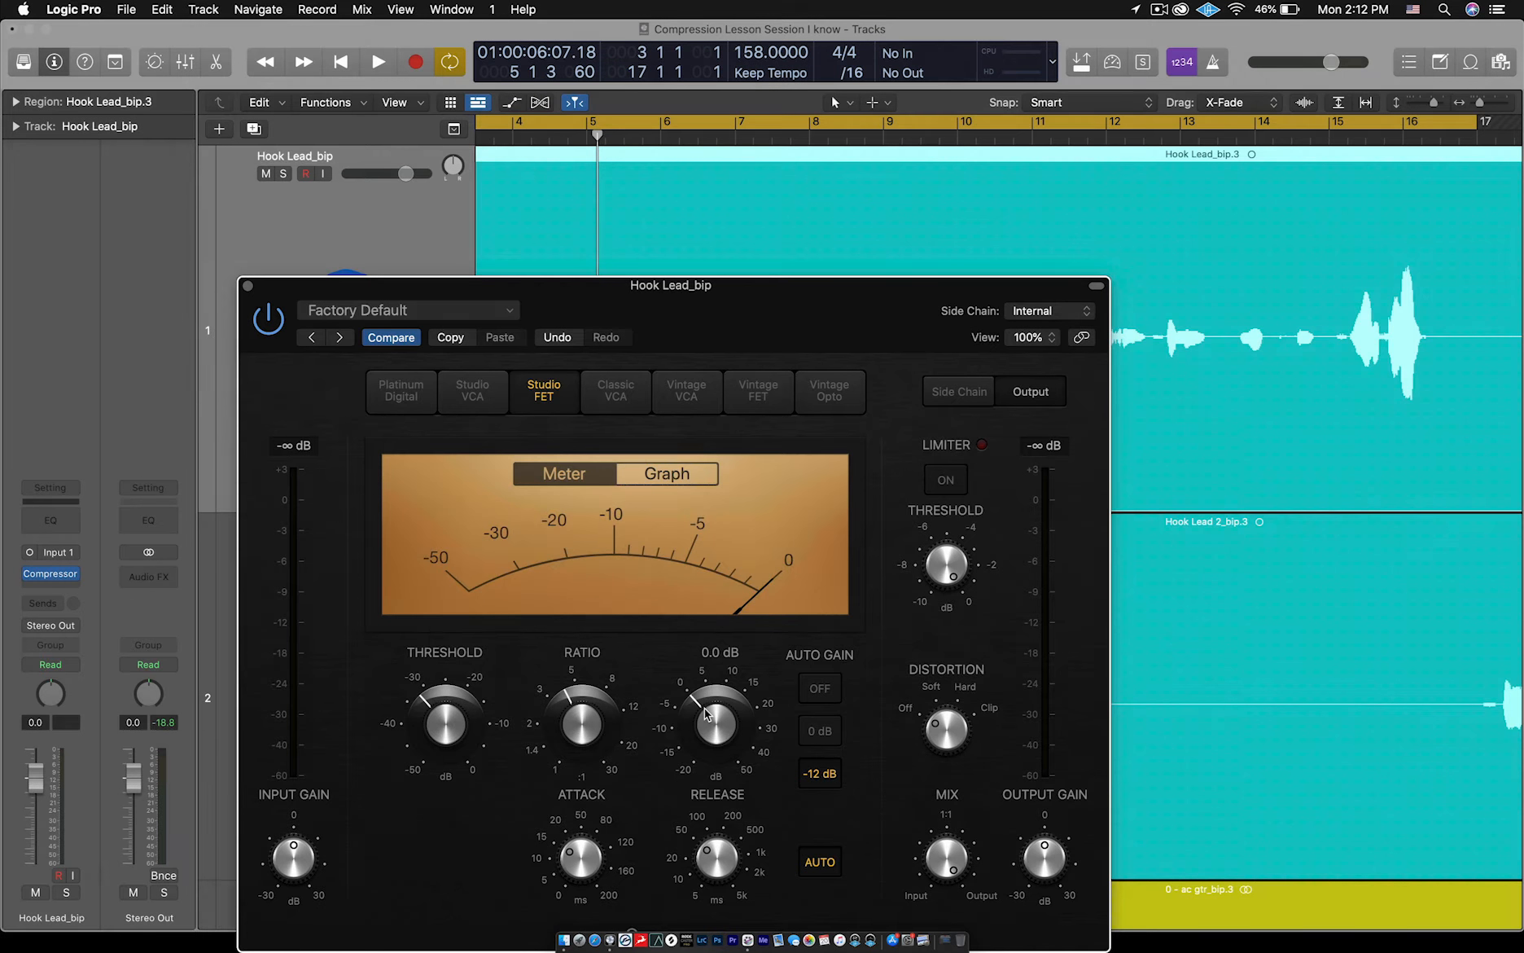
{"action": "left_click_drag", "start_coordinate": [704, 708], "coordinate": [704, 683]}
{"action": "left_click", "coordinate": [248, 286]}
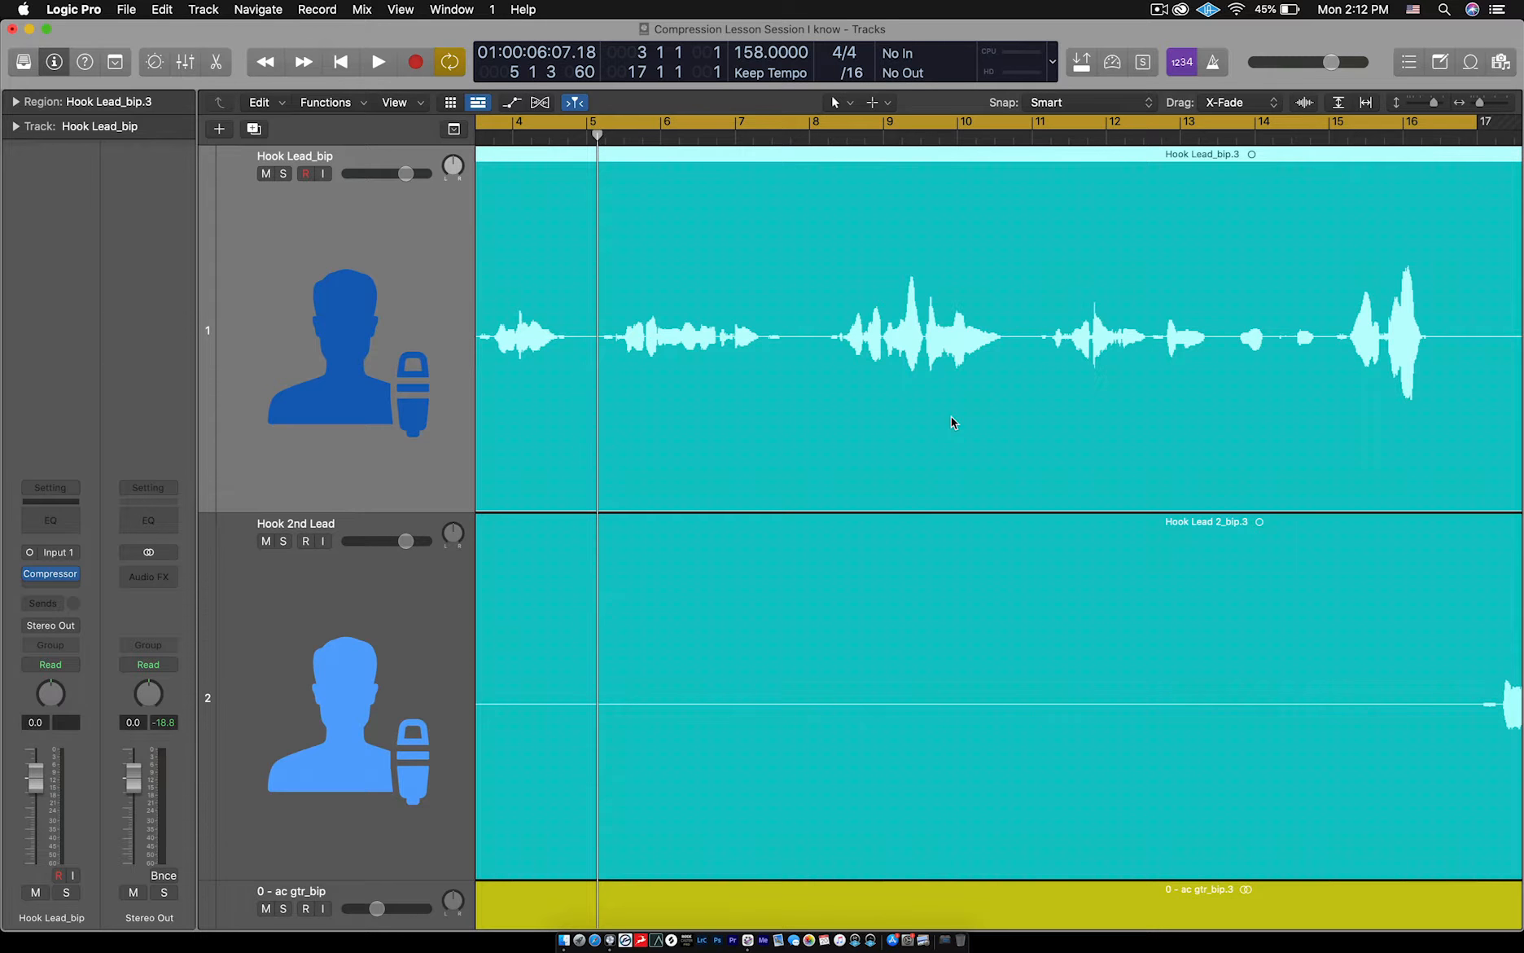
Bounce the Hook Lead_bip region in place to a new track named Lead Compd, with the source region muted.
{"action": "key", "text": "super+Left"}
{"action": "key", "text": "super+Left"}
{"action": "key", "text": "super+Left"}
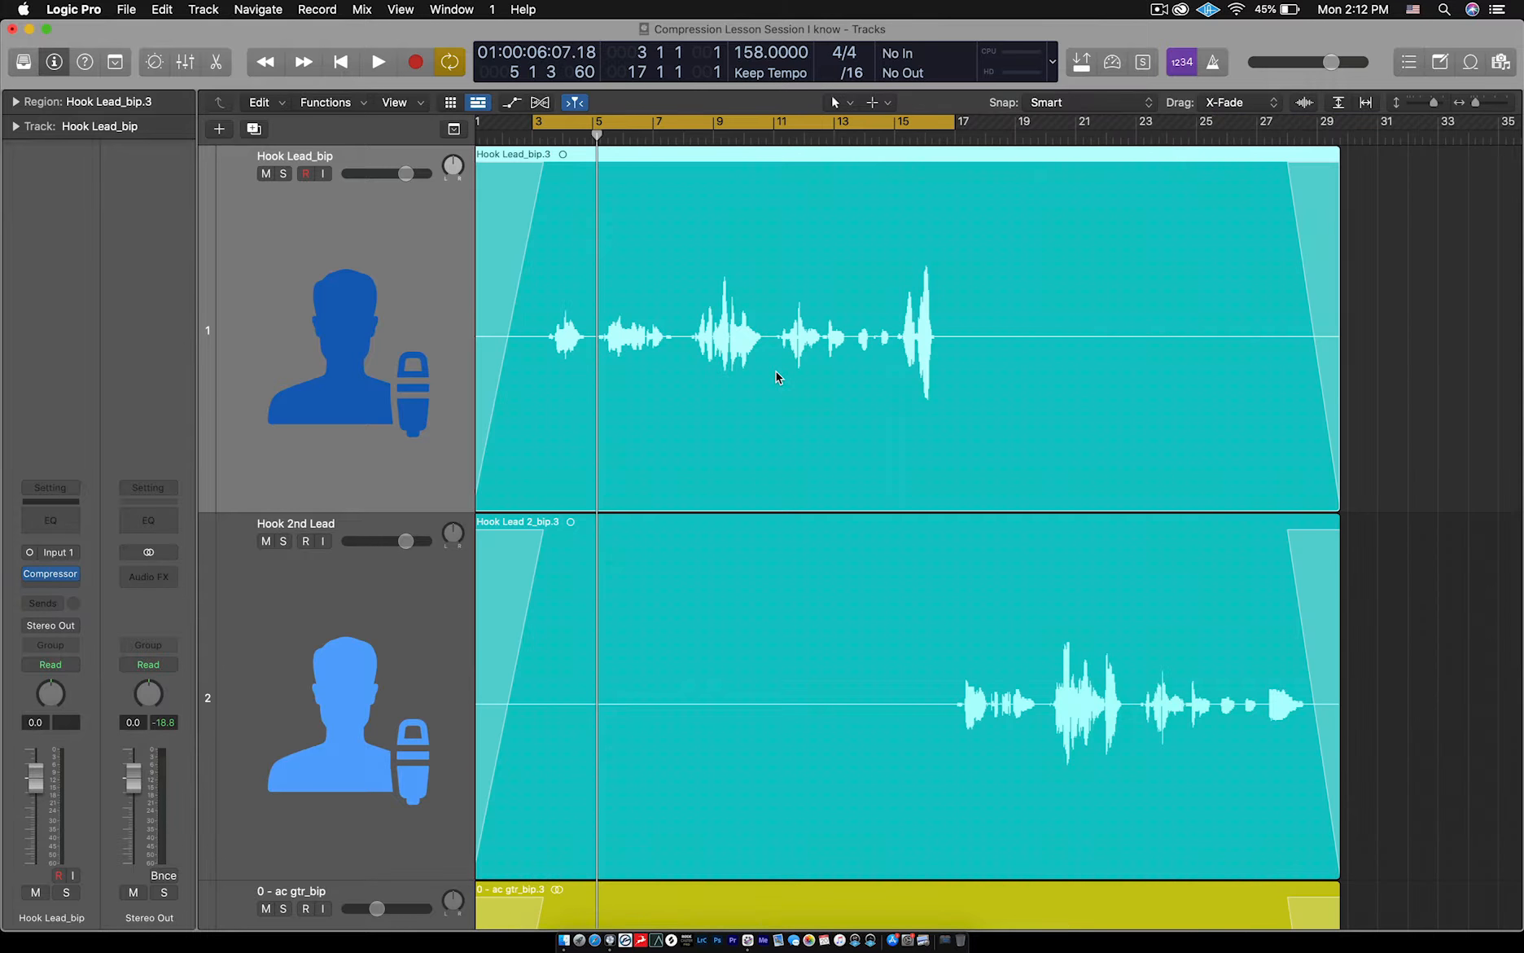
{"action": "left_click", "coordinate": [1379, 355]}
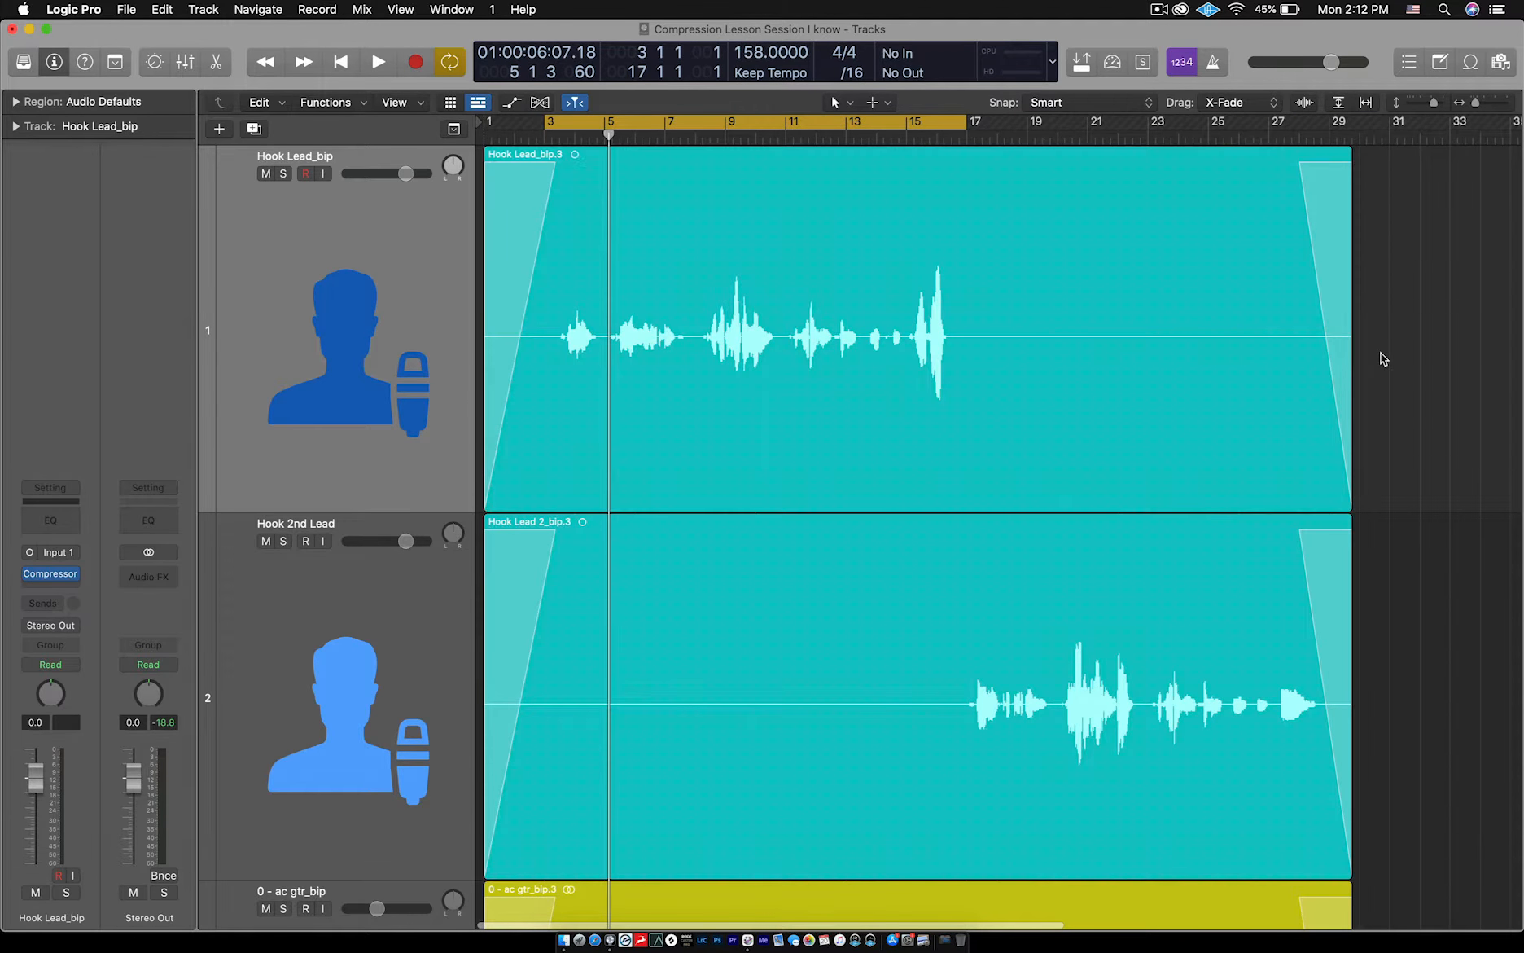
{"action": "left_click", "coordinate": [769, 282]}
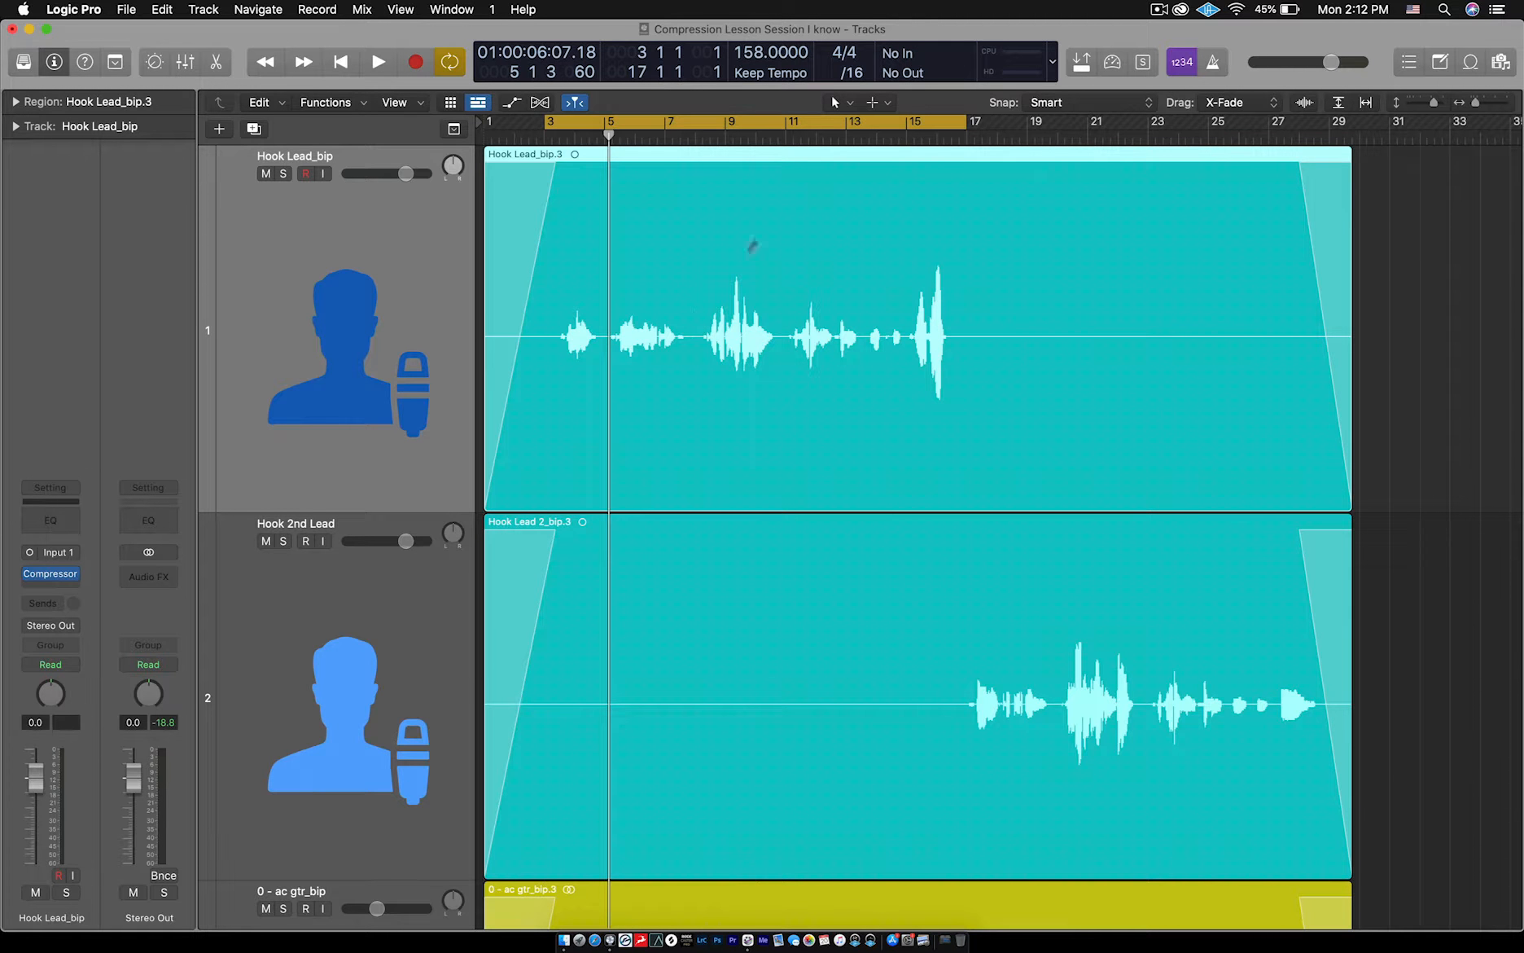
{"action": "right_click", "coordinate": [744, 281]}
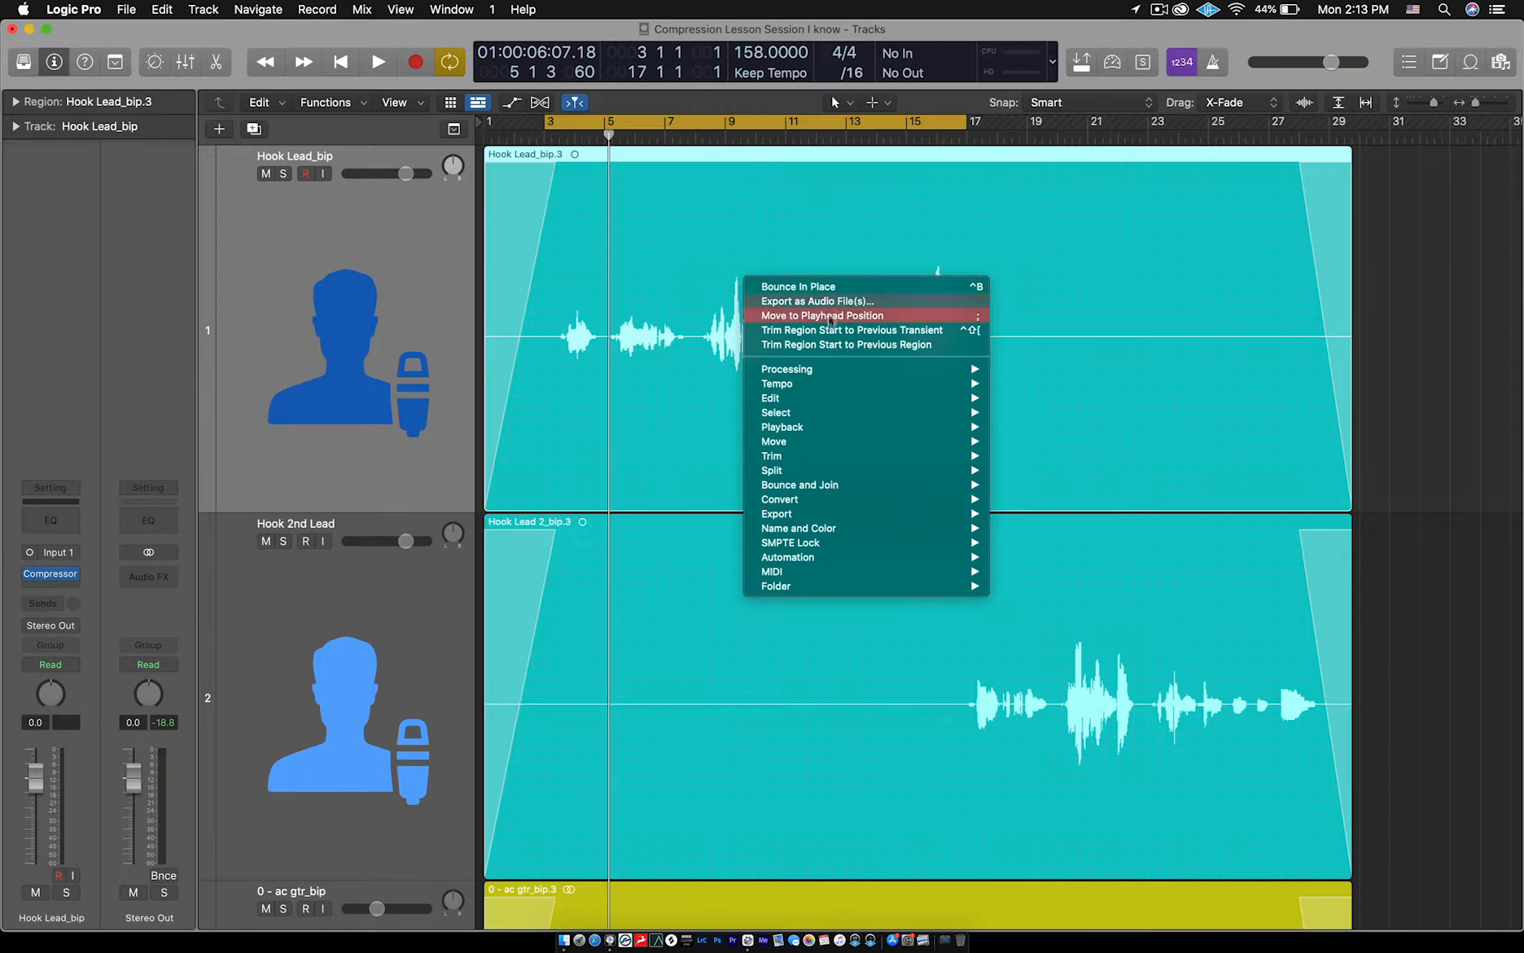
{"action": "mouse_move", "coordinate": [774, 489]}
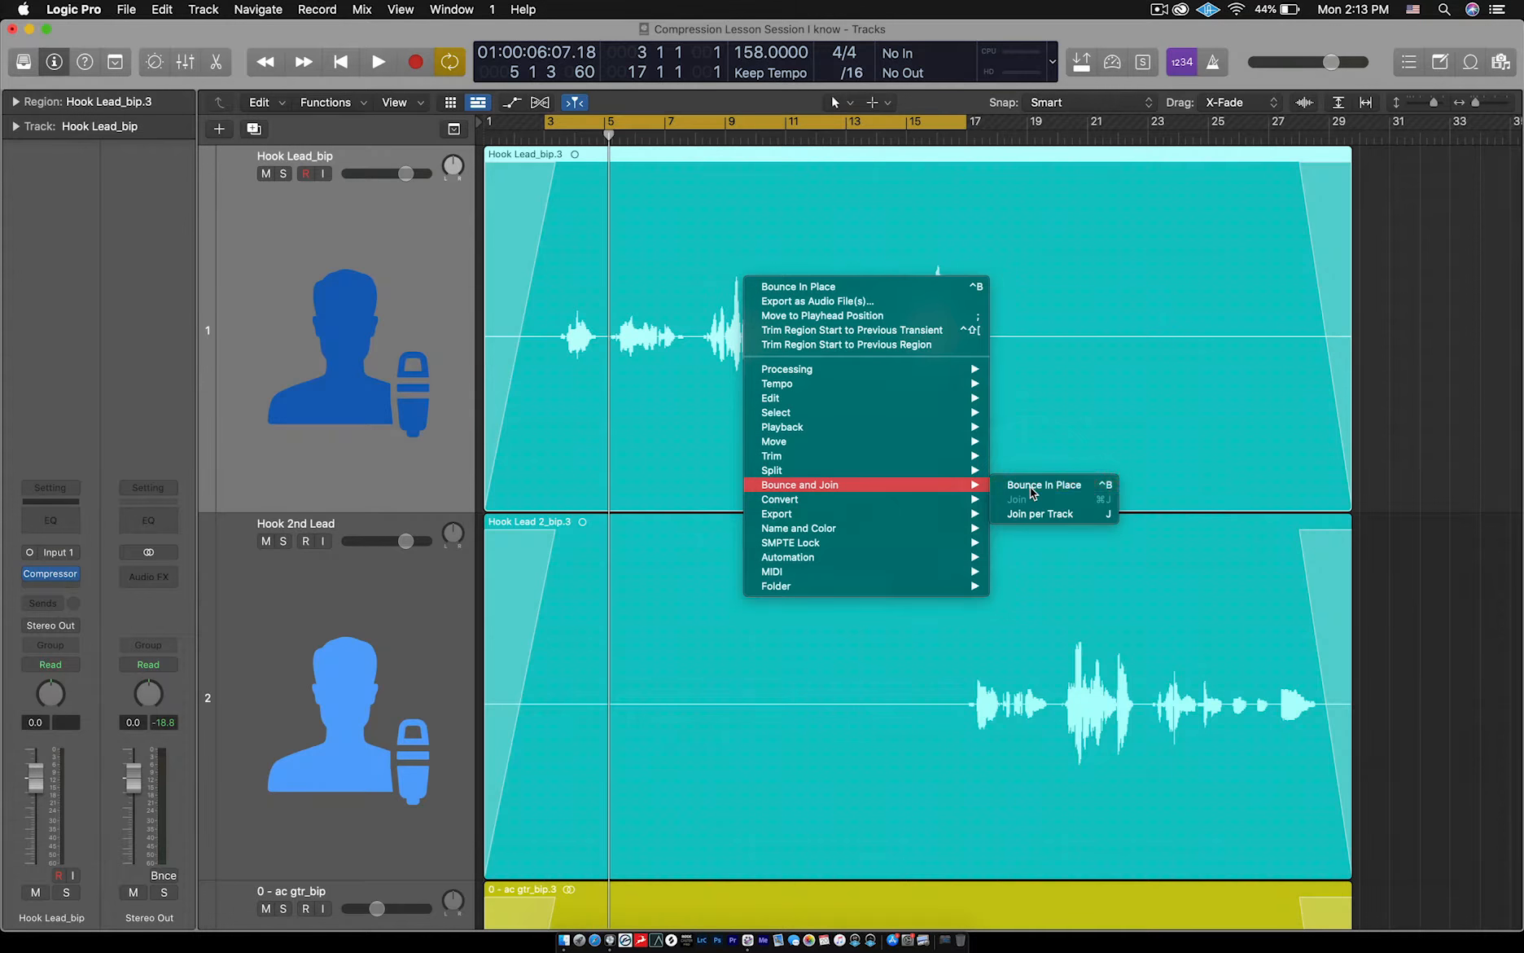
{"action": "left_click", "coordinate": [1030, 487]}
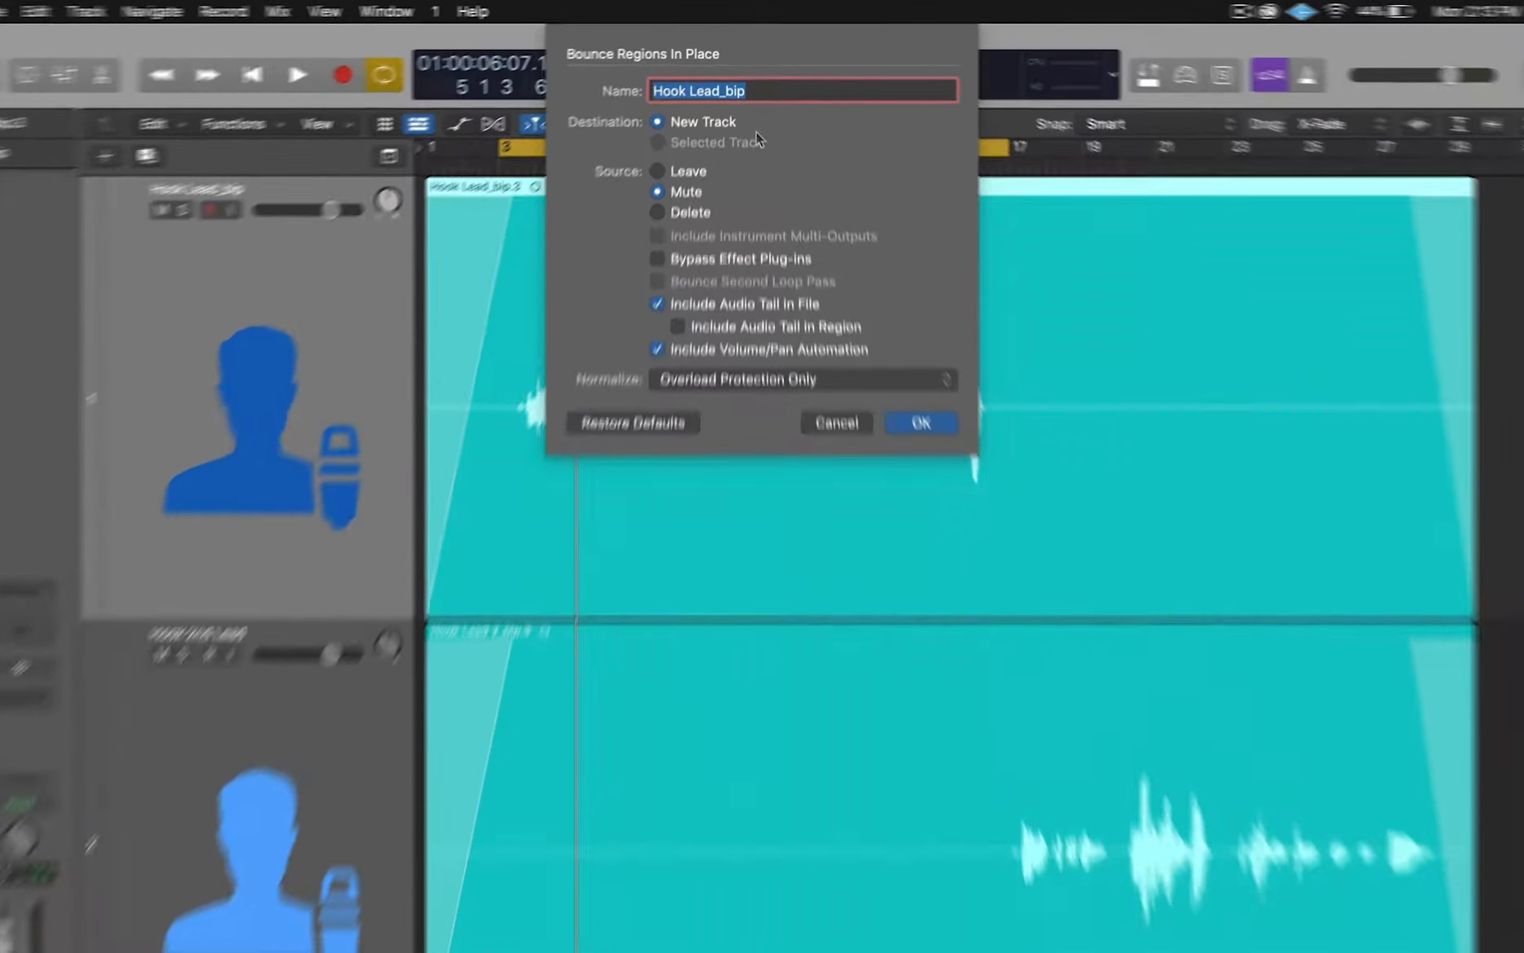
{"action": "type", "text": "Lead Comp"}
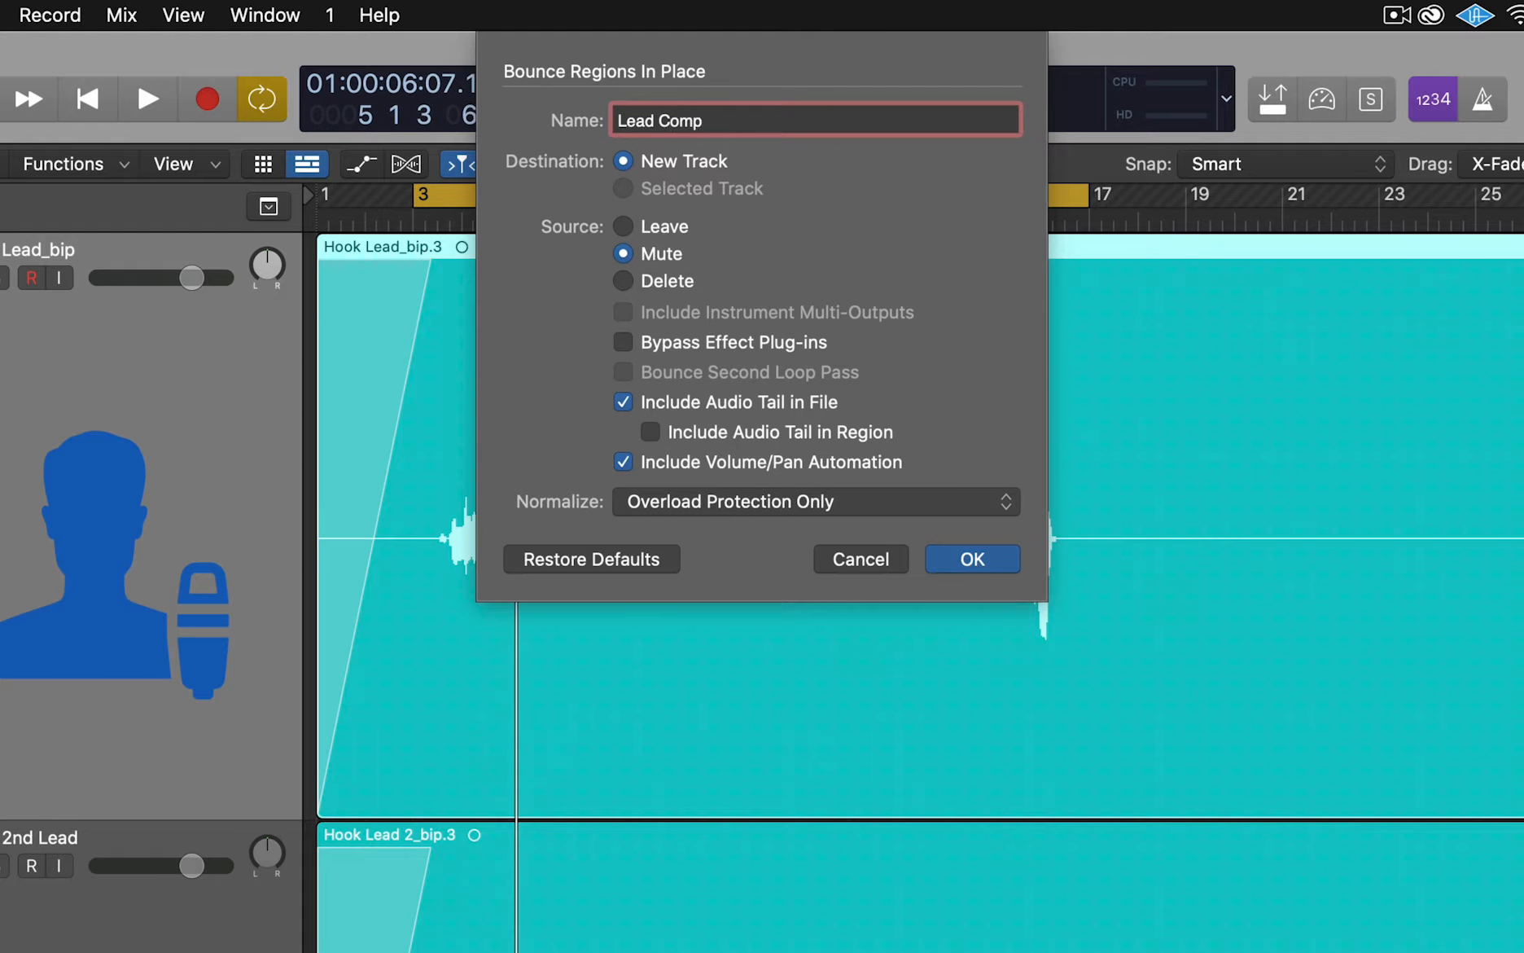
{"action": "type", "text": "d"}
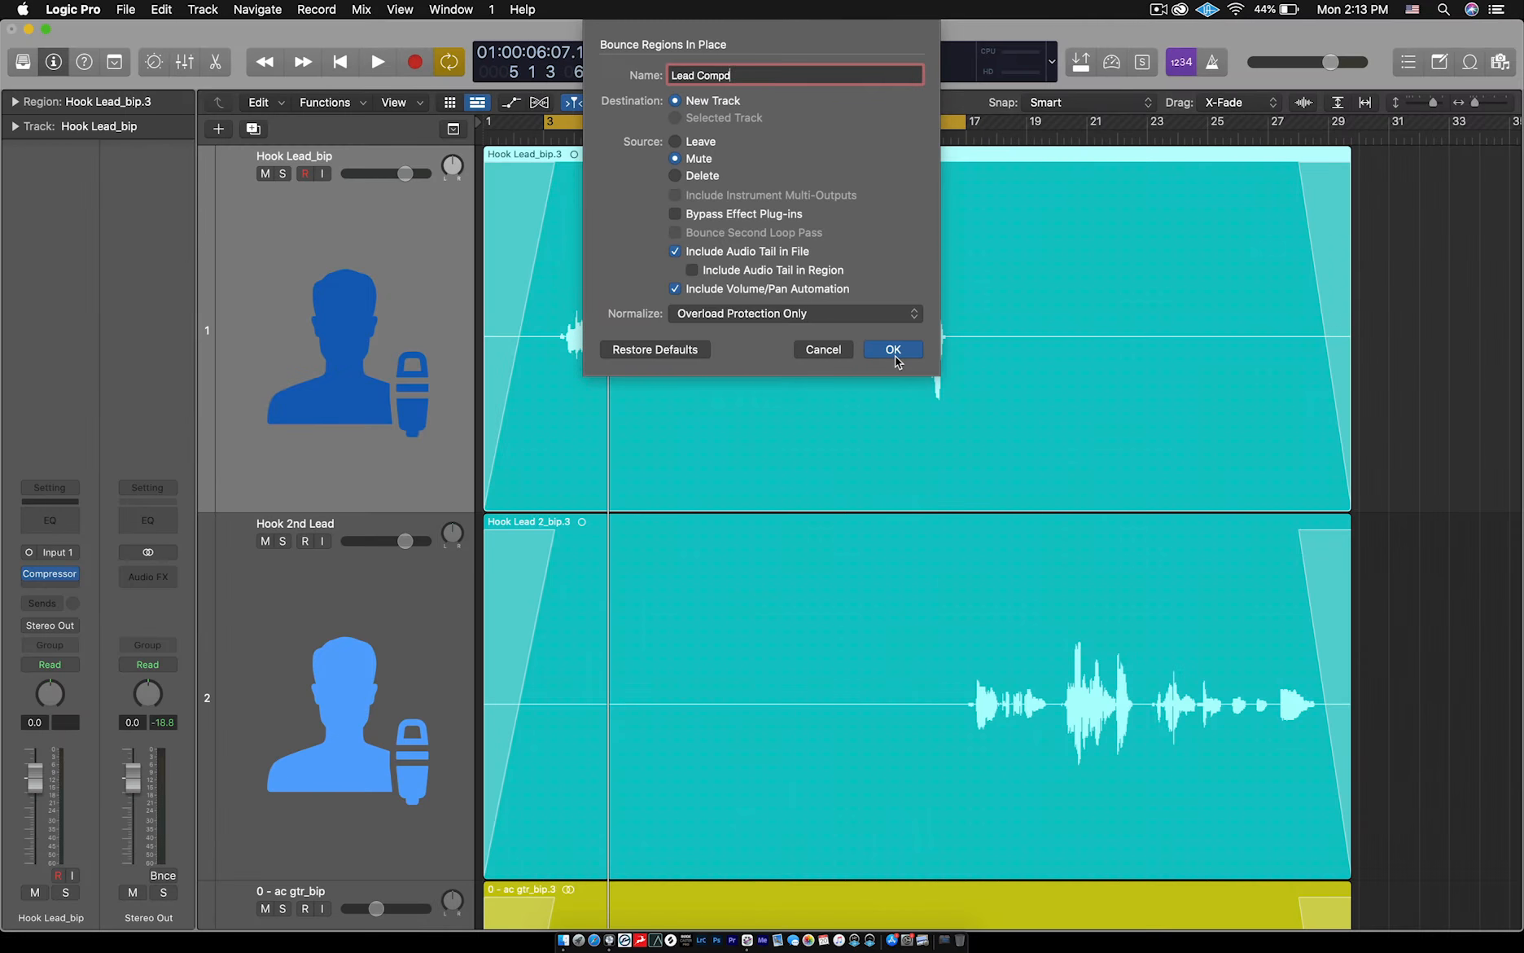
{"action": "left_click", "coordinate": [893, 350]}
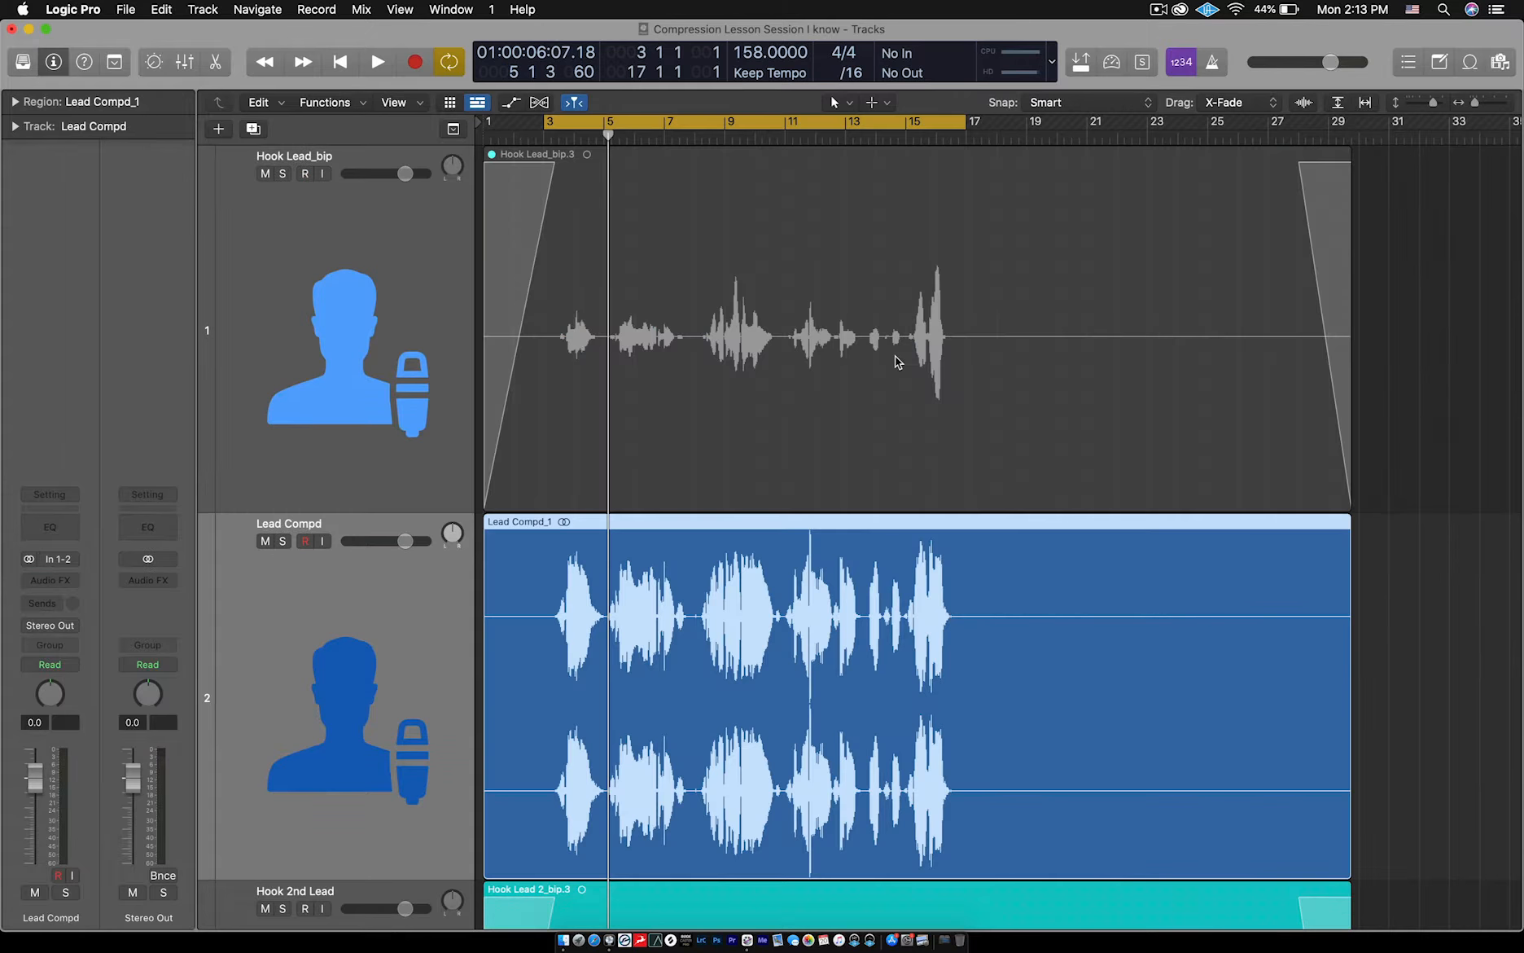
Compare the bounced Lead Compd waveform with the original Hook Lead_bip waveform between bars 3 and 16.
{"action": "left_click", "coordinate": [731, 655]}
{"action": "scroll", "coordinate": [731, 655], "scroll_direction": "up", "scroll_amount": 4}
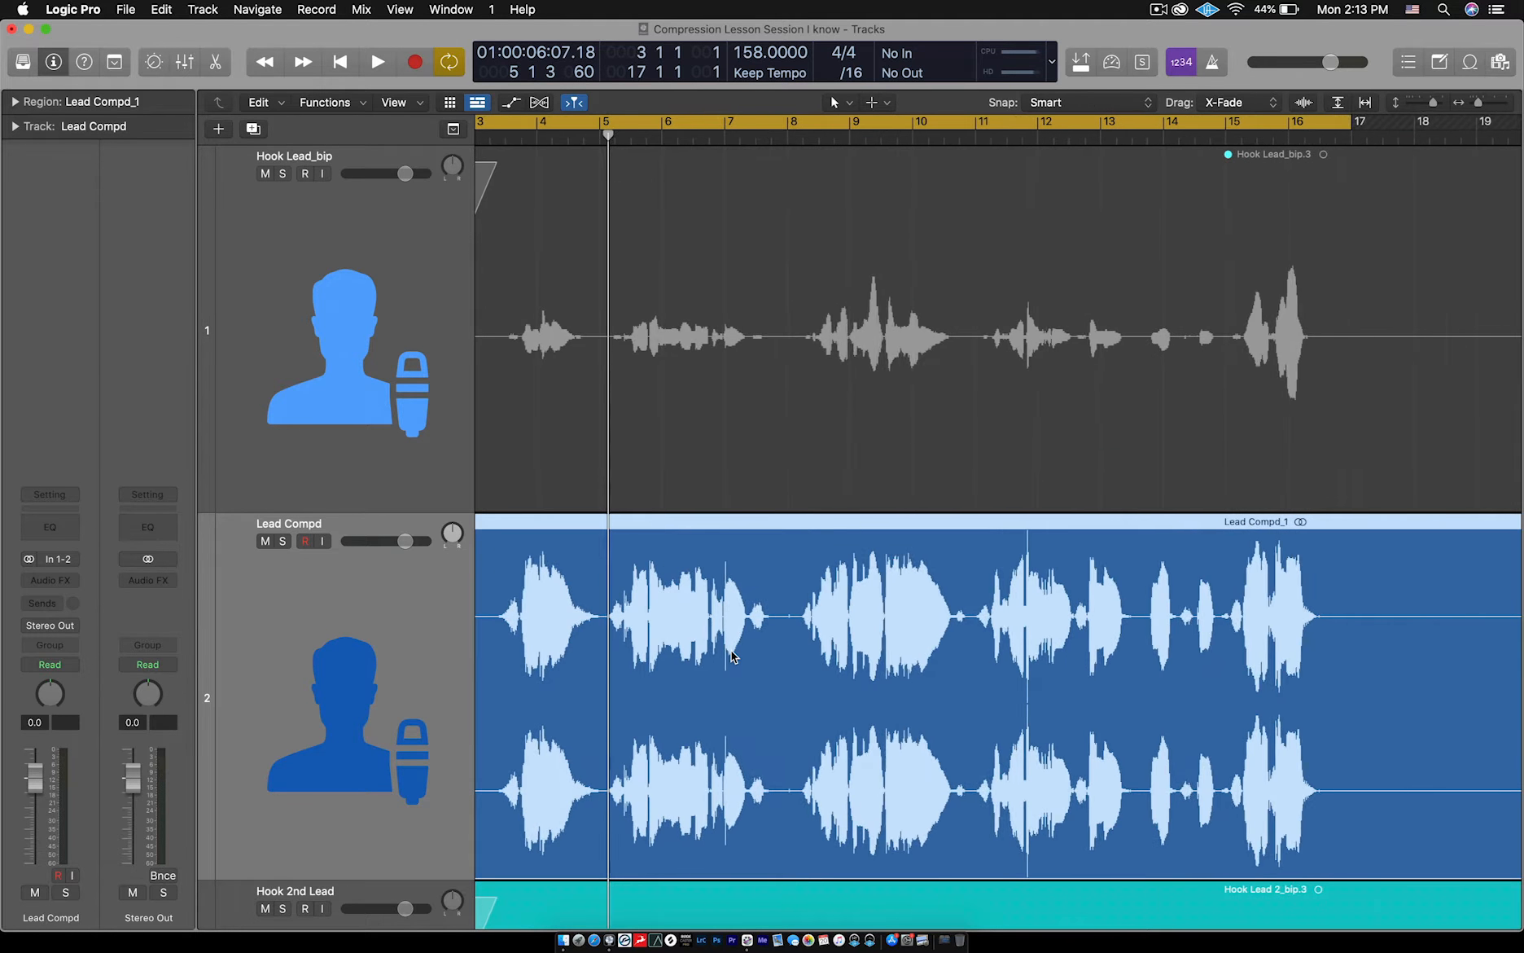
{"action": "scroll", "coordinate": [731, 656], "scroll_direction": "down", "scroll_amount": 1}
{"action": "scroll", "coordinate": [731, 655], "scroll_direction": "left", "scroll_amount": 2}
{"action": "scroll", "coordinate": [732, 655], "scroll_direction": "left", "scroll_amount": 1}
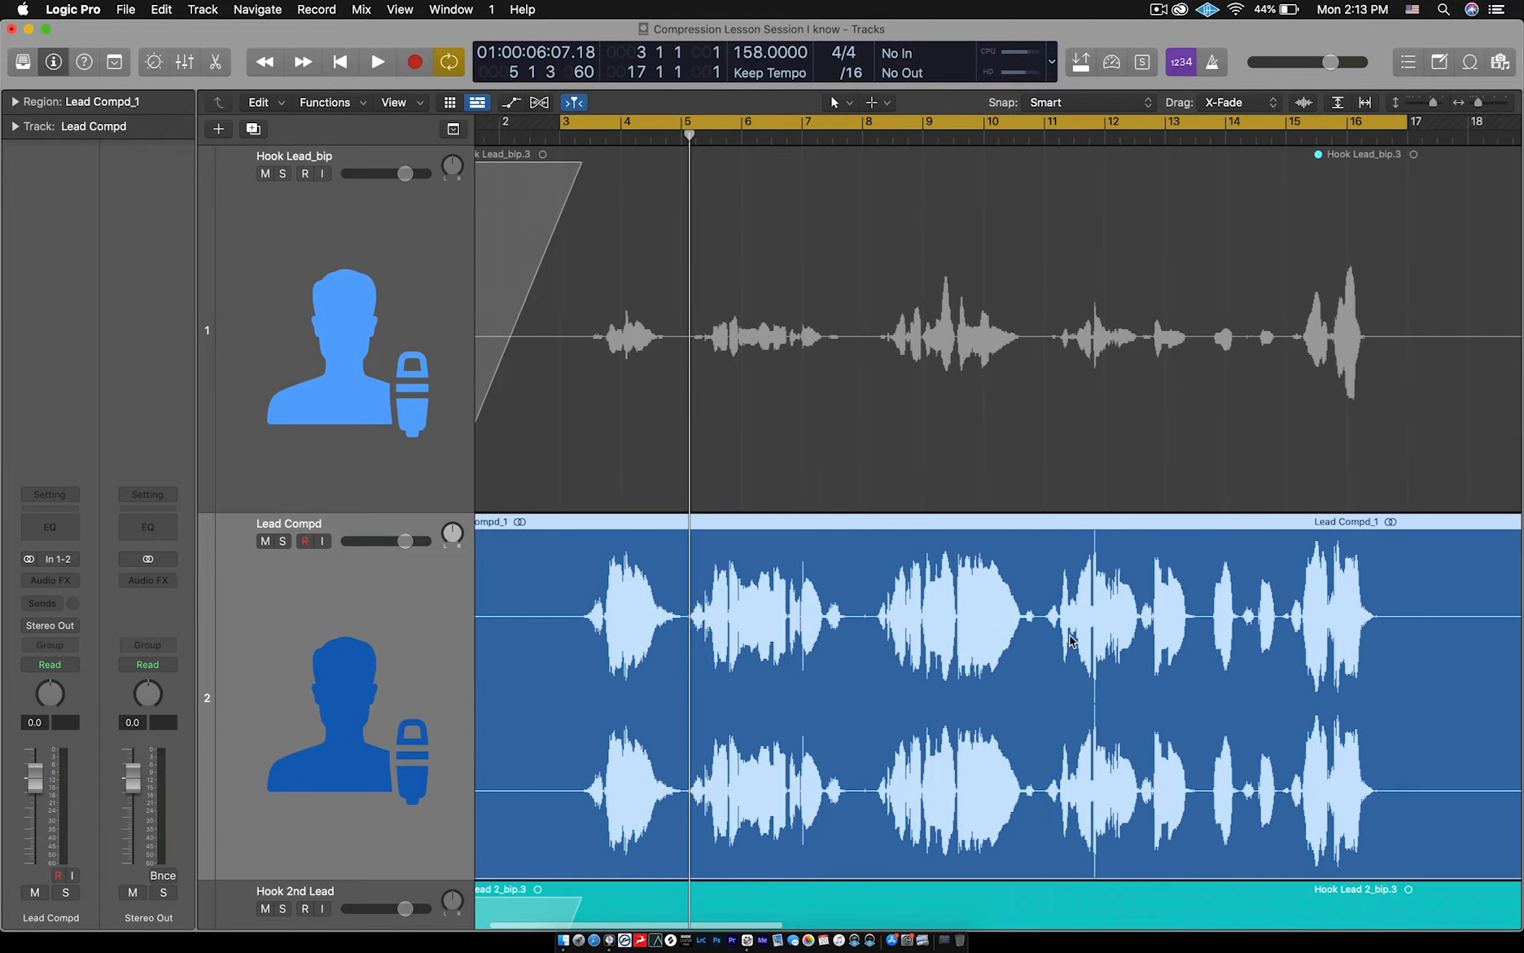
{"action": "scroll", "coordinate": [1148, 648], "scroll_direction": "up", "scroll_amount": 1}
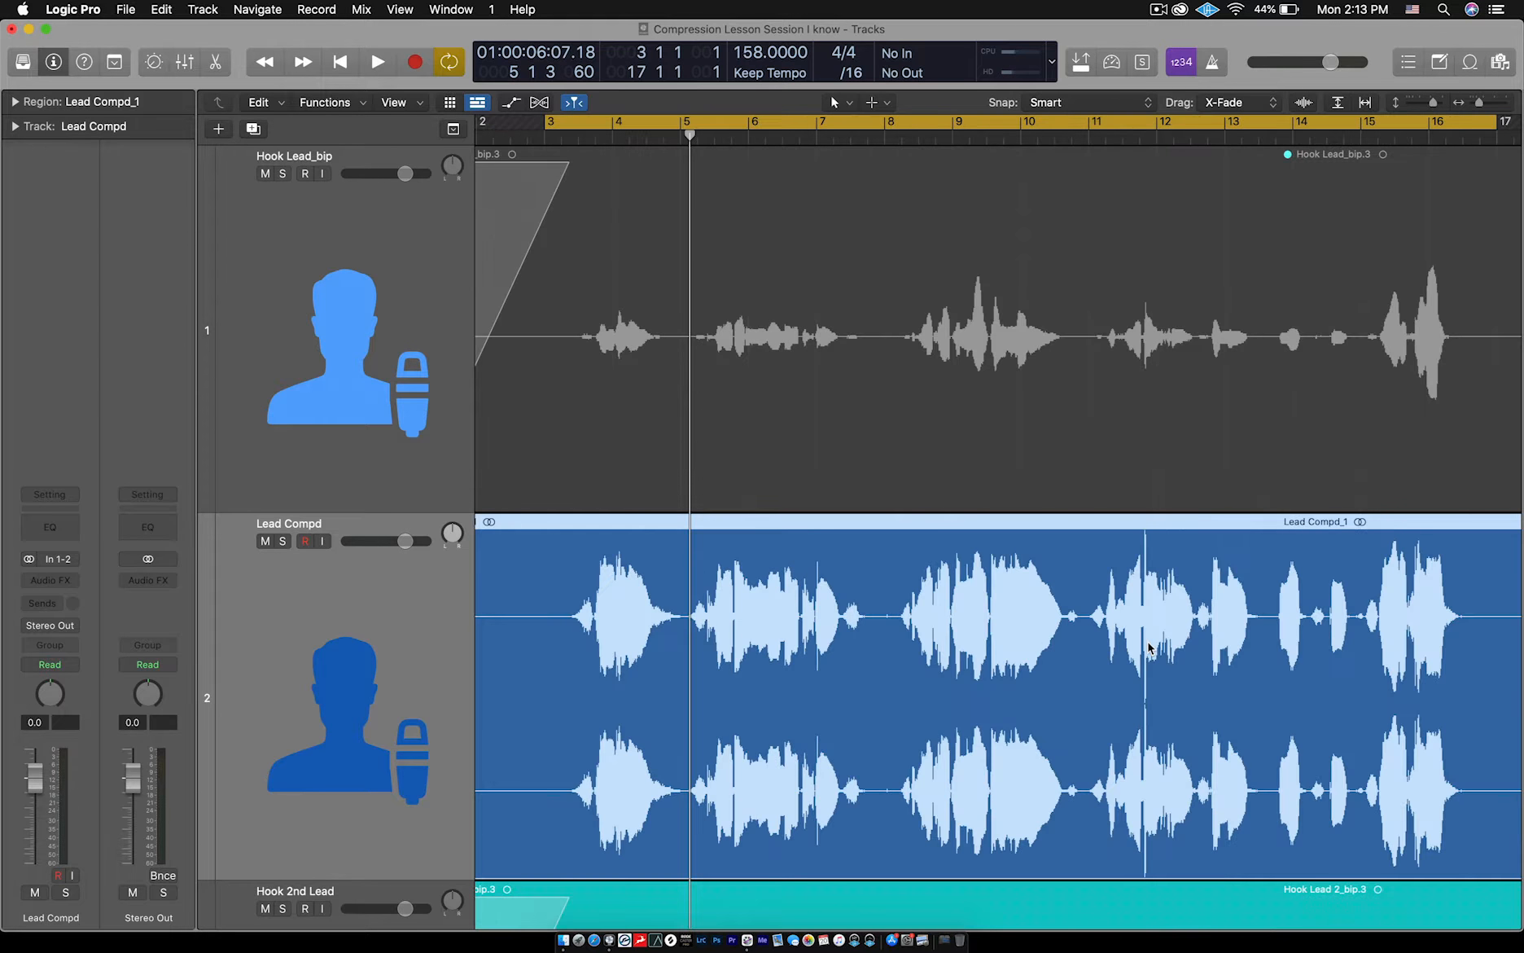
{"action": "scroll", "coordinate": [1149, 648], "scroll_direction": "right", "scroll_amount": 2}
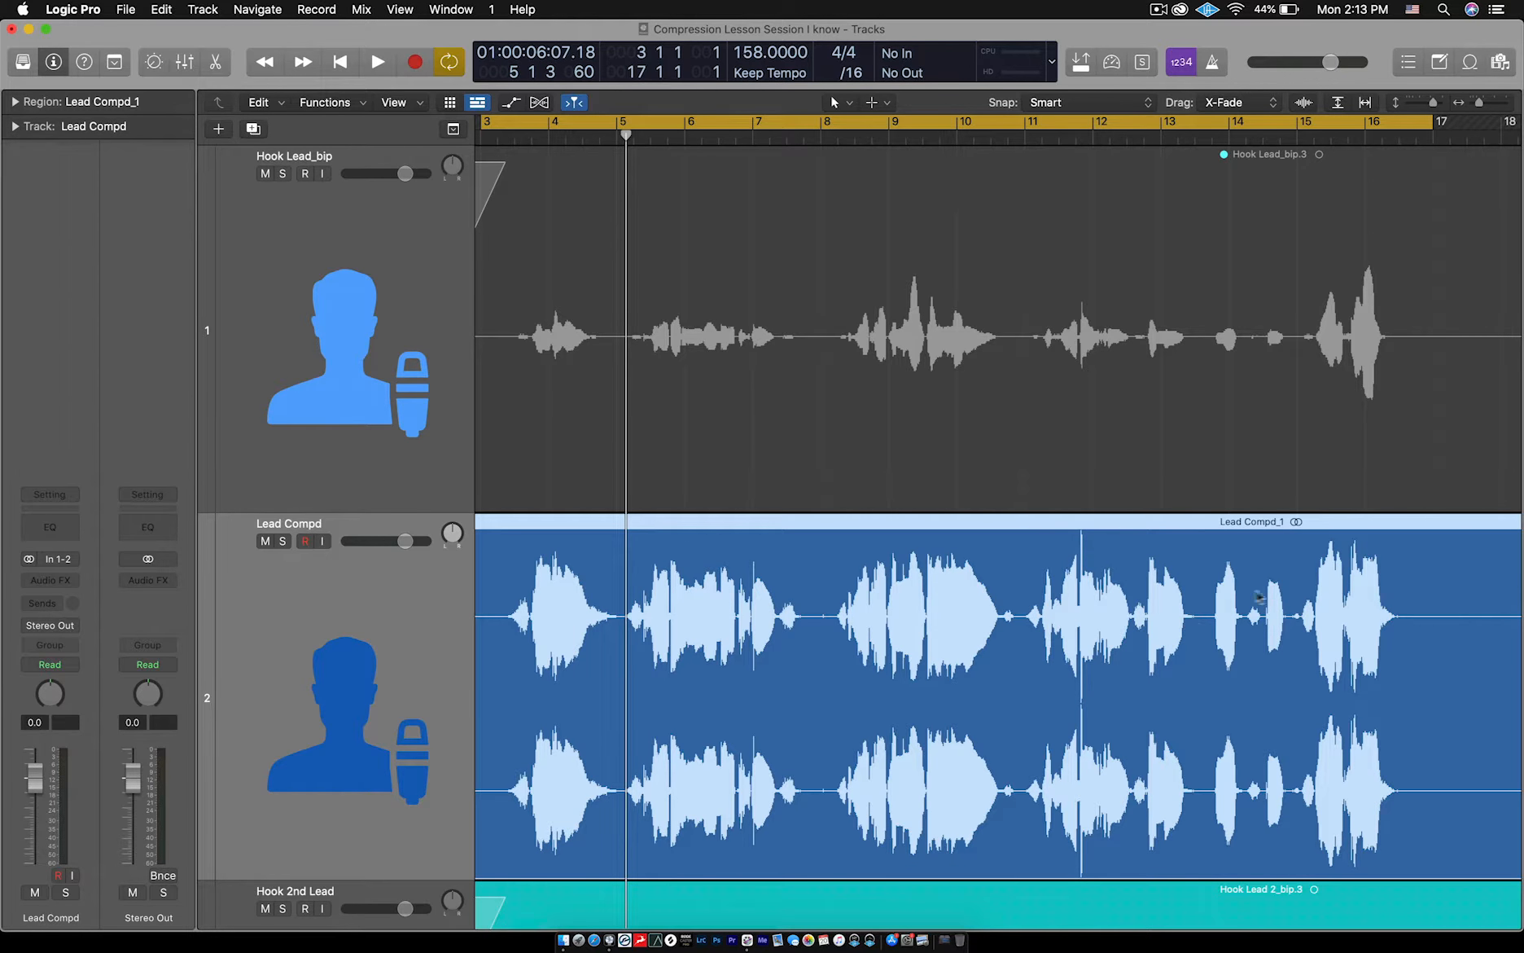
{"action": "key", "text": "super+Left"}
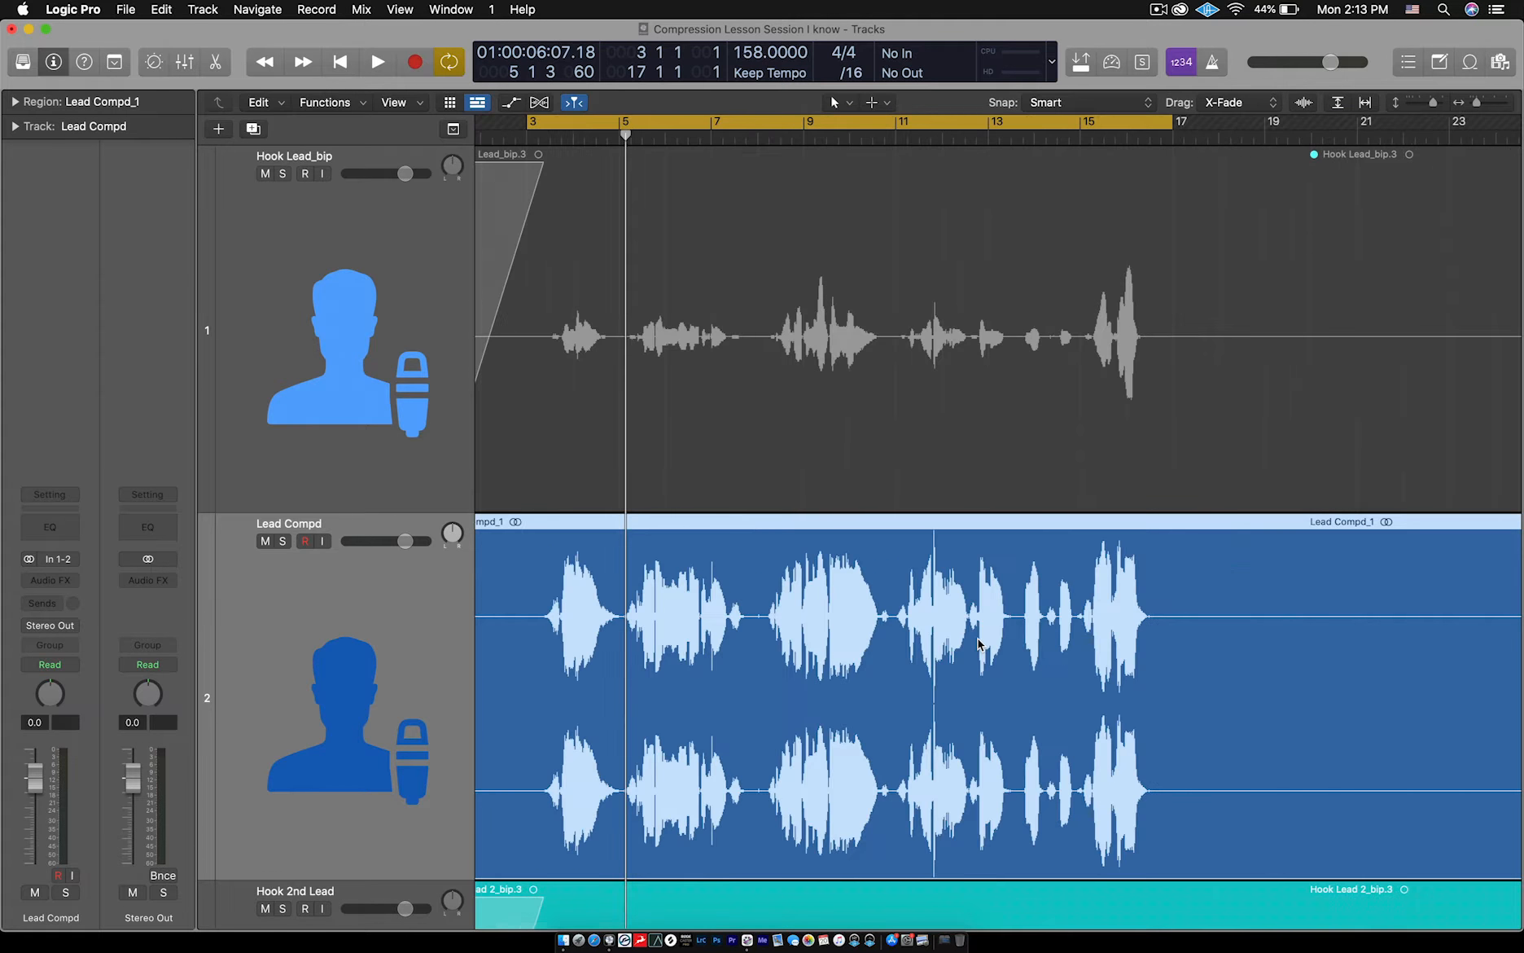
{"action": "key", "text": "super+Right"}
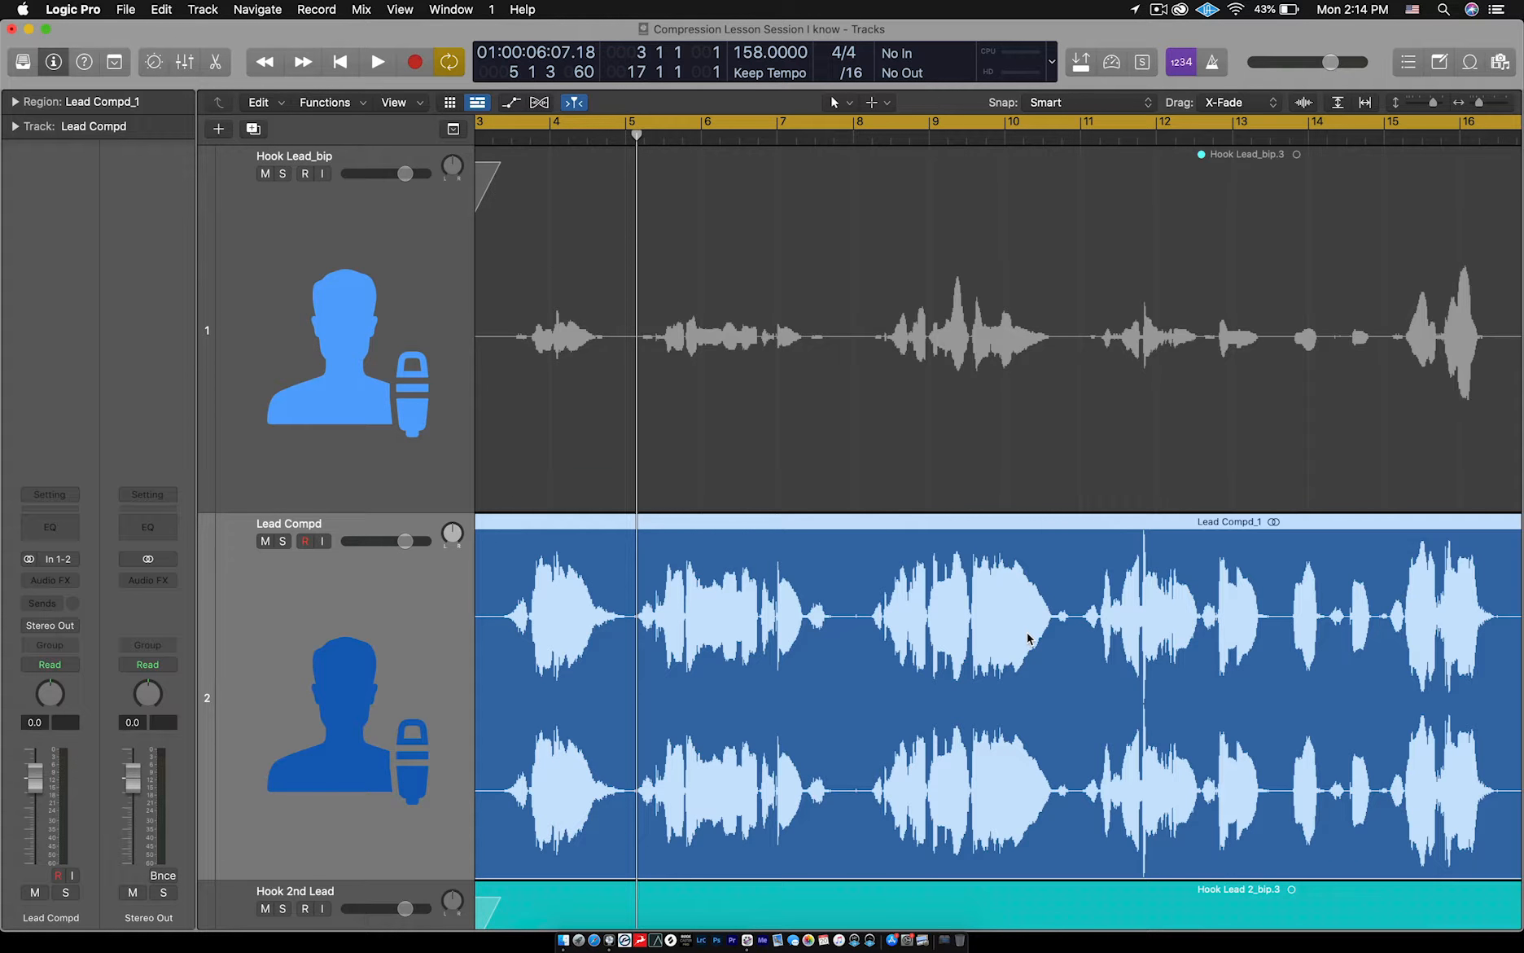
Inspect the Lead Compd waveform up close around bars 11 to 15, then return to the full-length view.
{"action": "scroll", "coordinate": [929, 659], "scroll_direction": "down", "scroll_amount": 5}
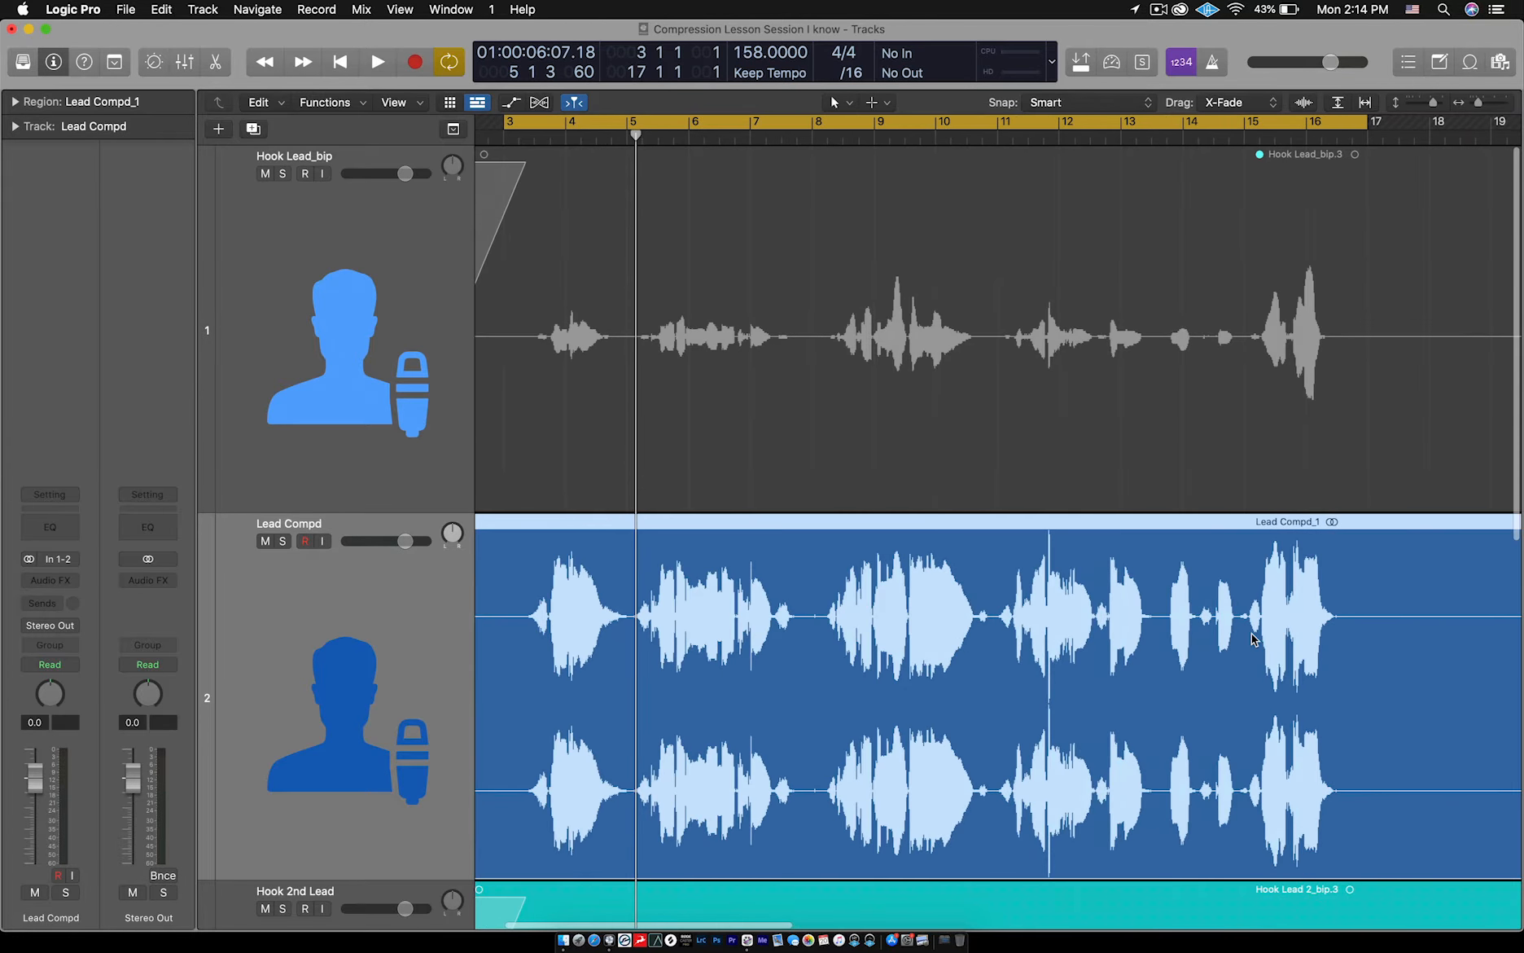
{"action": "scroll", "coordinate": [1253, 639], "scroll_direction": "up", "scroll_amount": 8}
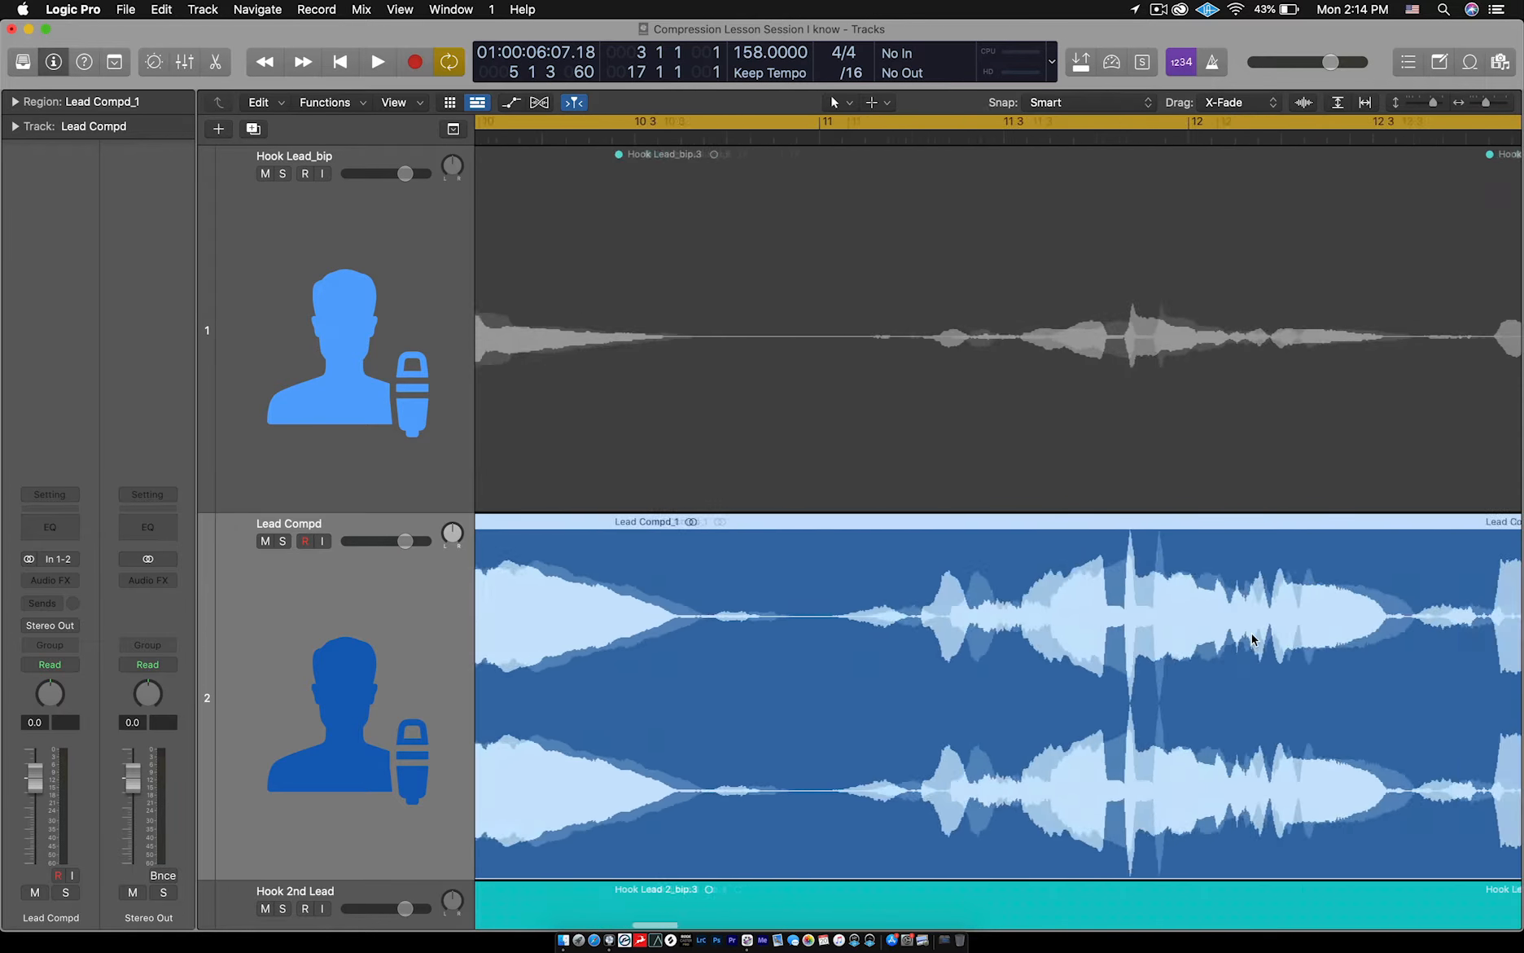
{"action": "scroll", "coordinate": [1253, 639], "scroll_direction": "right", "scroll_amount": 10}
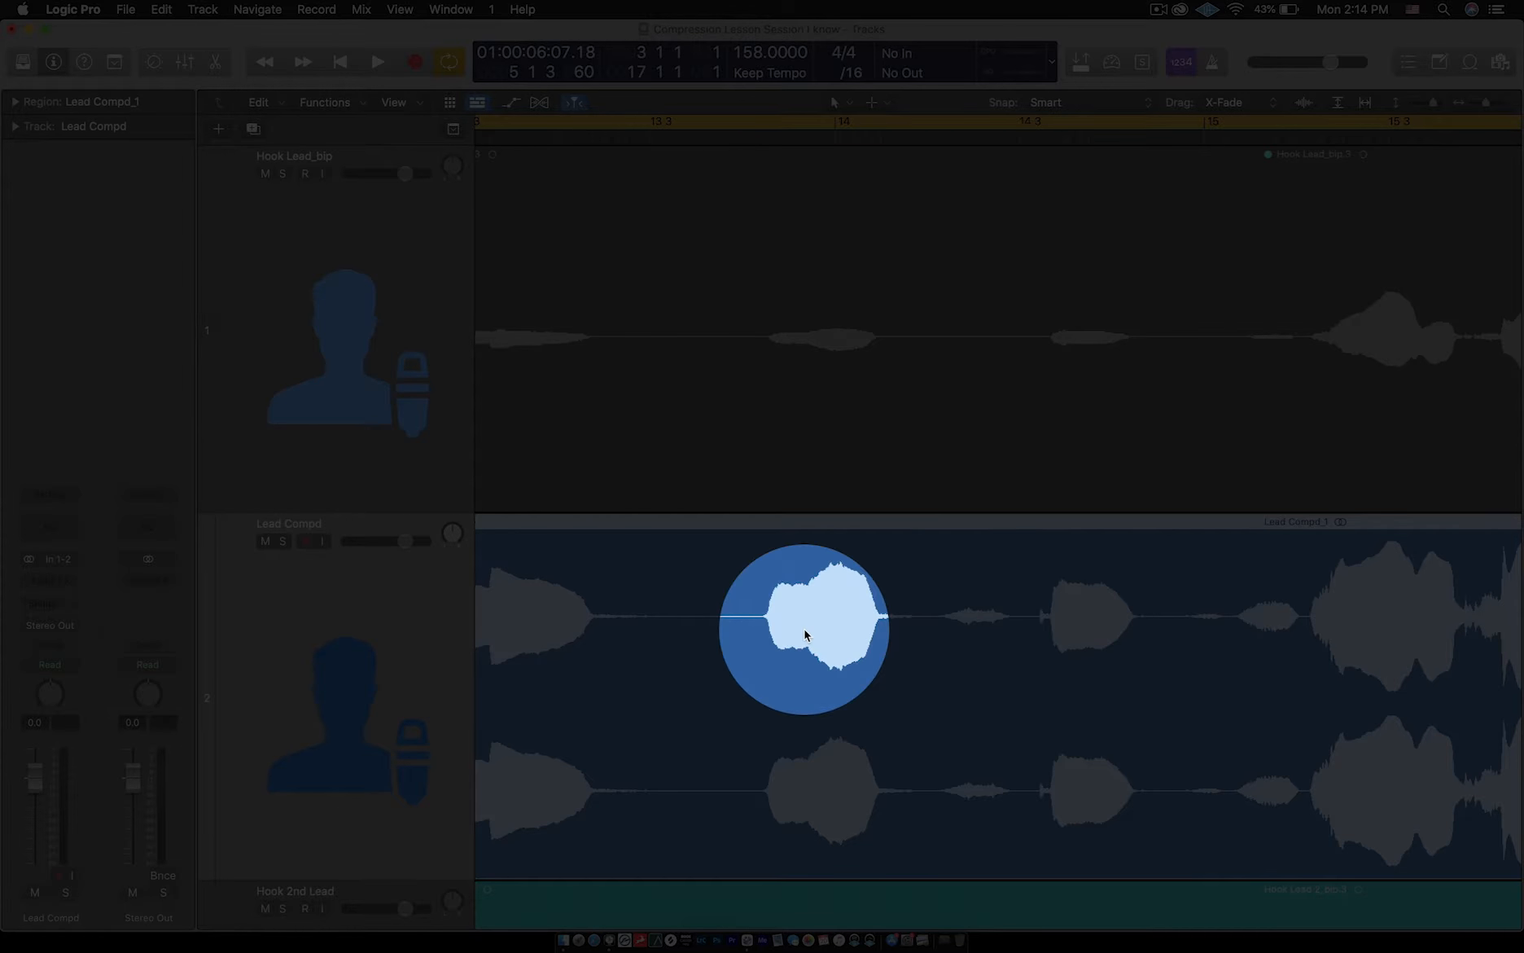
{"action": "key", "text": "super+Left"}
{"action": "key", "text": "super+Left"}
{"action": "key", "text": "super+Left"}
{"action": "key", "text": "super+Left"}
{"action": "key", "text": "super+Left"}
{"action": "key", "text": "super+Left"}
{"action": "key", "text": "super+Left"}
{"action": "key", "text": "super+Left"}
{"action": "scroll", "coordinate": [806, 630], "scroll_direction": "left", "scroll_amount": 12}
{"action": "key", "text": "super+Left"}
{"action": "key", "text": "super+Left"}
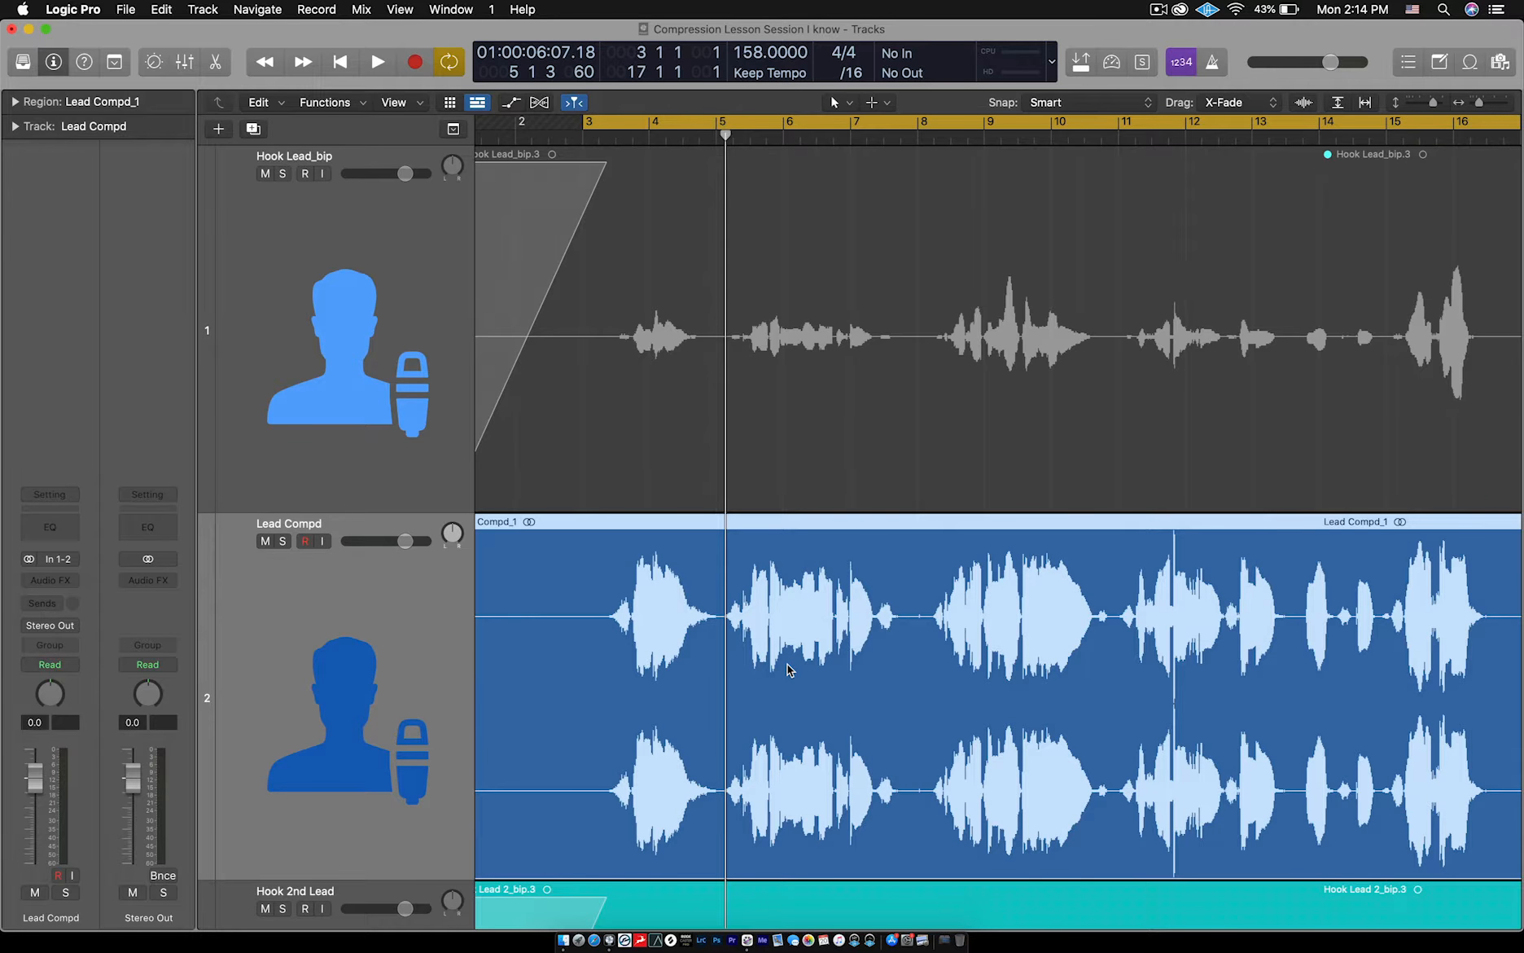
{"action": "key", "text": "super+Left"}
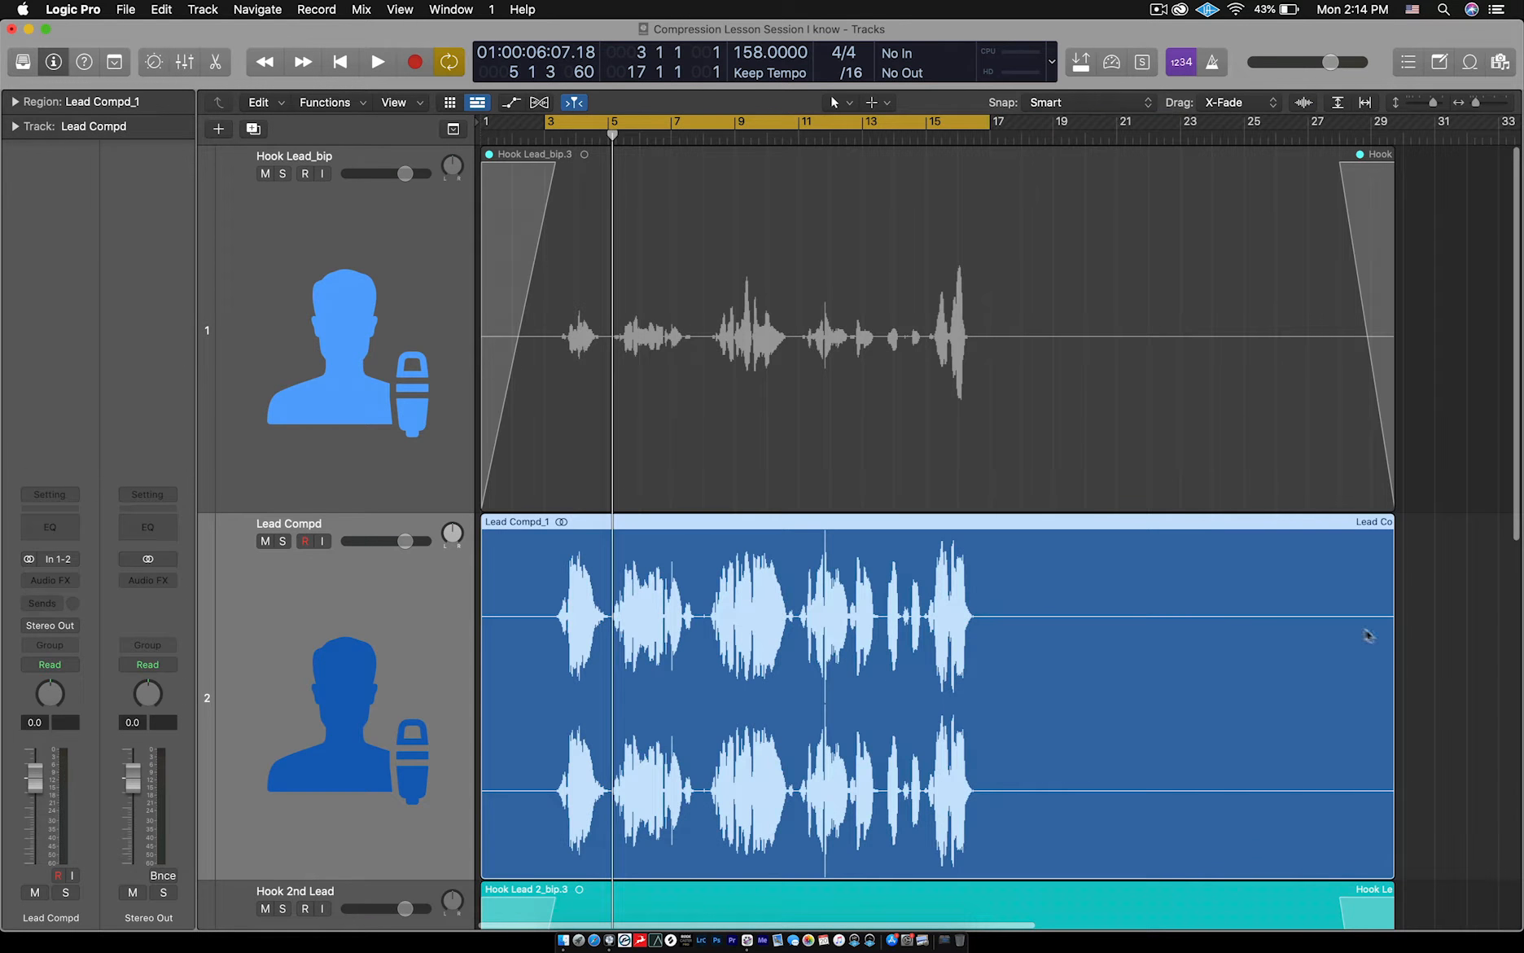
Delete the bounced Lead Compd region and its track.
{"action": "left_click", "coordinate": [1448, 647]}
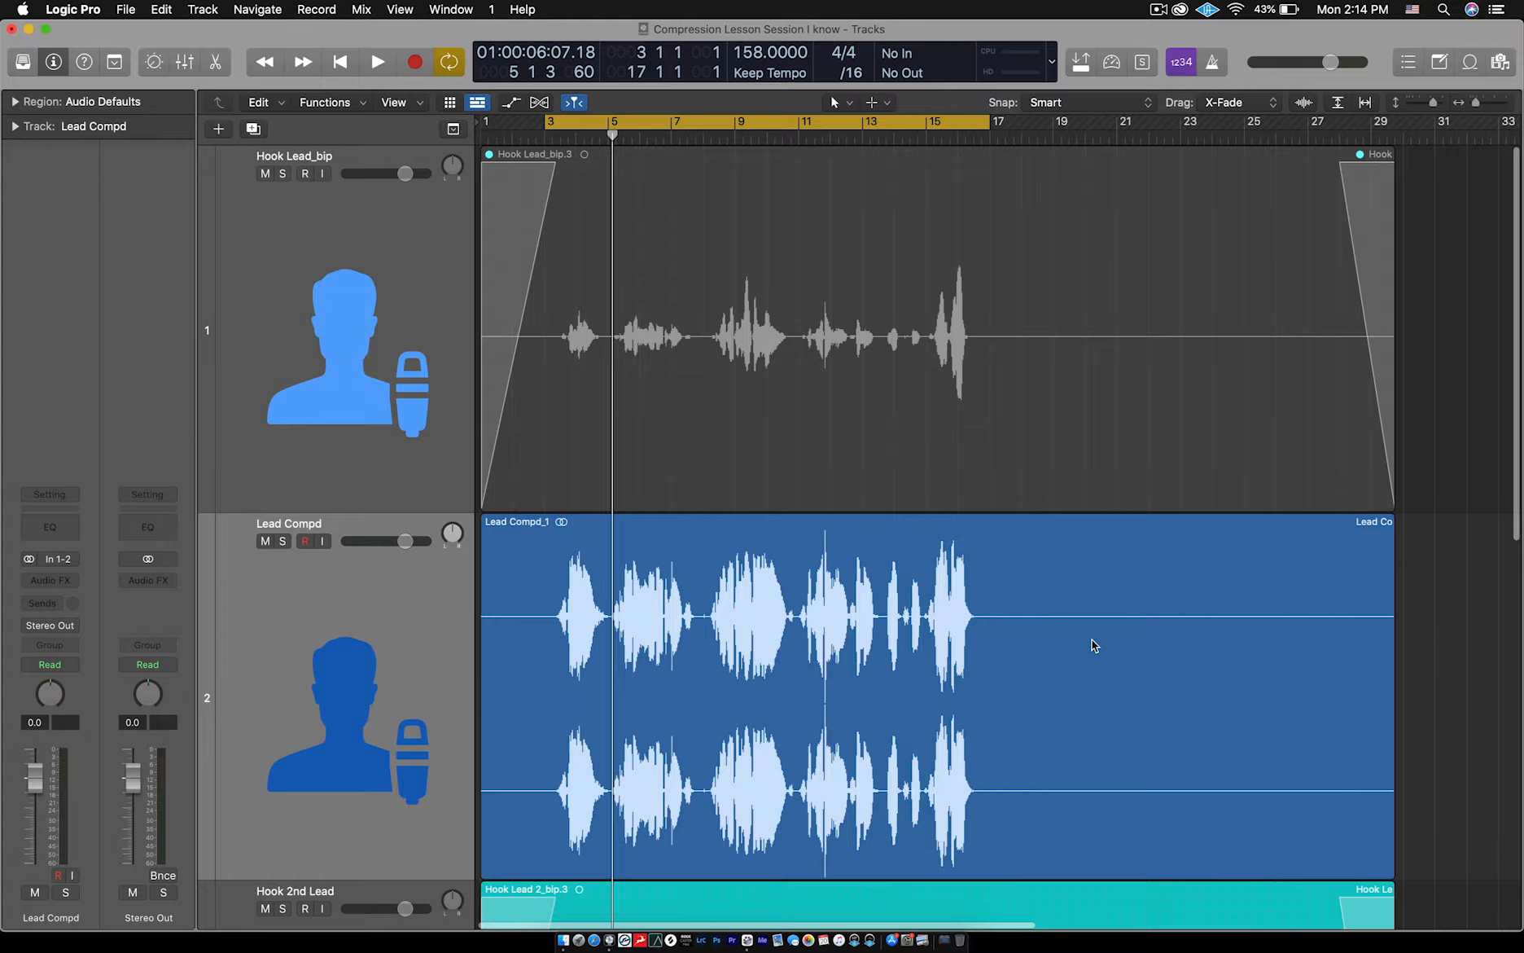
{"action": "left_click", "coordinate": [817, 598]}
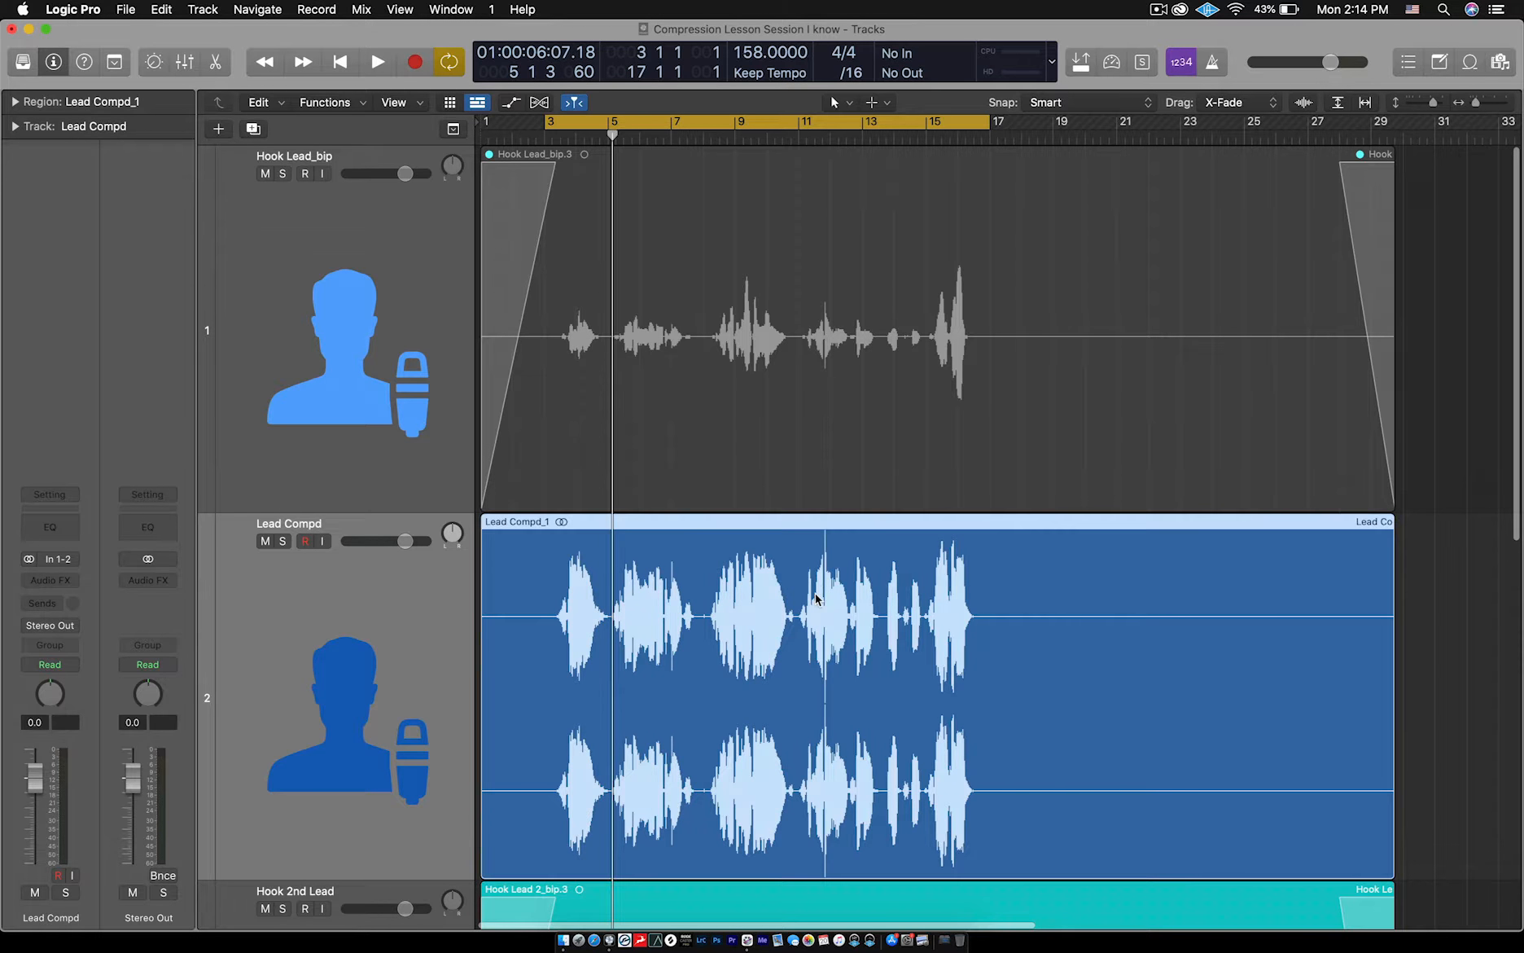
{"action": "key", "text": "Delete"}
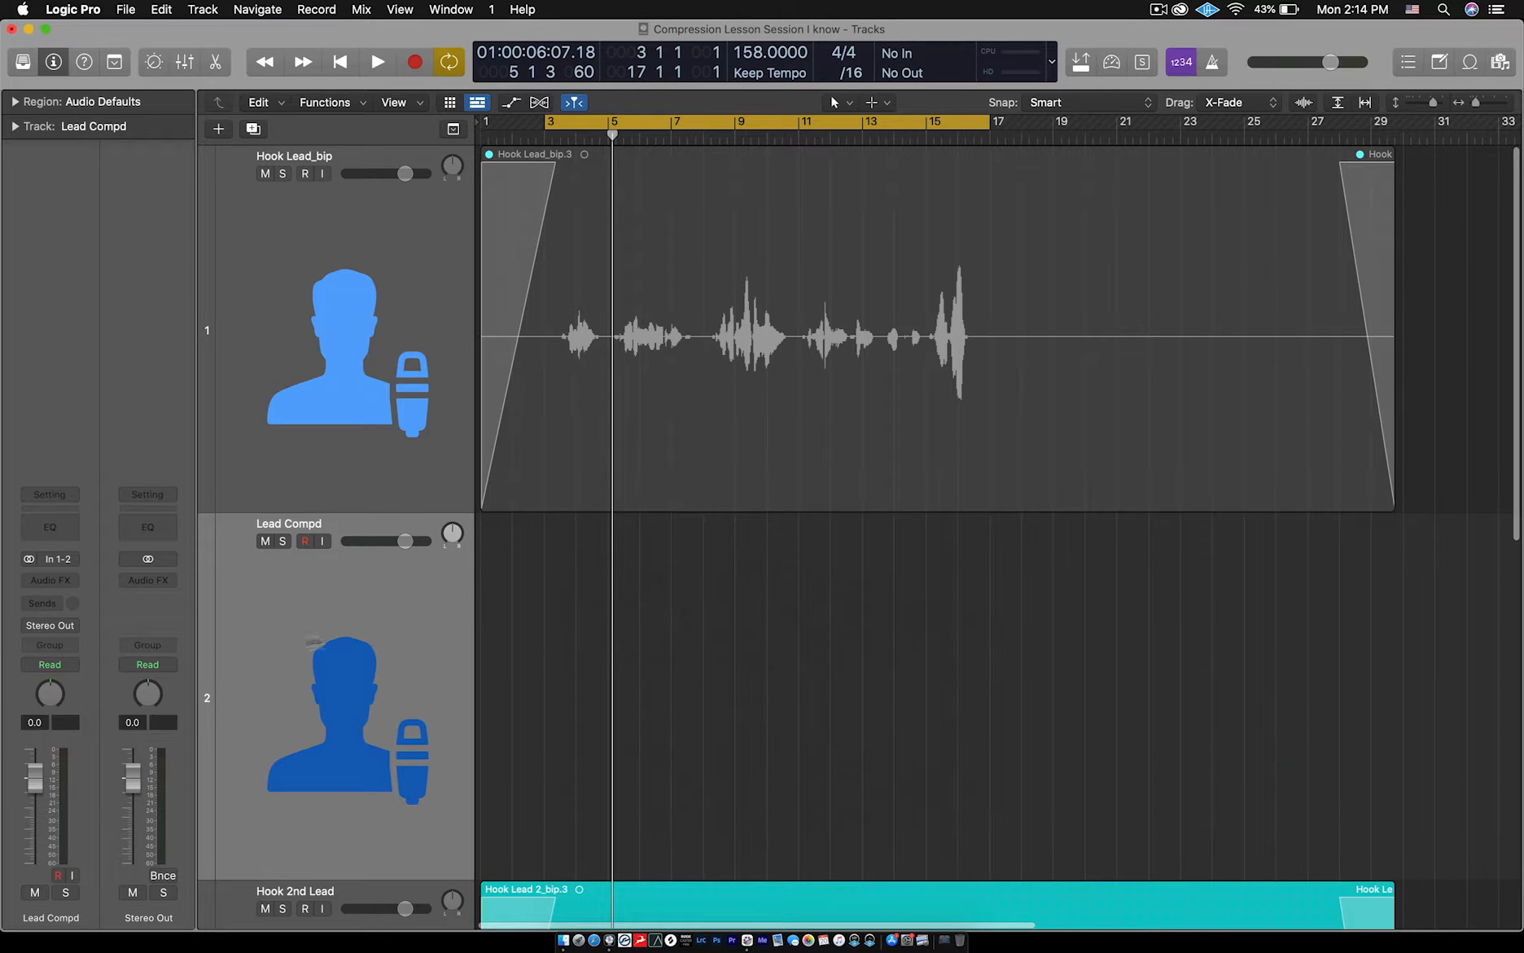
{"action": "key", "text": "Delete"}
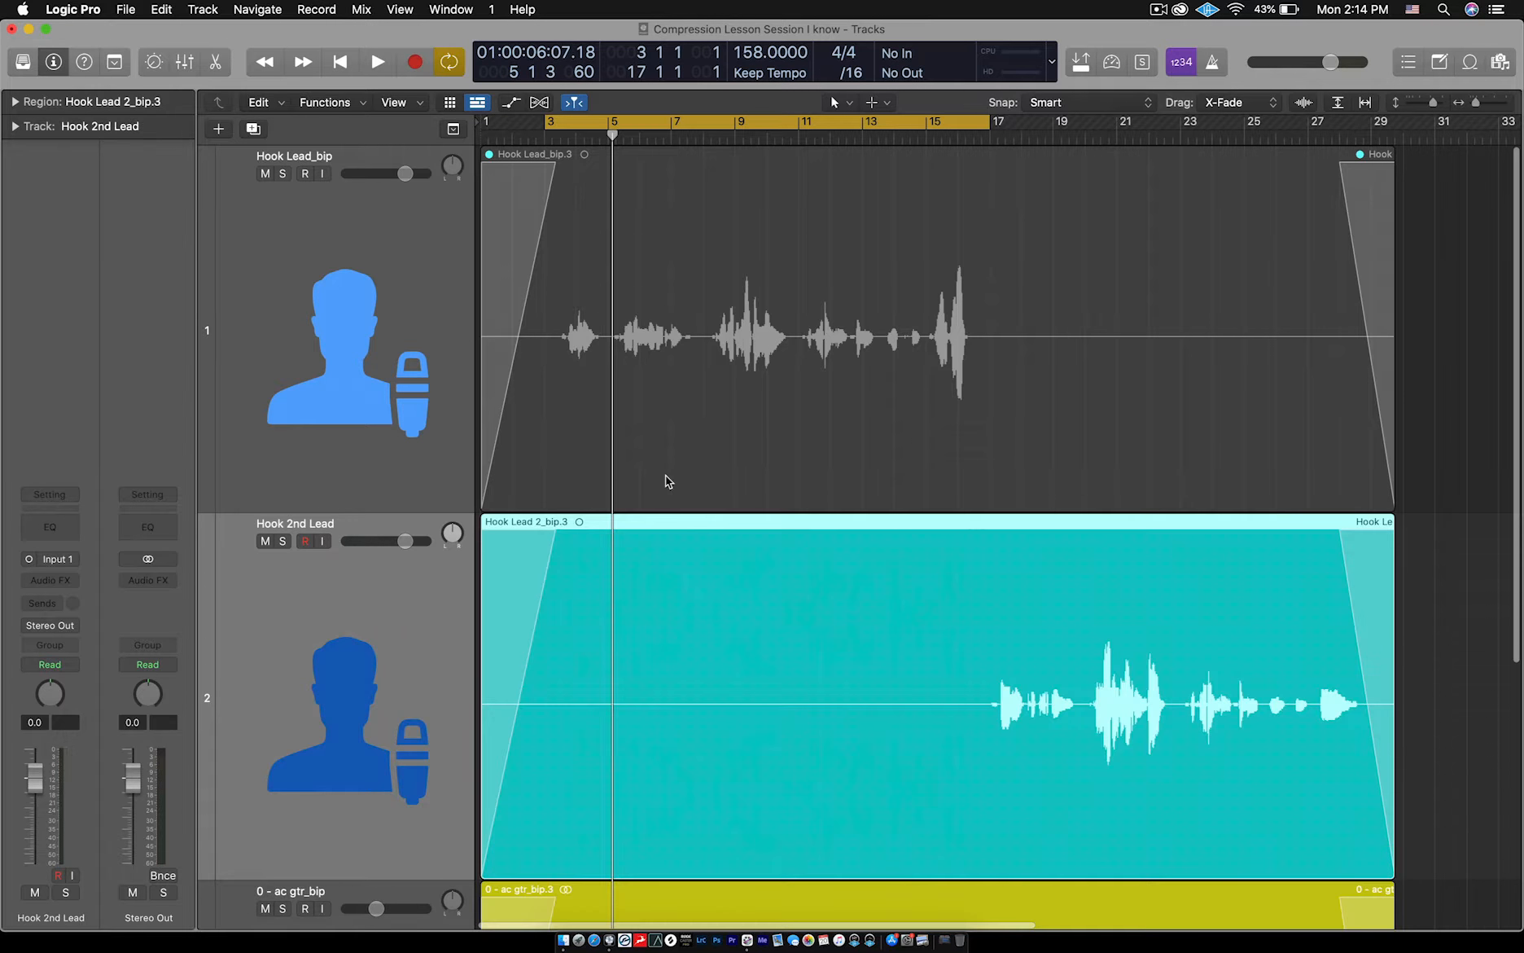
Unmute the original Hook Lead_bip region.
{"action": "scroll", "coordinate": [668, 480], "scroll_direction": "up", "scroll_amount": 2}
{"action": "left_click", "coordinate": [780, 415]}
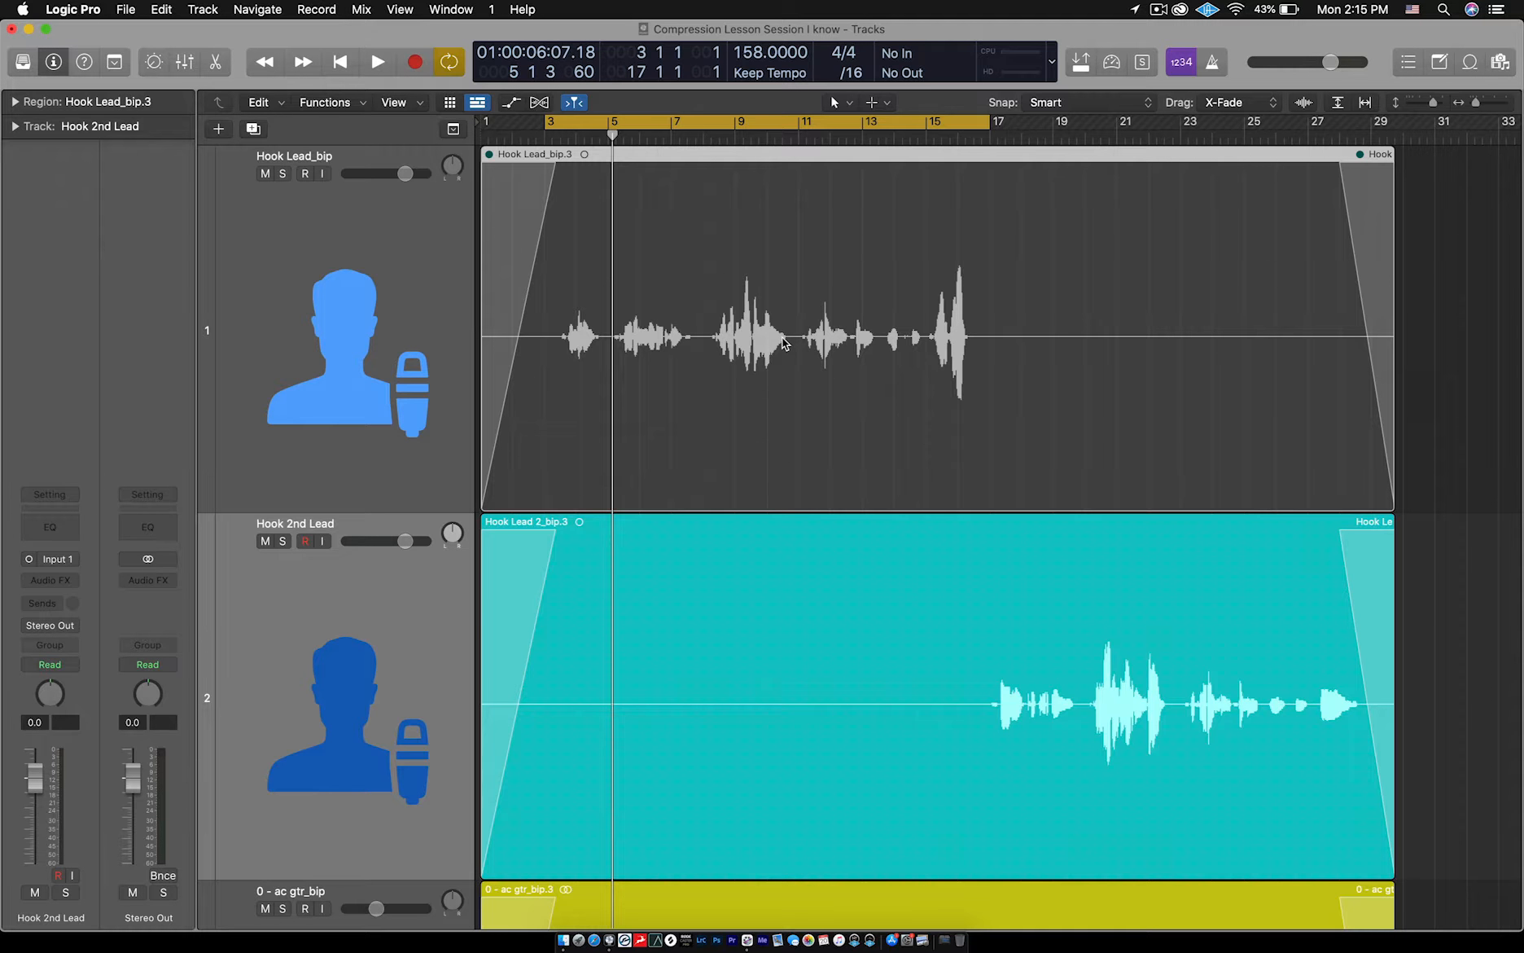
{"action": "left_click", "coordinate": [1462, 244]}
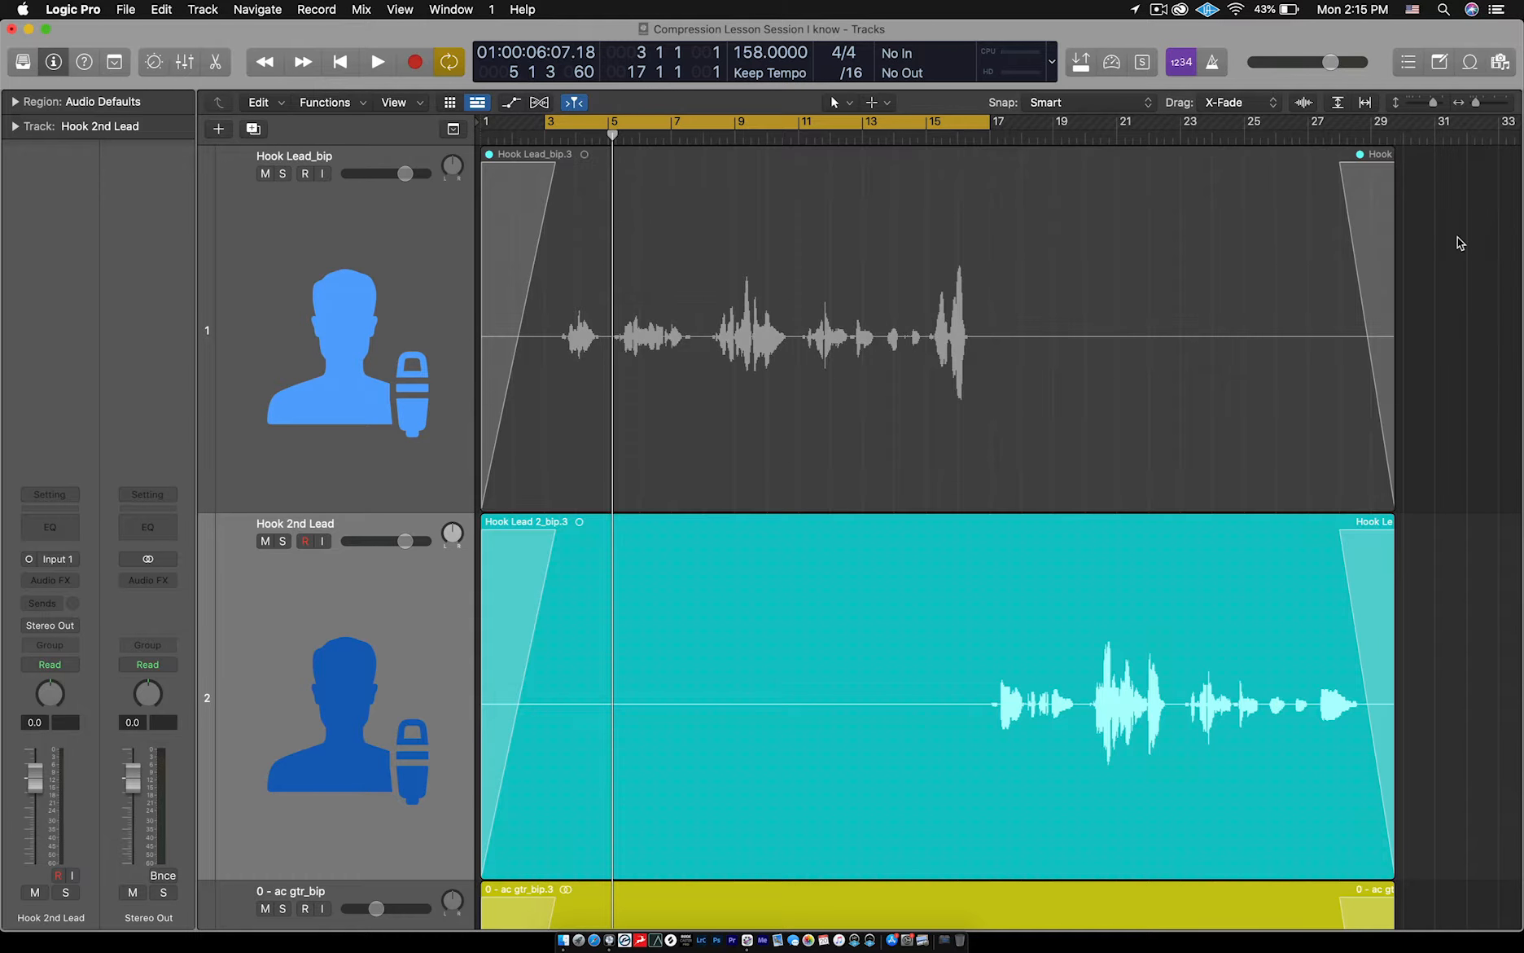
{"action": "left_click", "coordinate": [777, 238]}
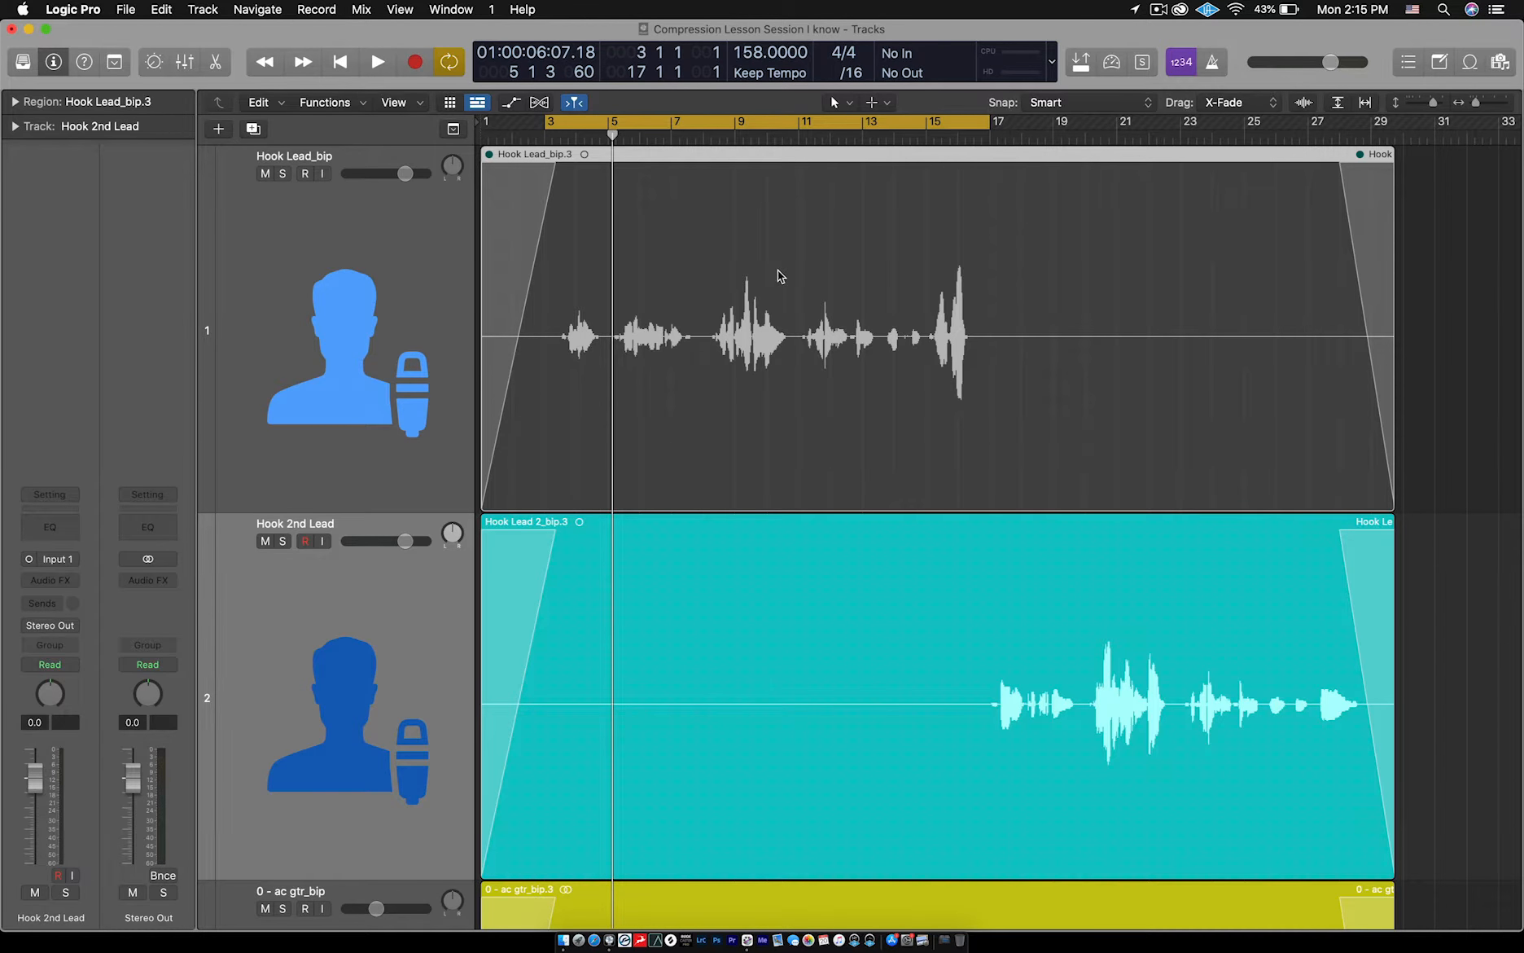
{"action": "key", "text": "ctrl+m"}
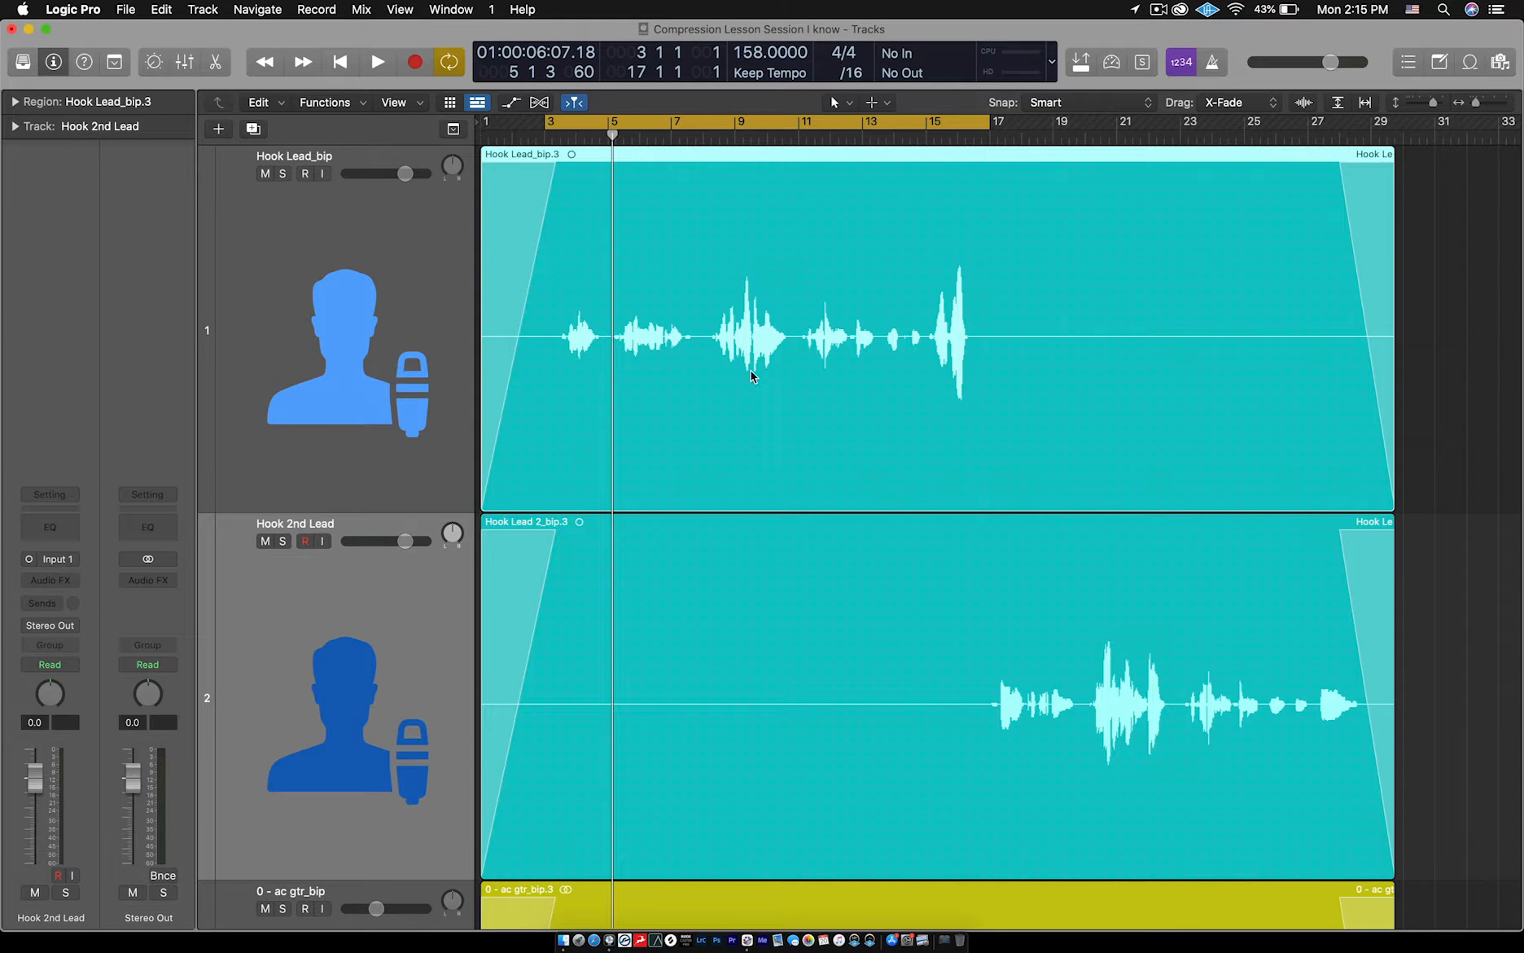
Reopen the Compressor on the Hook Lead_bip track and lower its make-up gain slightly.
{"action": "left_click", "coordinate": [395, 334]}
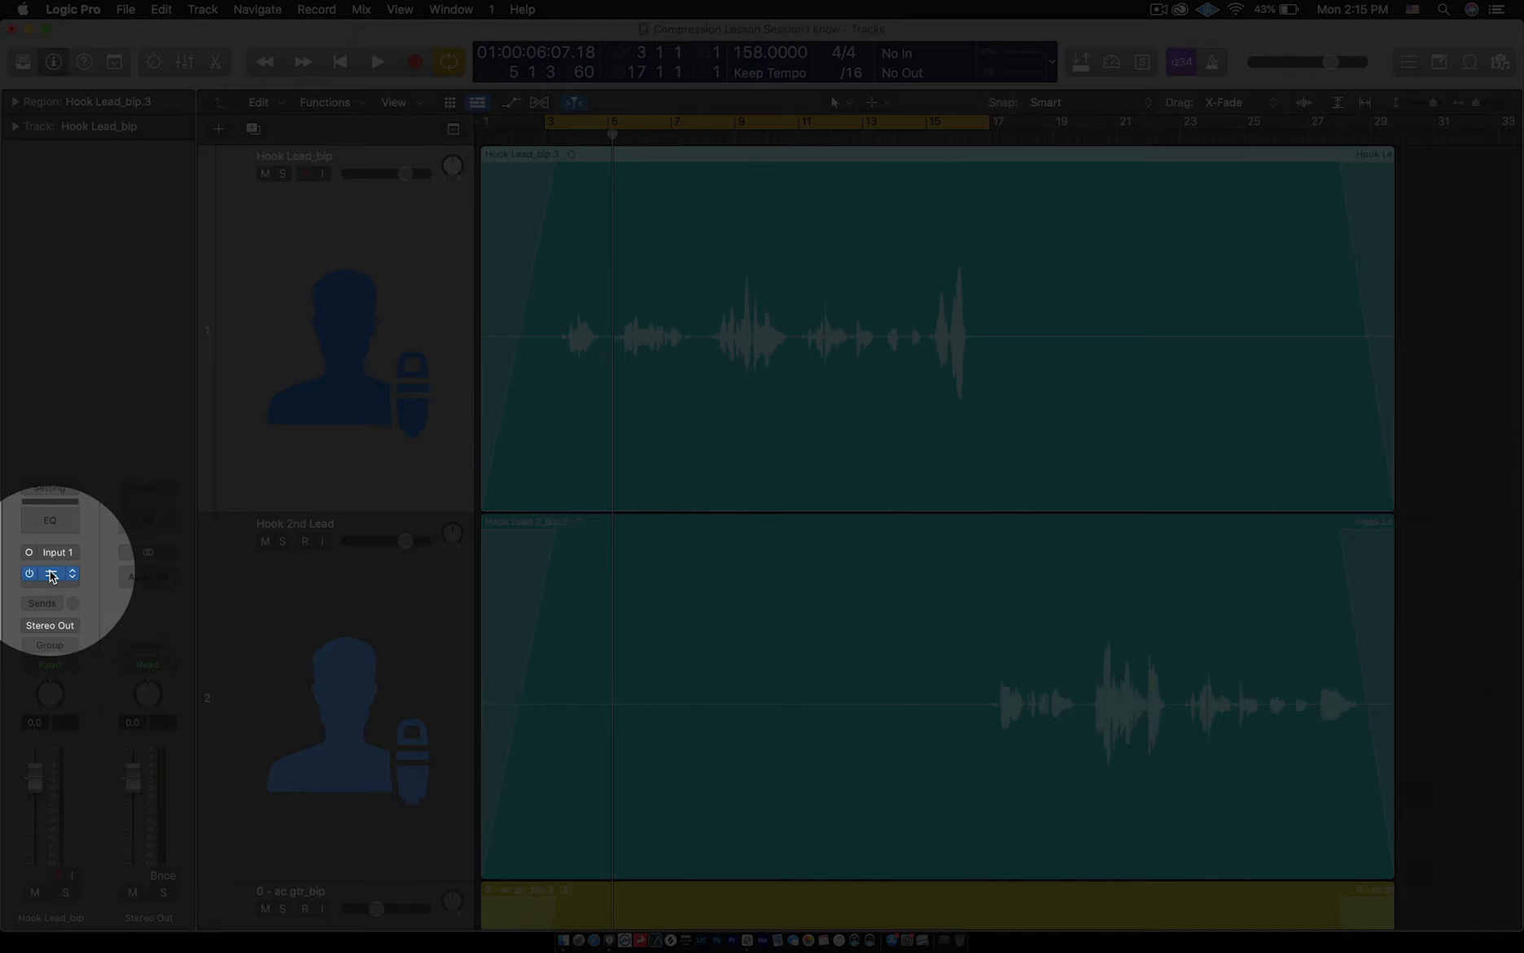
{"action": "left_click", "coordinate": [50, 575]}
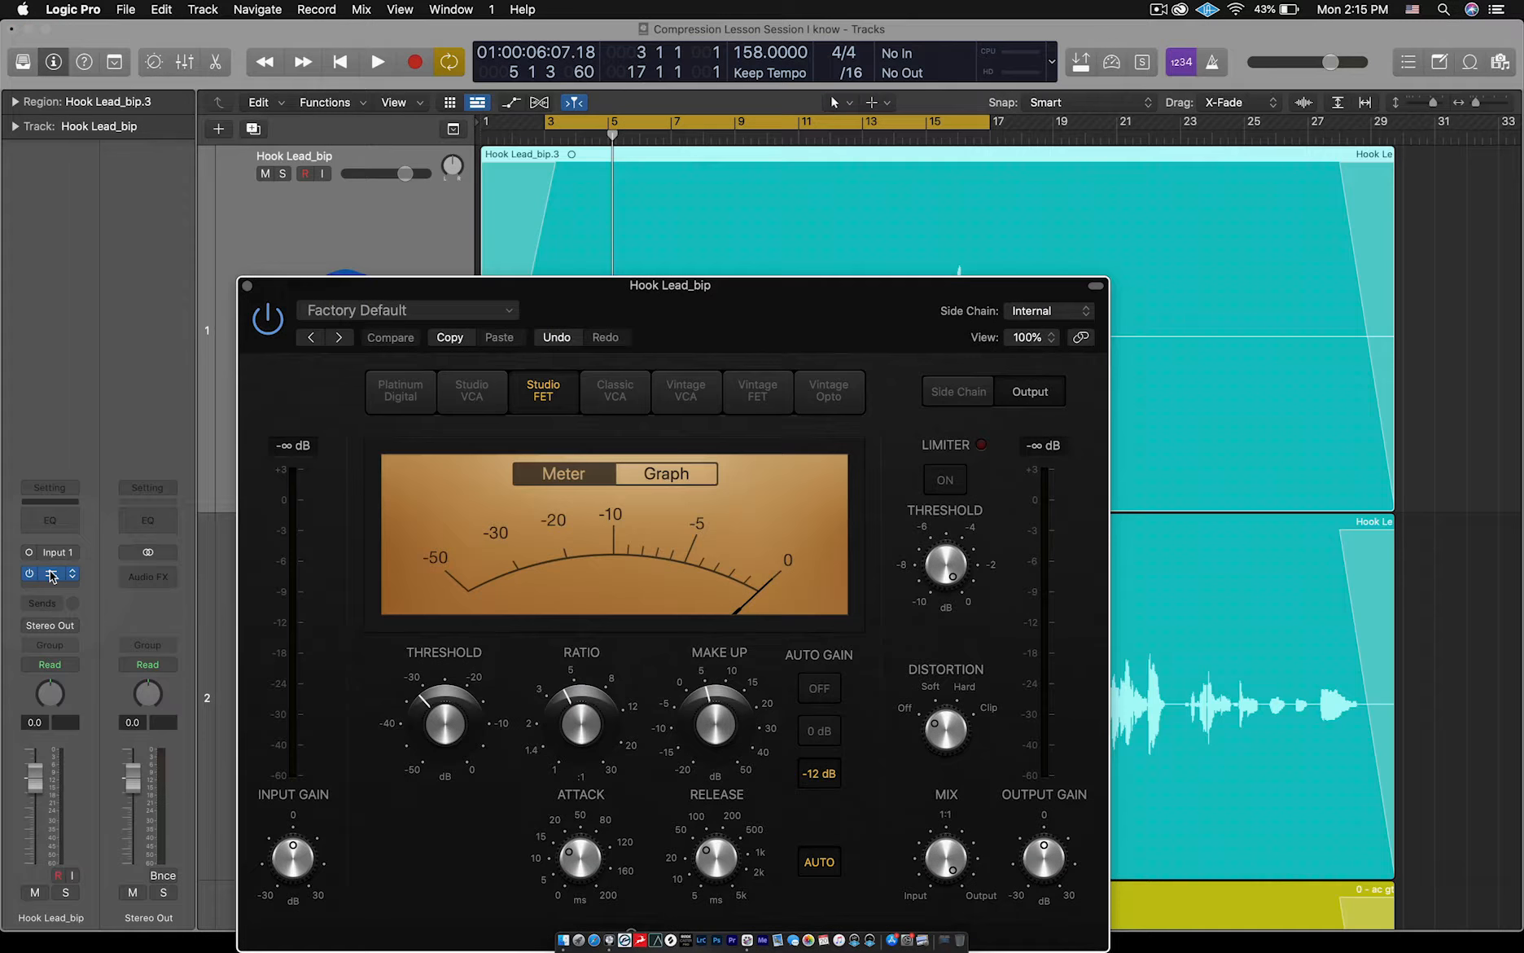
{"action": "mouse_move", "coordinate": [714, 692]}
{"action": "left_click_drag", "start_coordinate": [710, 693], "coordinate": [712, 698]}
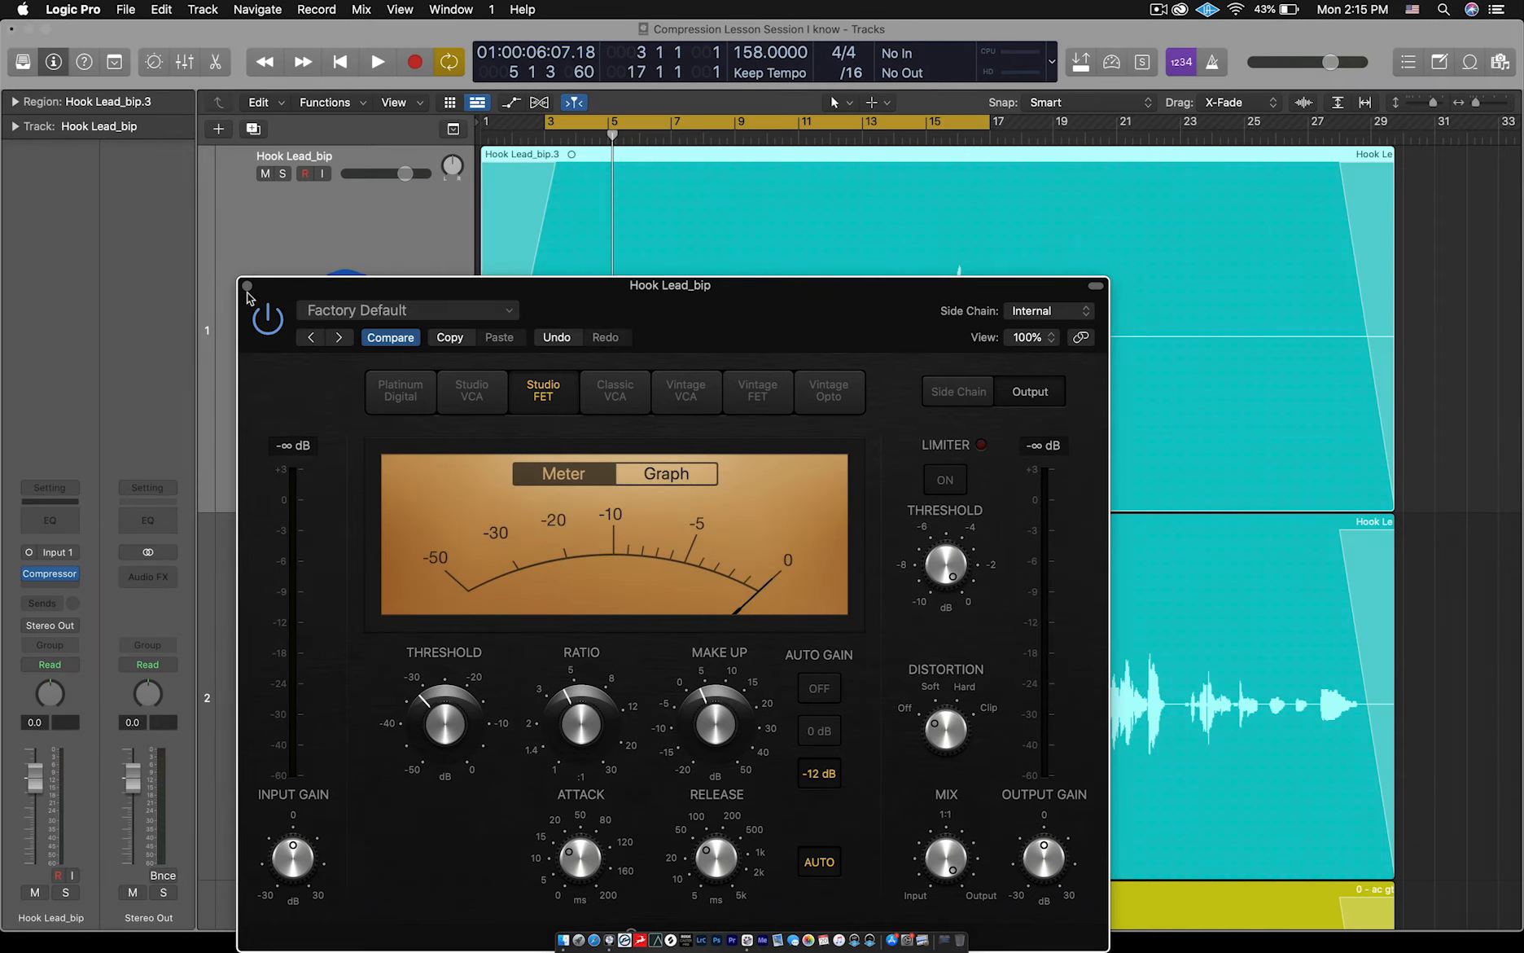
Close the Compressor and view the Hook Lead_bip waveform across bars 1 to 21.
{"action": "left_click", "coordinate": [247, 286]}
{"action": "left_click", "coordinate": [1417, 371]}
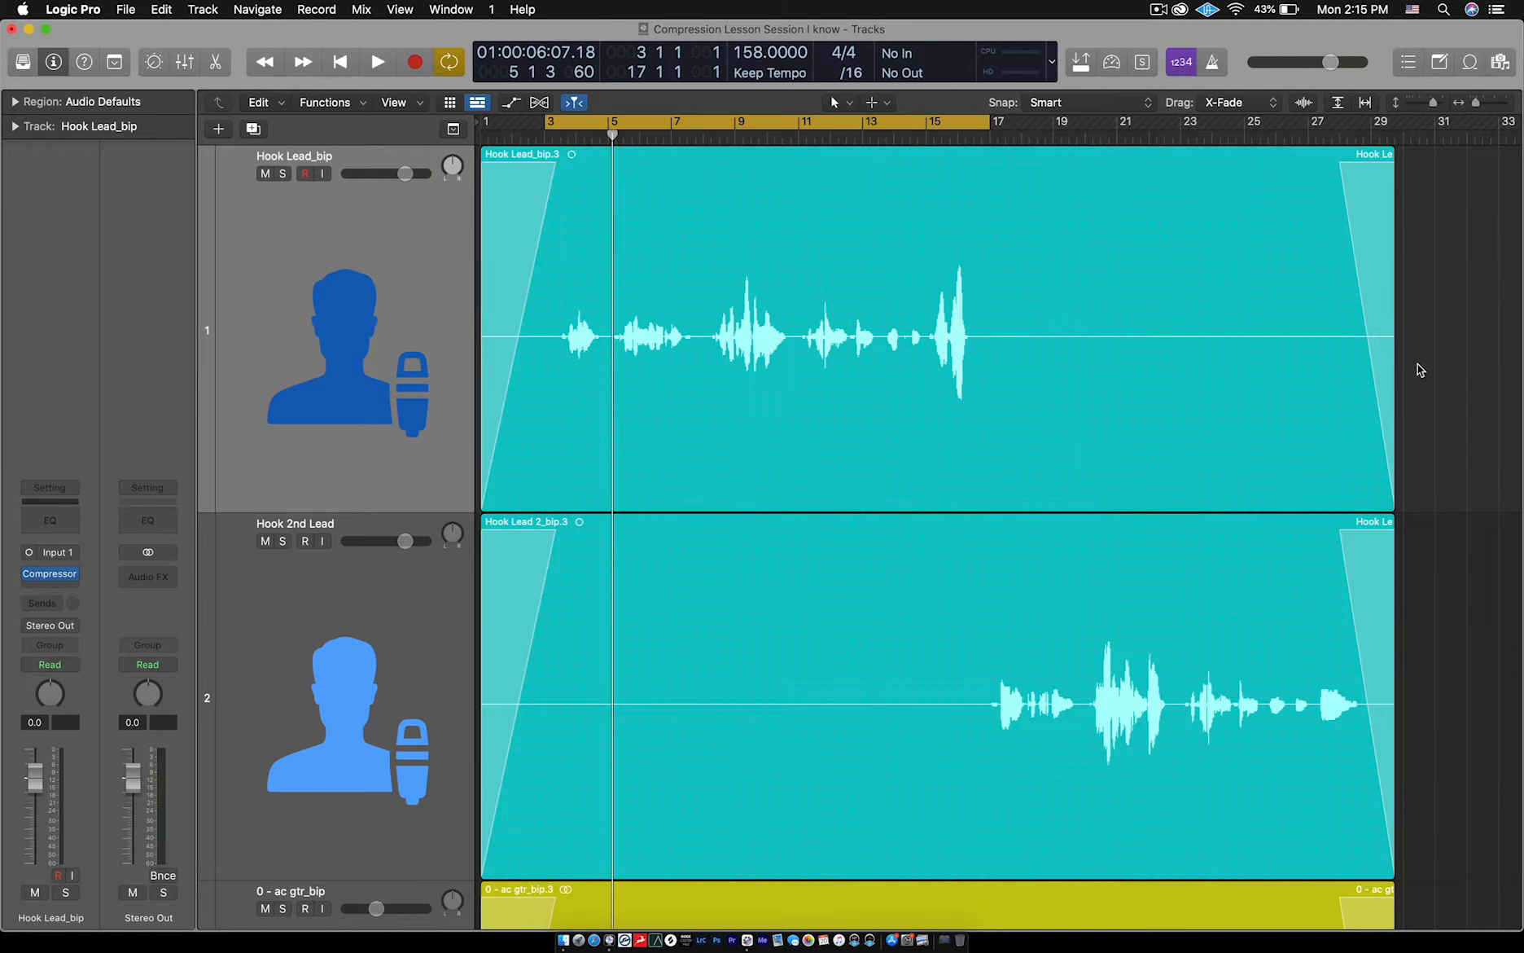
{"action": "scroll", "coordinate": [698, 298], "scroll_direction": "up", "scroll_amount": 5}
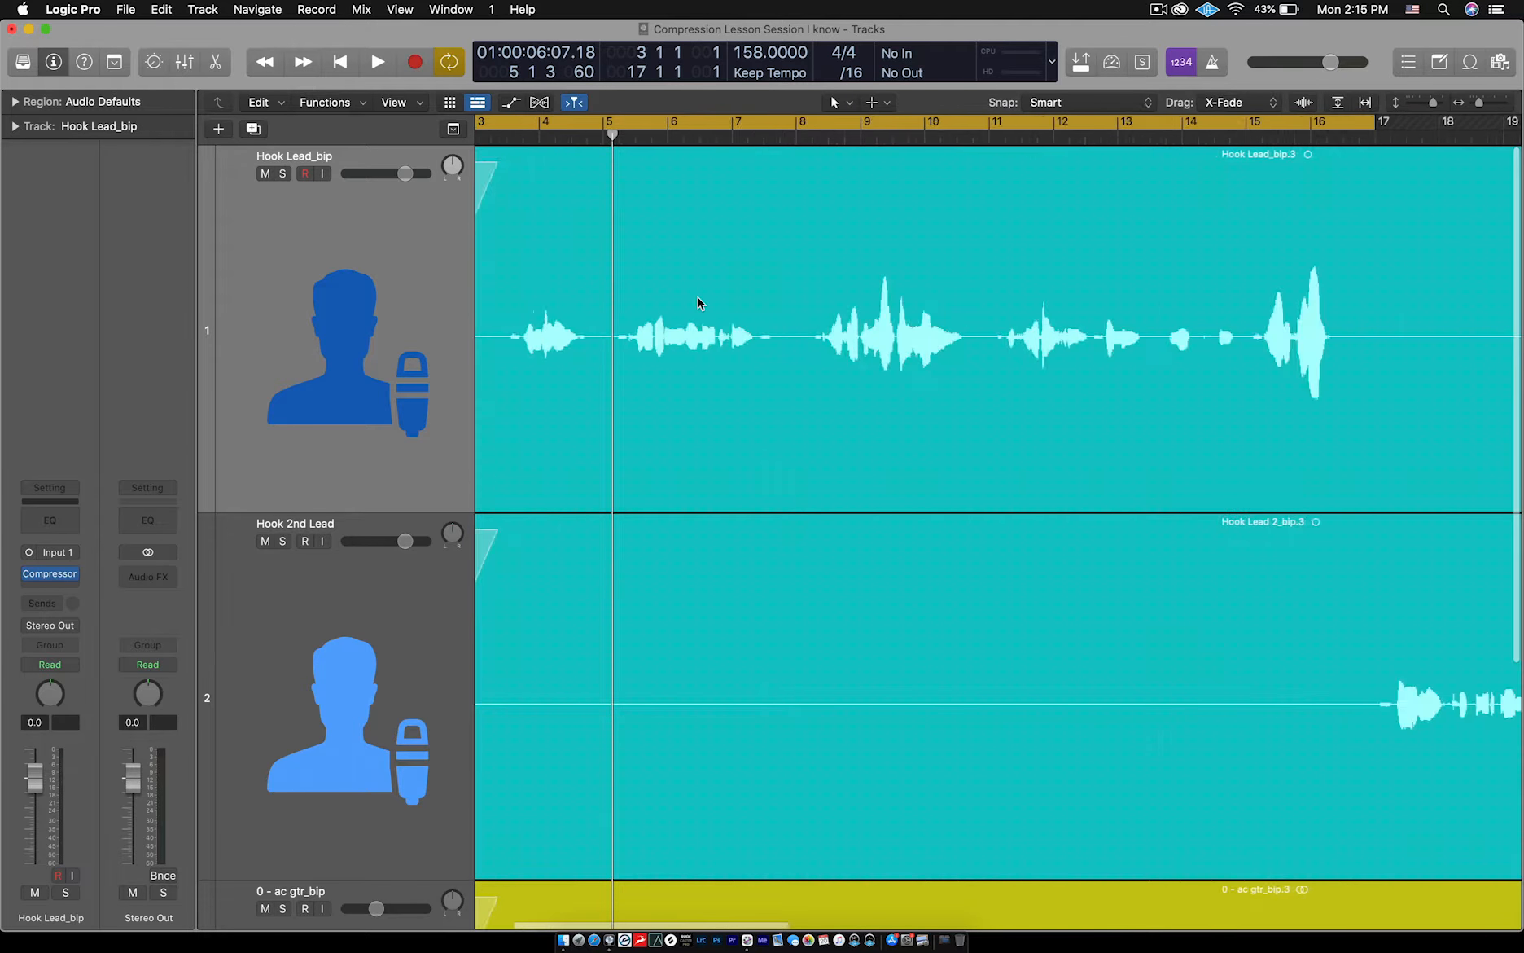
{"action": "scroll", "coordinate": [697, 298], "scroll_direction": "left", "scroll_amount": 5}
{"action": "scroll", "coordinate": [698, 298], "scroll_direction": "down", "scroll_amount": 3}
{"action": "scroll", "coordinate": [698, 298], "scroll_direction": "down", "scroll_amount": 1}
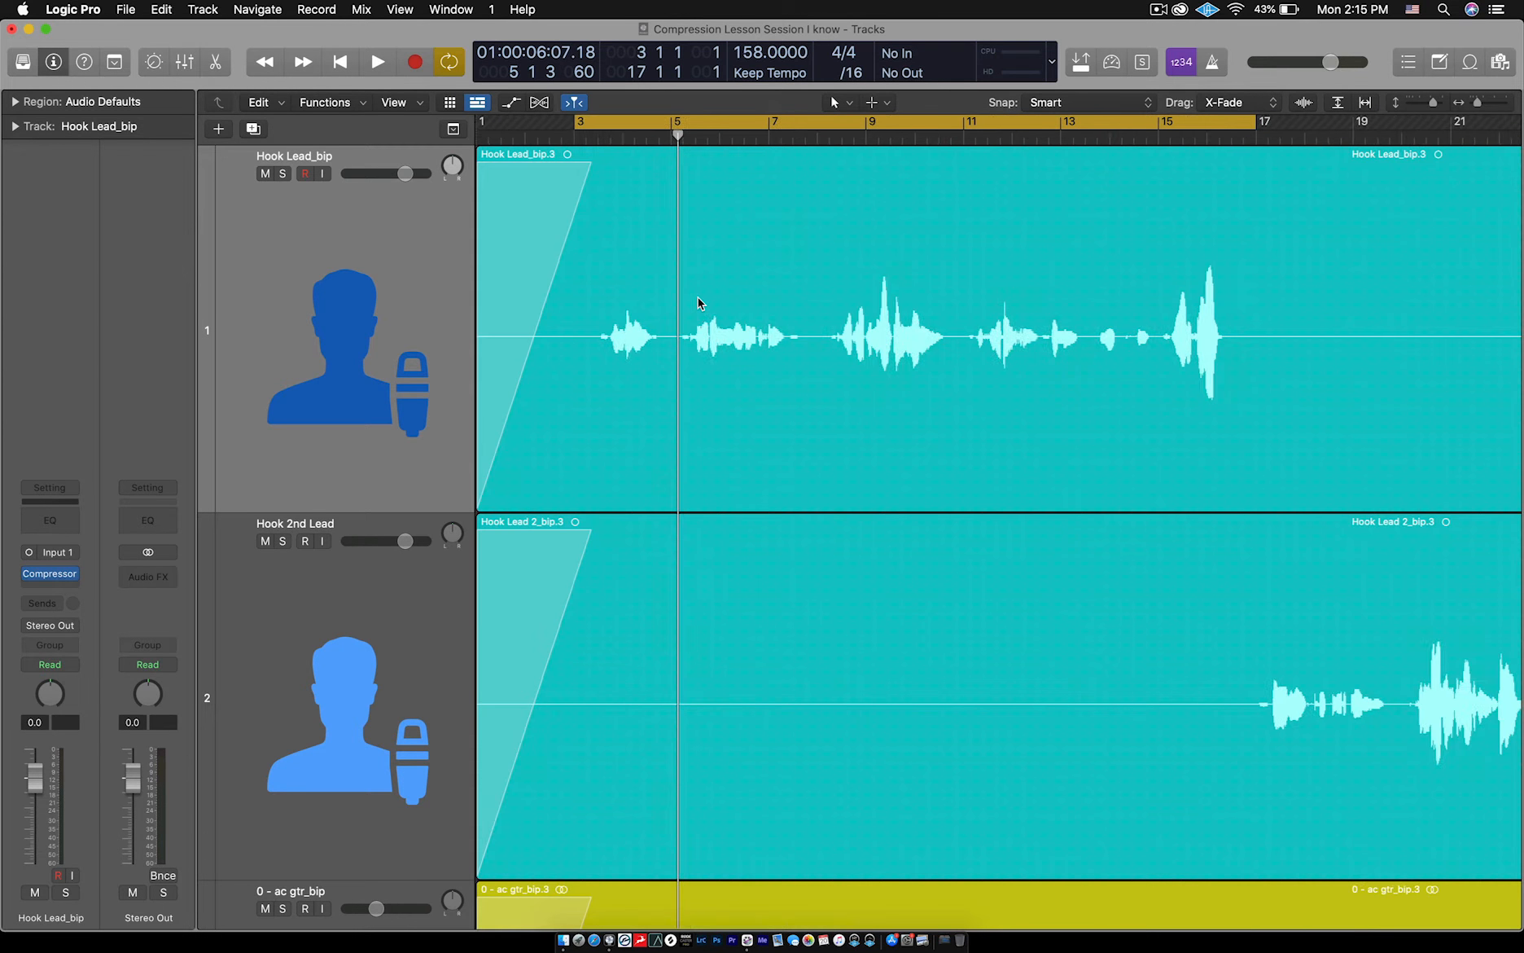
Reopen the Compressor on the Hook Lead_bip track and play the cycle, bypassing and re-enabling the plug-in to compare the sound.
{"action": "left_click", "coordinate": [367, 356]}
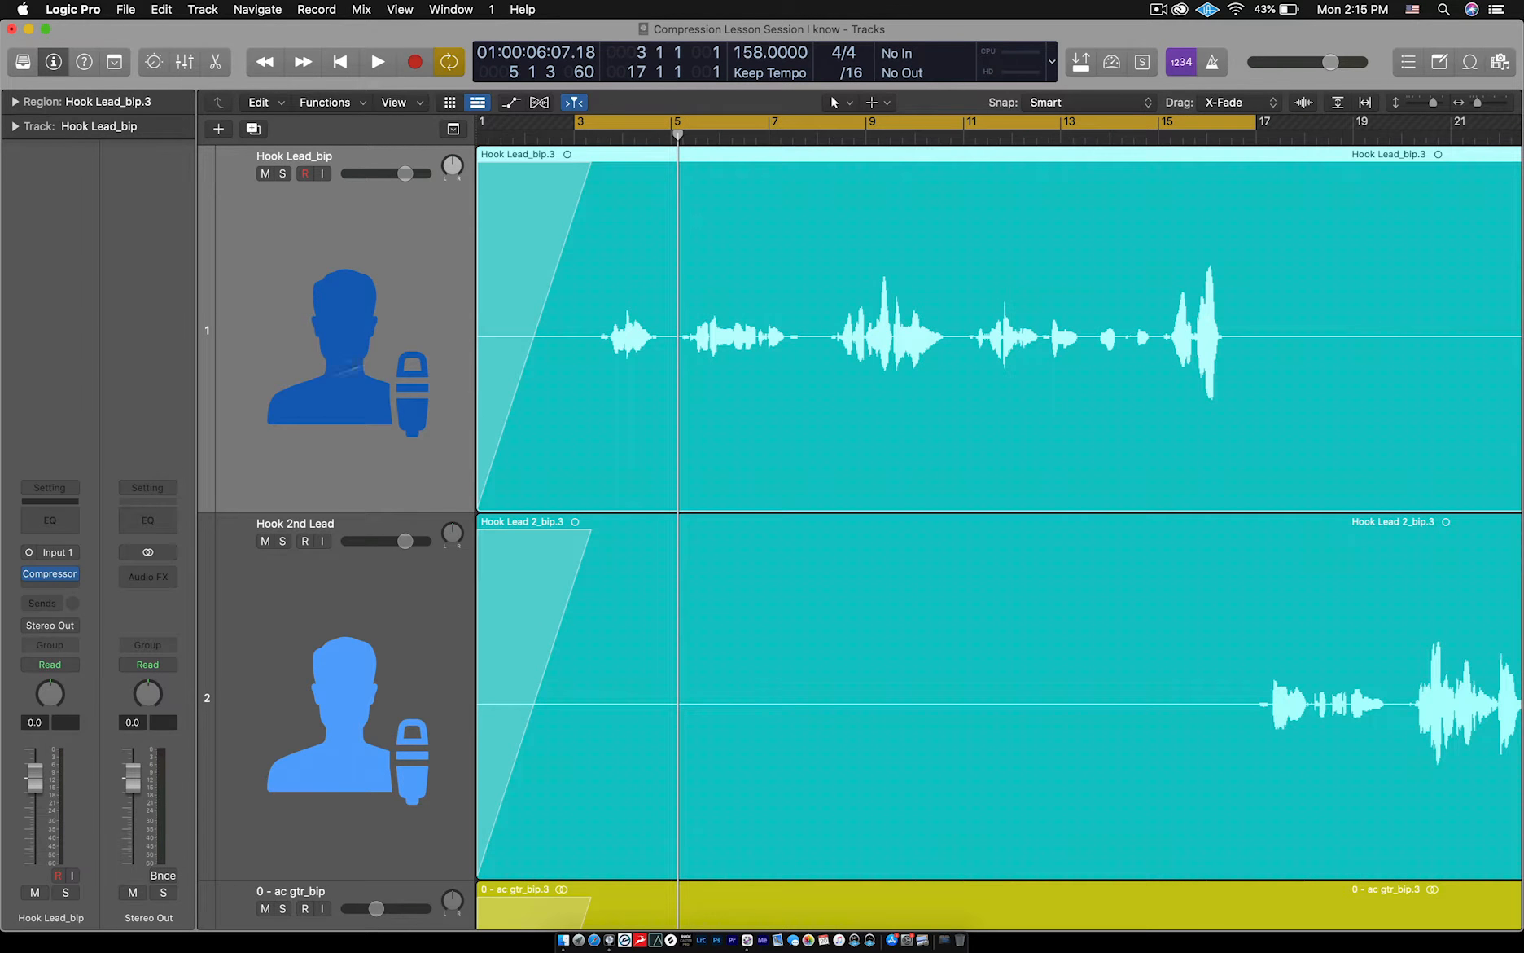
{"action": "left_click", "coordinate": [63, 574]}
{"action": "left_click_drag", "start_coordinate": [511, 297], "coordinate": [779, 383]}
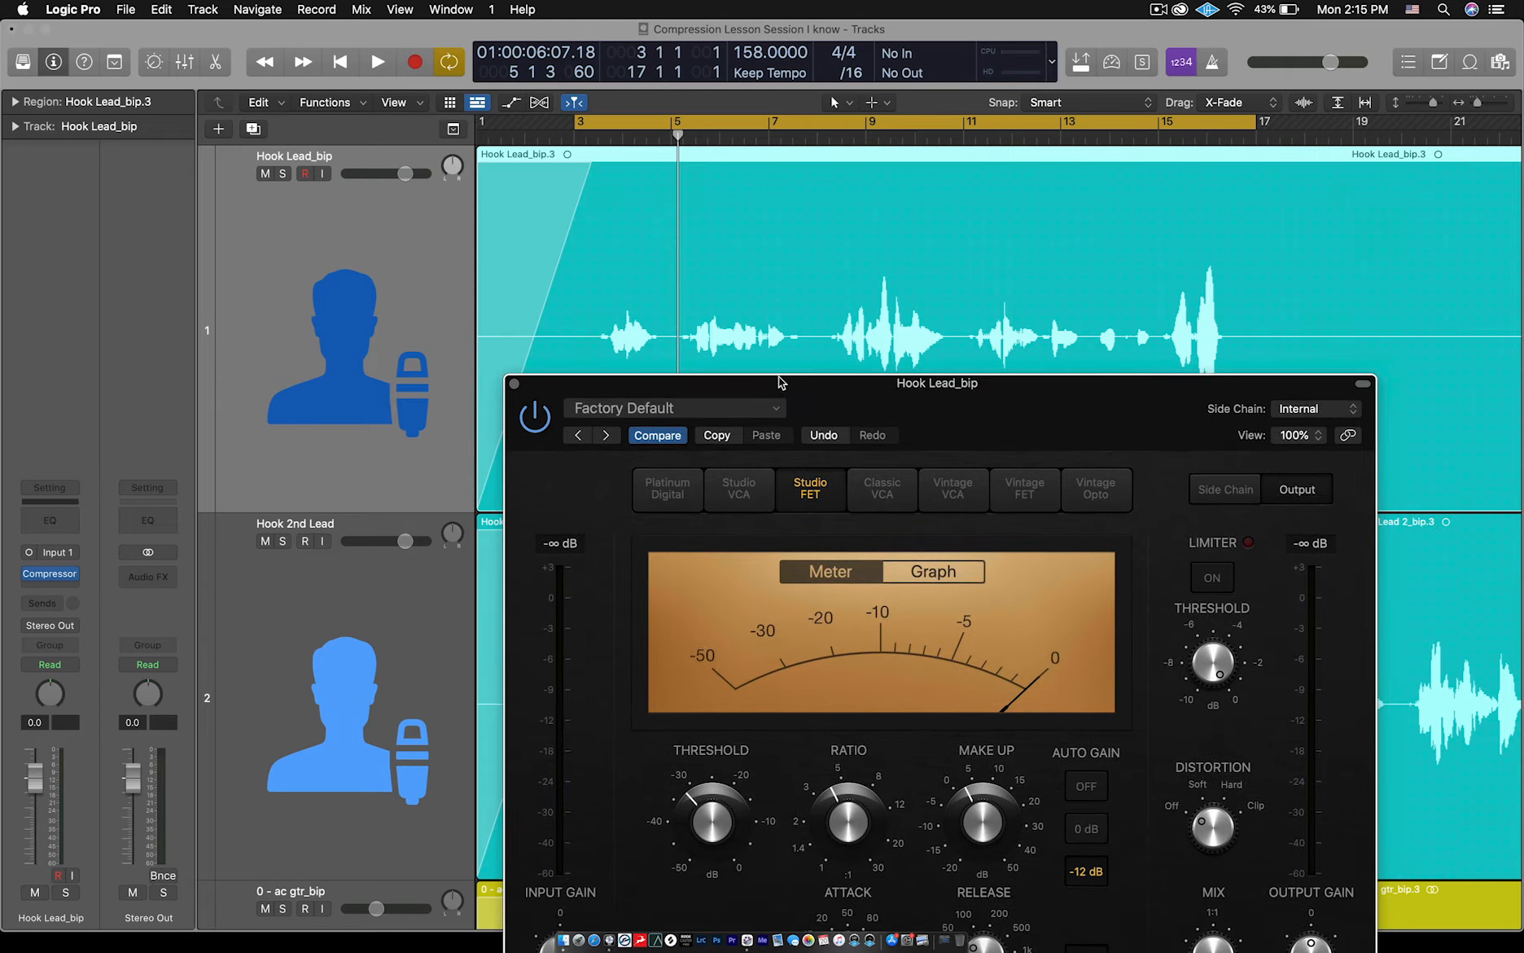
{"action": "left_click", "coordinate": [539, 419]}
{"action": "left_click", "coordinate": [535, 418]}
{"action": "key", "text": "space"}
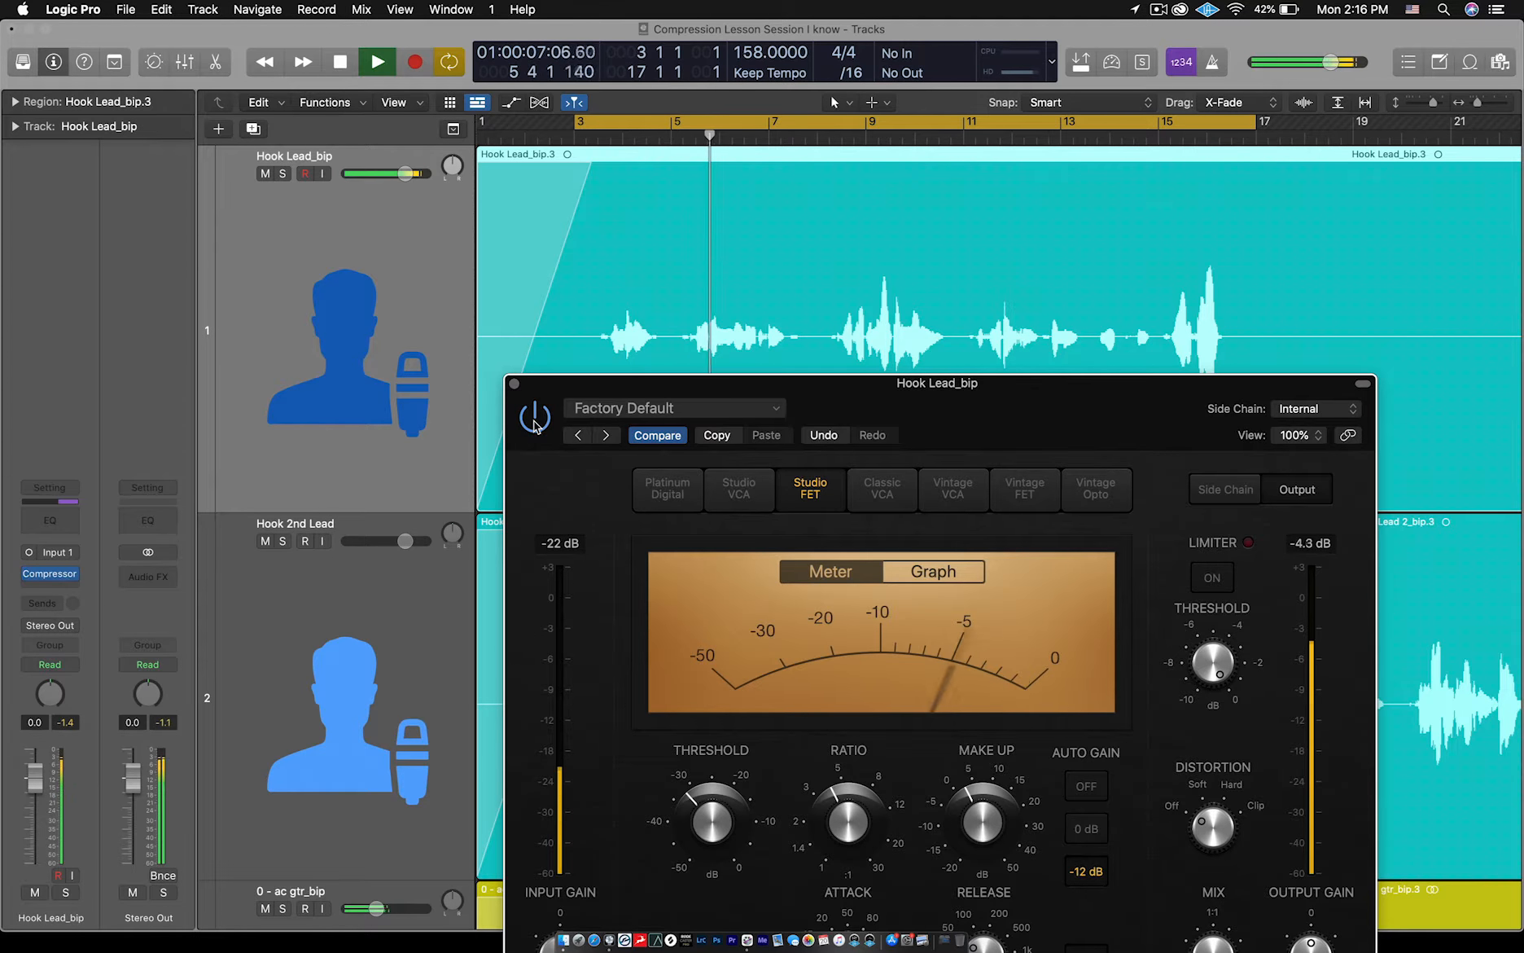
{"action": "left_click", "coordinate": [535, 419]}
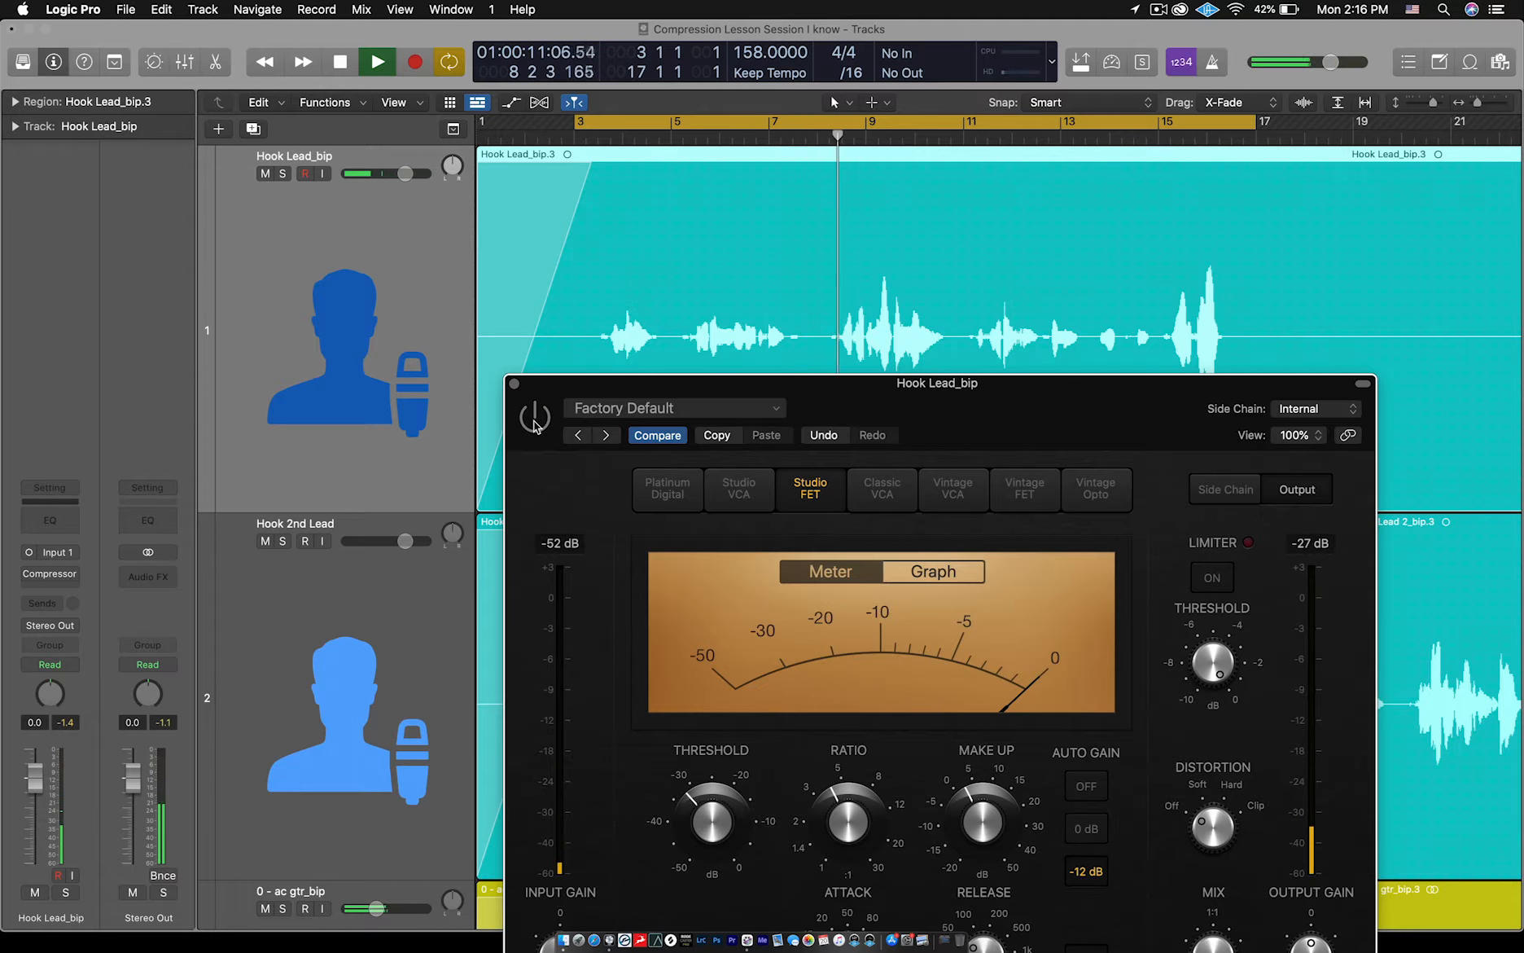
{"action": "left_click", "coordinate": [535, 418]}
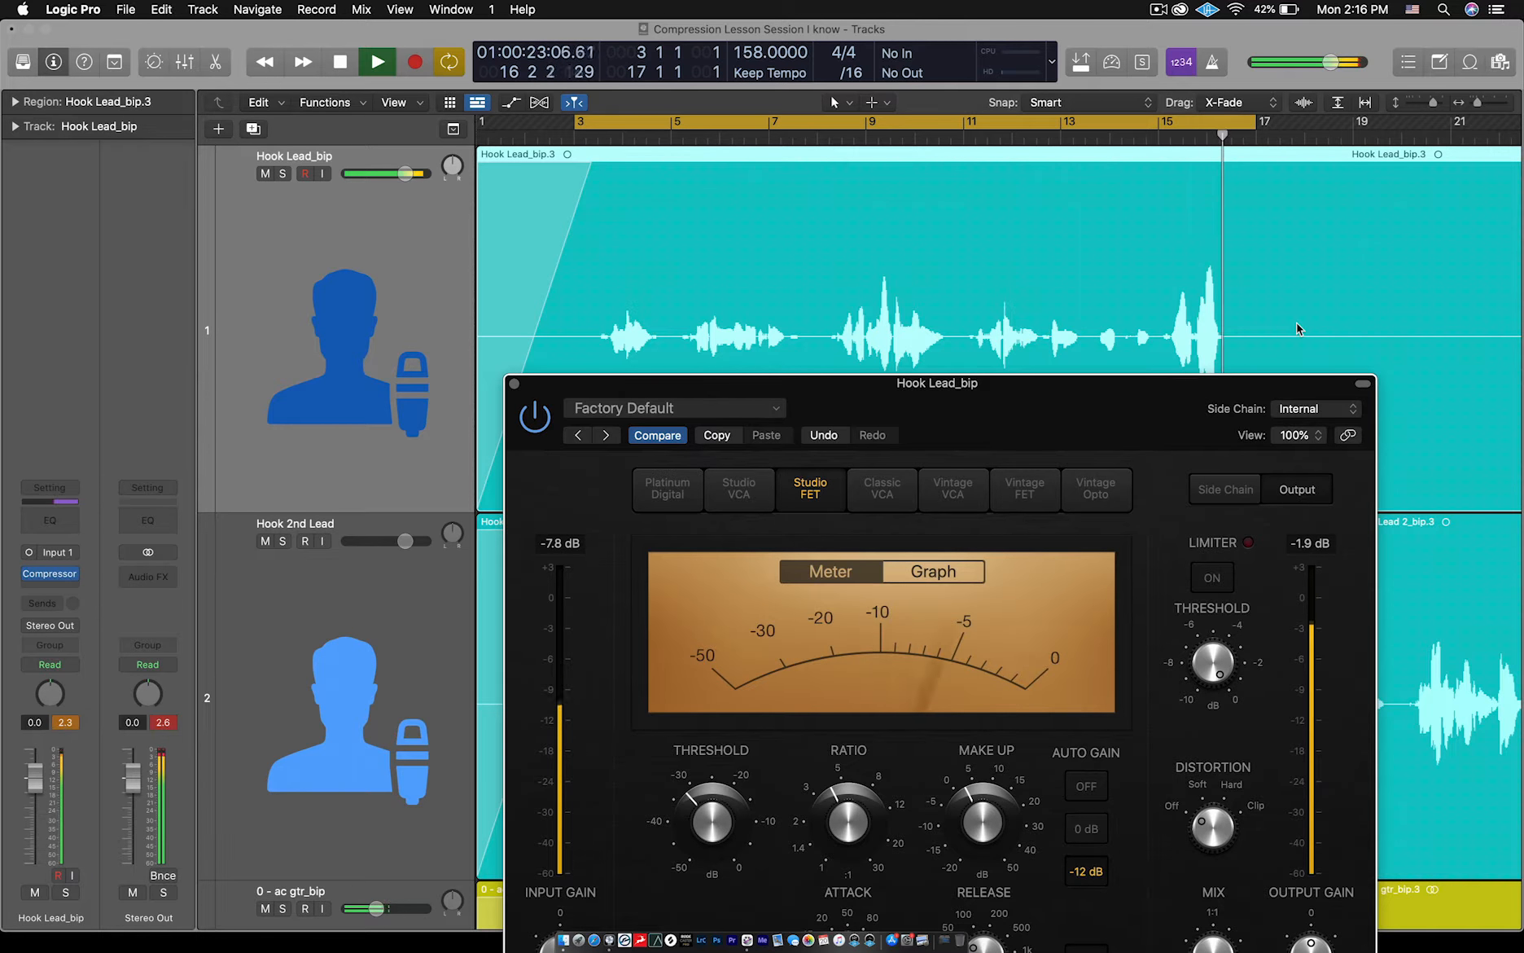
{"action": "key", "text": "space"}
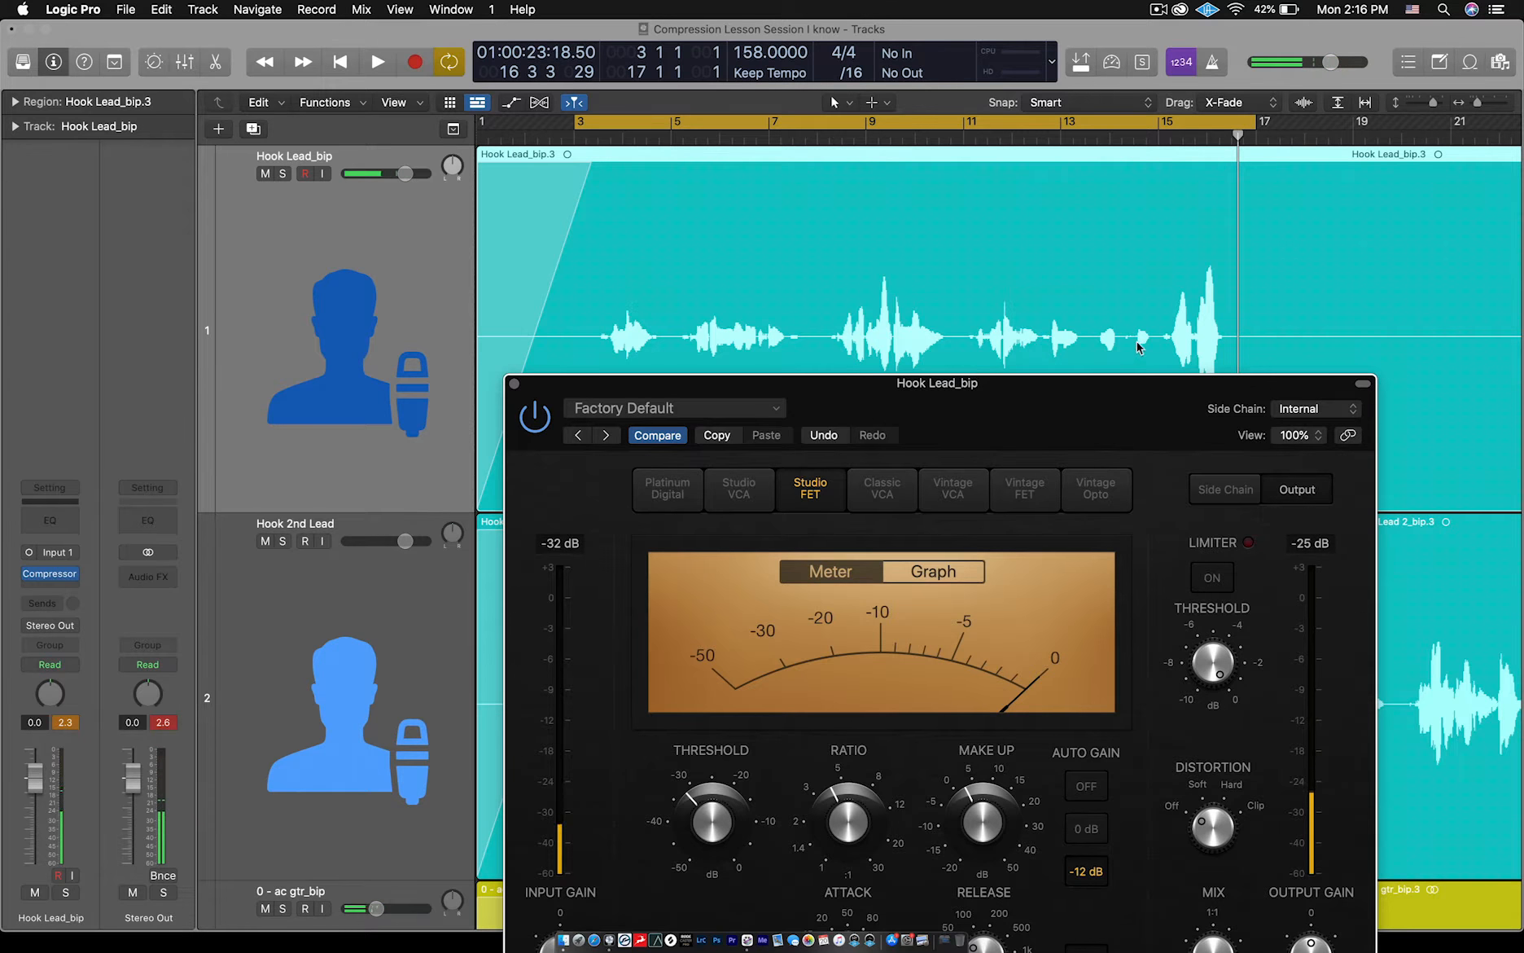
Close the Compressor and examine the loud and quiet passages of the Hook Lead_bip waveform between bars 3 and 16.
{"action": "left_click", "coordinate": [514, 383]}
{"action": "key", "text": "super+Right"}
{"action": "key", "text": "super+Right"}
{"action": "key", "text": "super+Right"}
{"action": "scroll", "coordinate": [1155, 340], "scroll_direction": "left", "scroll_amount": 2}
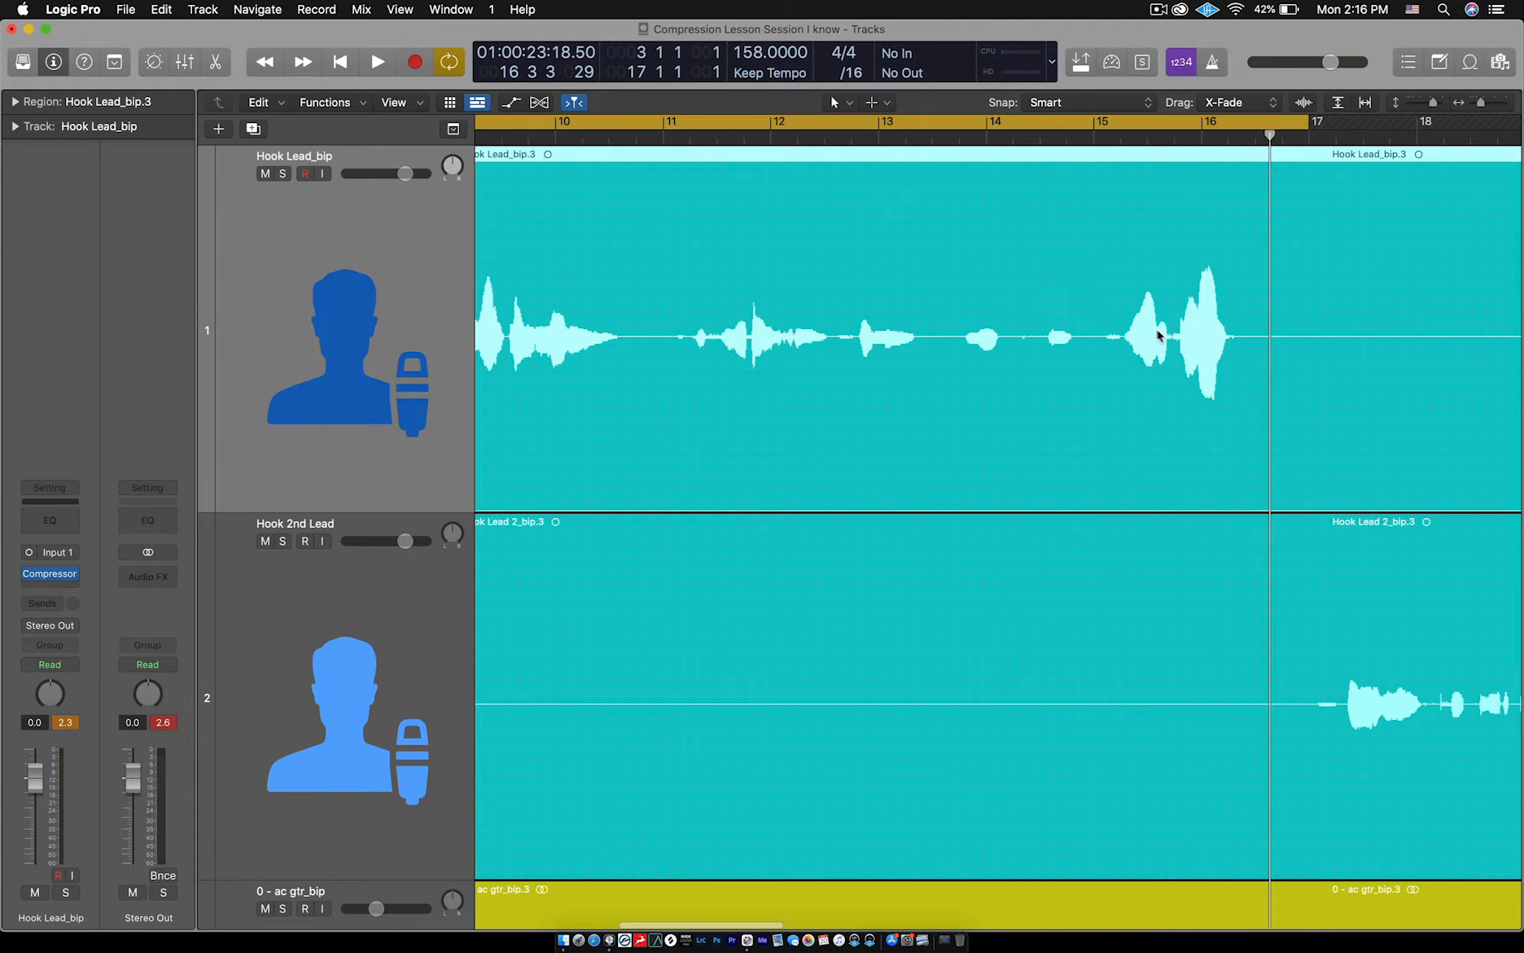
{"action": "scroll", "coordinate": [1159, 331], "scroll_direction": "down", "scroll_amount": 4}
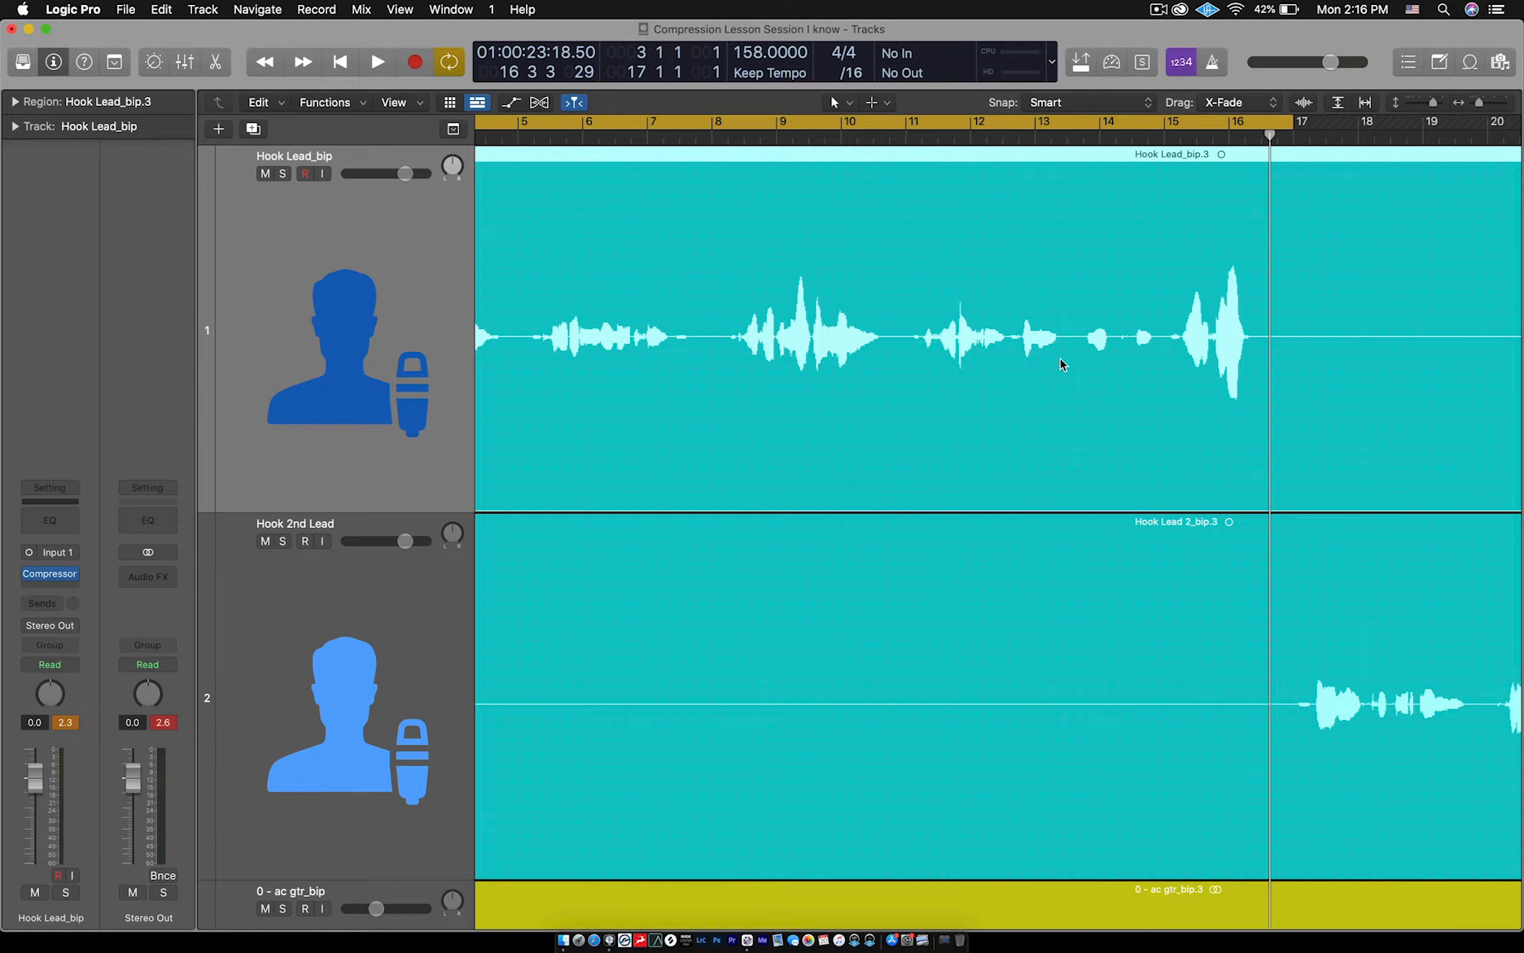
{"action": "scroll", "coordinate": [1060, 358], "scroll_direction": "left", "scroll_amount": 2}
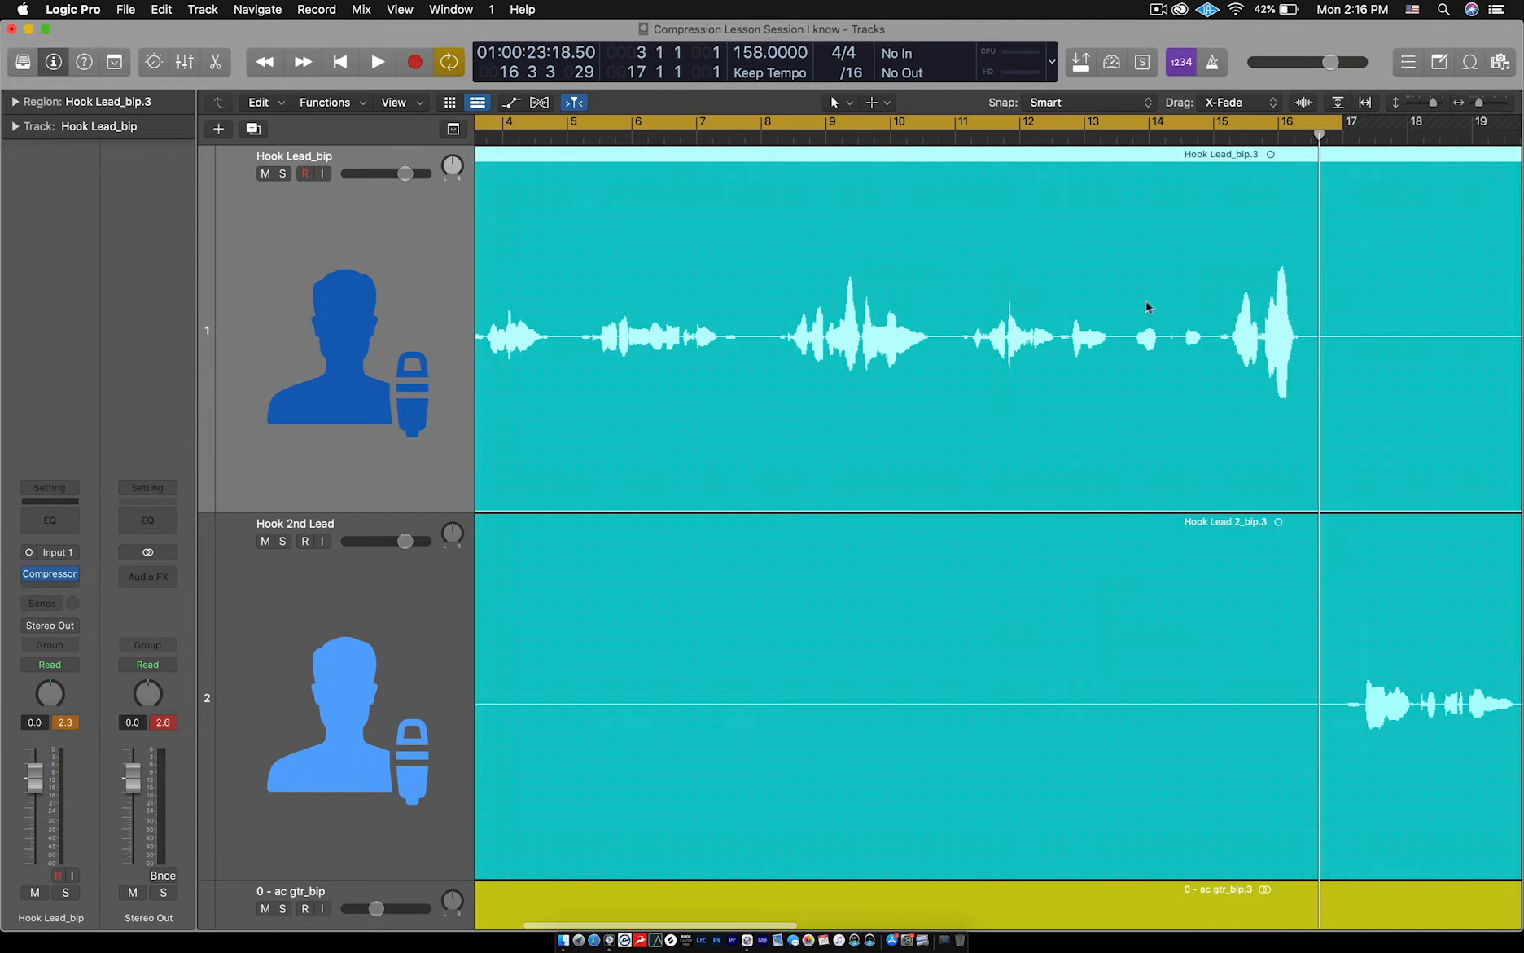
{"action": "scroll", "coordinate": [1111, 366], "scroll_direction": "left", "scroll_amount": 2}
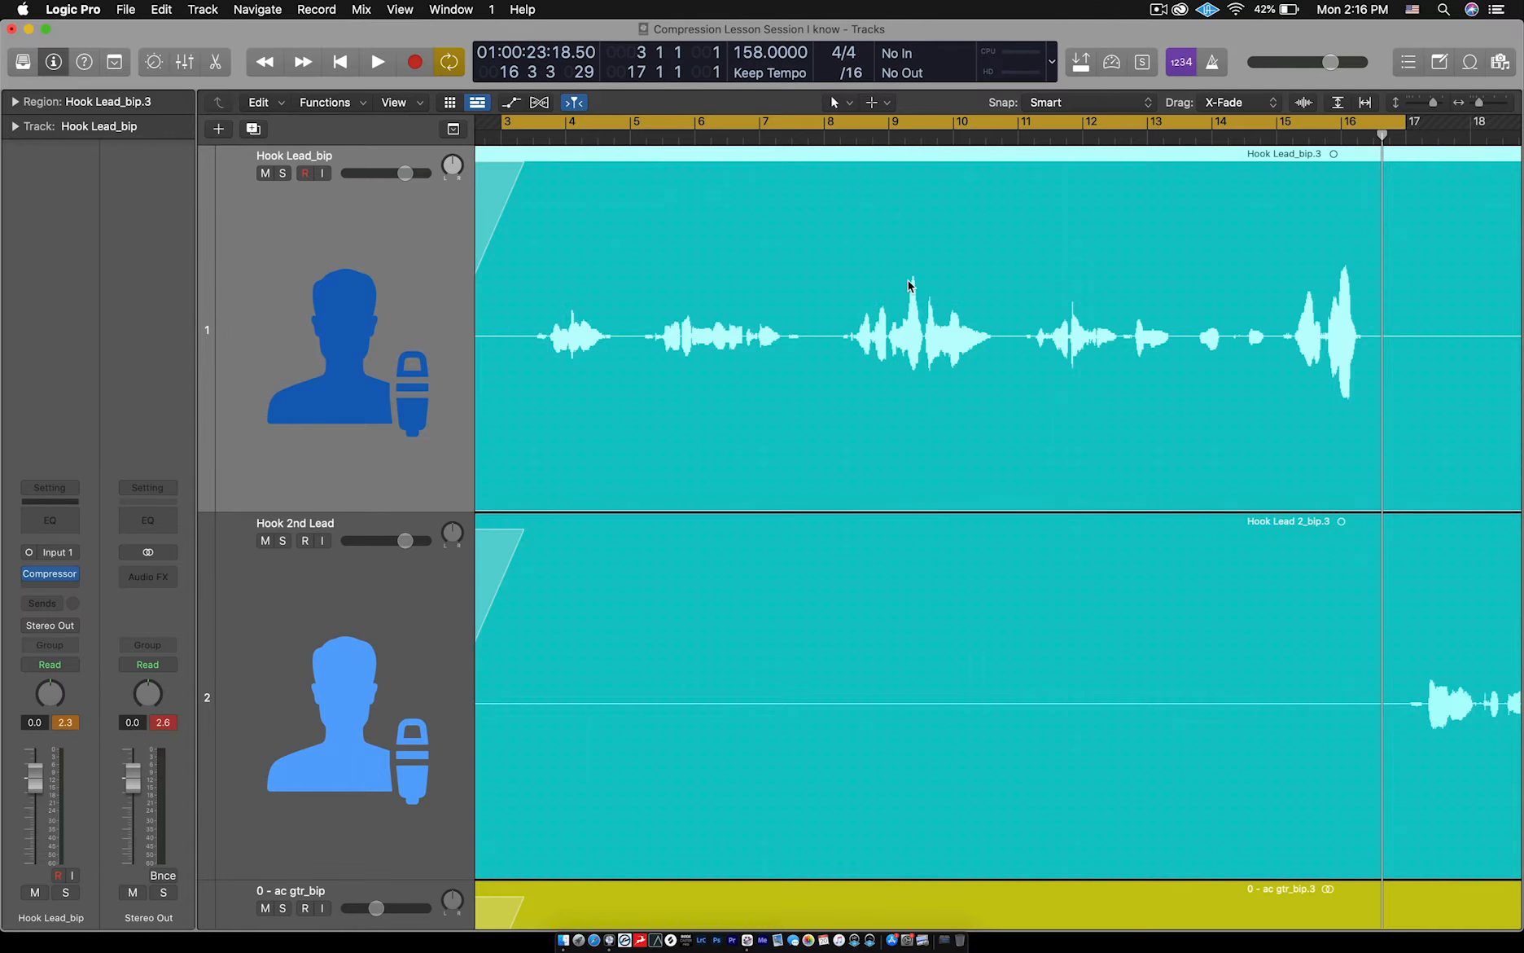
{"action": "scroll", "coordinate": [908, 281], "scroll_direction": "down", "scroll_amount": 3}
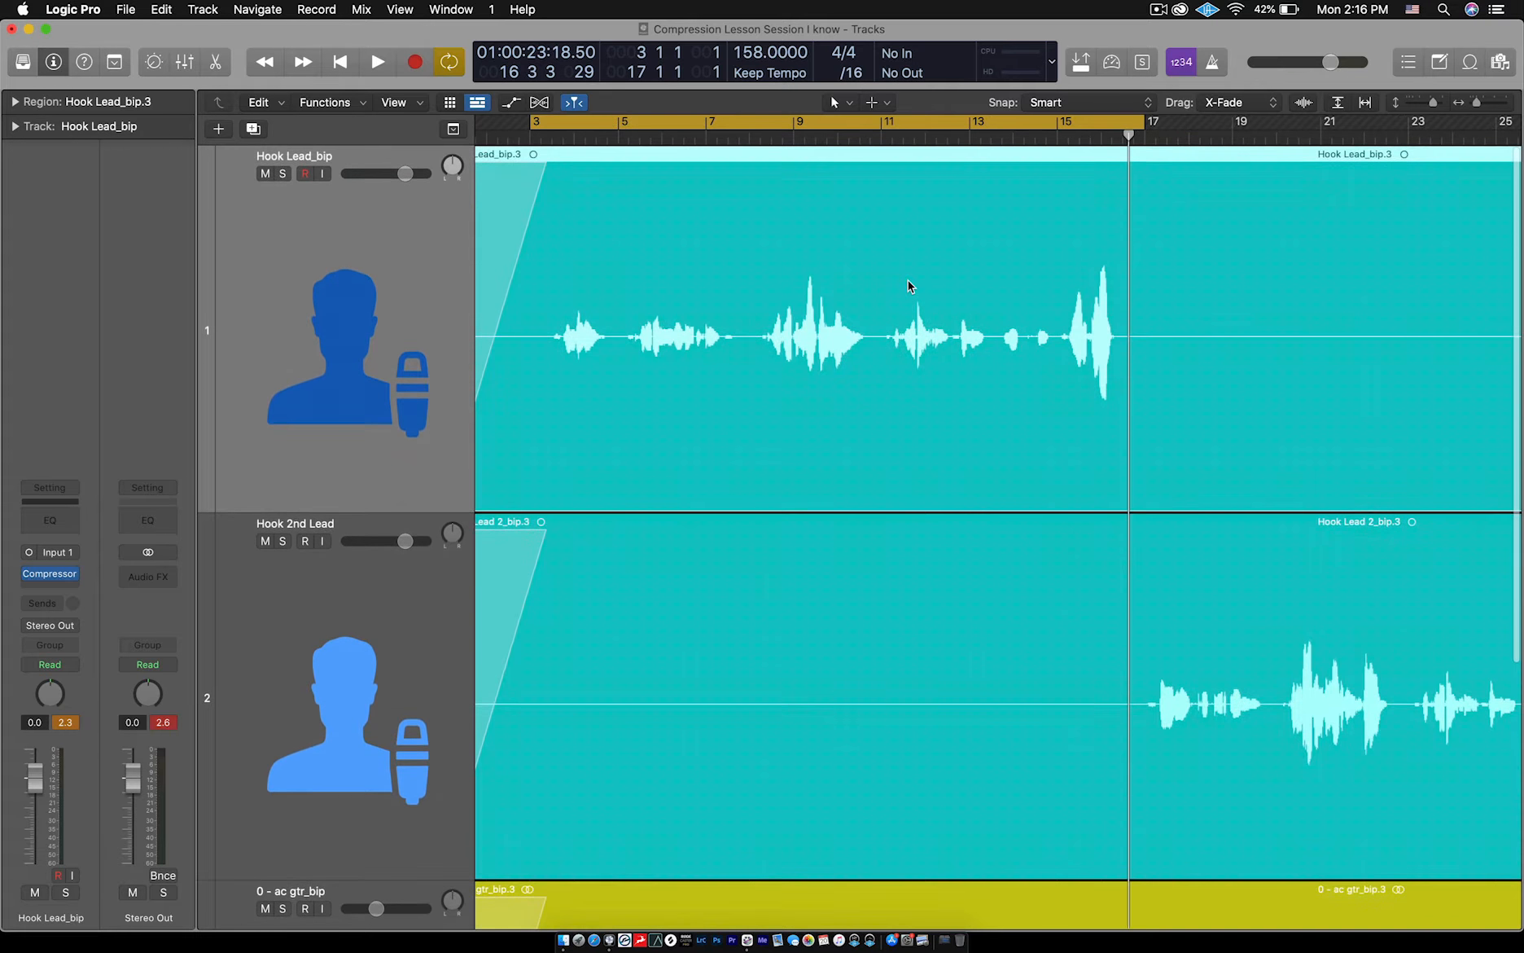
Show and hide the track automation, and examine the Hook Lead_bip level differences at several zoom levels.
{"action": "left_click", "coordinate": [514, 103]}
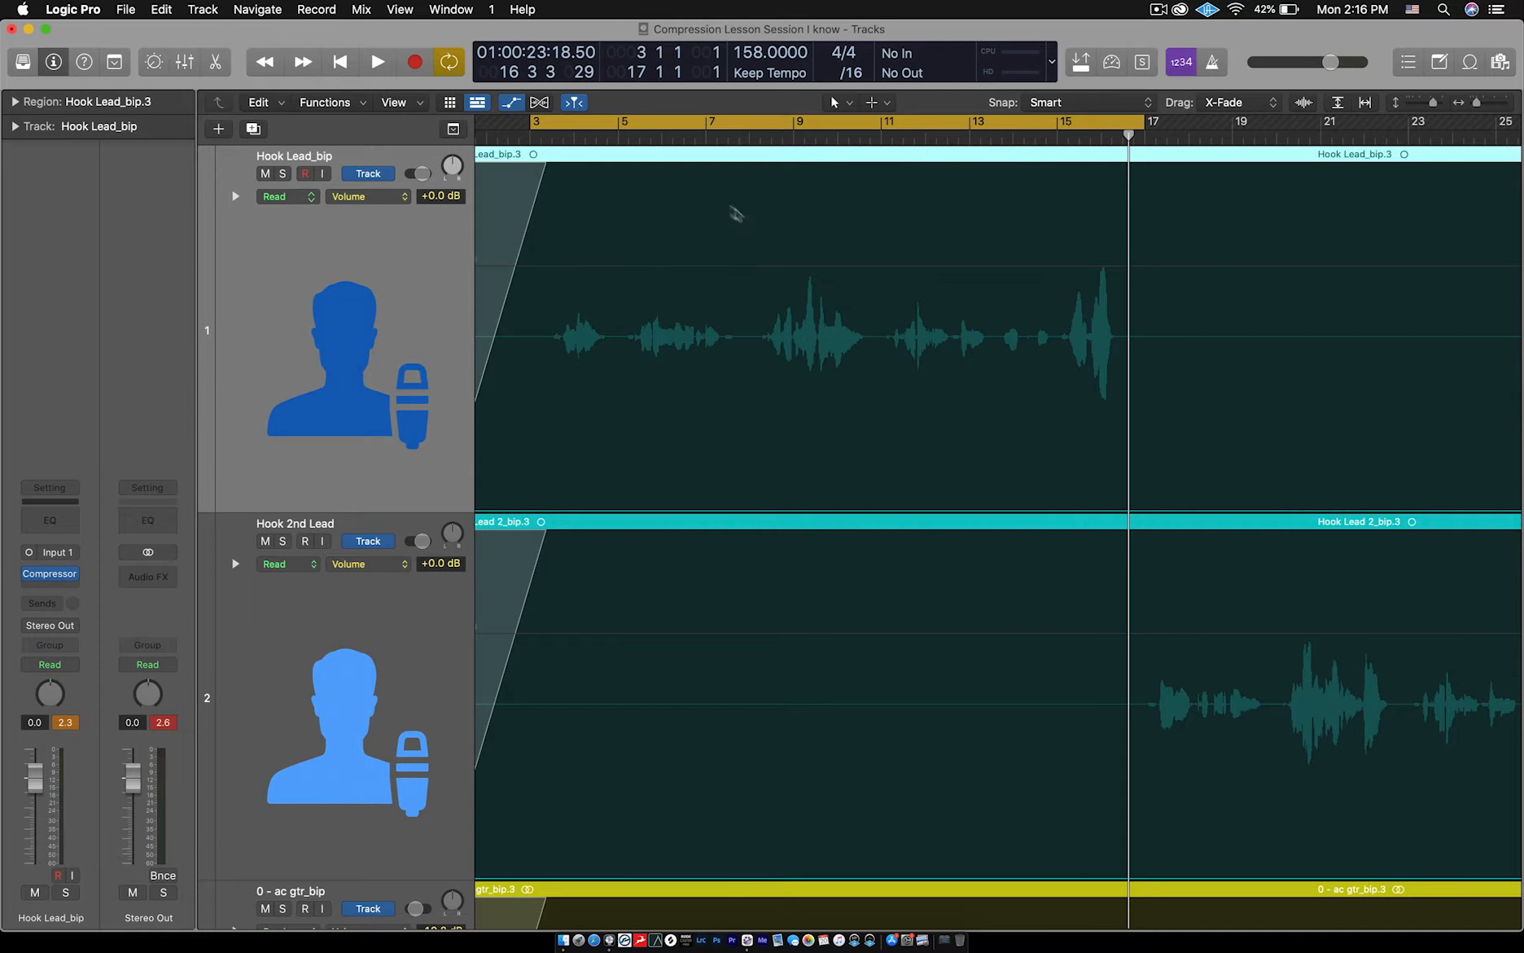
{"action": "left_click", "coordinate": [509, 104]}
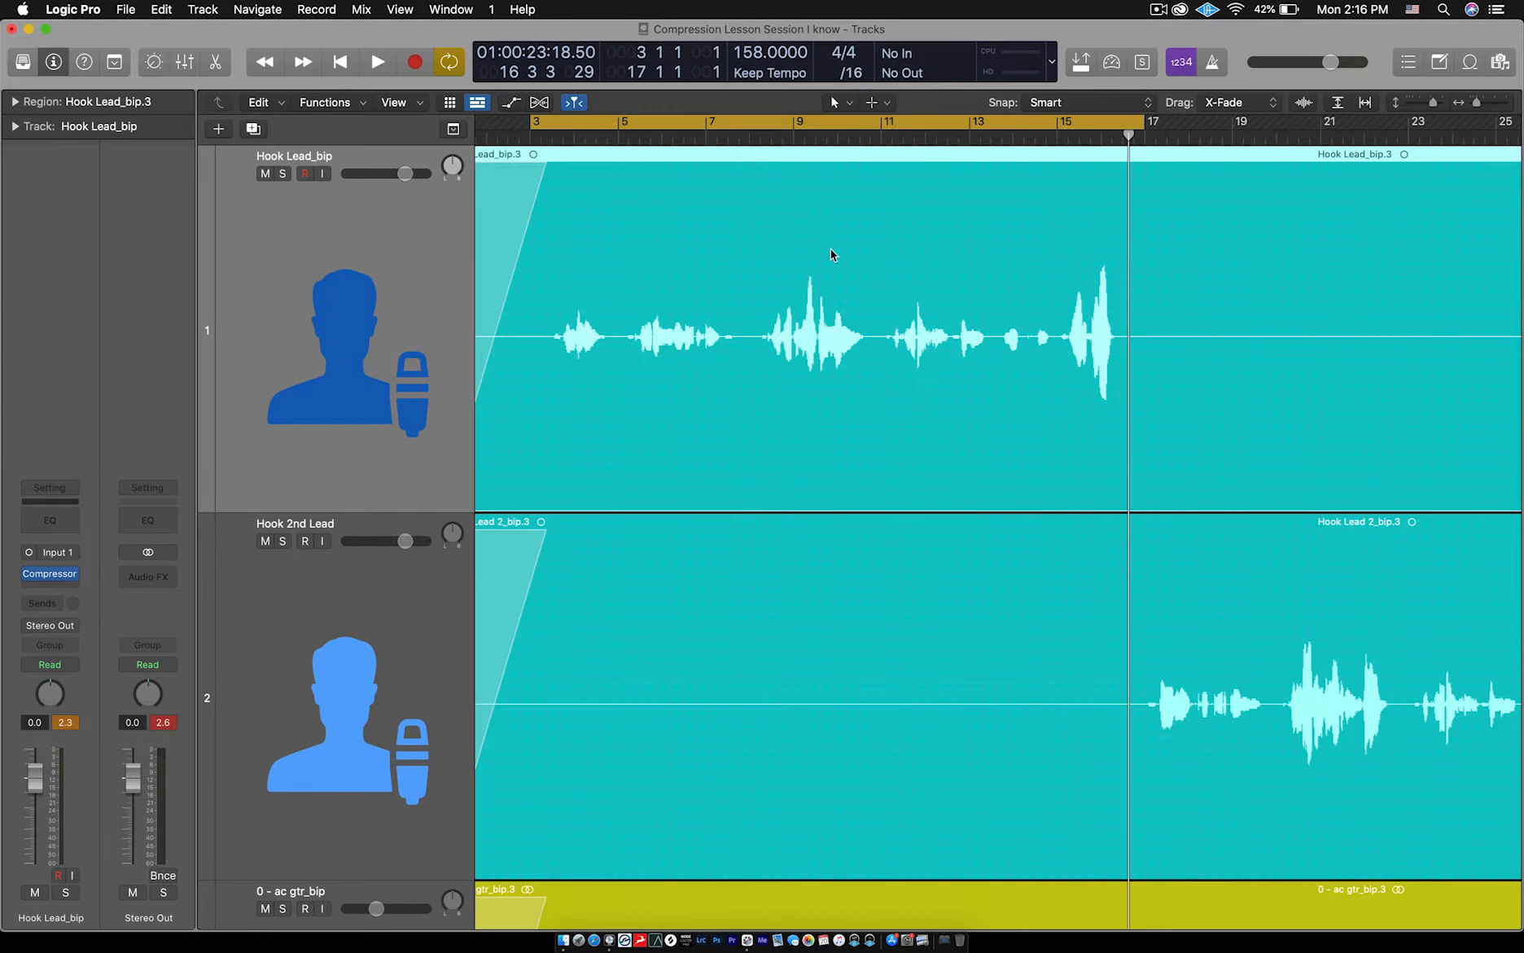
{"action": "key", "text": "super+Left"}
{"action": "key", "text": "super+Left"}
{"action": "key", "text": "super+Left"}
{"action": "key", "text": "super+Right"}
{"action": "key", "text": "super+Right"}
{"action": "key", "text": "super+Right"}
{"action": "key", "text": "super+Right"}
{"action": "key", "text": "super+Right"}
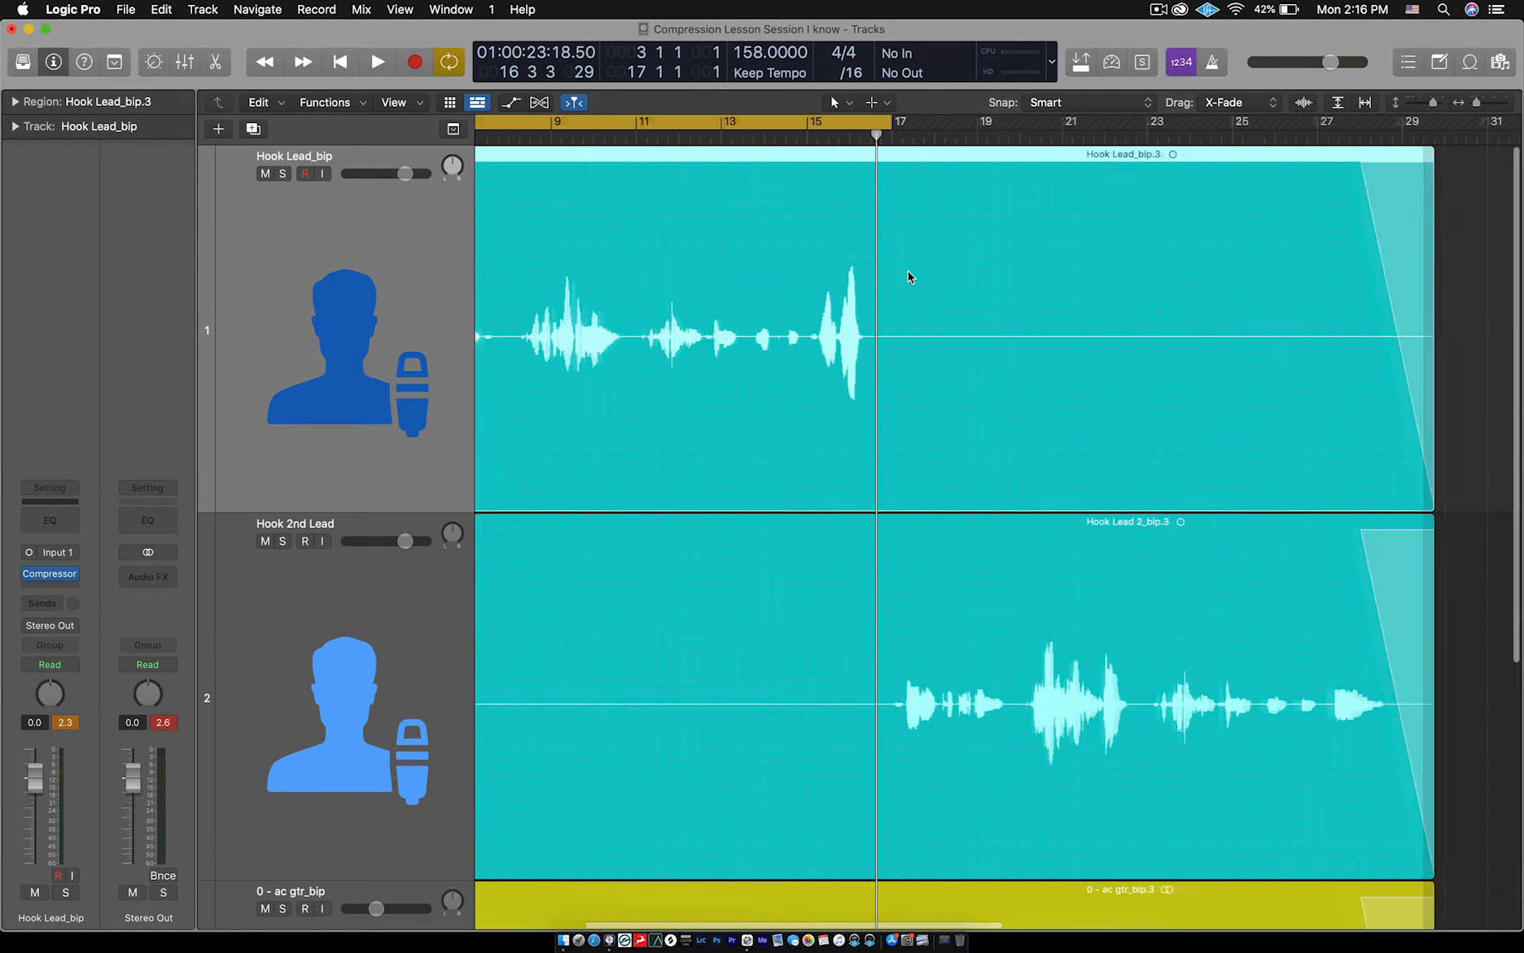
{"action": "scroll", "coordinate": [907, 271], "scroll_direction": "left", "scroll_amount": 15}
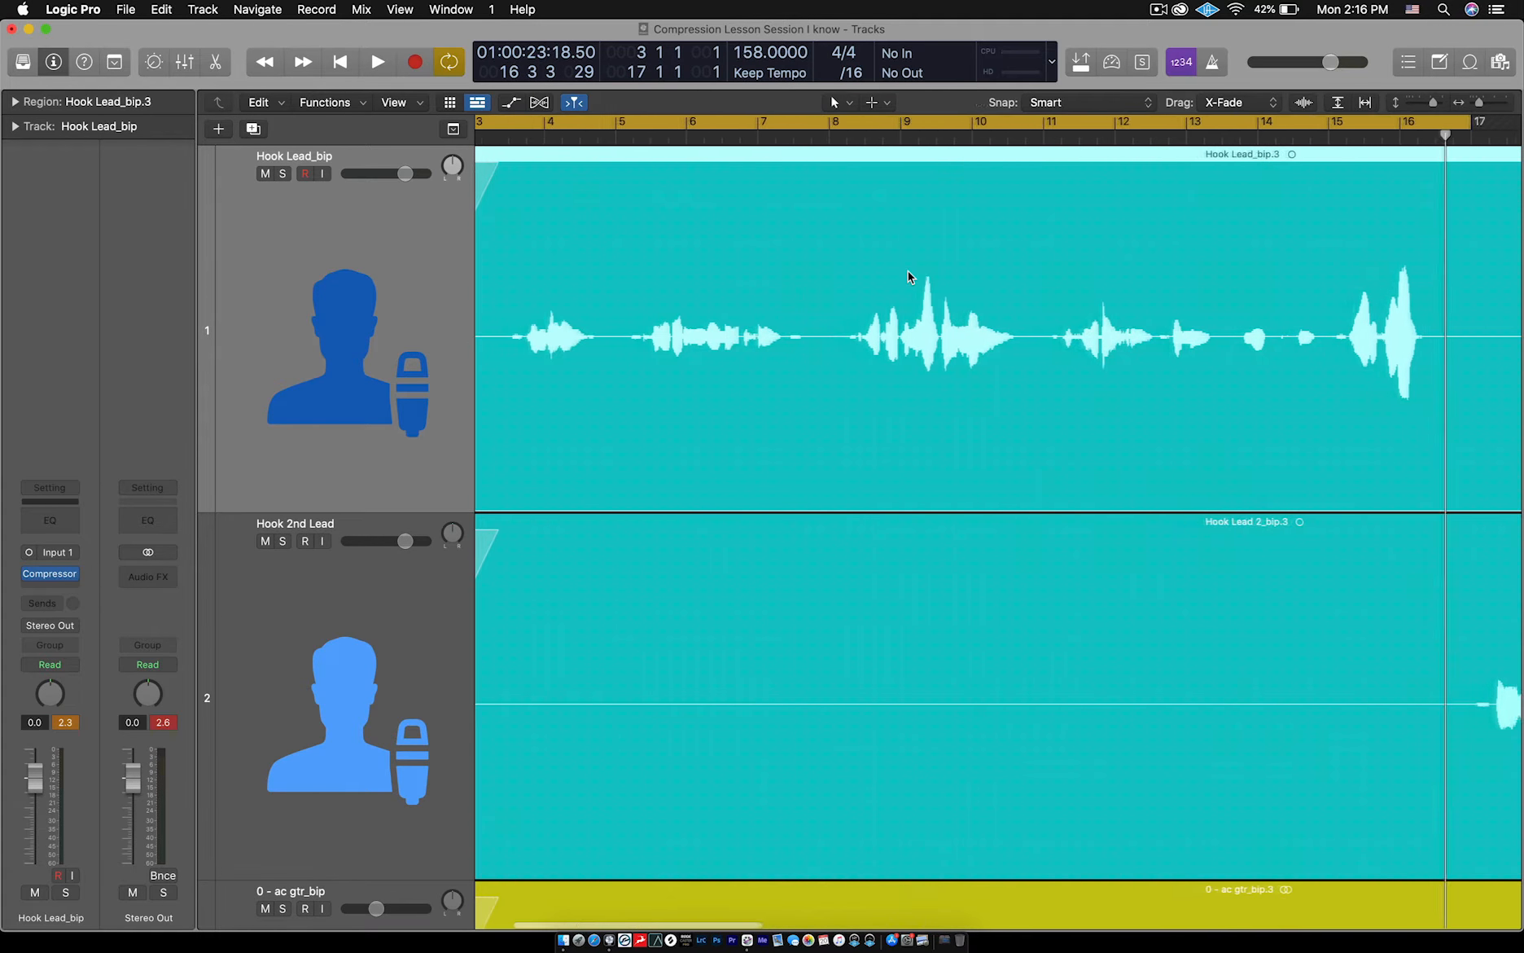
{"action": "key", "text": "super+Right"}
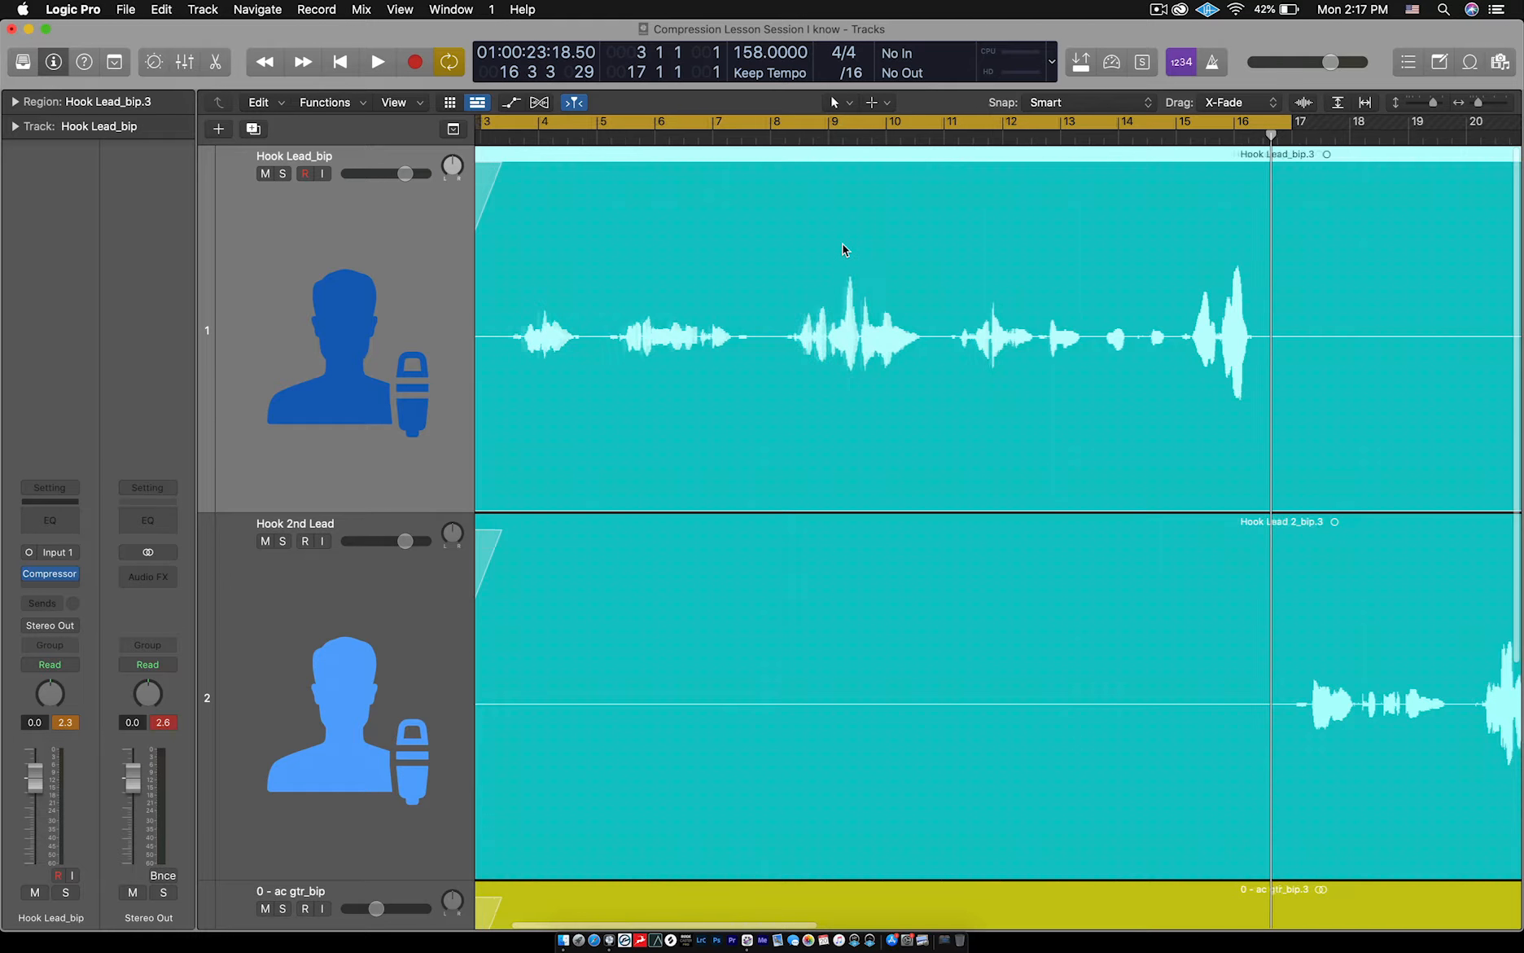
{"action": "key", "text": "super+Left"}
{"action": "key", "text": "super+Left"}
{"action": "key", "text": "super+Left"}
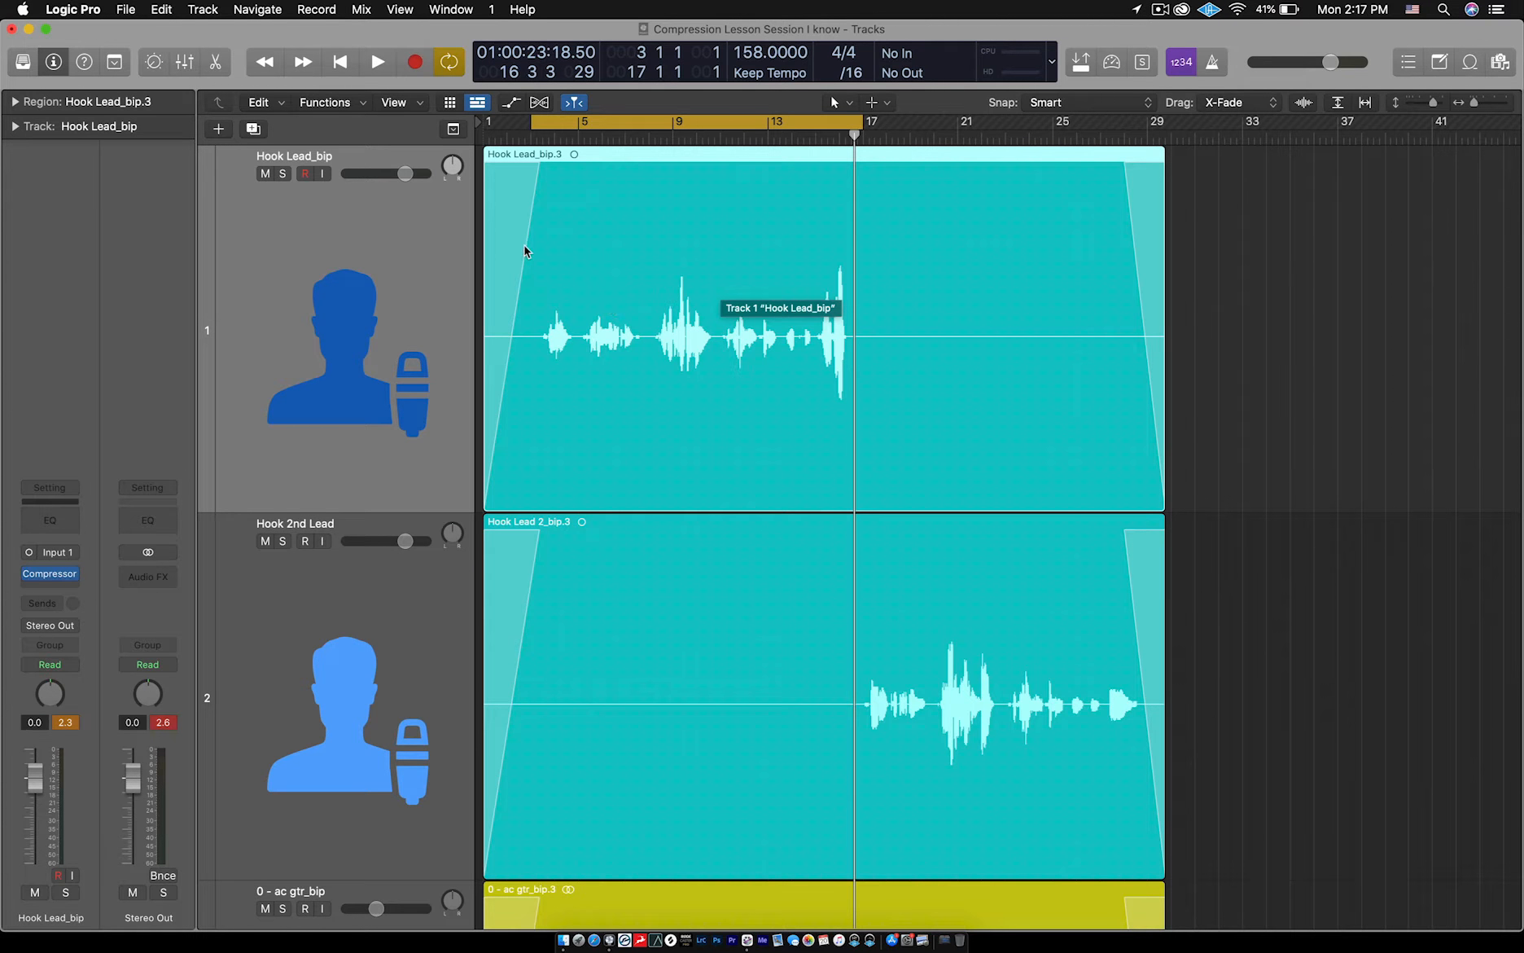
{"action": "key", "text": "super+Right"}
{"action": "key", "text": "super+Right"}
{"action": "key", "text": "super+Right"}
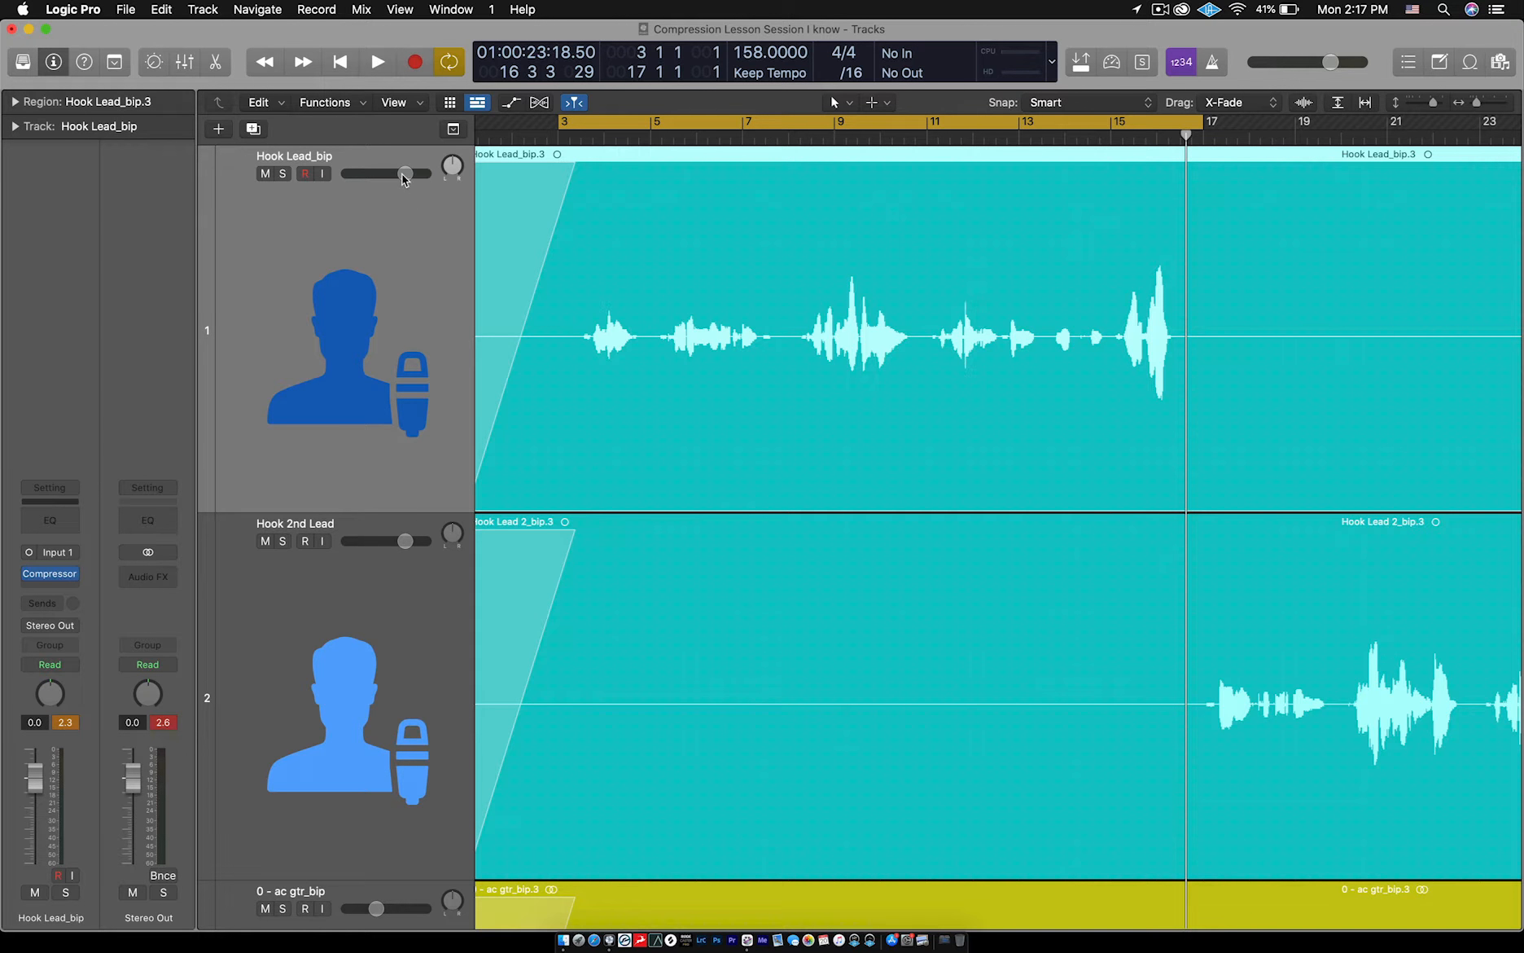
Lower the Hook Lead_bip track volume to -5.0 dB and check its fader in the Mixer.
{"action": "left_click_drag", "start_coordinate": [402, 175], "coordinate": [360, 179]}
{"action": "key", "text": "x"}
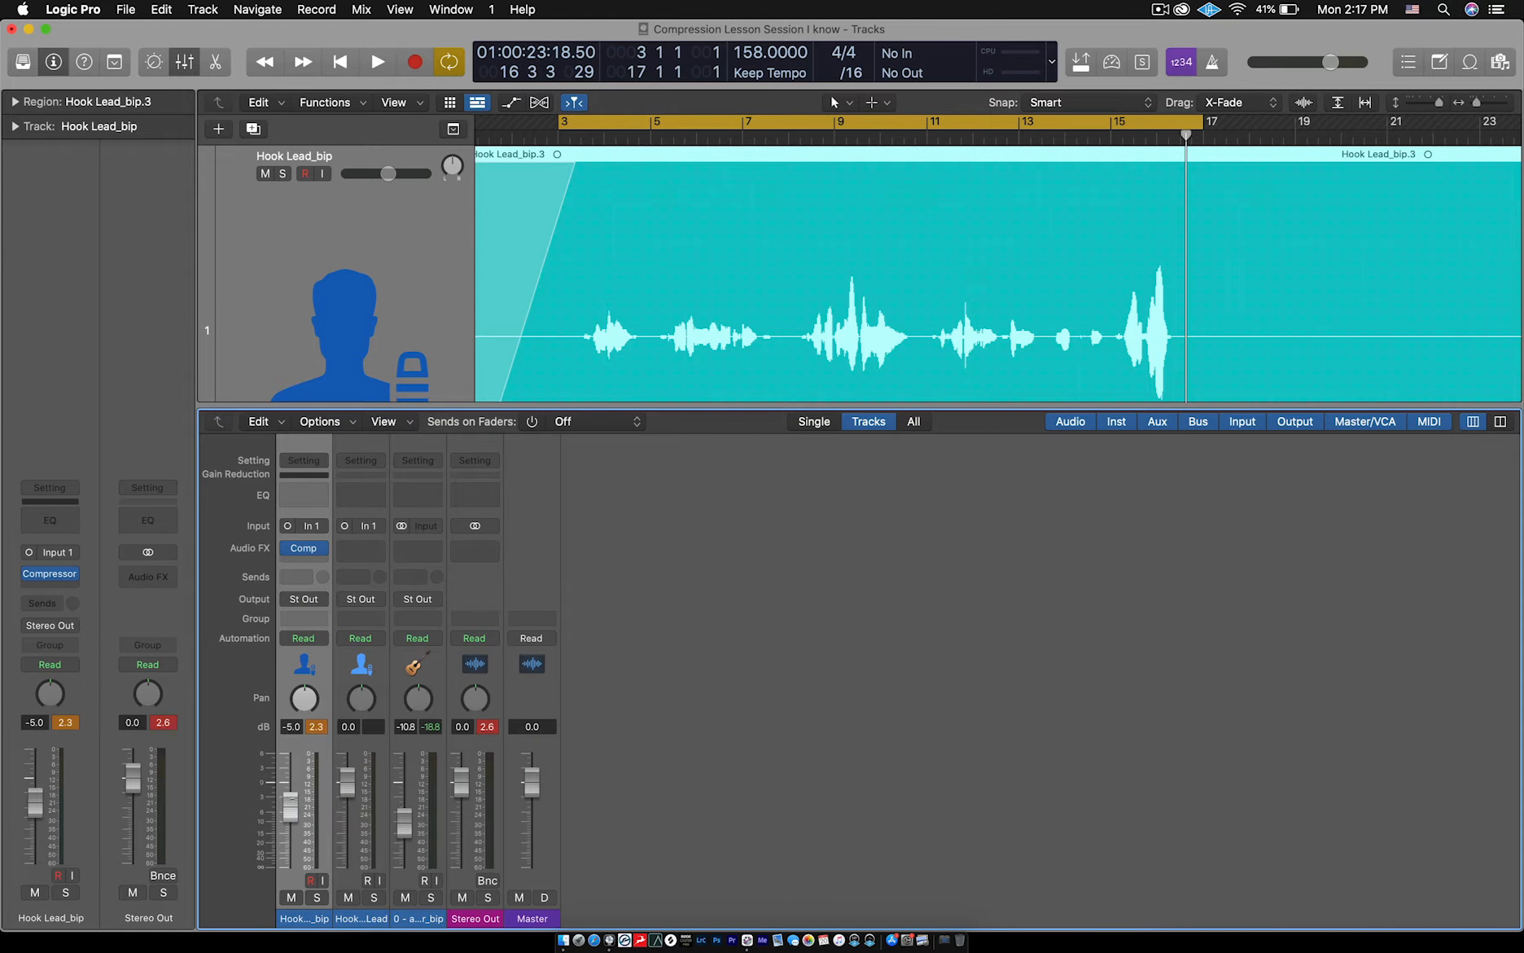
{"action": "left_click_drag", "start_coordinate": [290, 806], "coordinate": [291, 805]}
{"action": "key", "text": "x"}
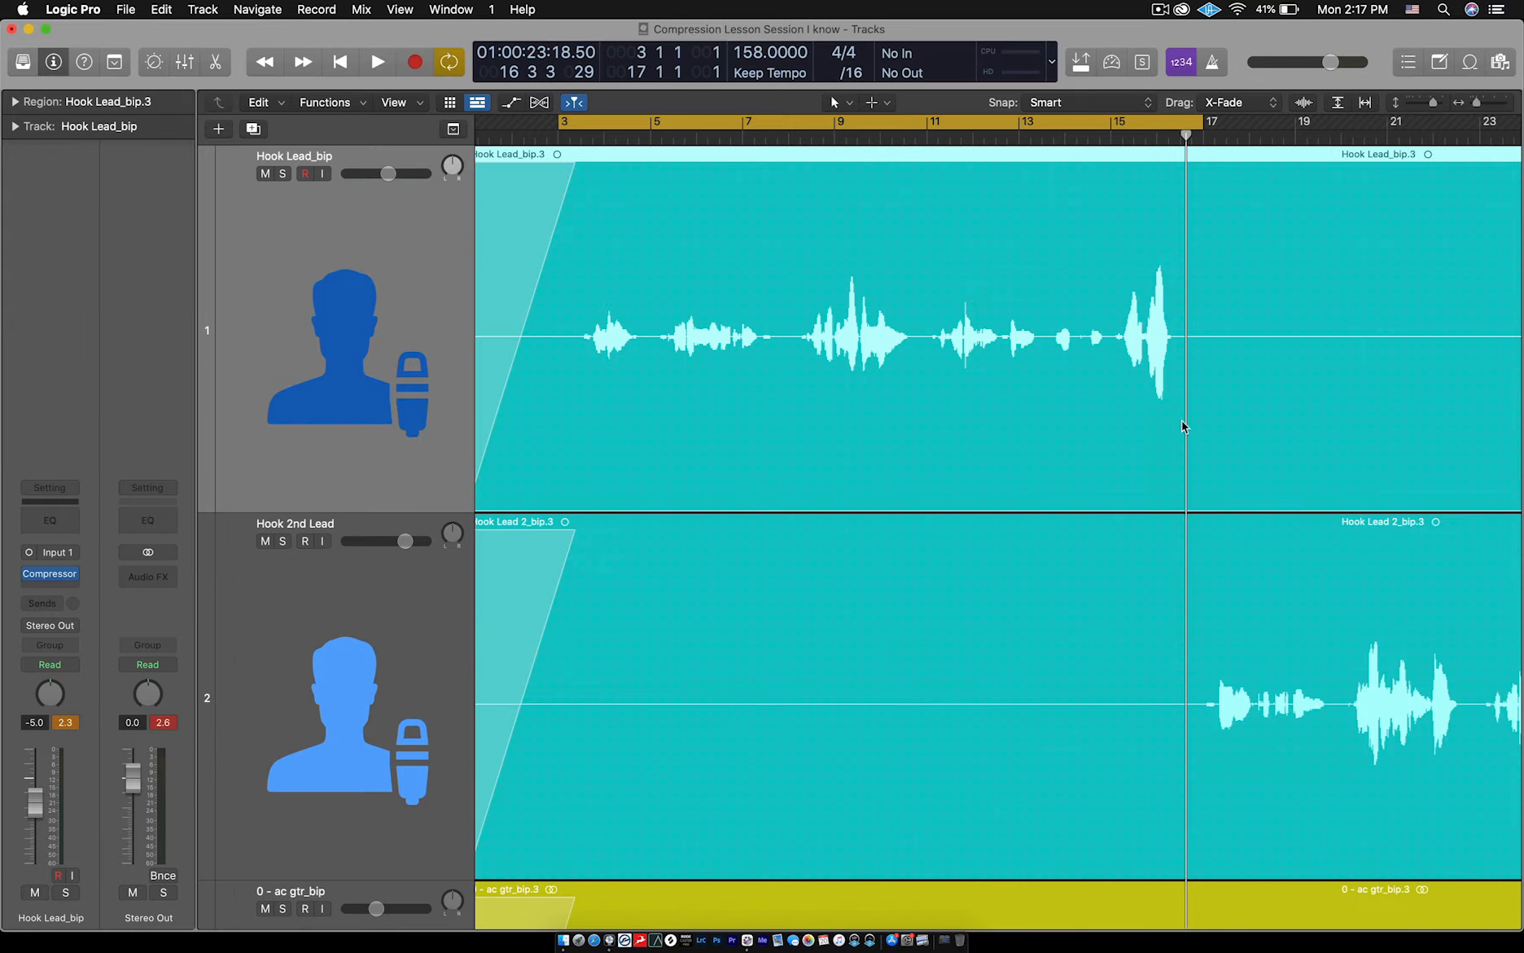
Play the cycled hook and lower the Hook Lead_bip volume to -10.0 dB while listening.
{"action": "key", "text": "space"}
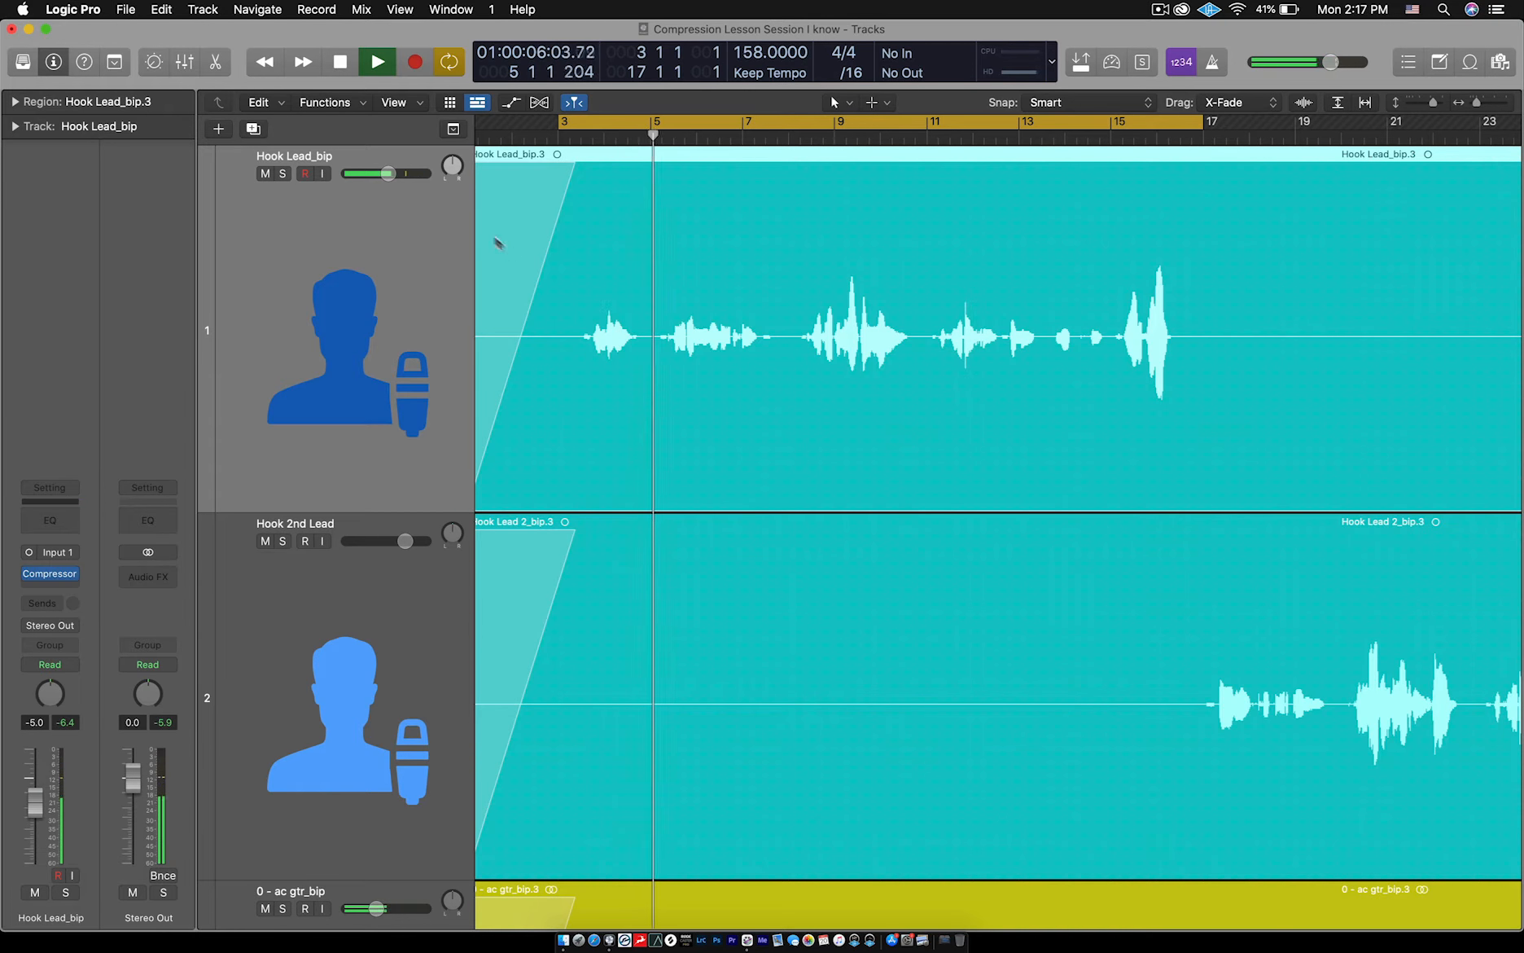
{"action": "left_click_drag", "start_coordinate": [394, 177], "coordinate": [375, 173]}
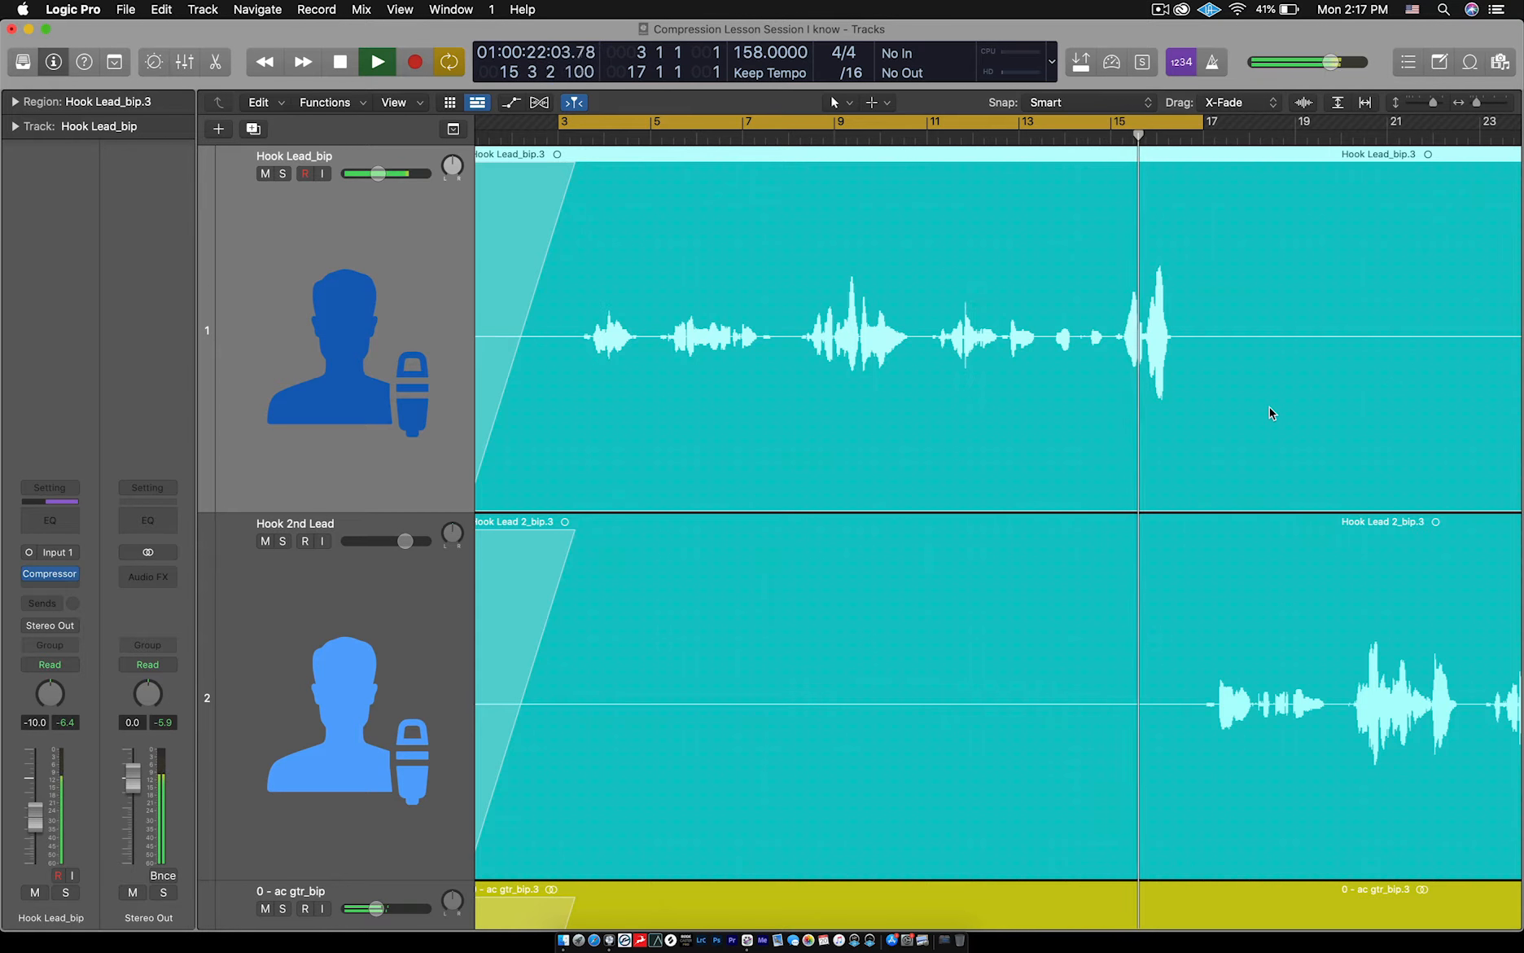
{"action": "key", "text": "space"}
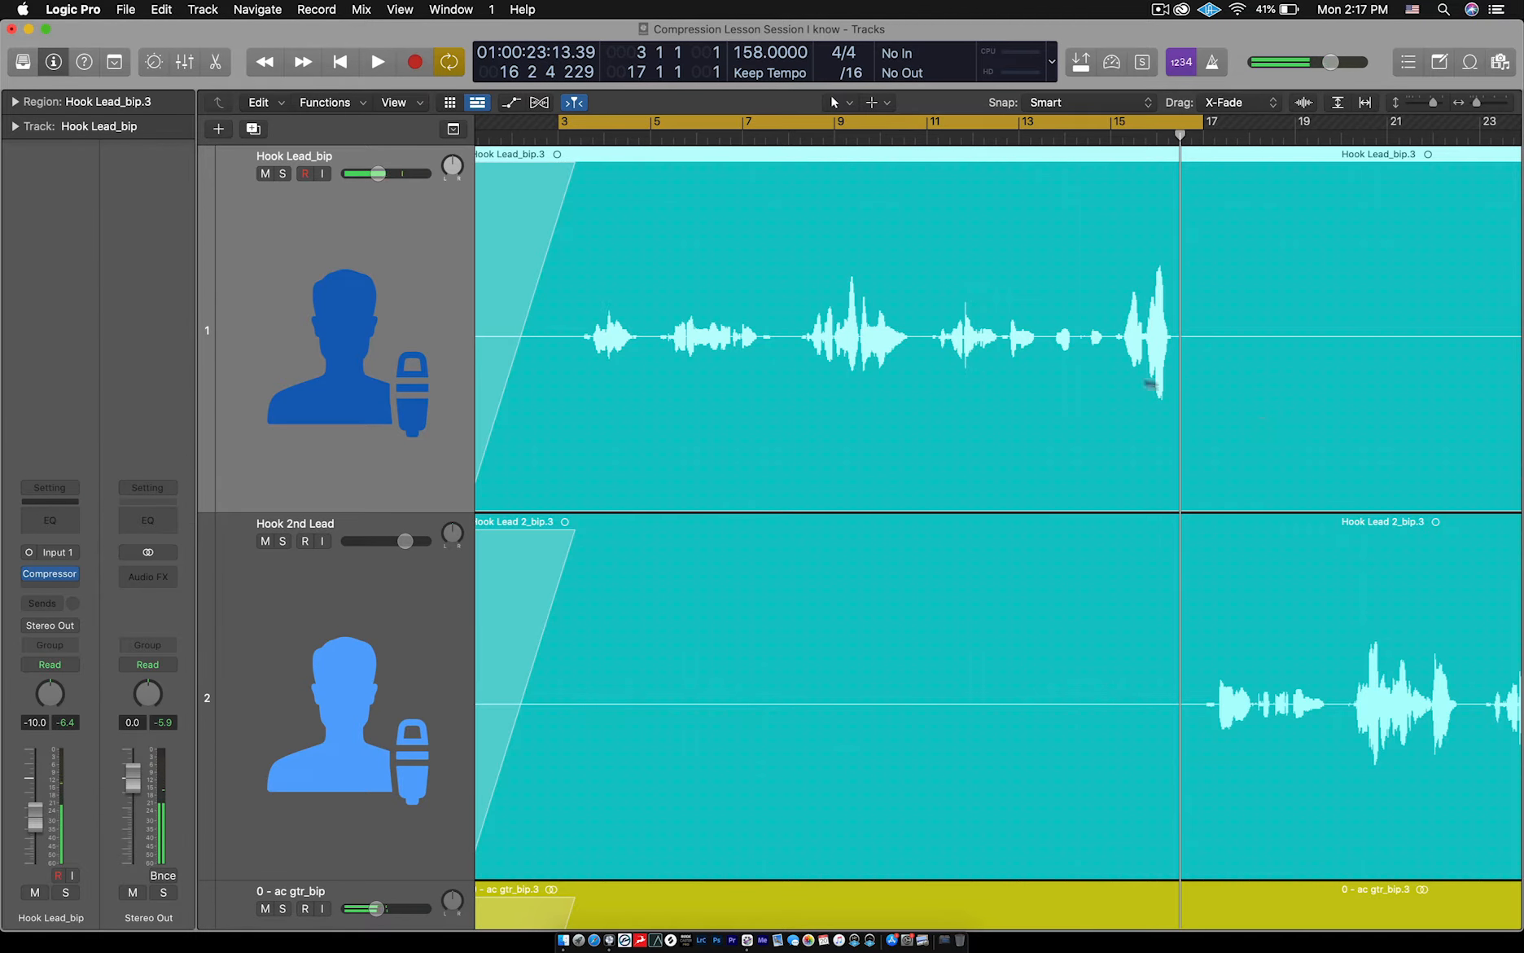
Set the cycle range from bar 17 to bar 29, over the Hook 2nd Lead vocal.
{"action": "key", "text": "super+Left"}
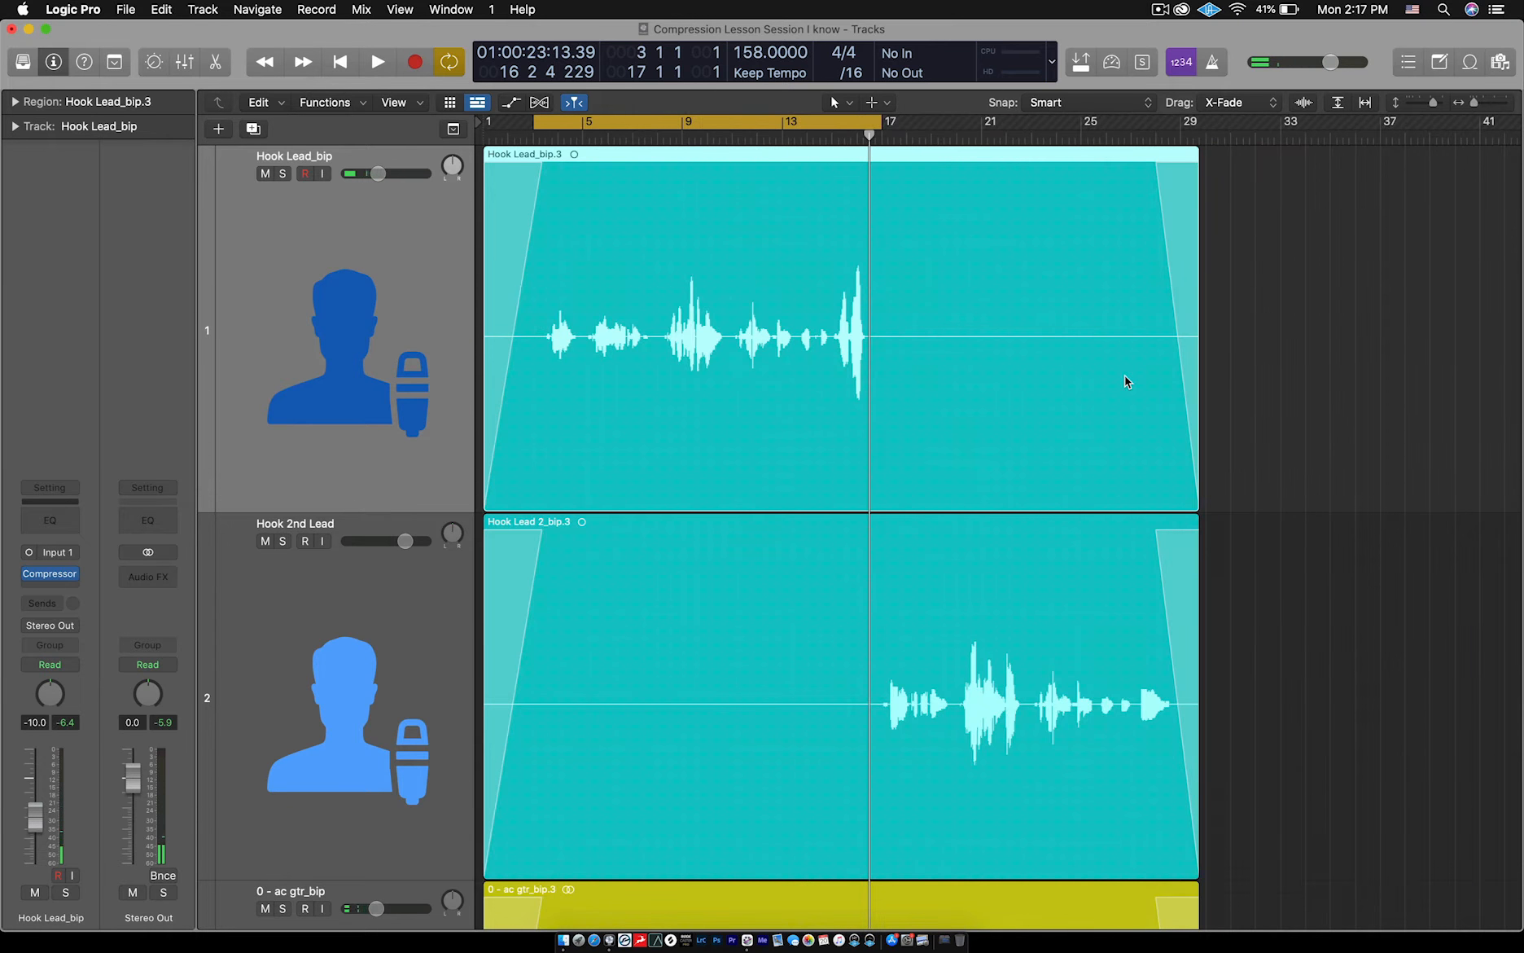
{"action": "key", "text": "super+Up"}
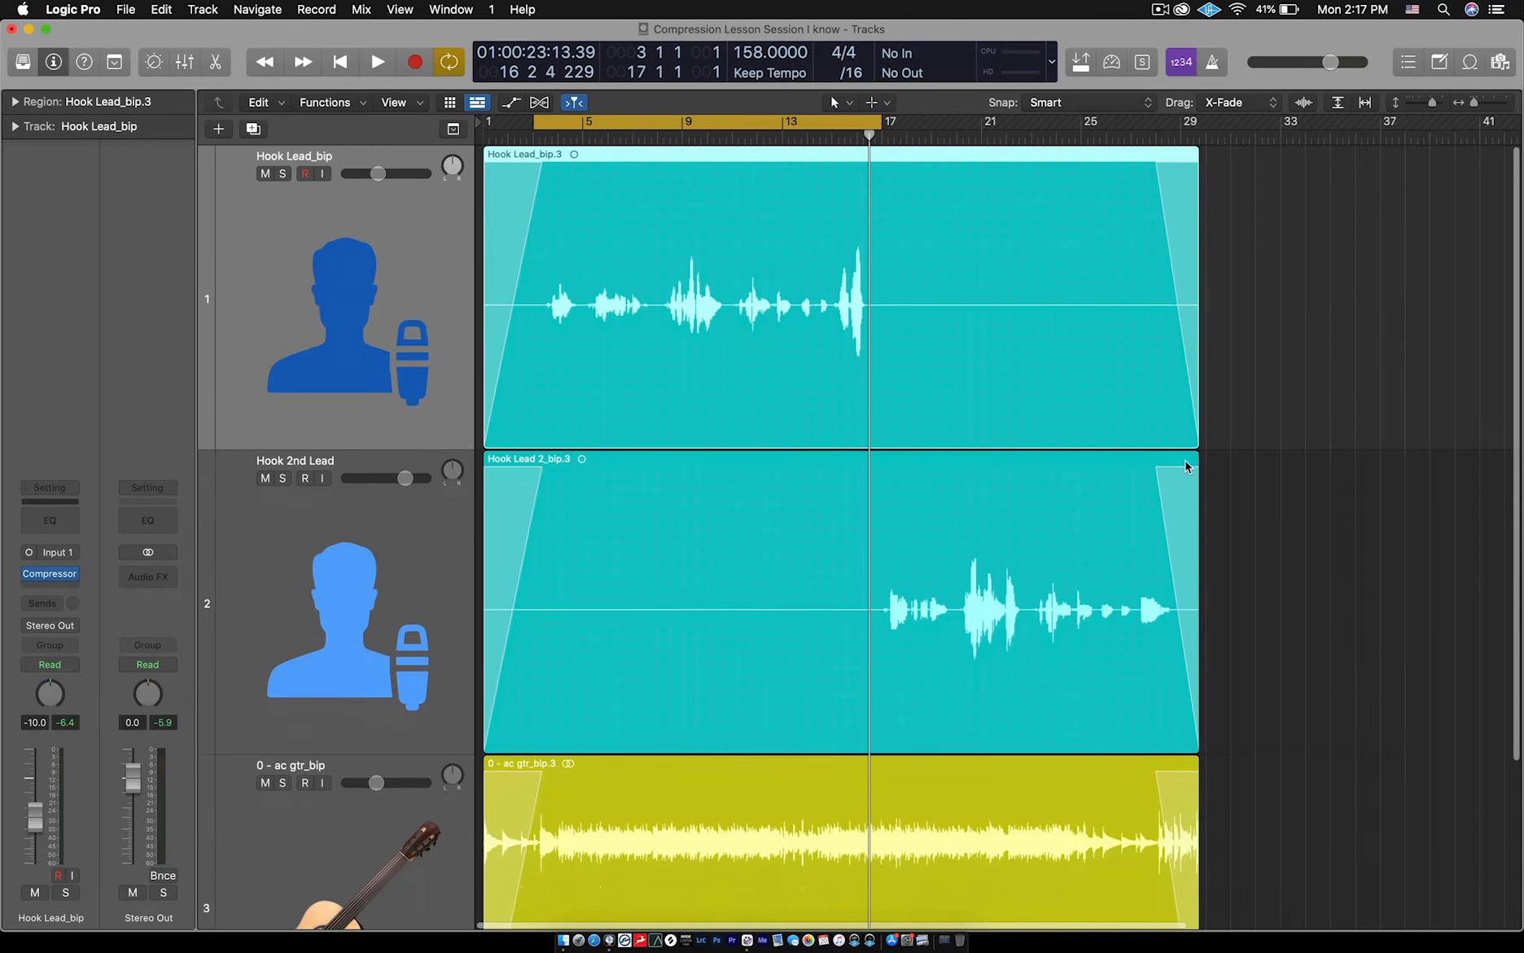
{"action": "key", "text": "super+Up"}
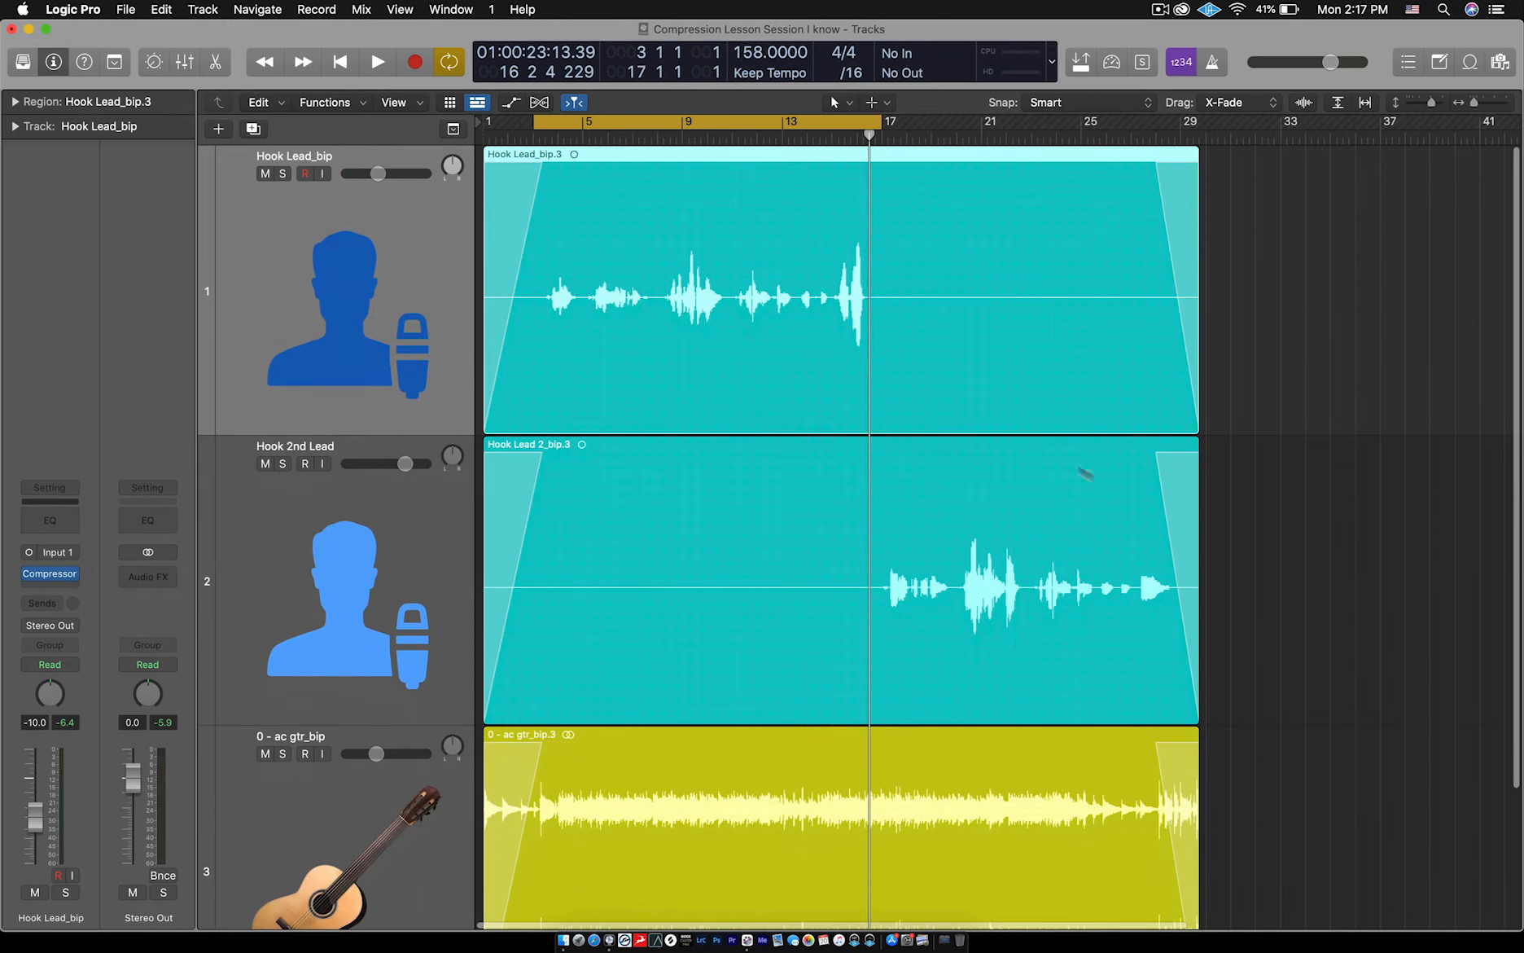
{"action": "left_click", "coordinate": [853, 120]}
{"action": "key", "text": "super+Right"}
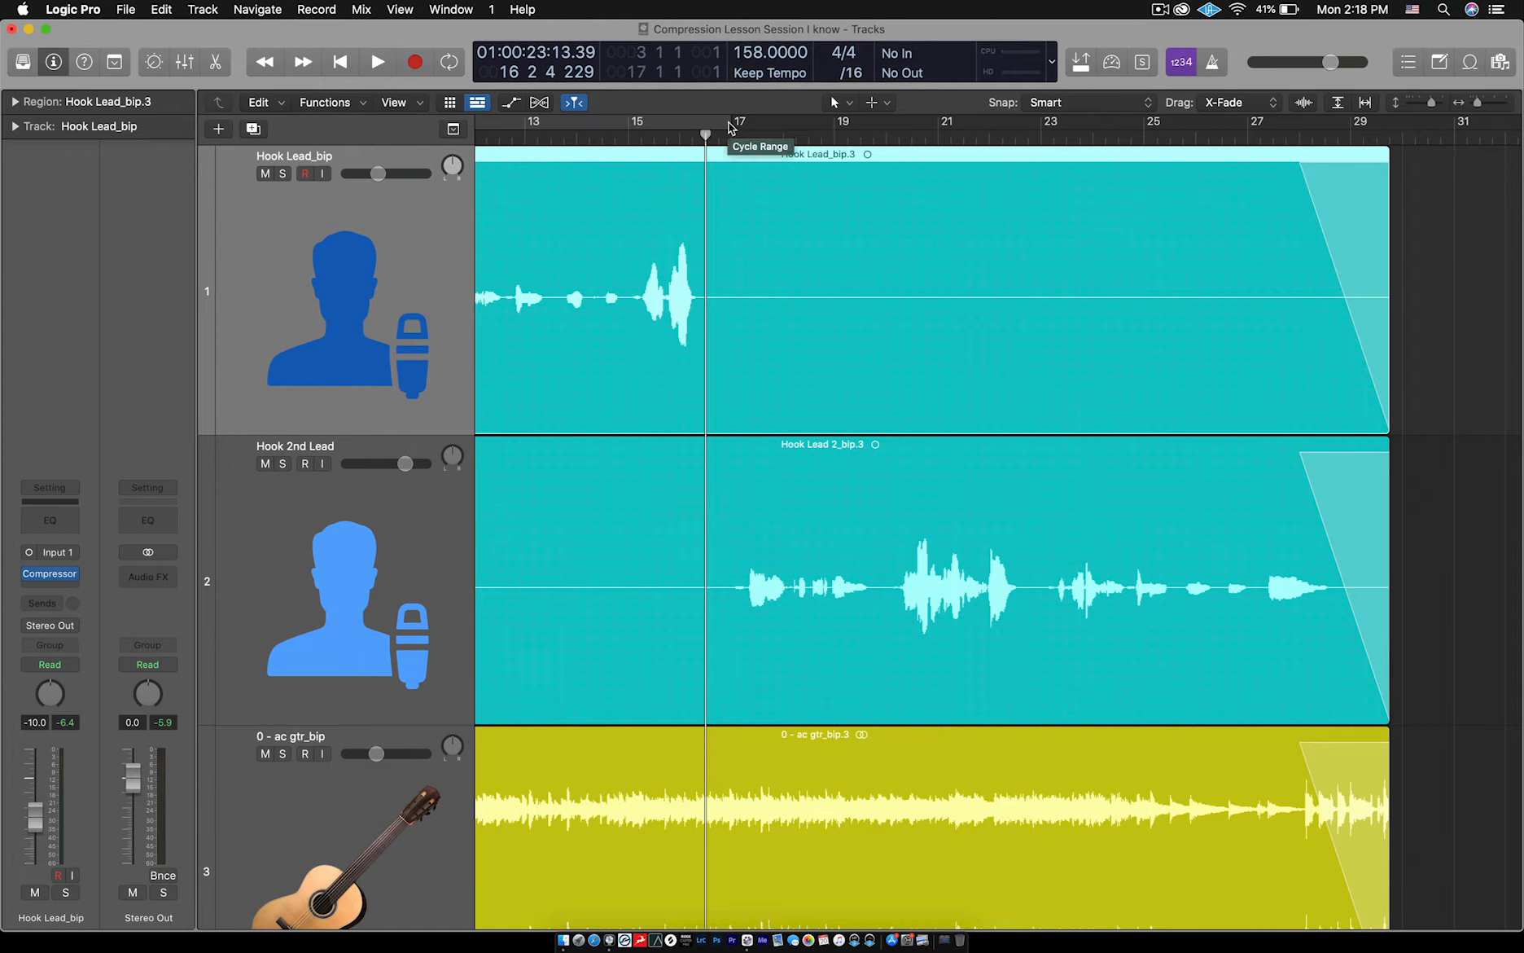
{"action": "left_click_drag", "start_coordinate": [731, 128], "coordinate": [782, 133]}
{"action": "left_click_drag", "start_coordinate": [1471, 189], "coordinate": [1327, 202]}
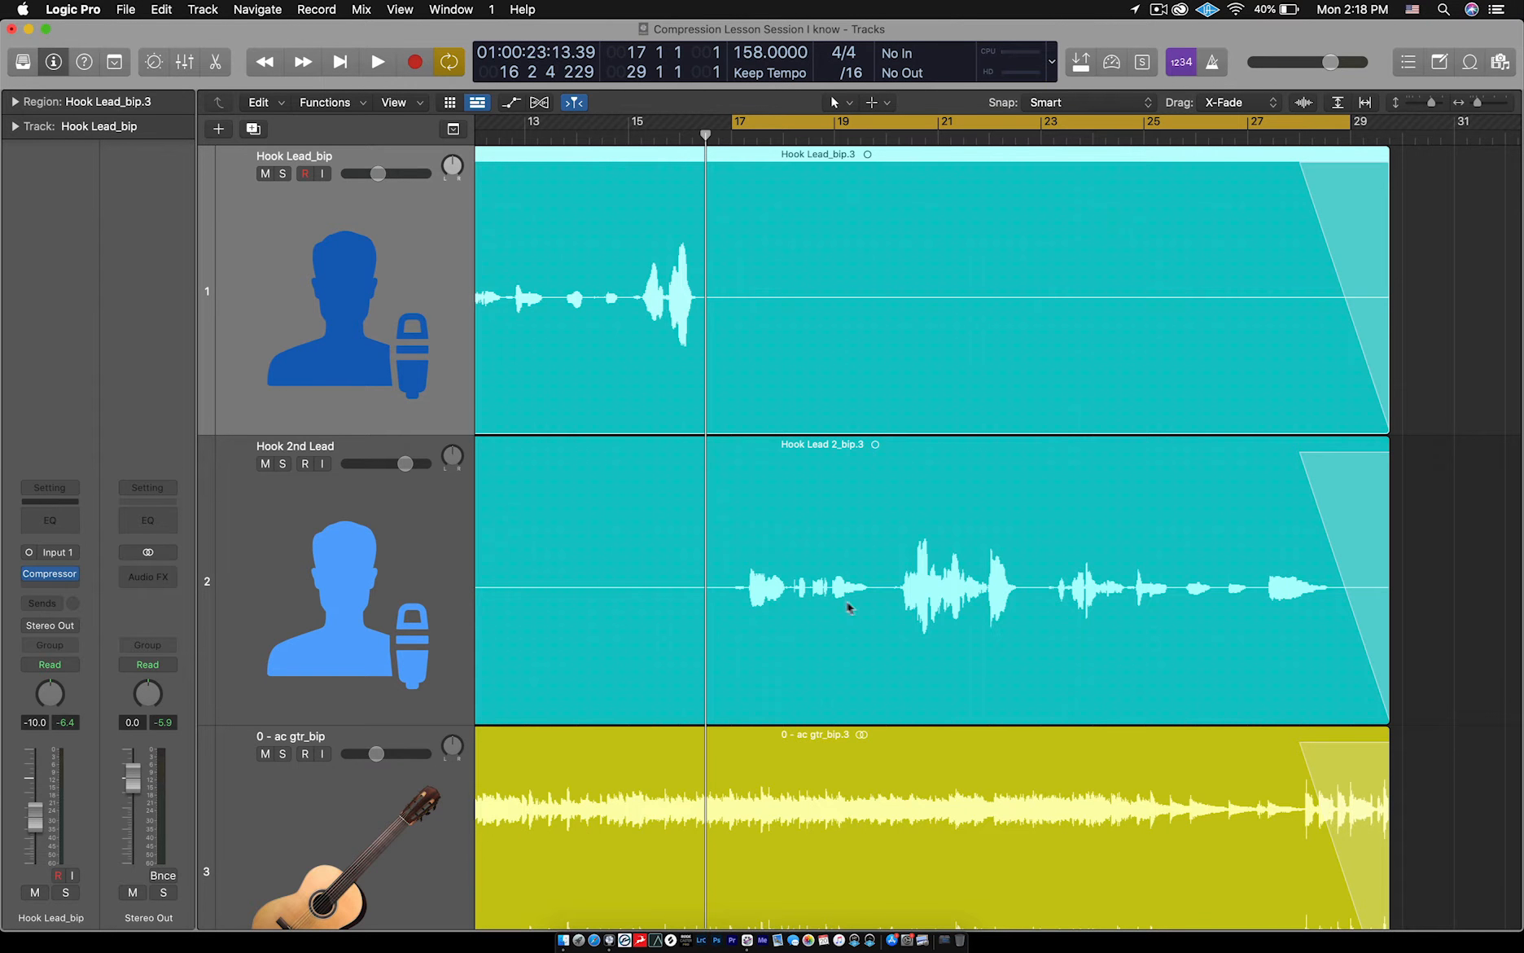
Examine the Hook 2nd Lead waveform between bars 17 and 29 up close and in the full-length view.
{"action": "key", "text": "super+Right"}
{"action": "key", "text": "super+Right"}
{"action": "key", "text": "super+Right"}
{"action": "key", "text": "super+Right"}
{"action": "scroll", "coordinate": [865, 611], "scroll_direction": "right", "scroll_amount": 5}
{"action": "key", "text": "super+Left"}
{"action": "key", "text": "super+Left"}
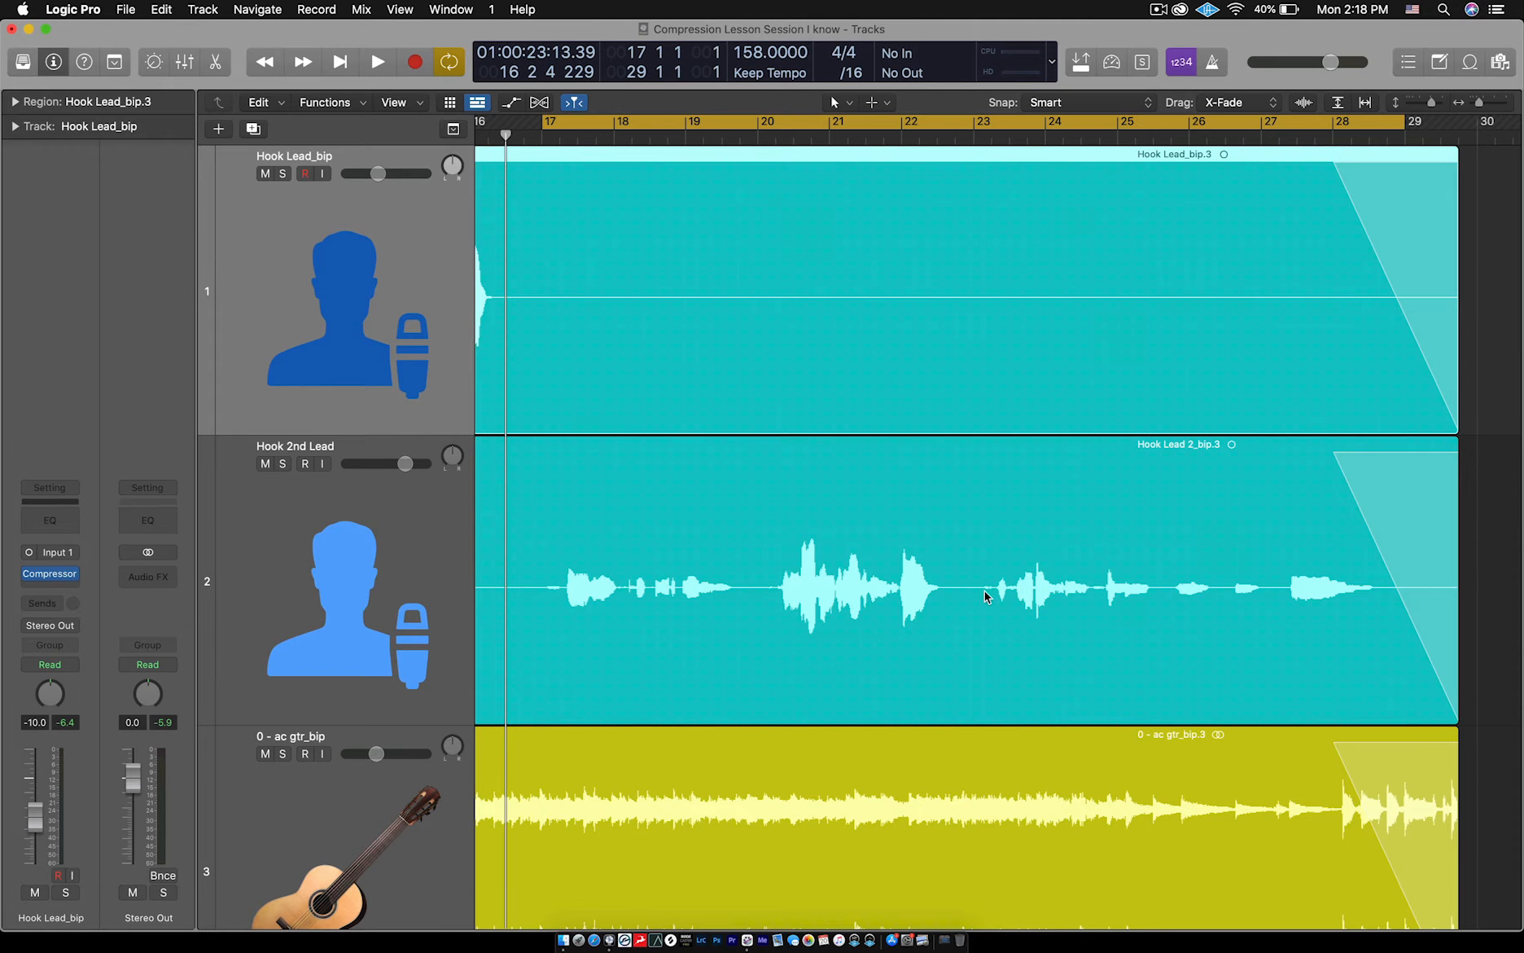
{"action": "key", "text": "super+Left"}
{"action": "key", "text": "super+Left"}
{"action": "key", "text": "super+Left"}
{"action": "key", "text": "super+Left"}
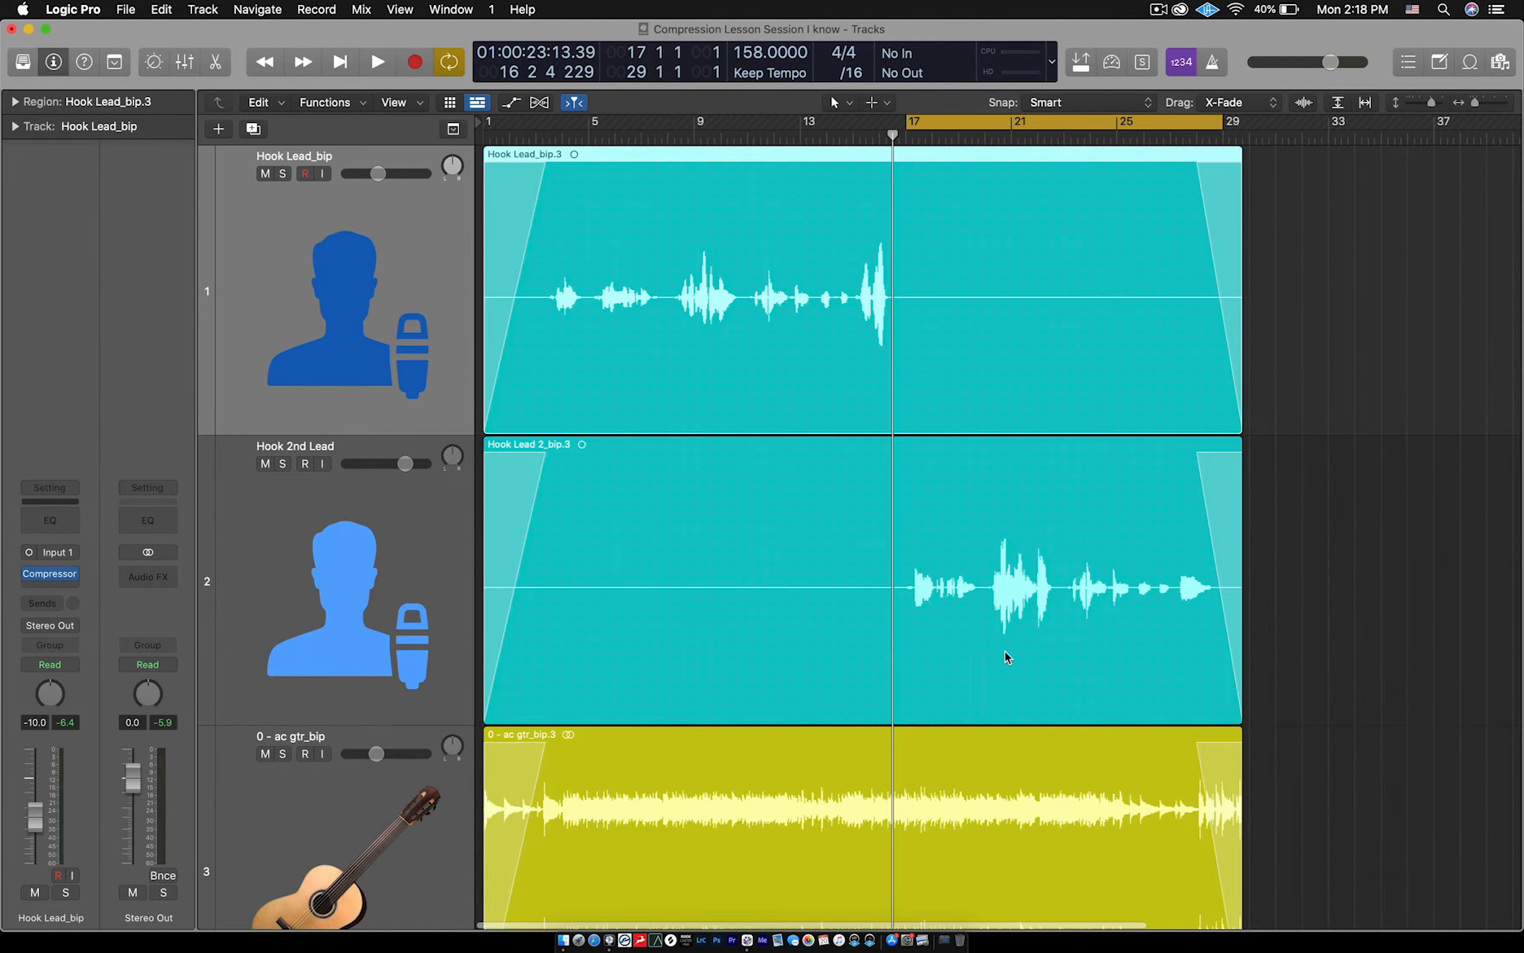
Start playback of the cycled section from bar 17 to hear the uncompressed Hook 2nd Lead vocal.
{"action": "key", "text": "super+Right"}
{"action": "key", "text": "super+Right"}
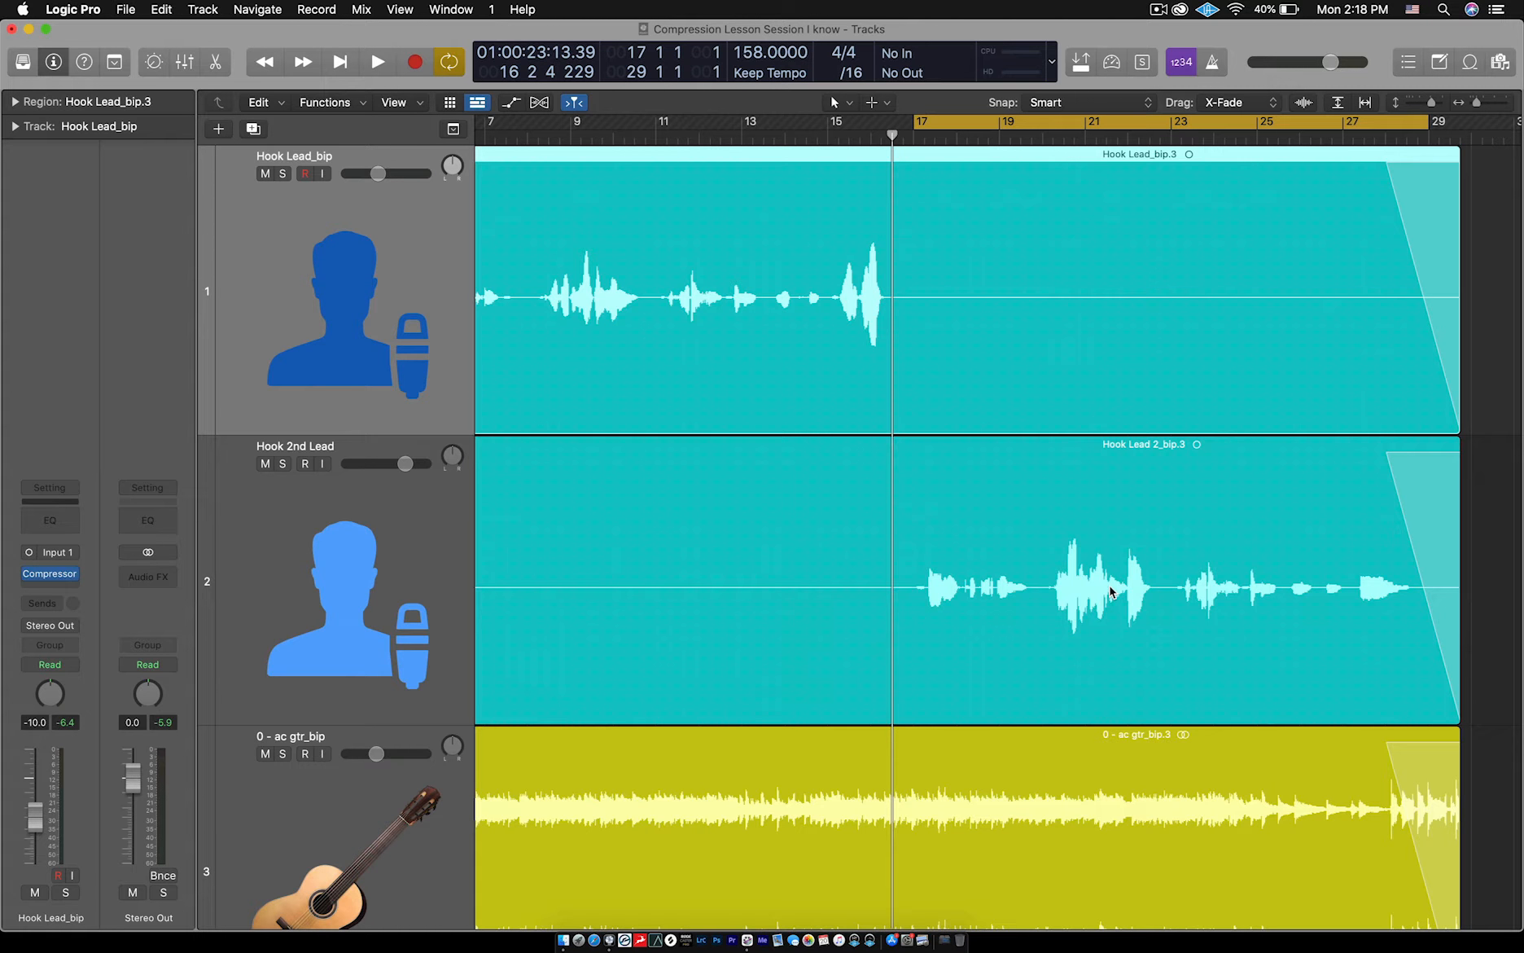
{"action": "key", "text": "space"}
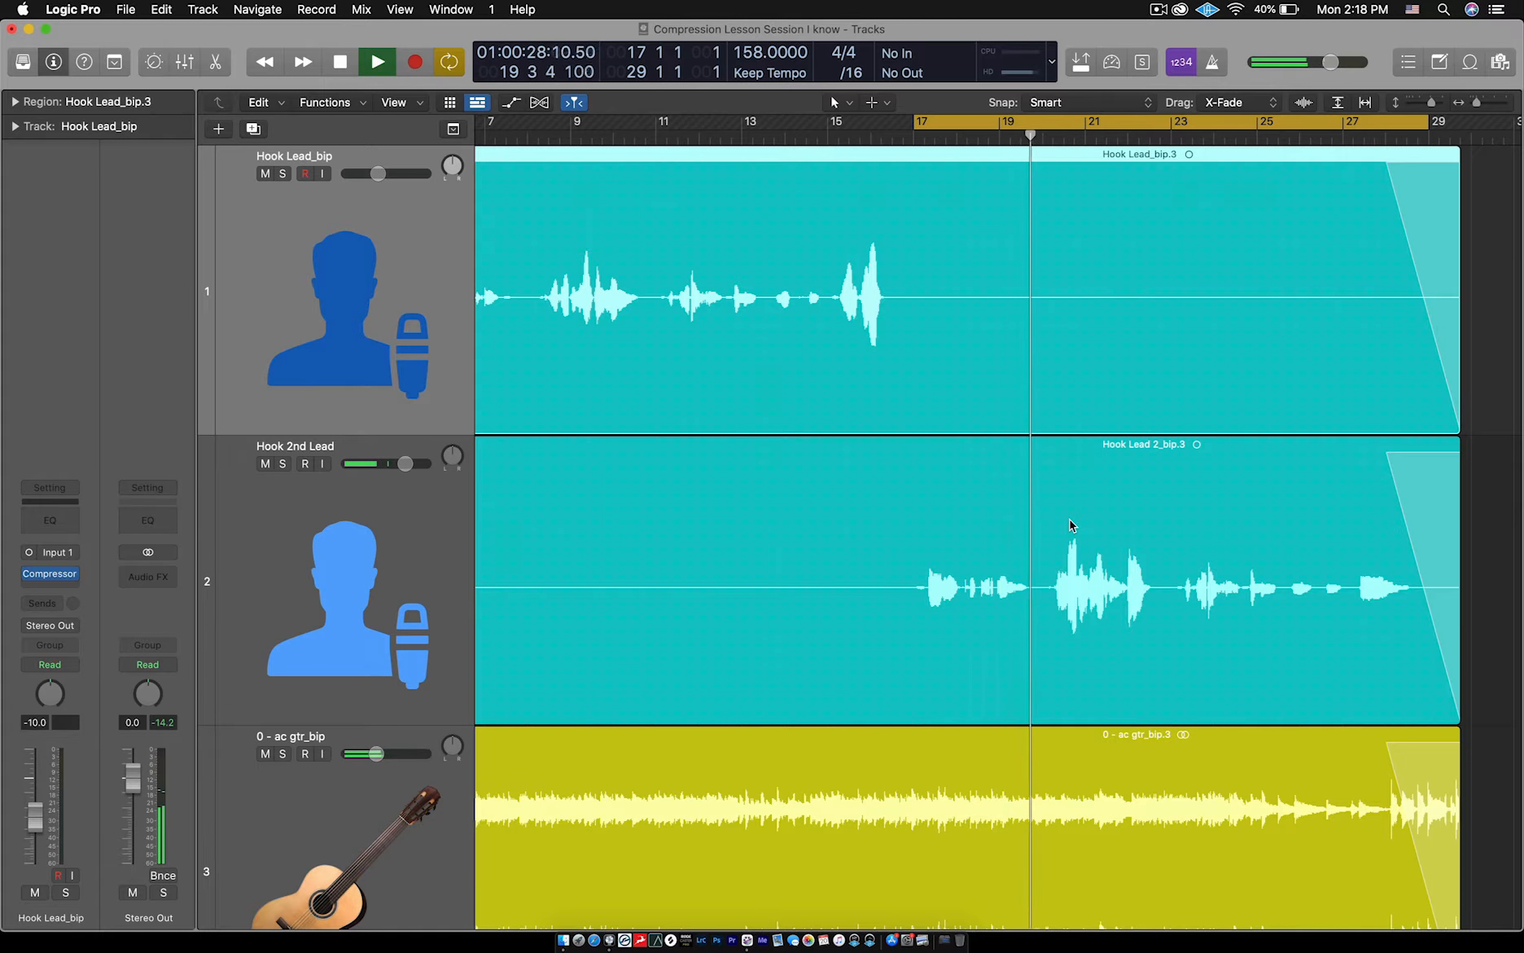
Extend the start of the cycle range back to bar 15 and play it to hear both hook vocals in succession.
{"action": "key", "text": "space"}
{"action": "left_click_drag", "start_coordinate": [914, 122], "coordinate": [828, 122]}
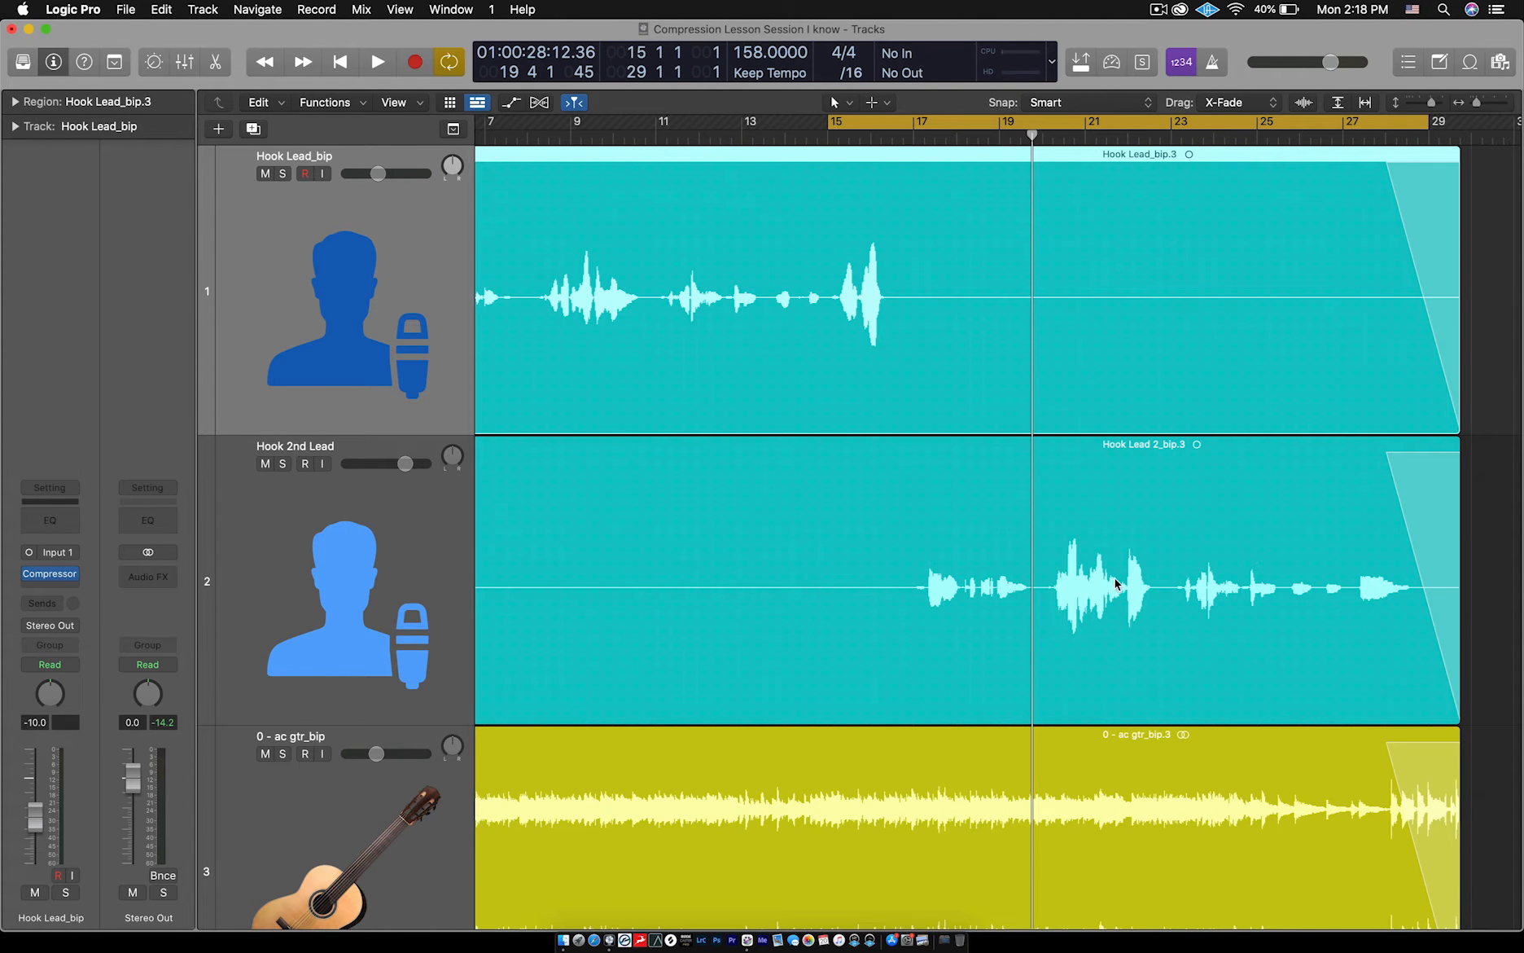
{"action": "key", "text": "space"}
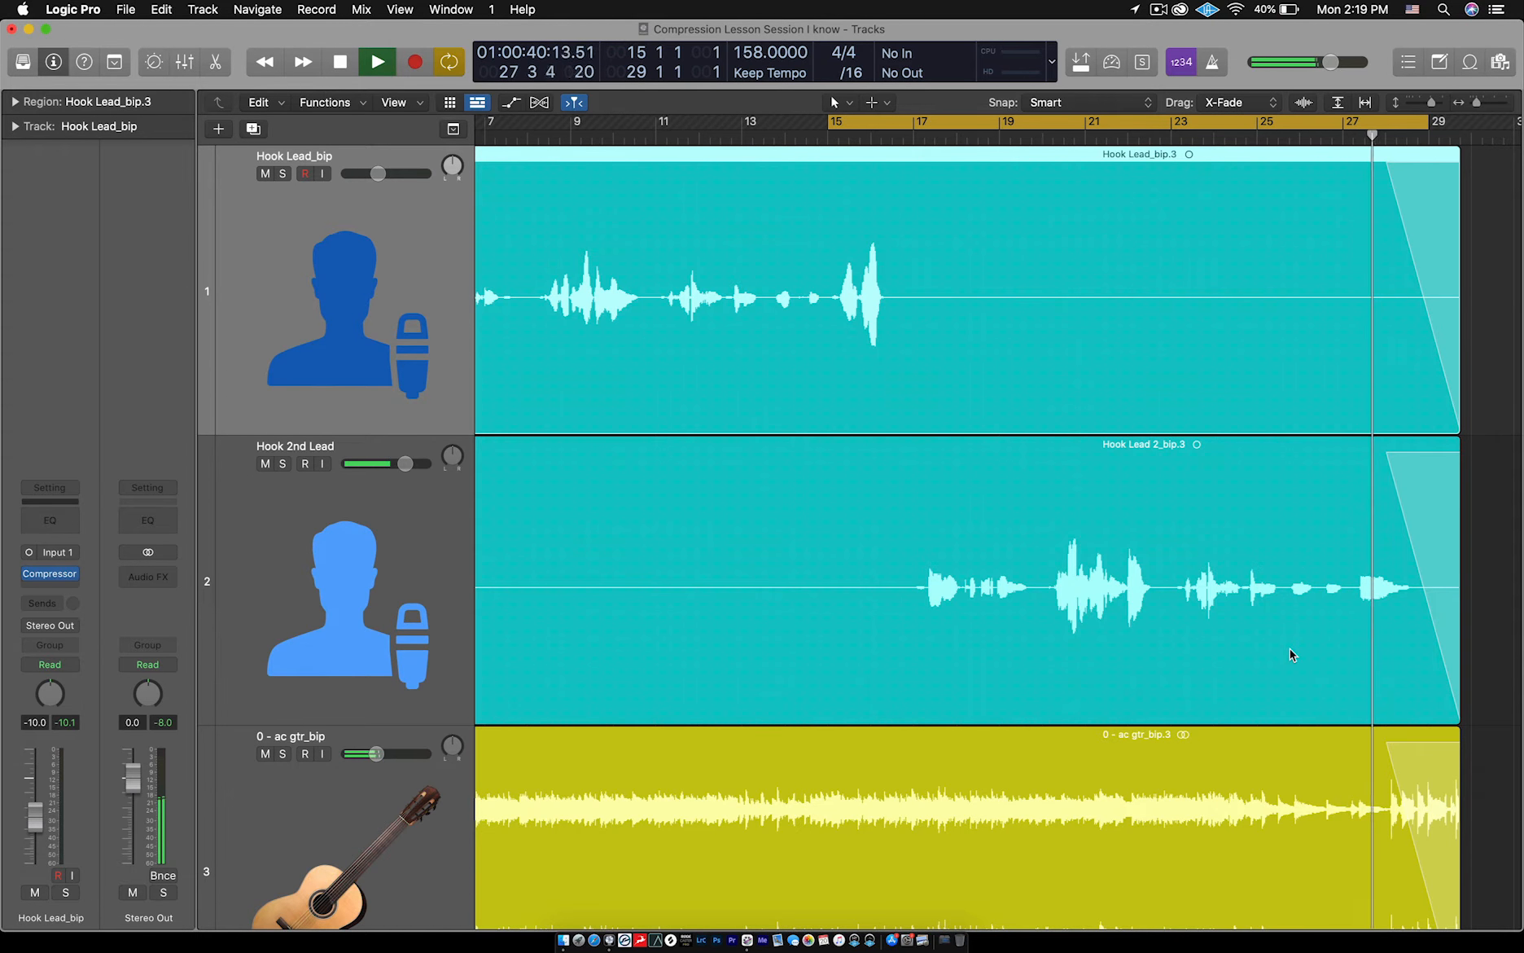
{"action": "left_click", "coordinate": [1327, 619]}
{"action": "key", "text": "space"}
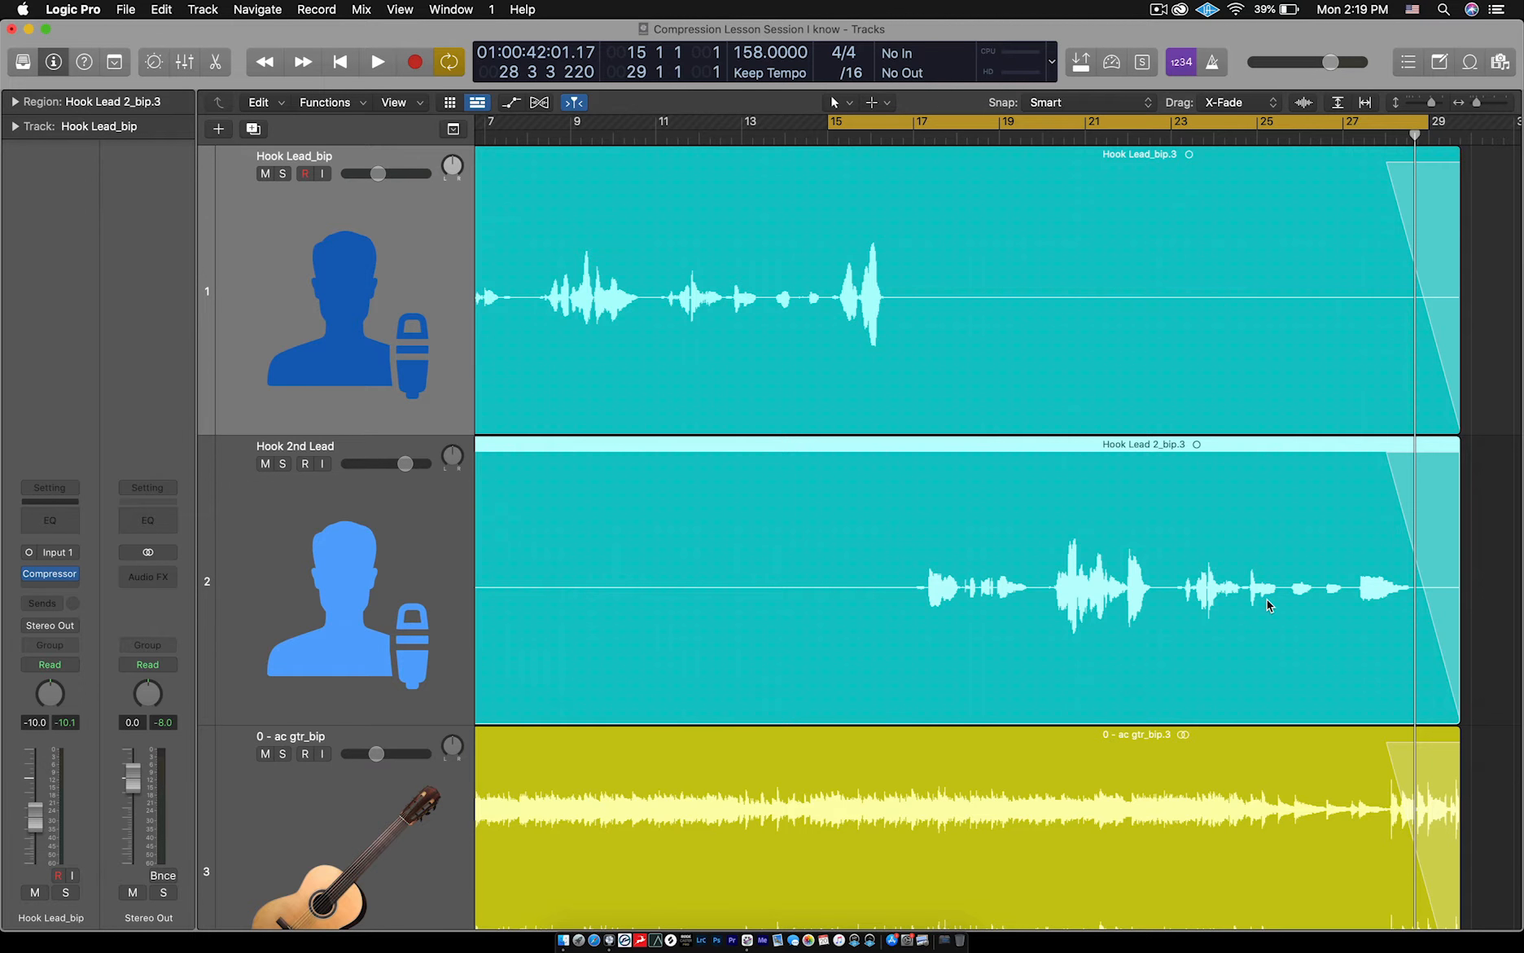
Split the Hook 2nd Lead region at bar 17, just before its vocal begins.
{"action": "scroll", "coordinate": [1124, 587], "scroll_direction": "left", "scroll_amount": 3}
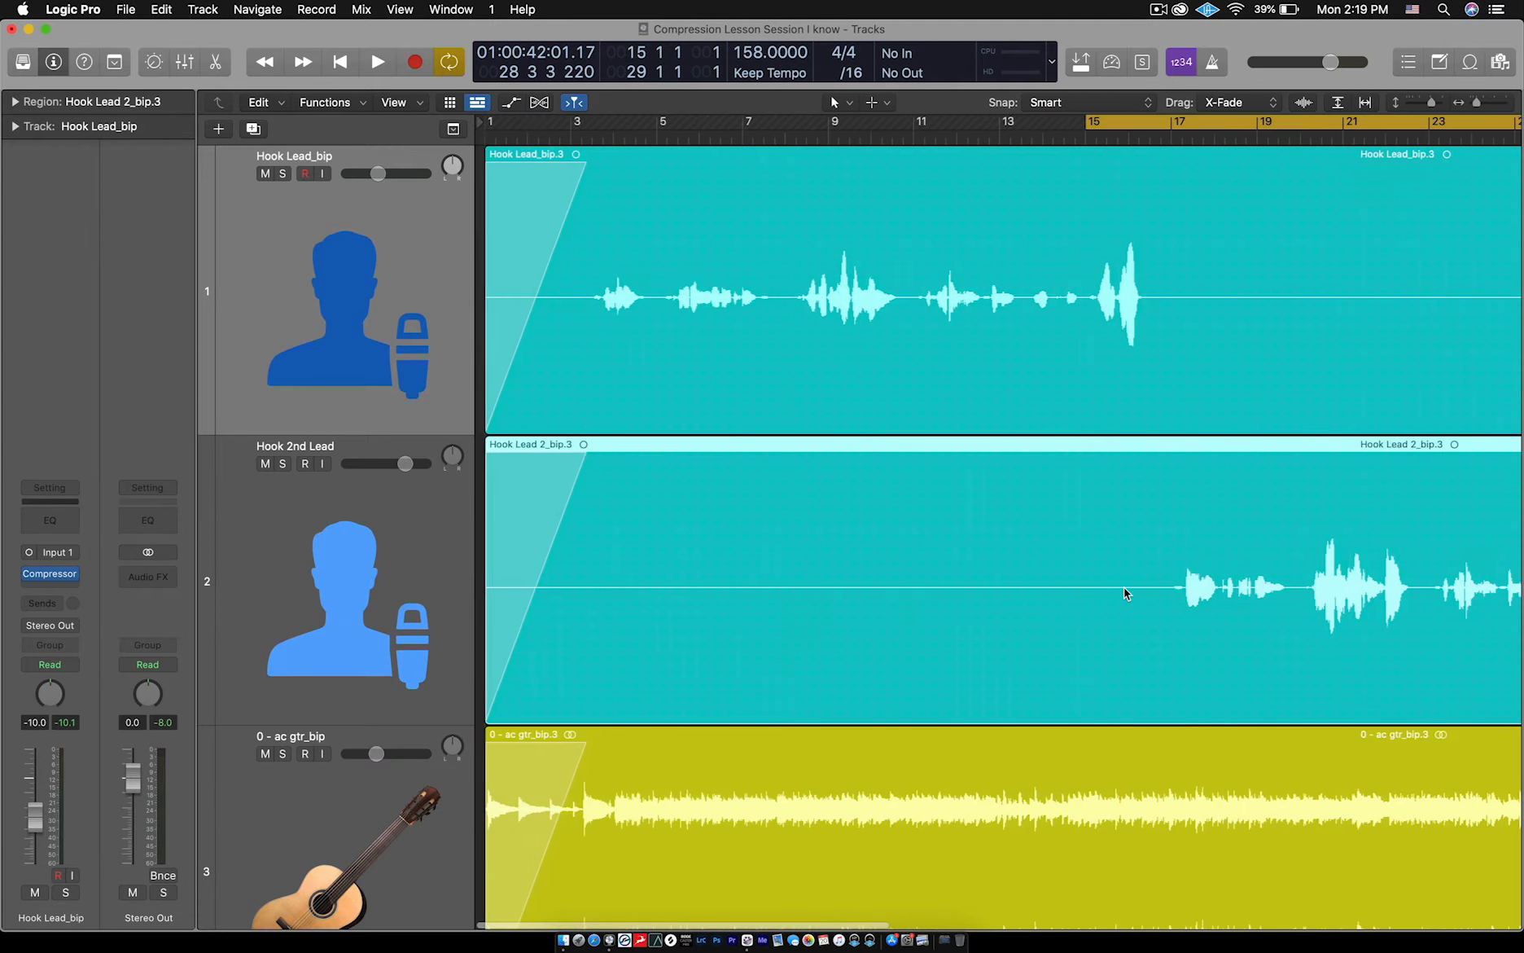
{"action": "scroll", "coordinate": [1124, 587], "scroll_direction": "right", "scroll_amount": 4}
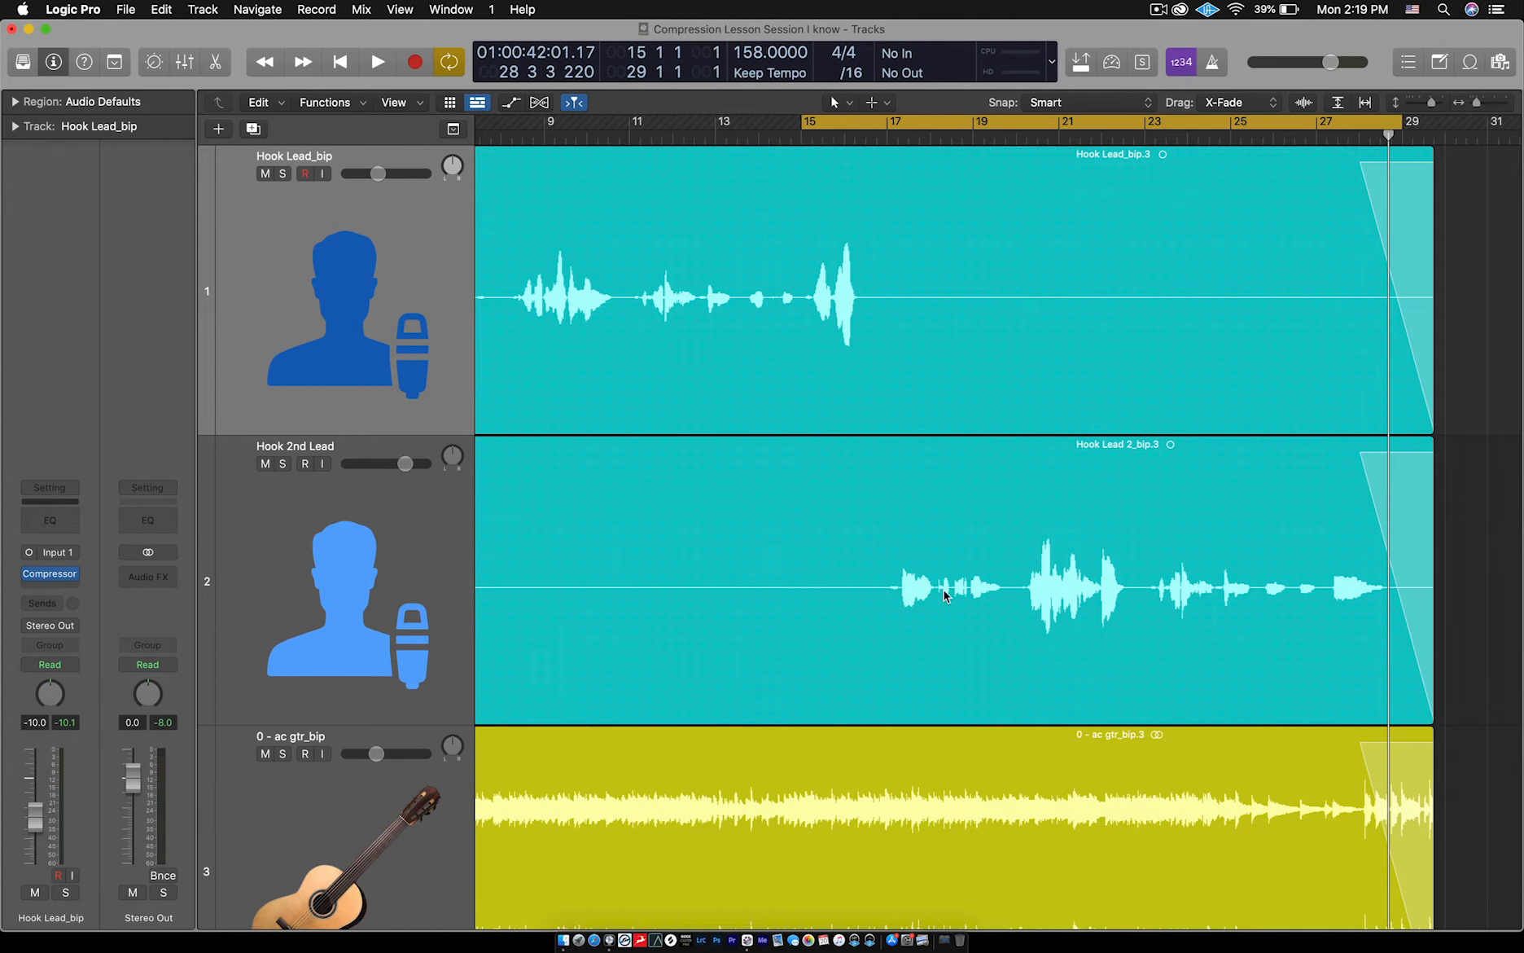
{"action": "left_click", "coordinate": [862, 563]}
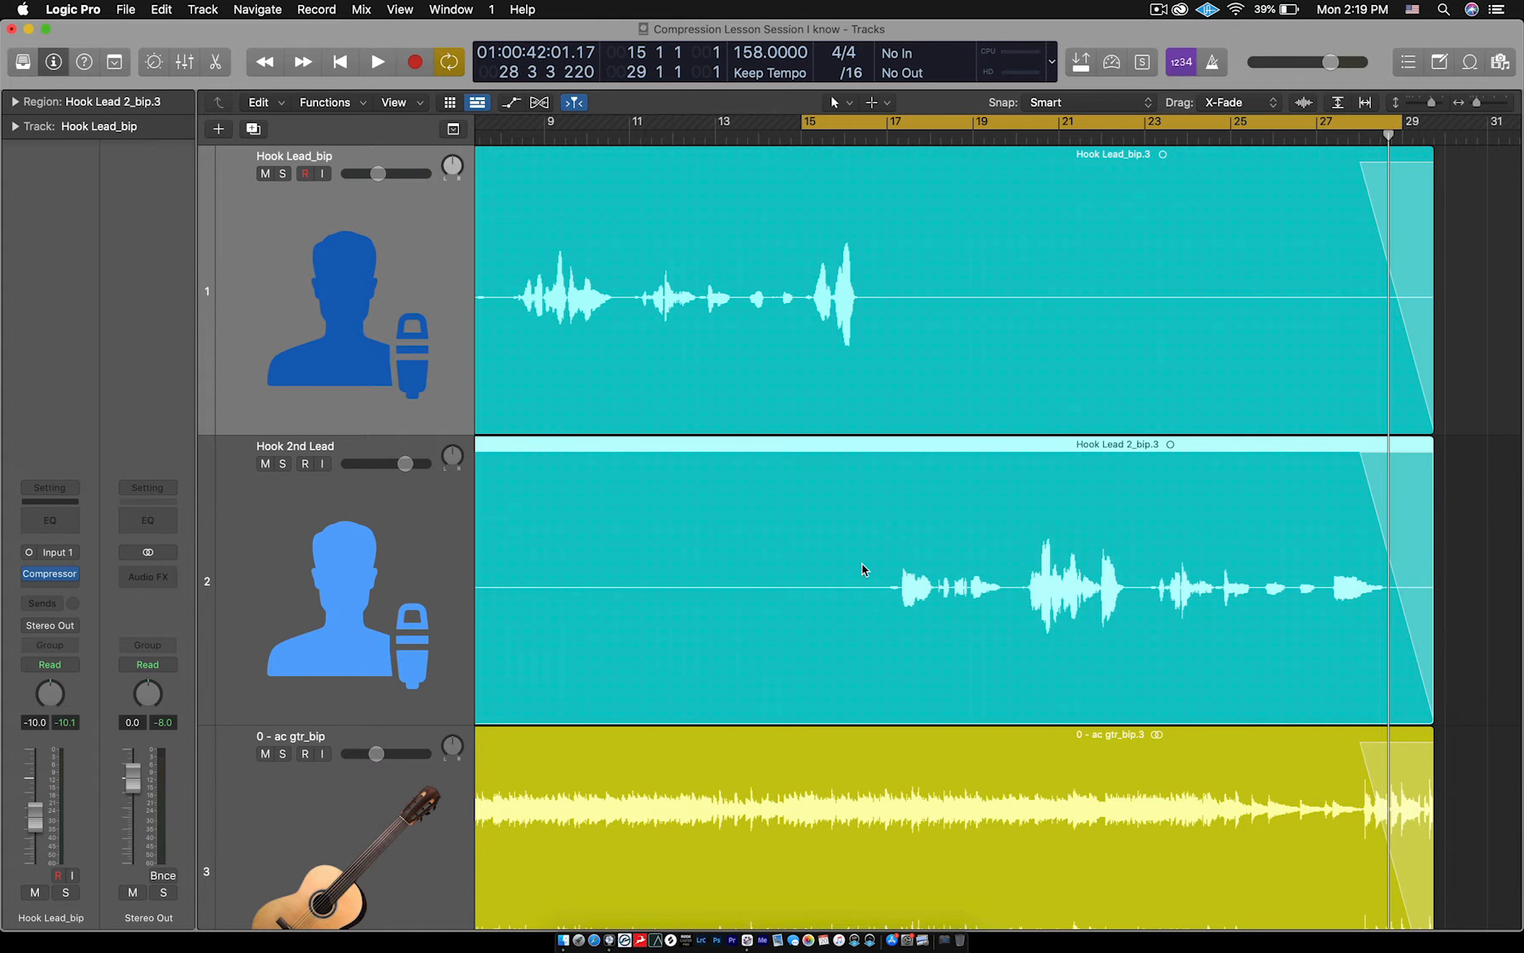
{"action": "left_click", "coordinate": [396, 528]}
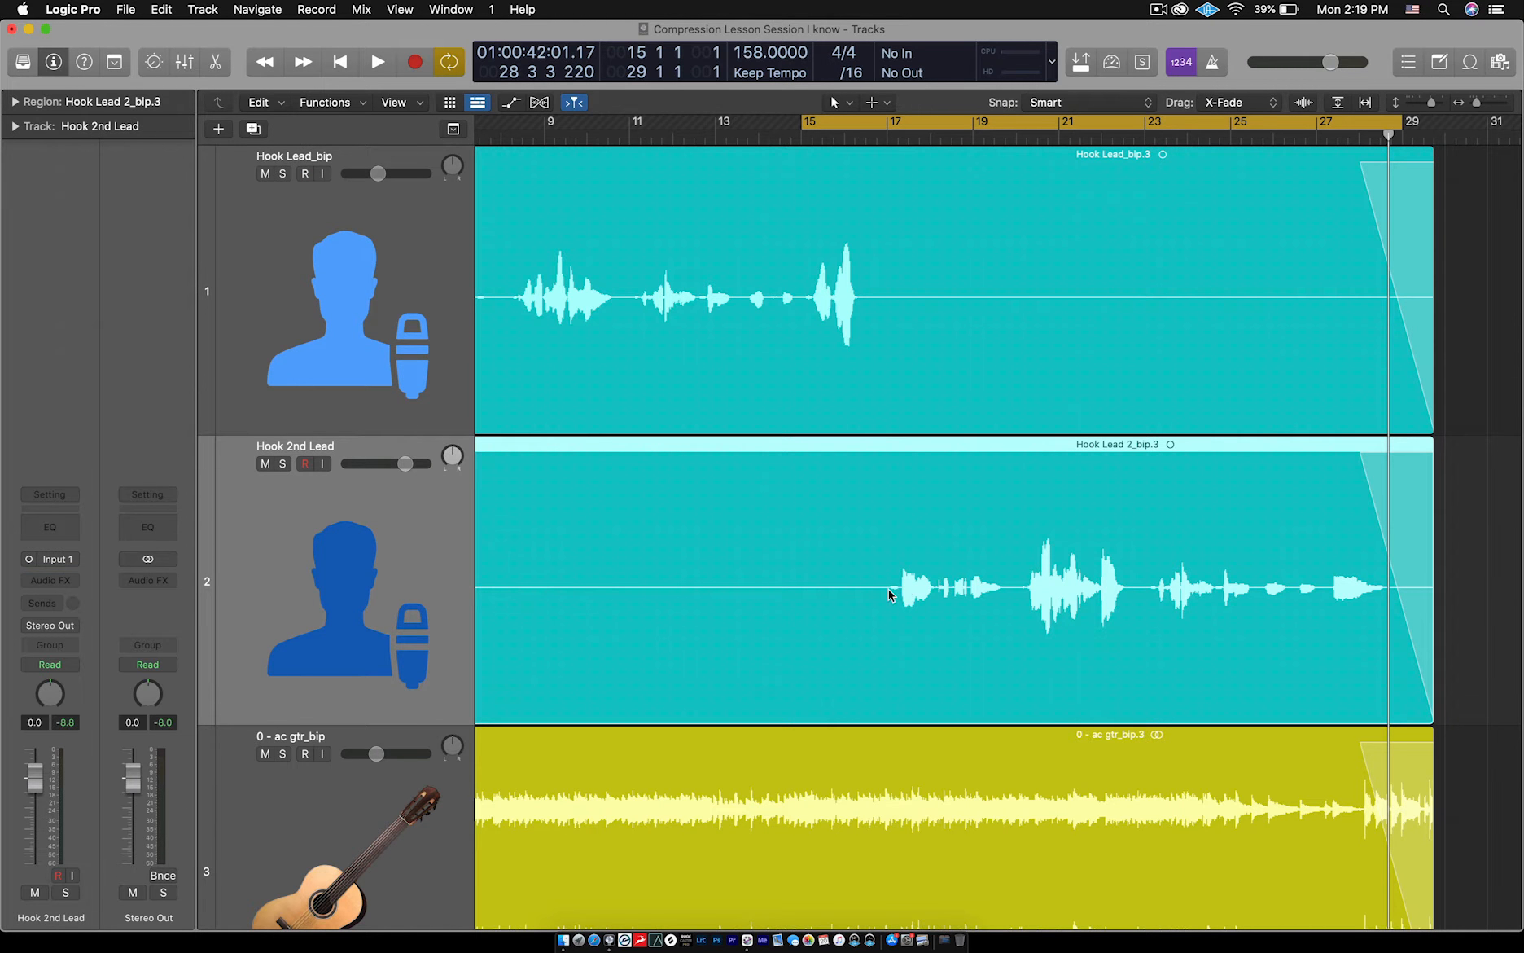
{"action": "key", "text": "t"}
{"action": "key", "text": "i"}
{"action": "scroll", "coordinate": [890, 596], "scroll_direction": "up", "scroll_amount": 5}
{"action": "scroll", "coordinate": [890, 596], "scroll_direction": "left", "scroll_amount": 6}
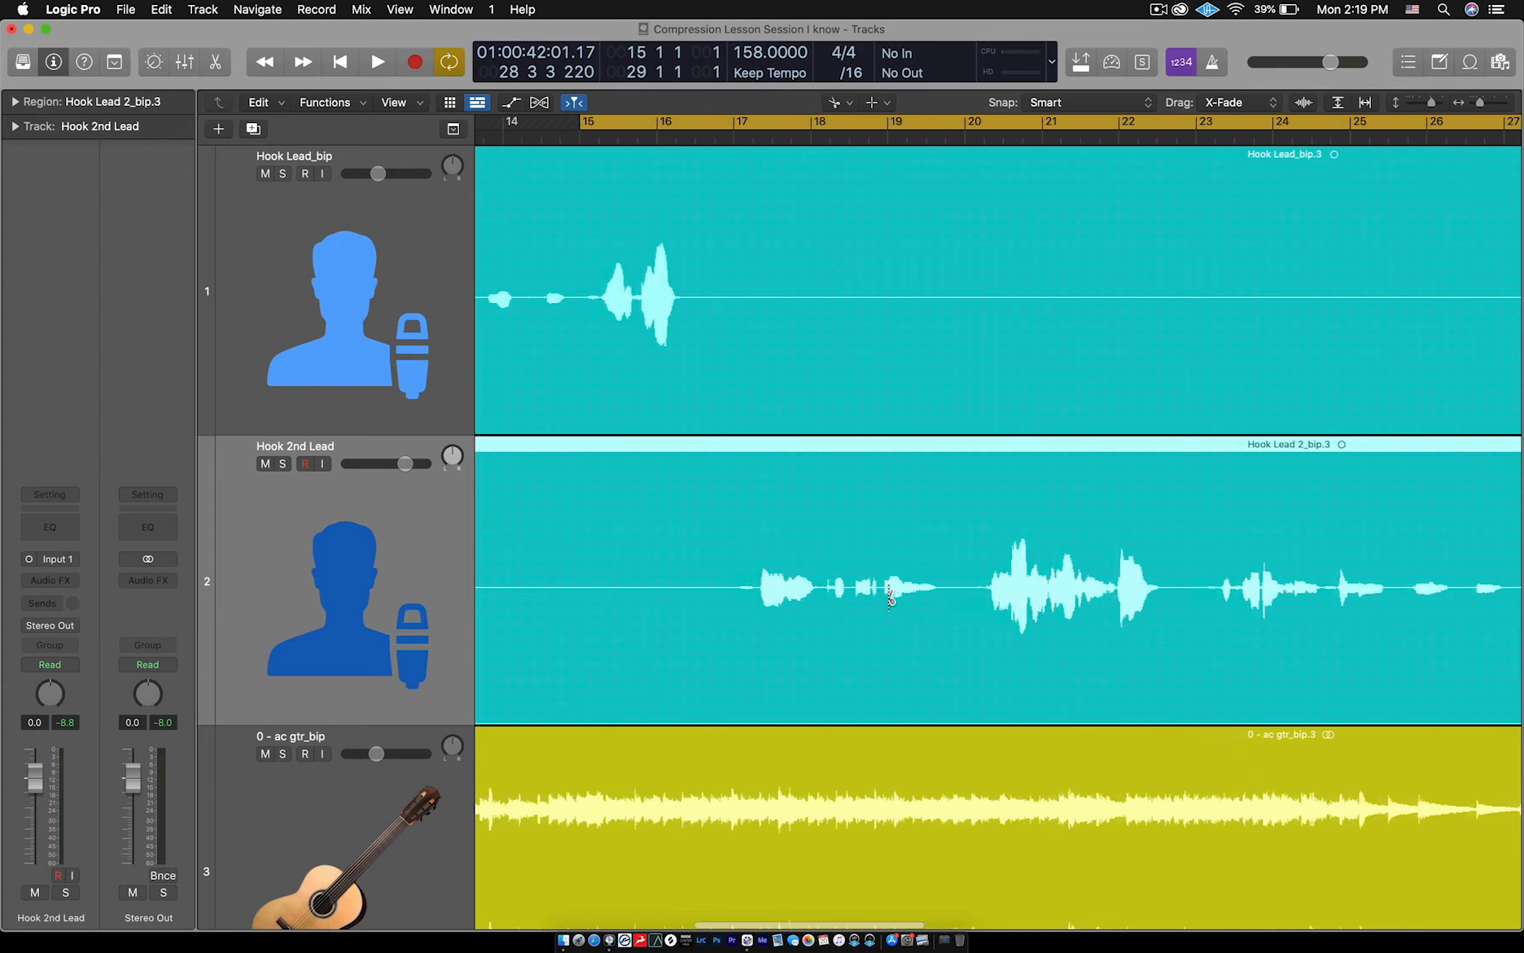
{"action": "scroll", "coordinate": [890, 597], "scroll_direction": "left", "scroll_amount": 1}
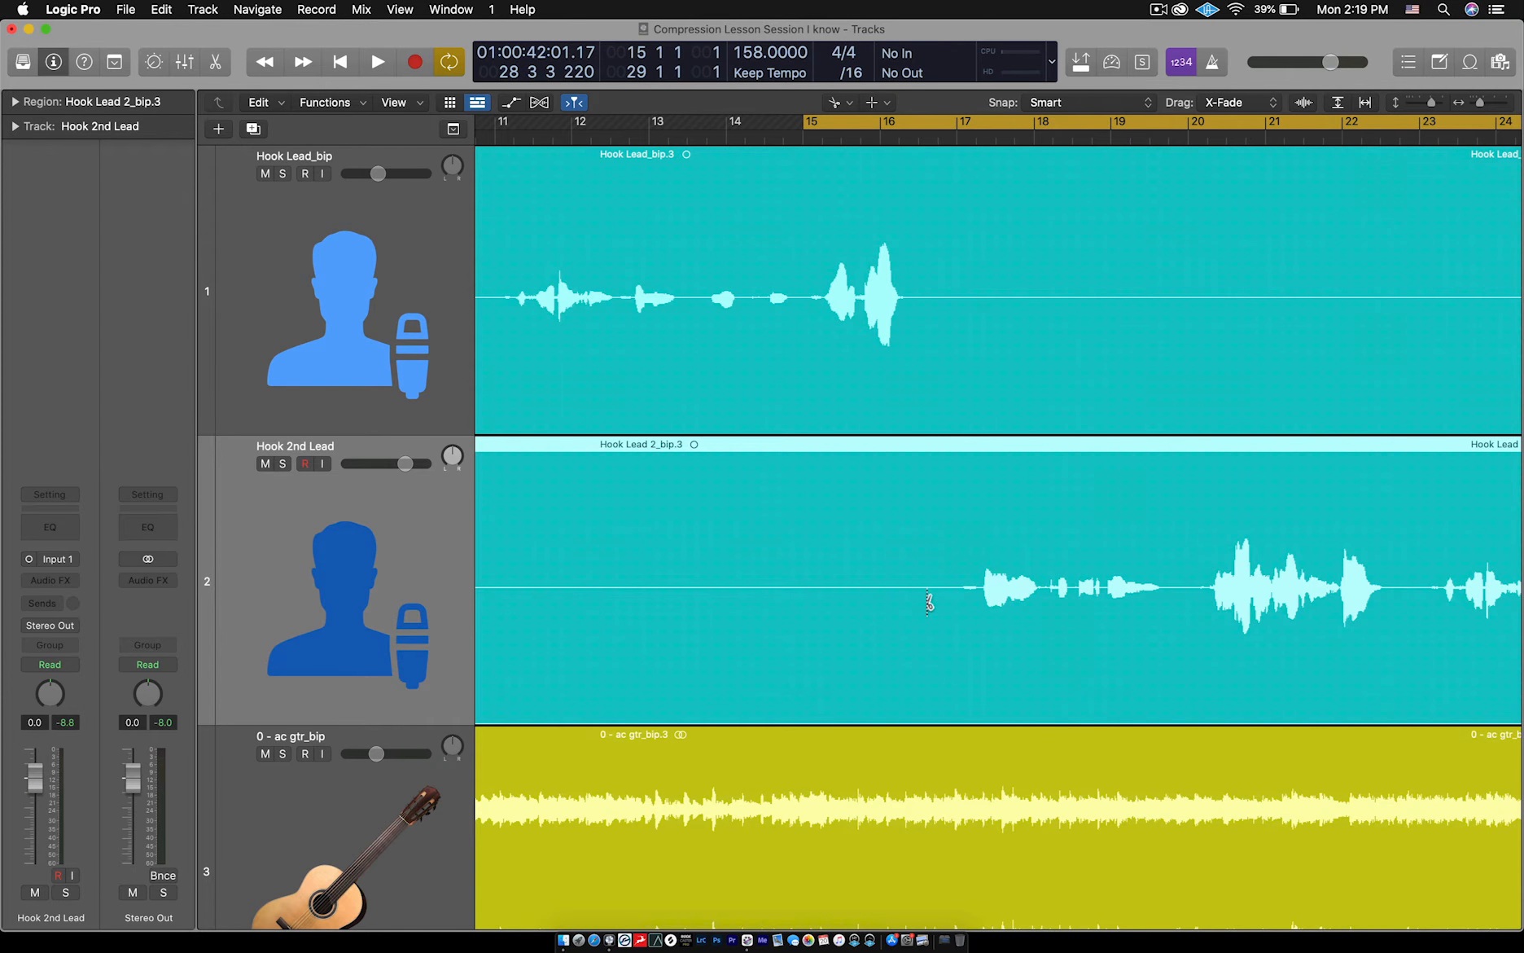
{"action": "left_click", "coordinate": [959, 617]}
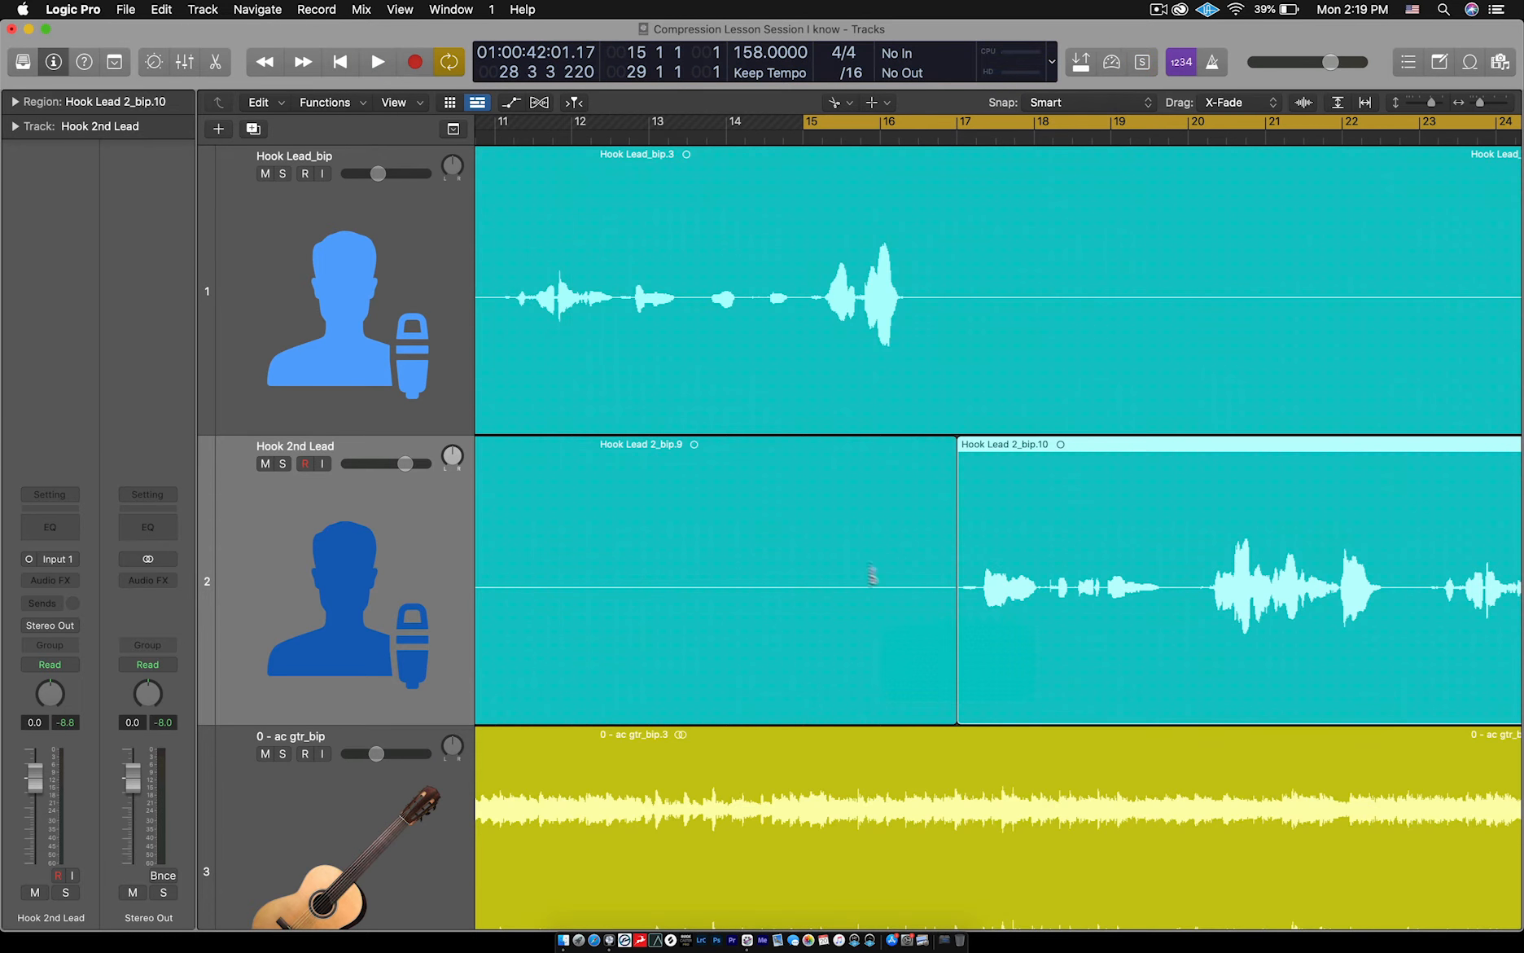
Split the Hook Lead_bip region at bar 17, in line with the cut on the Hook 2nd Lead track.
{"action": "key", "text": "super+Left"}
{"action": "key", "text": "super+Left"}
{"action": "key", "text": "super+Left"}
{"action": "key", "text": "super+Left"}
{"action": "key", "text": "super+Right"}
{"action": "key", "text": "super+Right"}
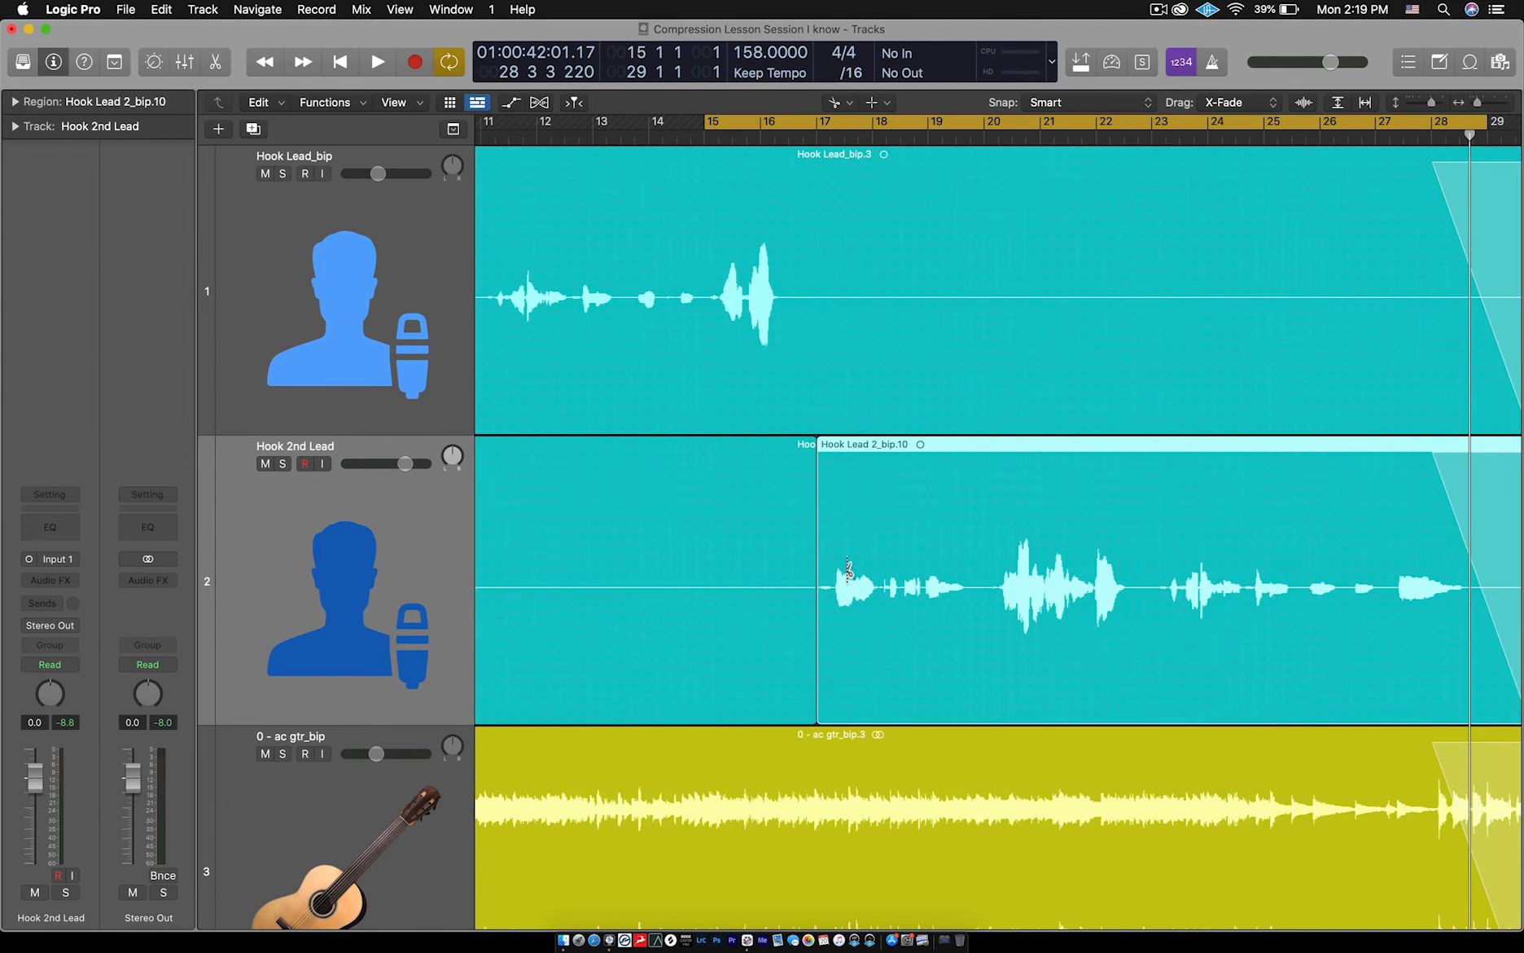
{"action": "scroll", "coordinate": [846, 569], "scroll_direction": "right", "scroll_amount": 1}
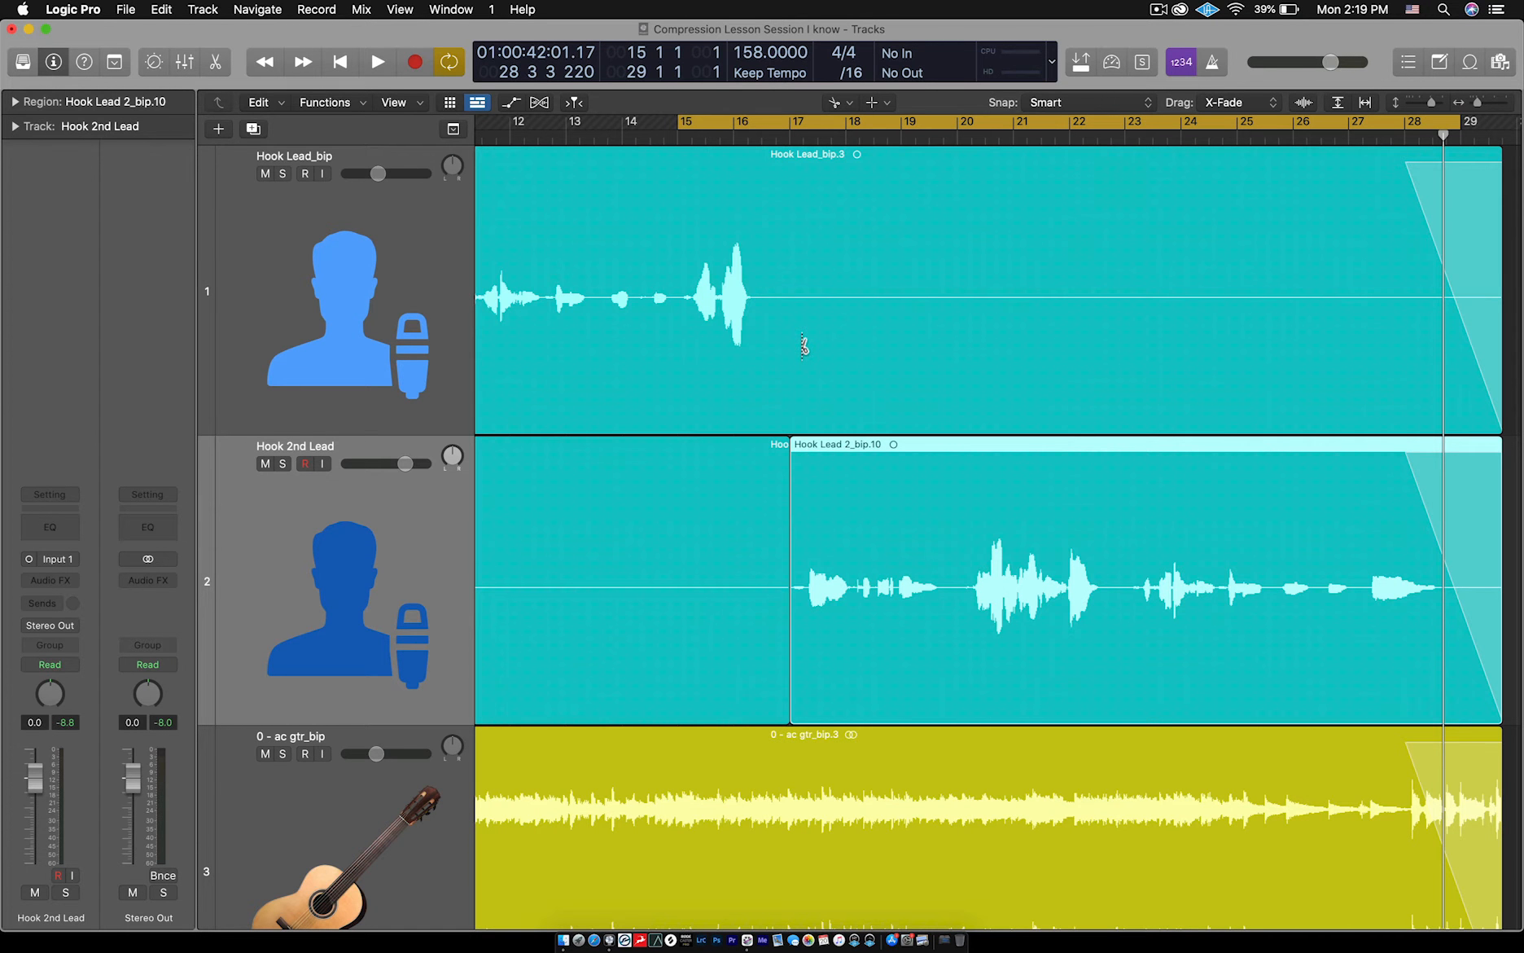
{"action": "left_click_drag", "start_coordinate": [804, 346], "coordinate": [796, 346]}
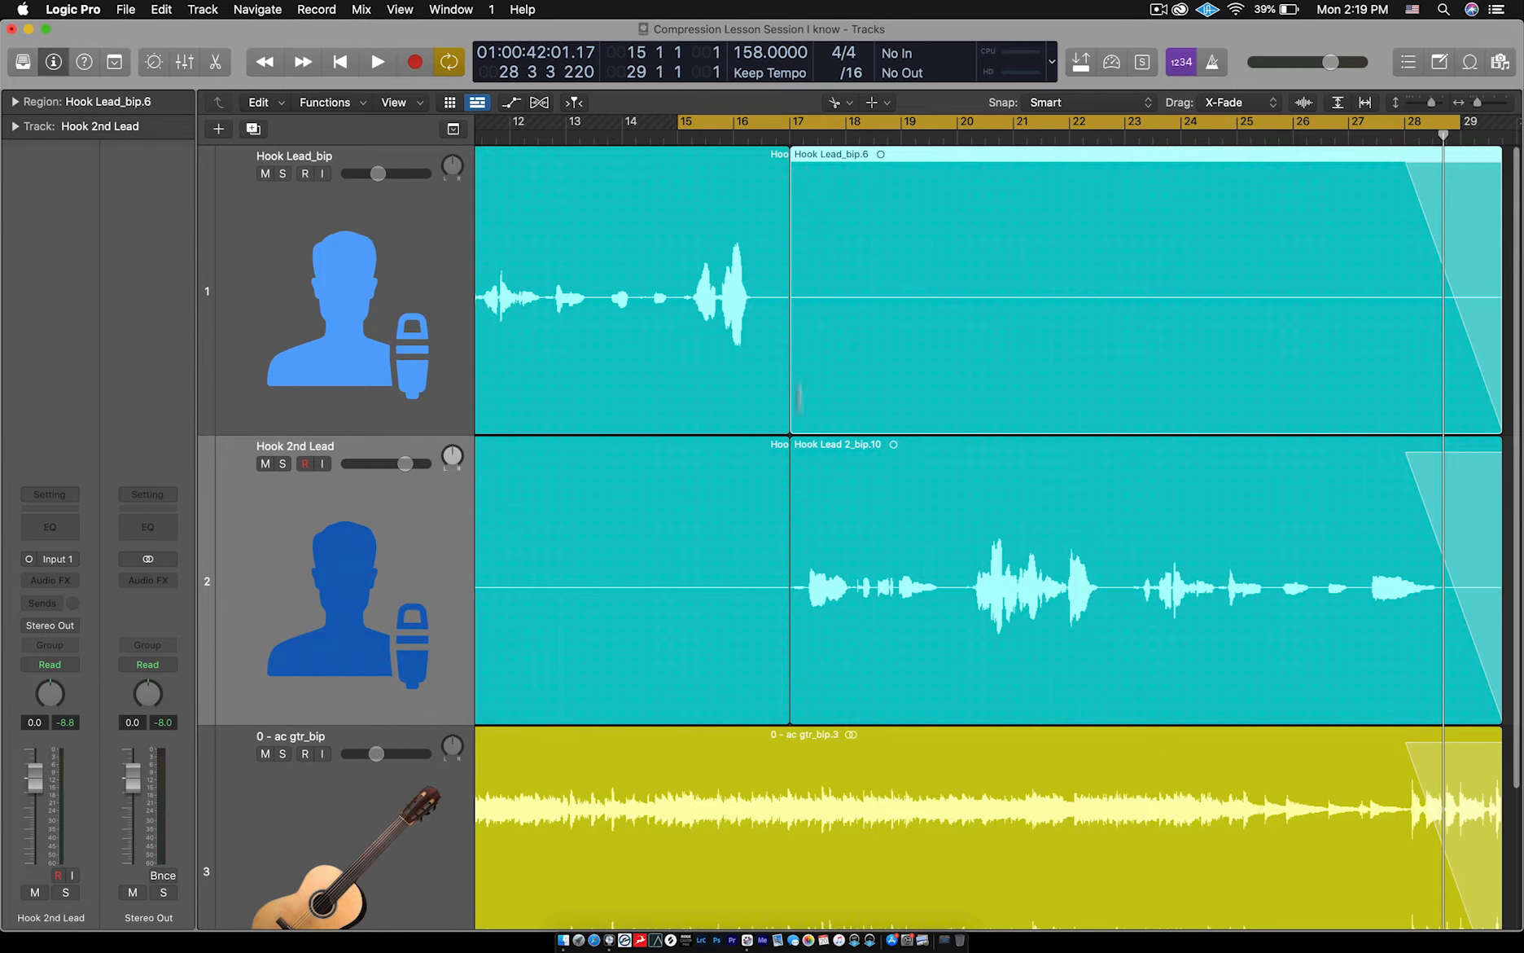
Delete the silent part of the Hook Lead_bip region from bar 17 onward.
{"action": "key", "text": "t"}
{"action": "key", "text": "t"}
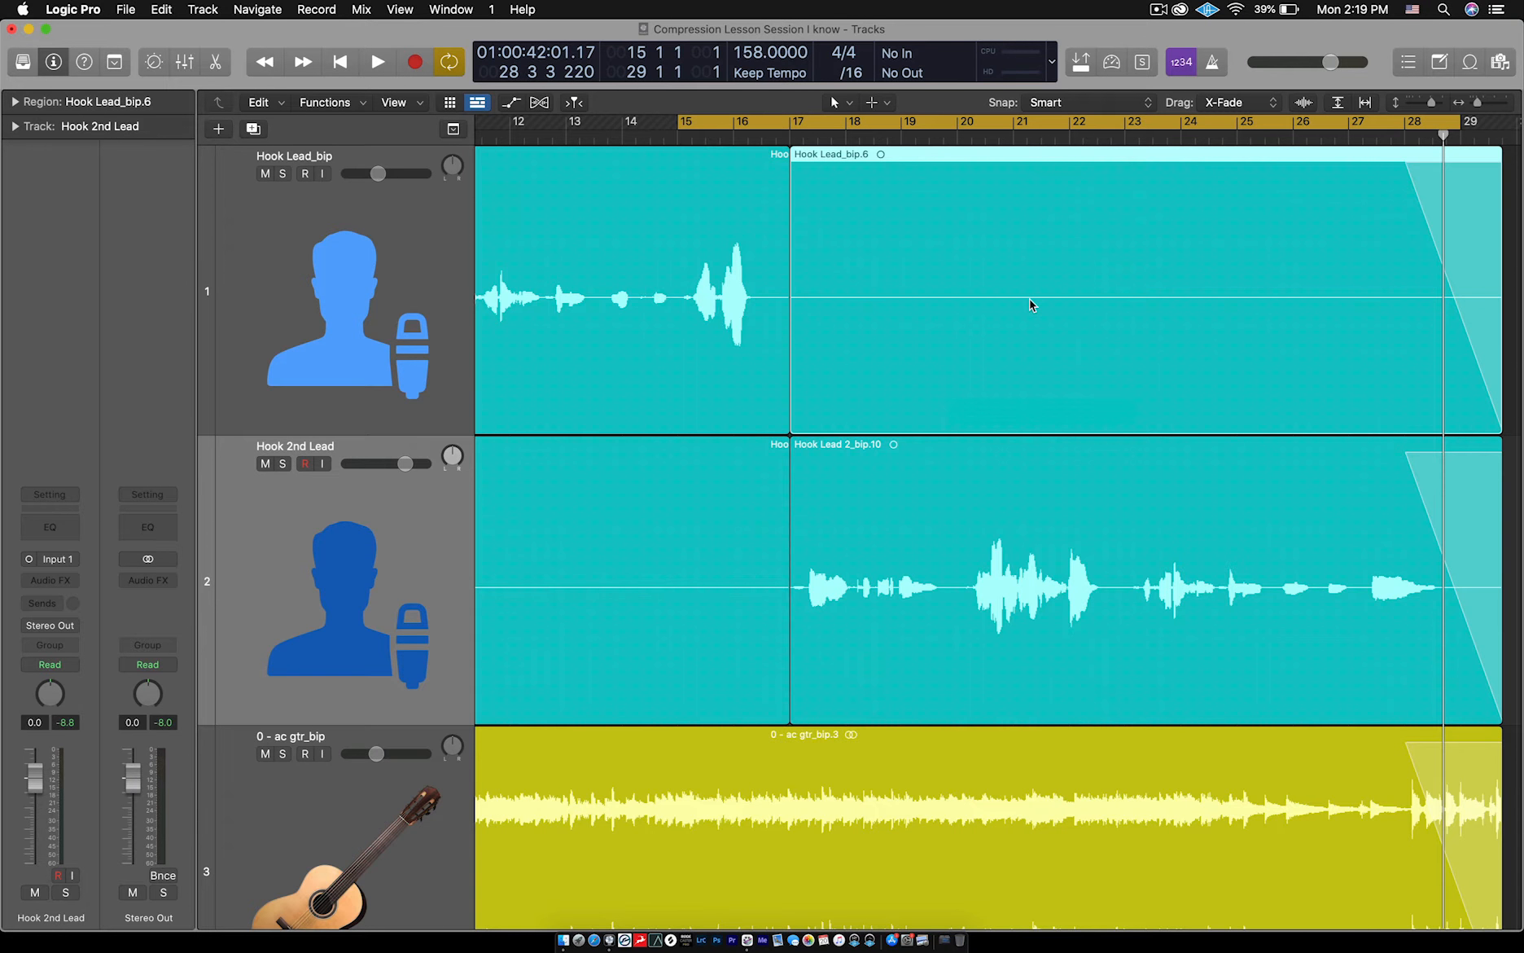
{"action": "left_click", "coordinate": [956, 513]}
{"action": "left_click", "coordinate": [946, 358]}
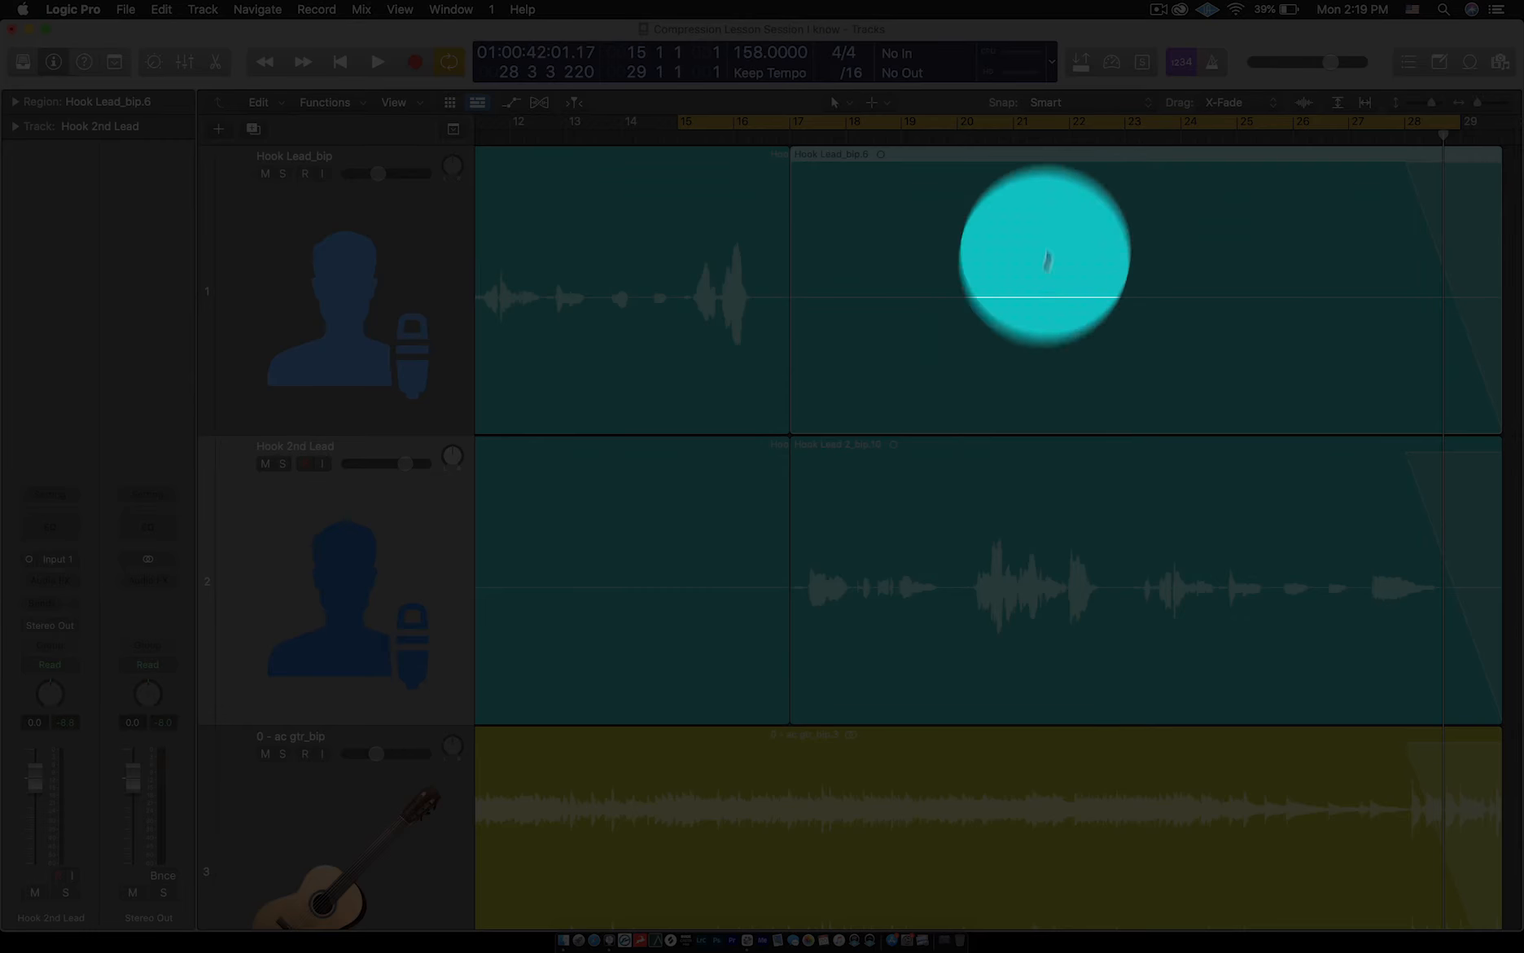
{"action": "key", "text": "Delete"}
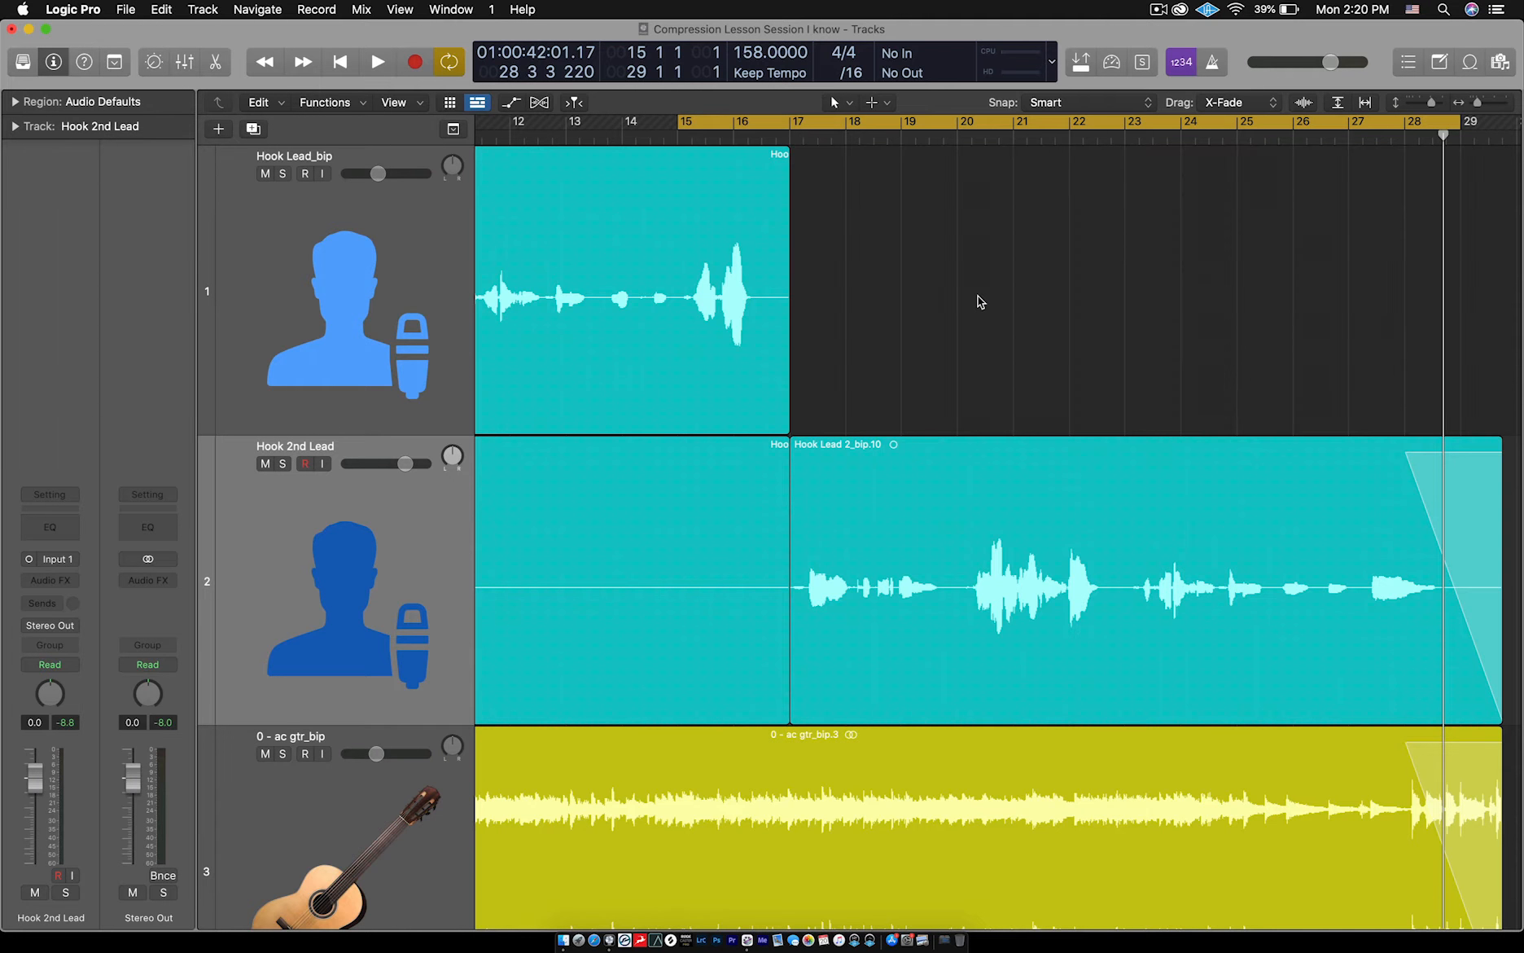
Move the Hook 2nd Lead vocal region up to the Hook Lead_bip track, keeping its start at bar 17.
{"action": "key", "text": "super+Left"}
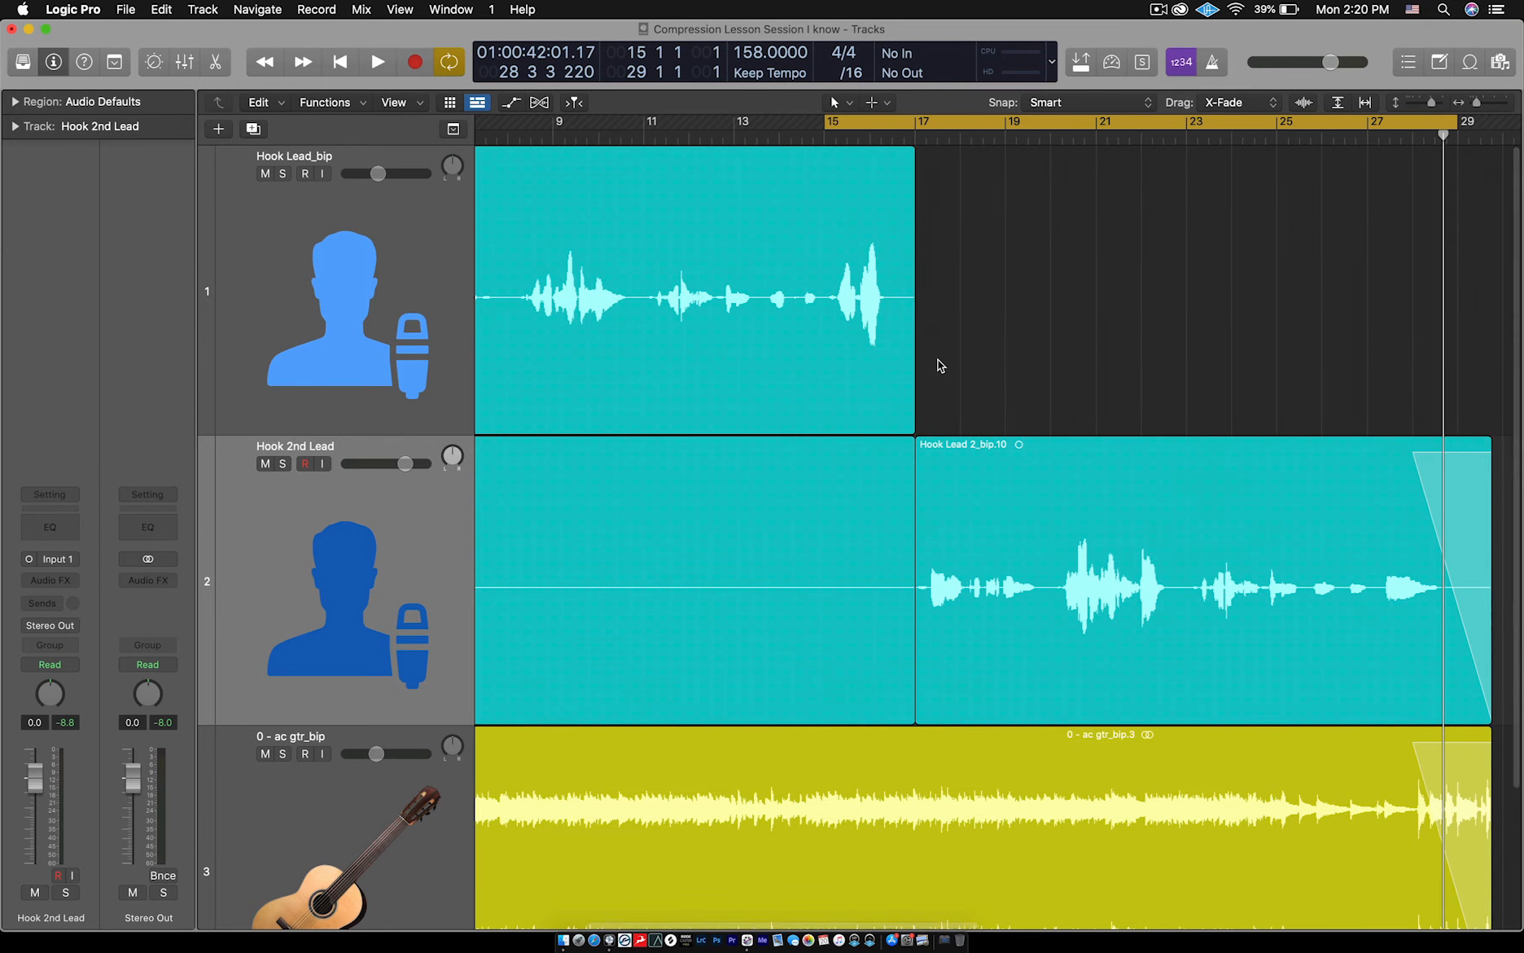
{"action": "key", "text": "super+Right"}
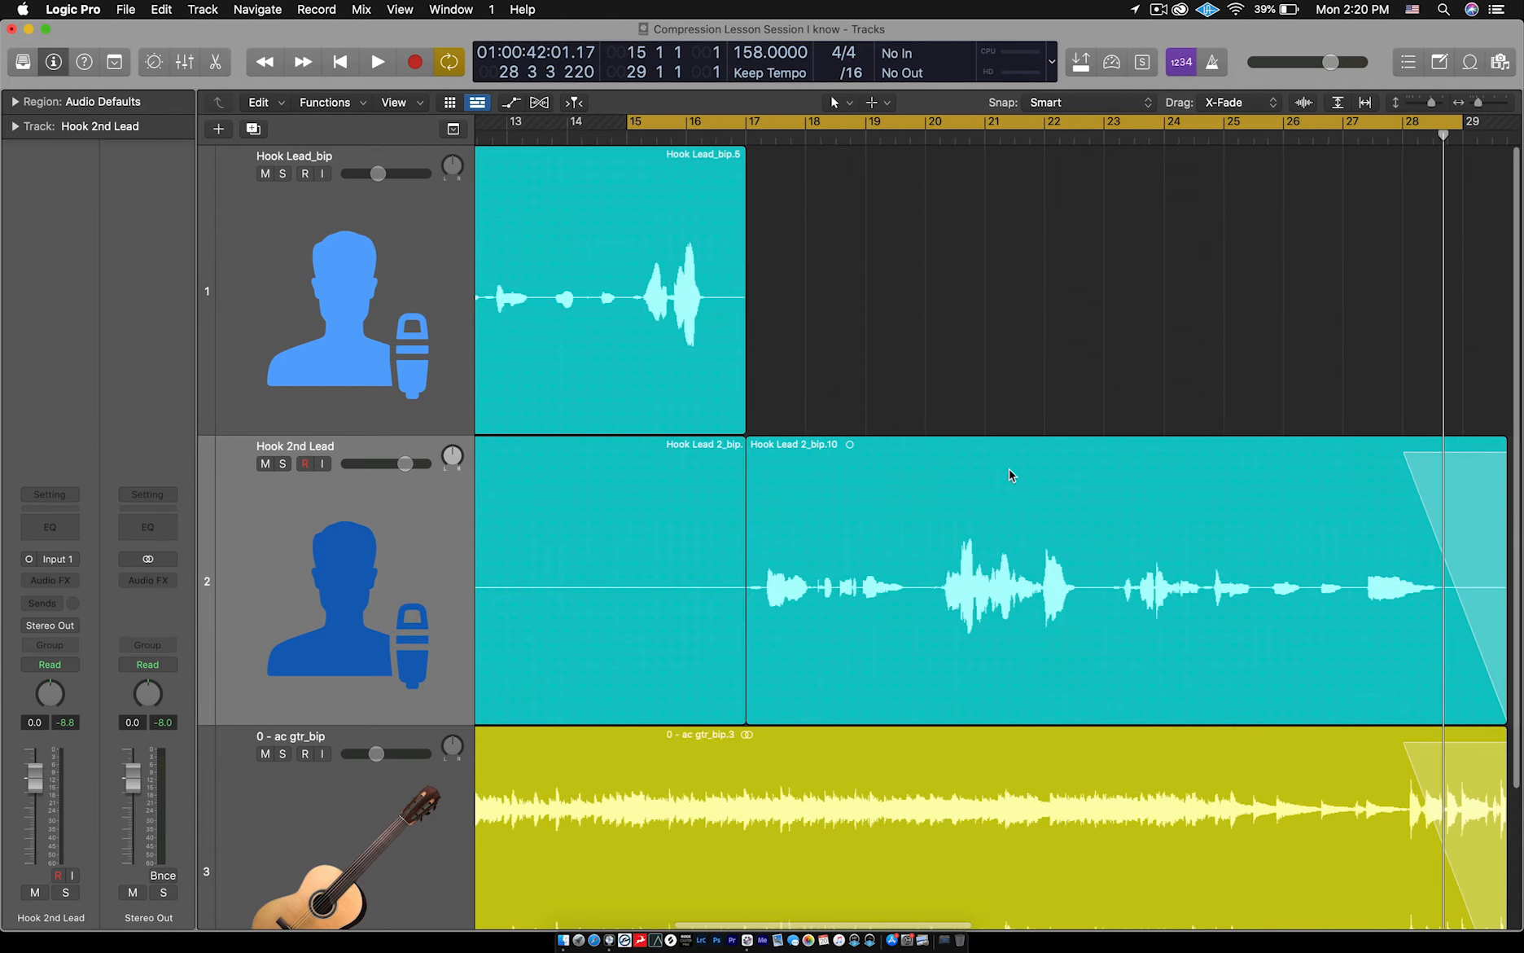
{"action": "left_click_drag", "start_coordinate": [938, 502], "coordinate": [938, 429]}
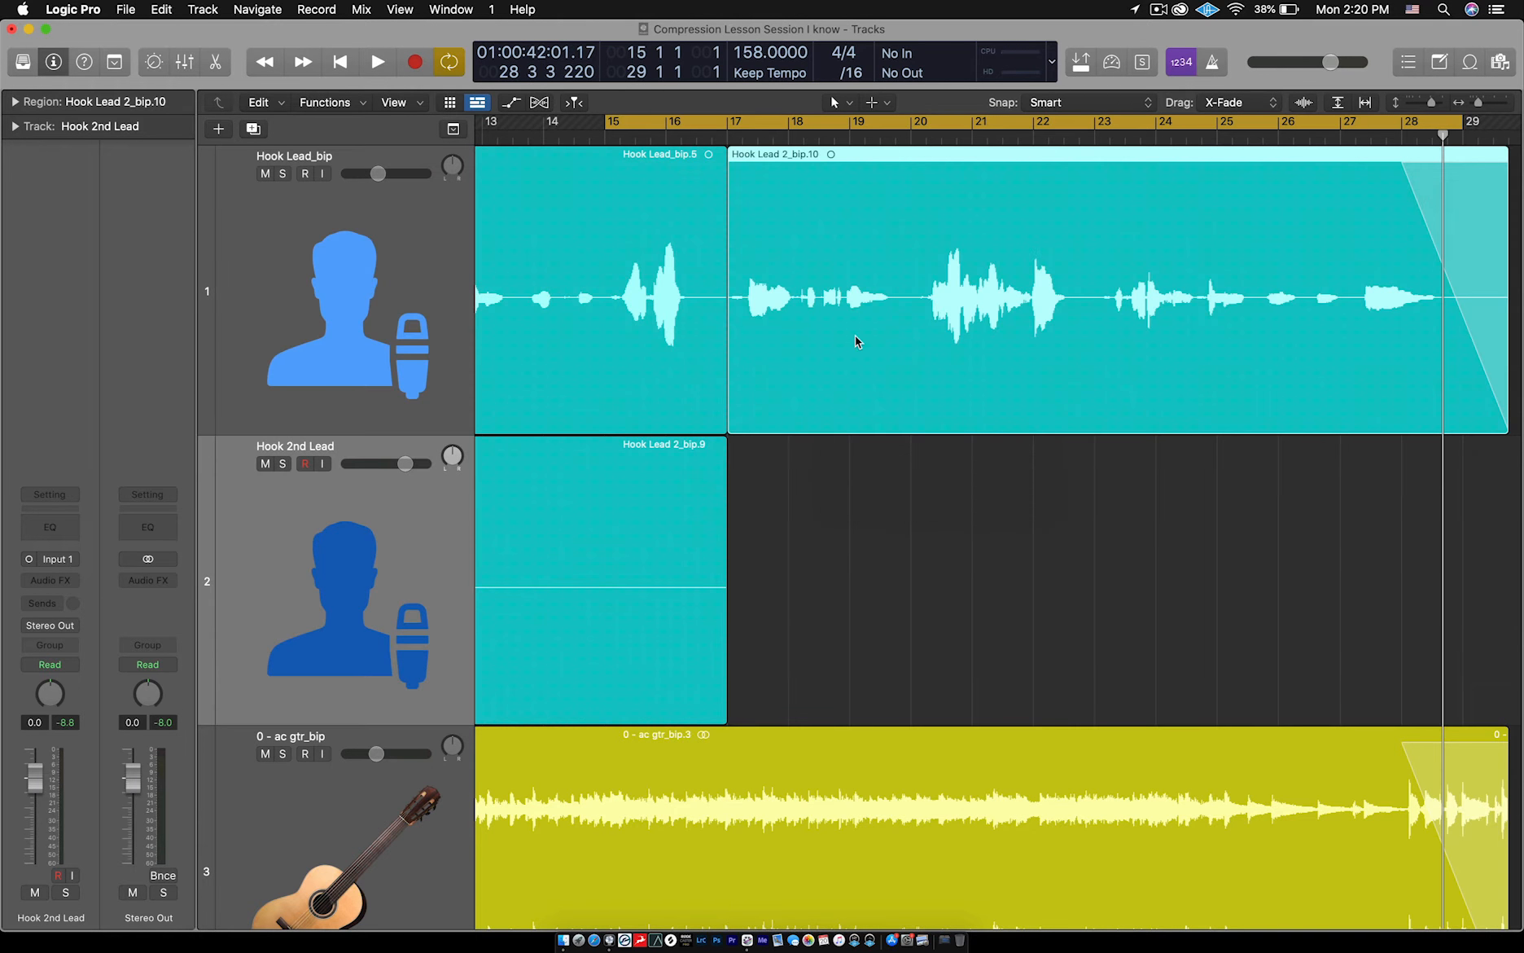
Play the cycled section from bar 15 to hear the moved second vocal through the Hook Lead_bip track's processing.
{"action": "key", "text": "super+Left"}
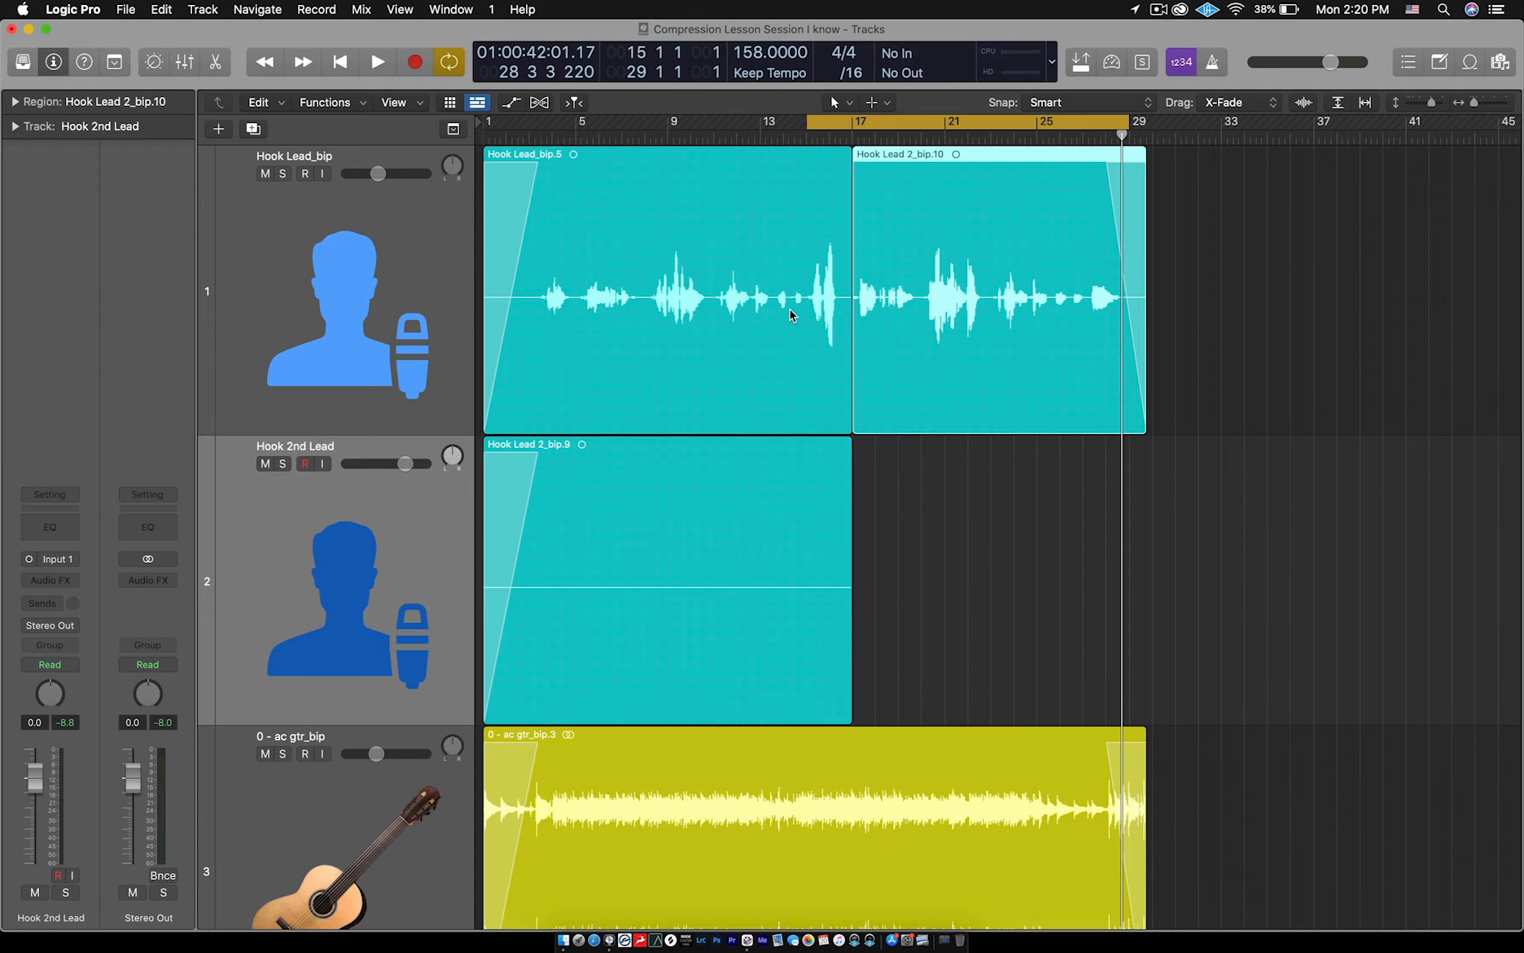
{"action": "key", "text": "super+Right"}
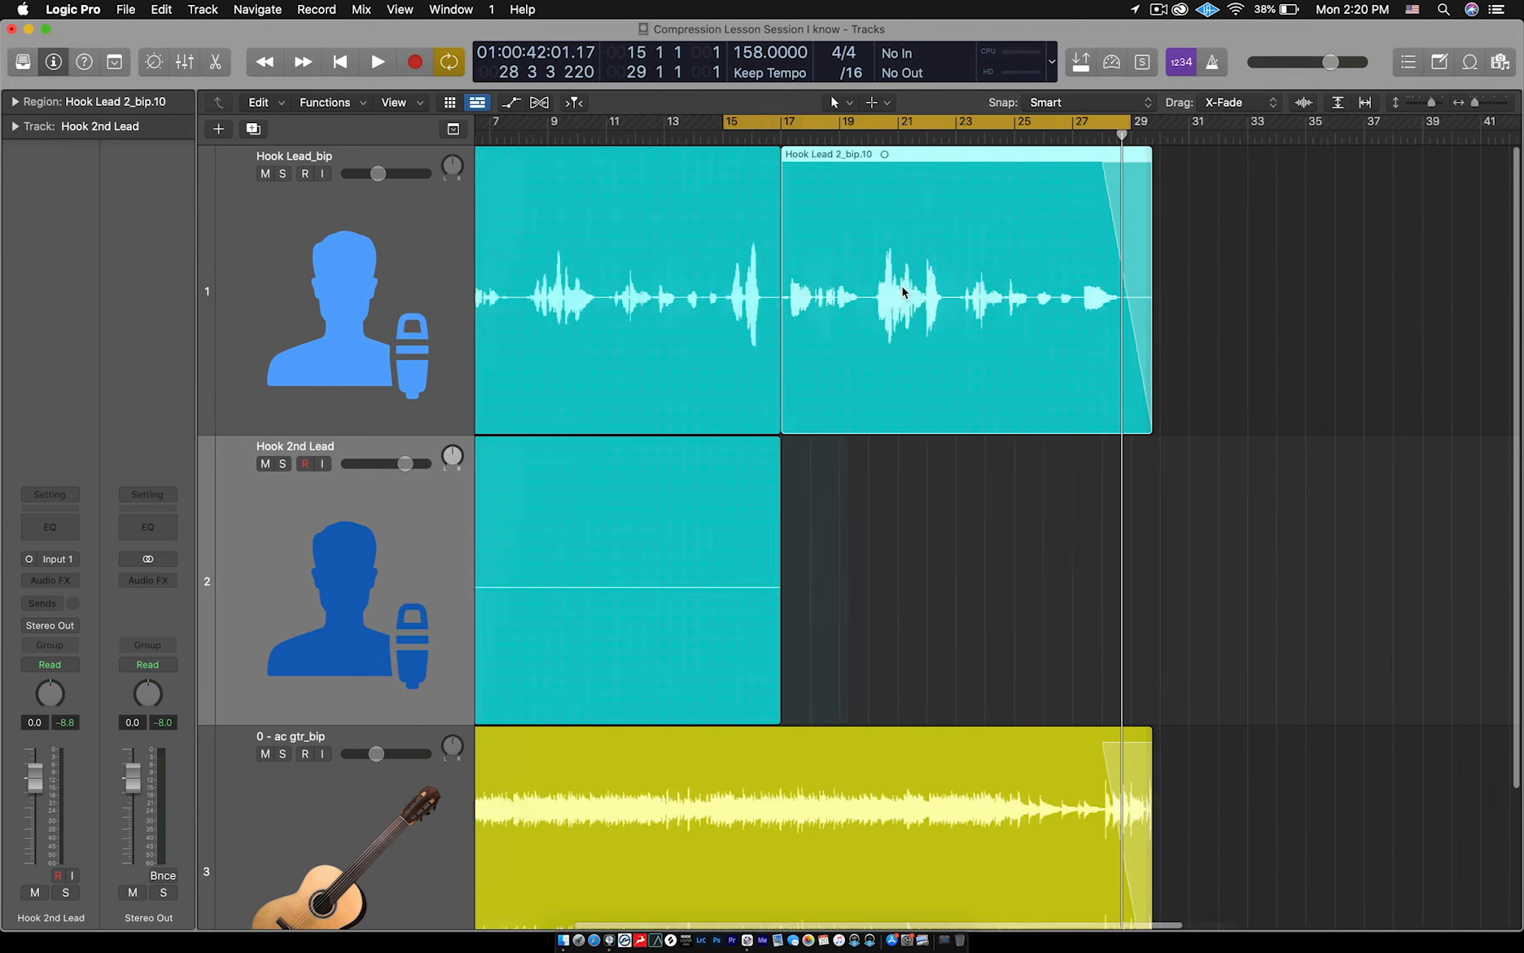
{"action": "key", "text": "space"}
{"action": "key", "text": "super+Right"}
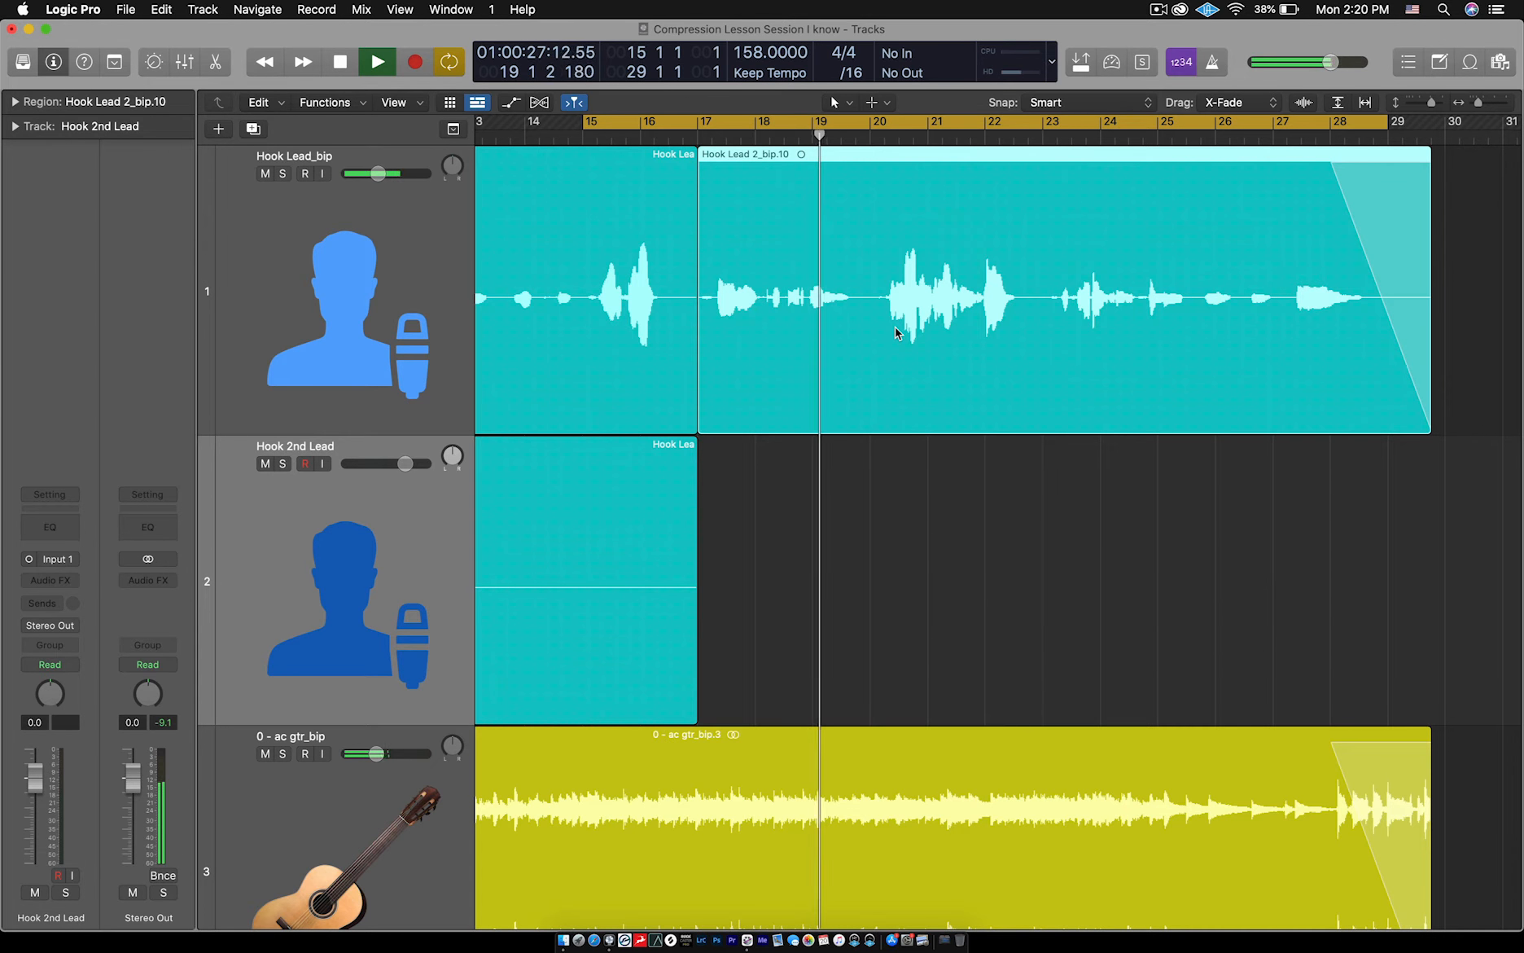
{"action": "key", "text": "space"}
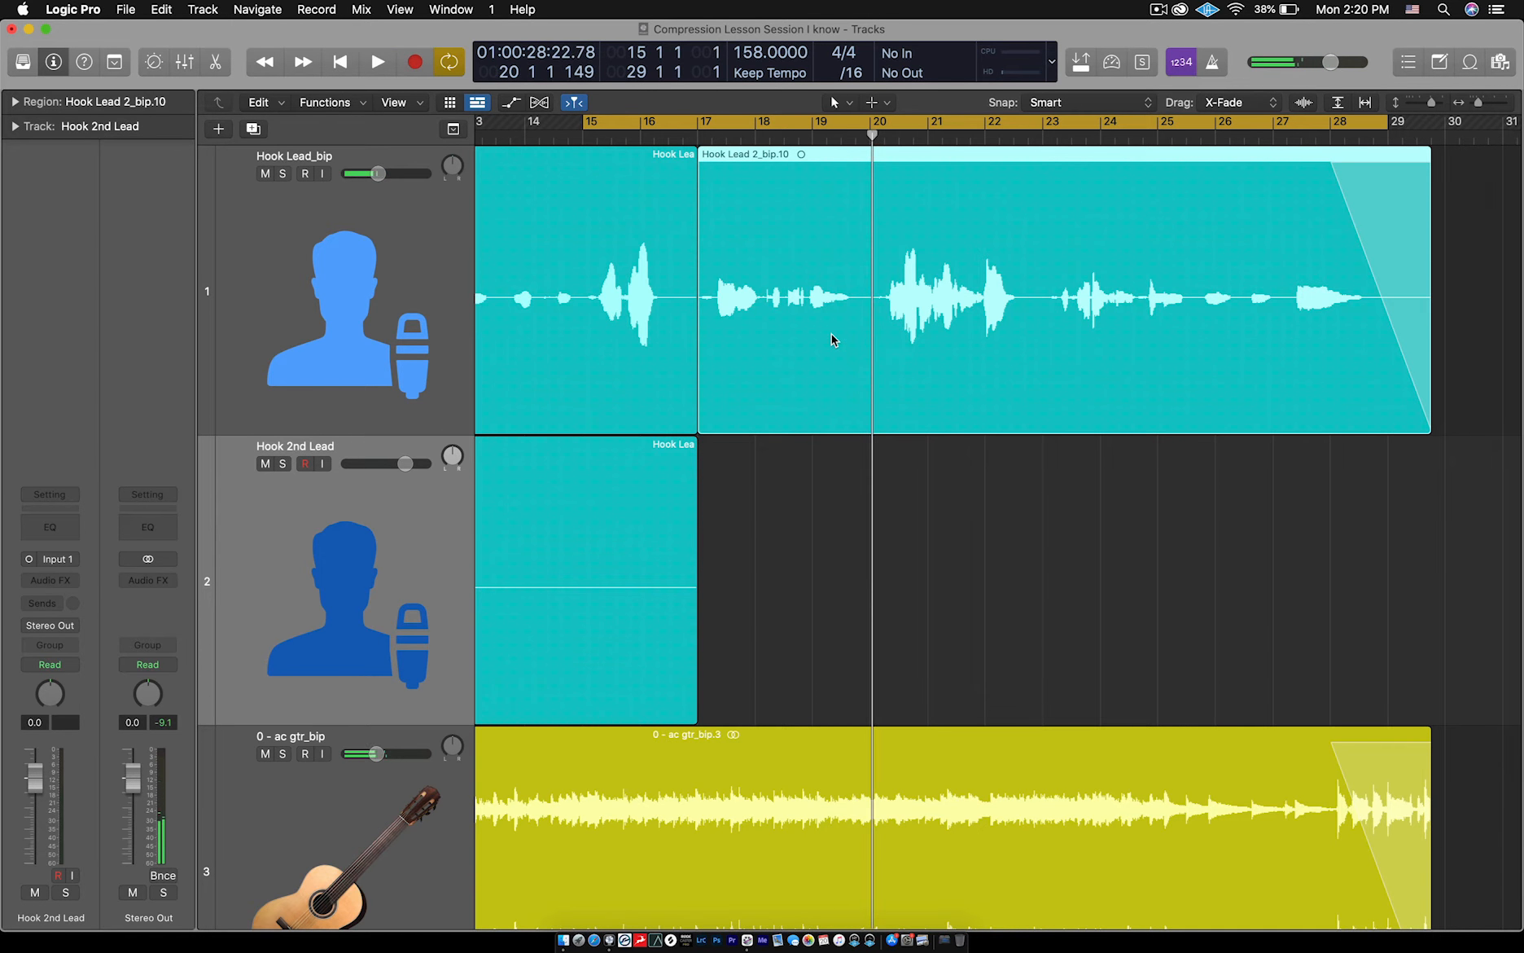
Inspect the Compressor settings on the Hook Lead_bip track and close the plug-in window.
{"action": "key", "text": "super+Right"}
{"action": "key", "text": "super+Right"}
{"action": "scroll", "coordinate": [831, 333], "scroll_direction": "left", "scroll_amount": 5}
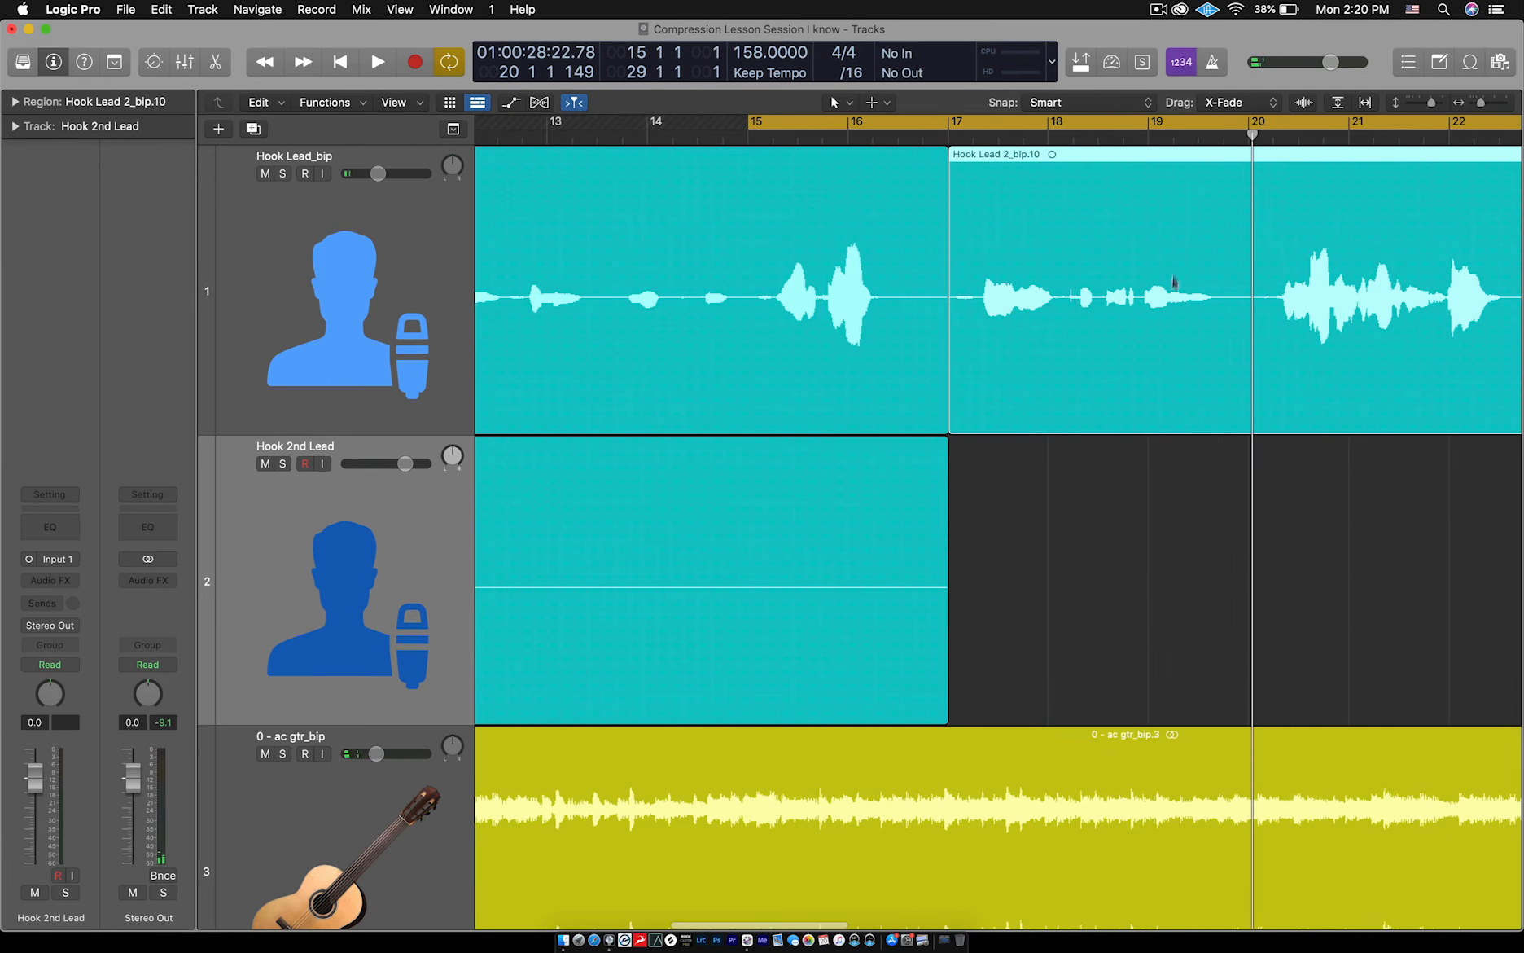
{"action": "left_click", "coordinate": [363, 292]}
{"action": "left_click", "coordinate": [51, 574]}
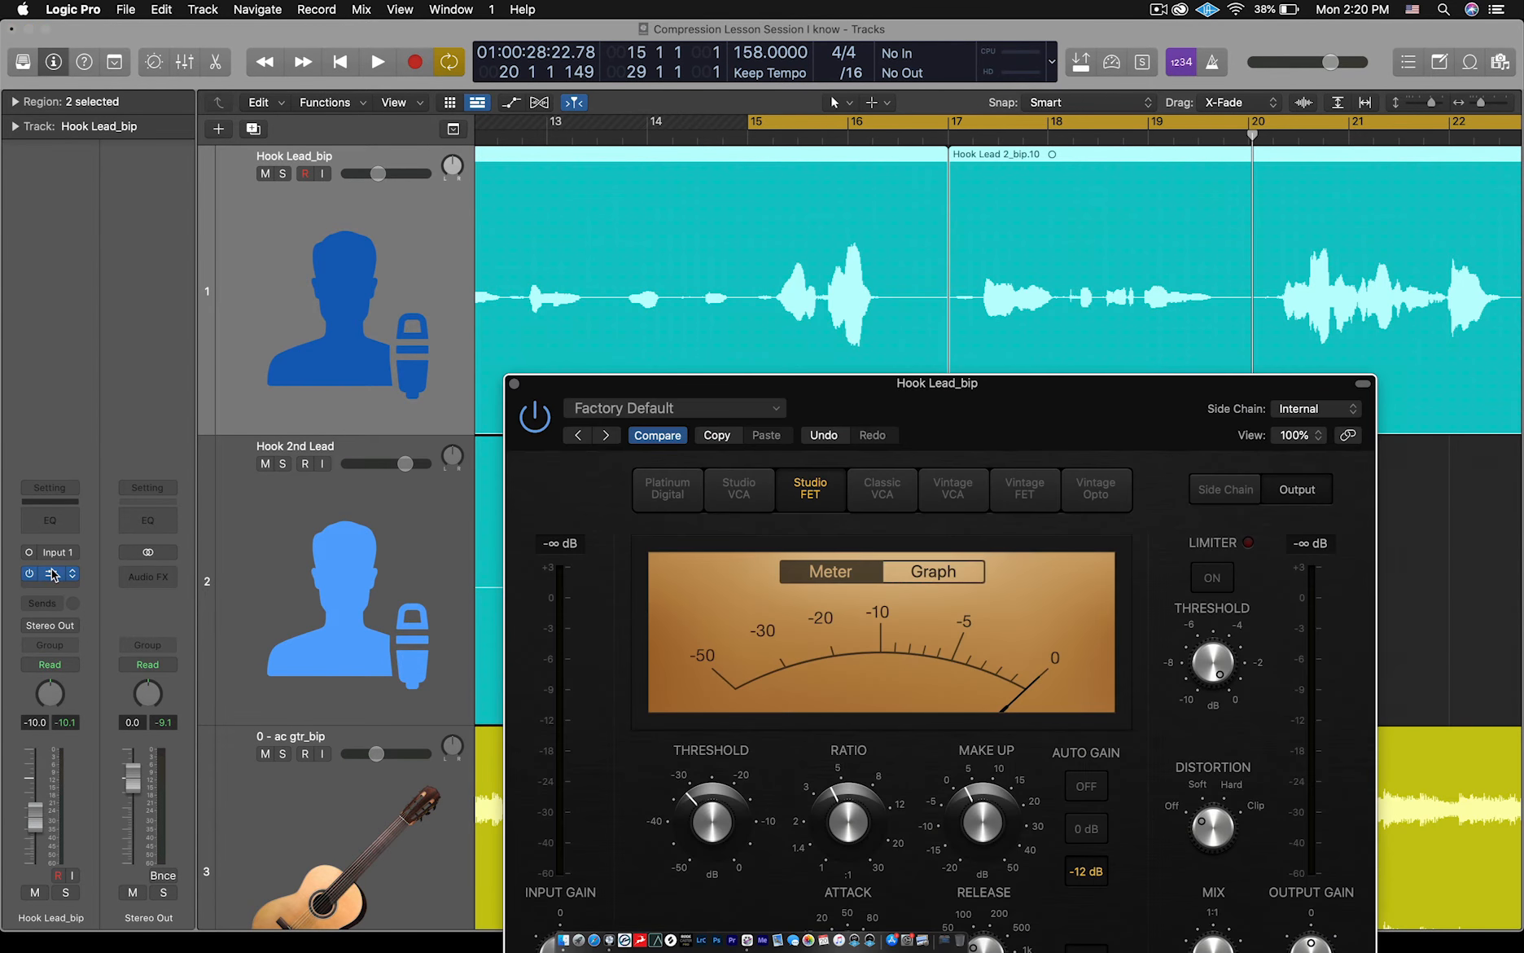
{"action": "left_click", "coordinate": [514, 384]}
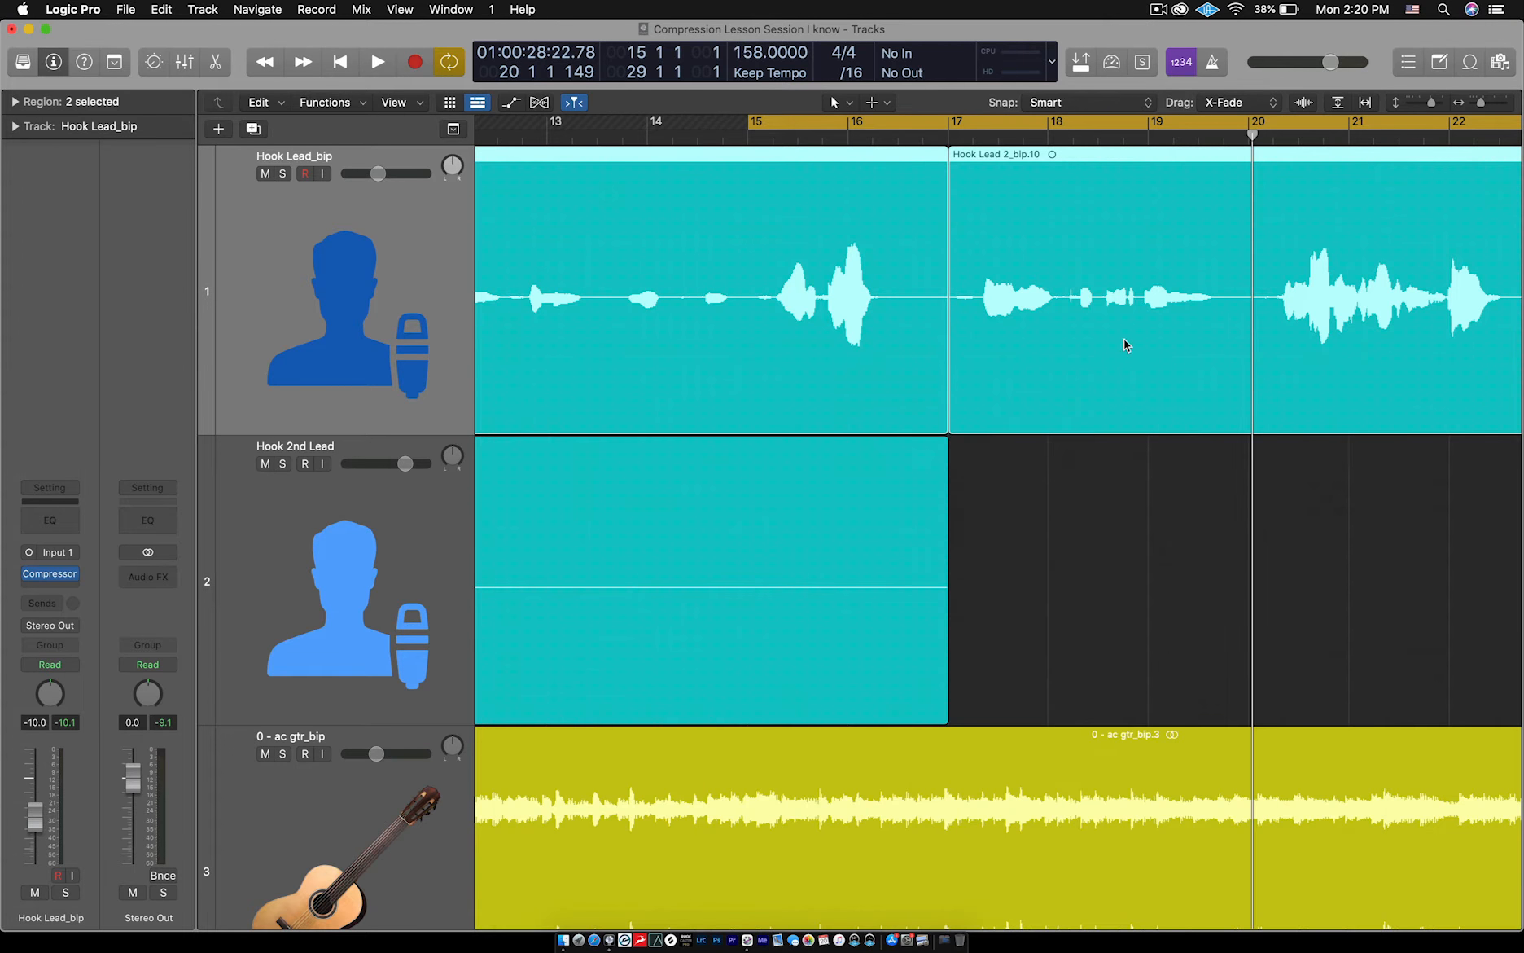
Undo the region move, the deletion and the splits at bar 17 on both hook vocal tracks.
{"action": "scroll", "coordinate": [1125, 338], "scroll_direction": "down", "scroll_amount": 5}
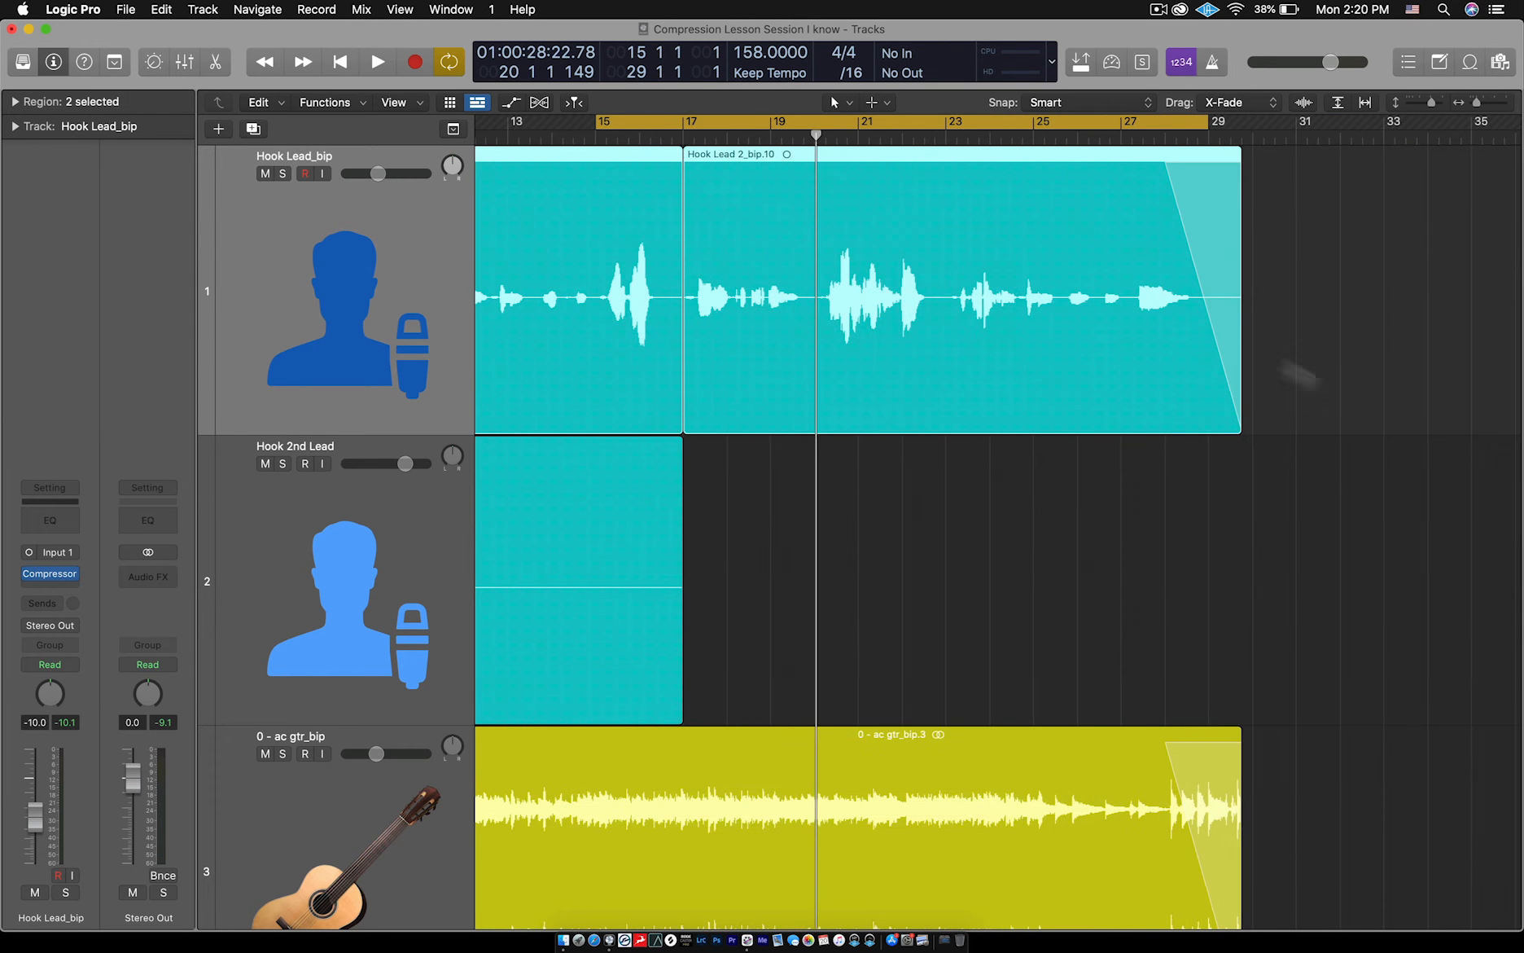
{"action": "left_click", "coordinate": [1362, 409]}
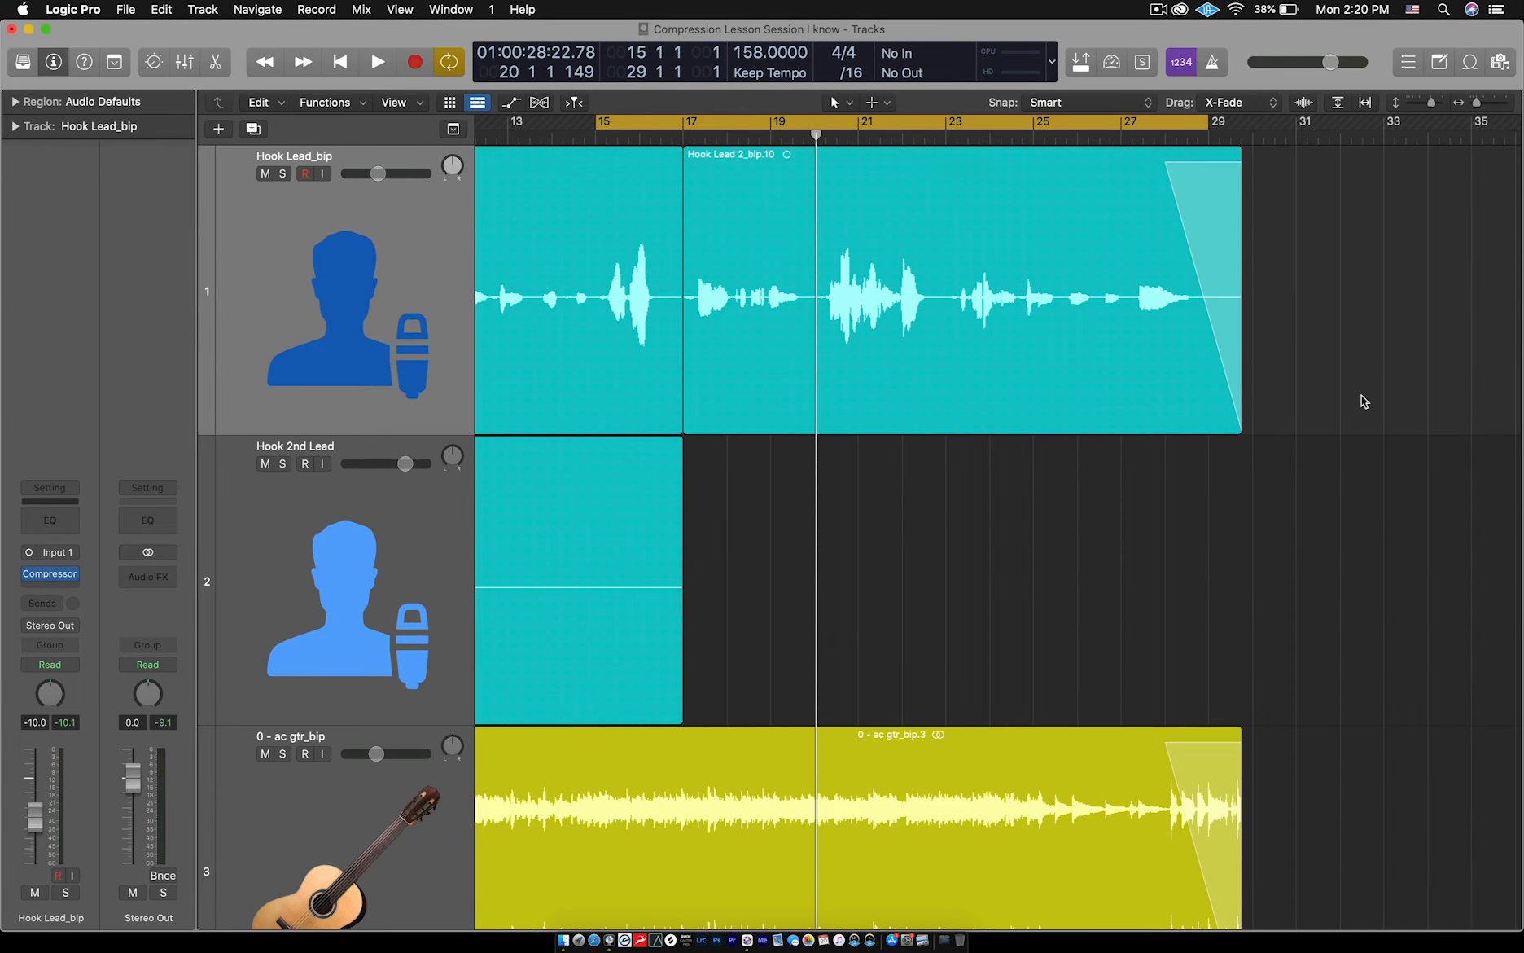
{"action": "key", "text": "super+z"}
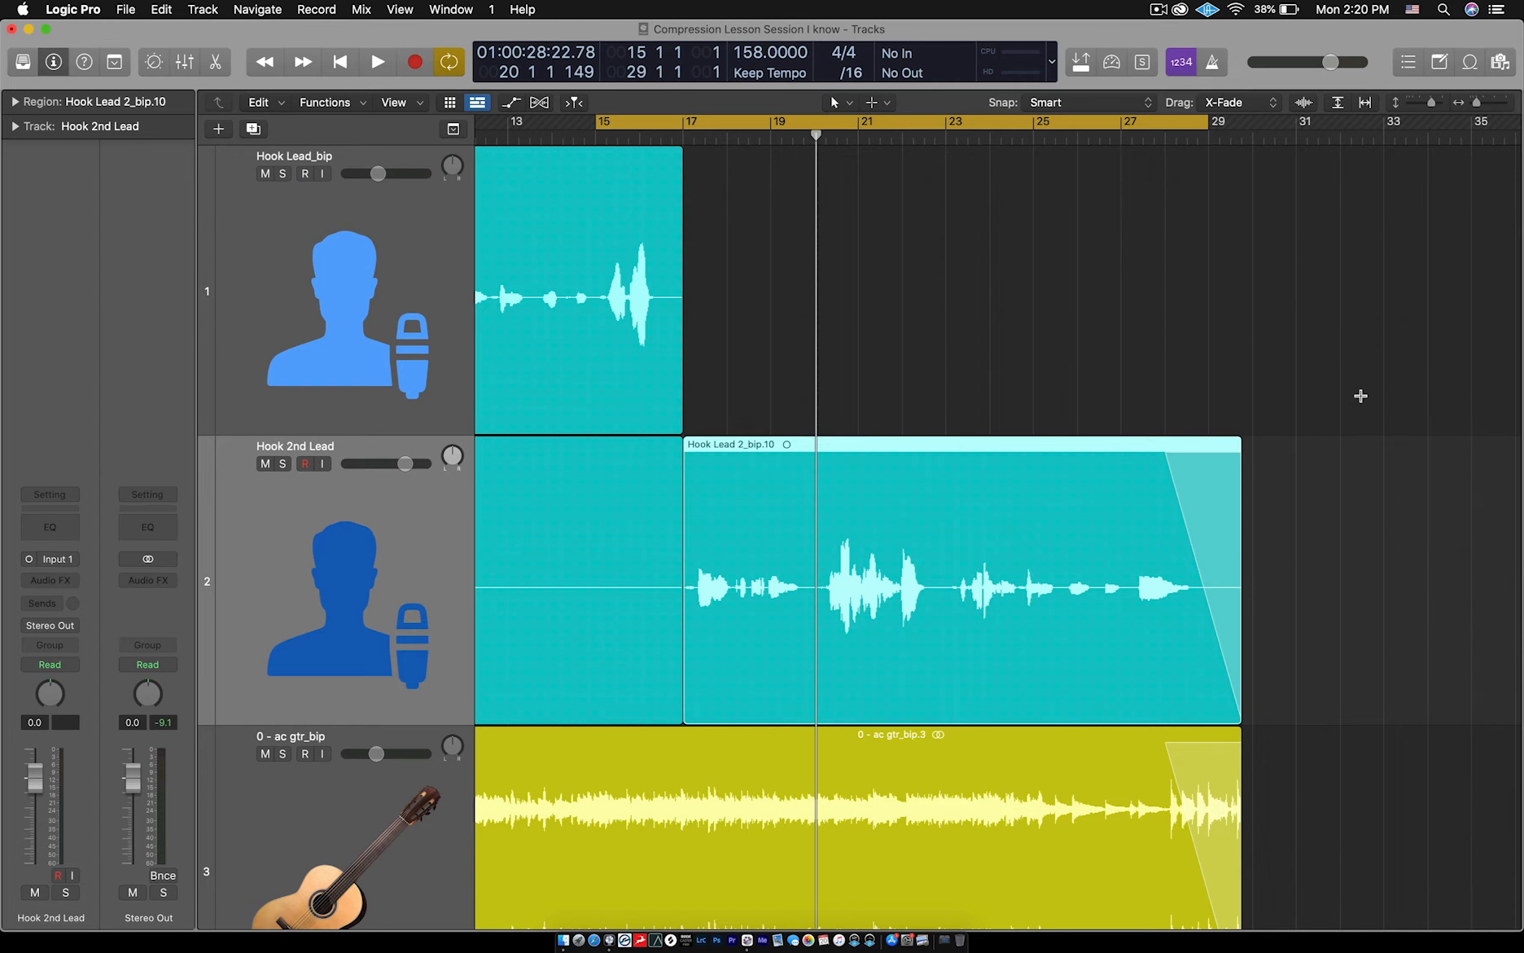
{"action": "key", "text": "super+z"}
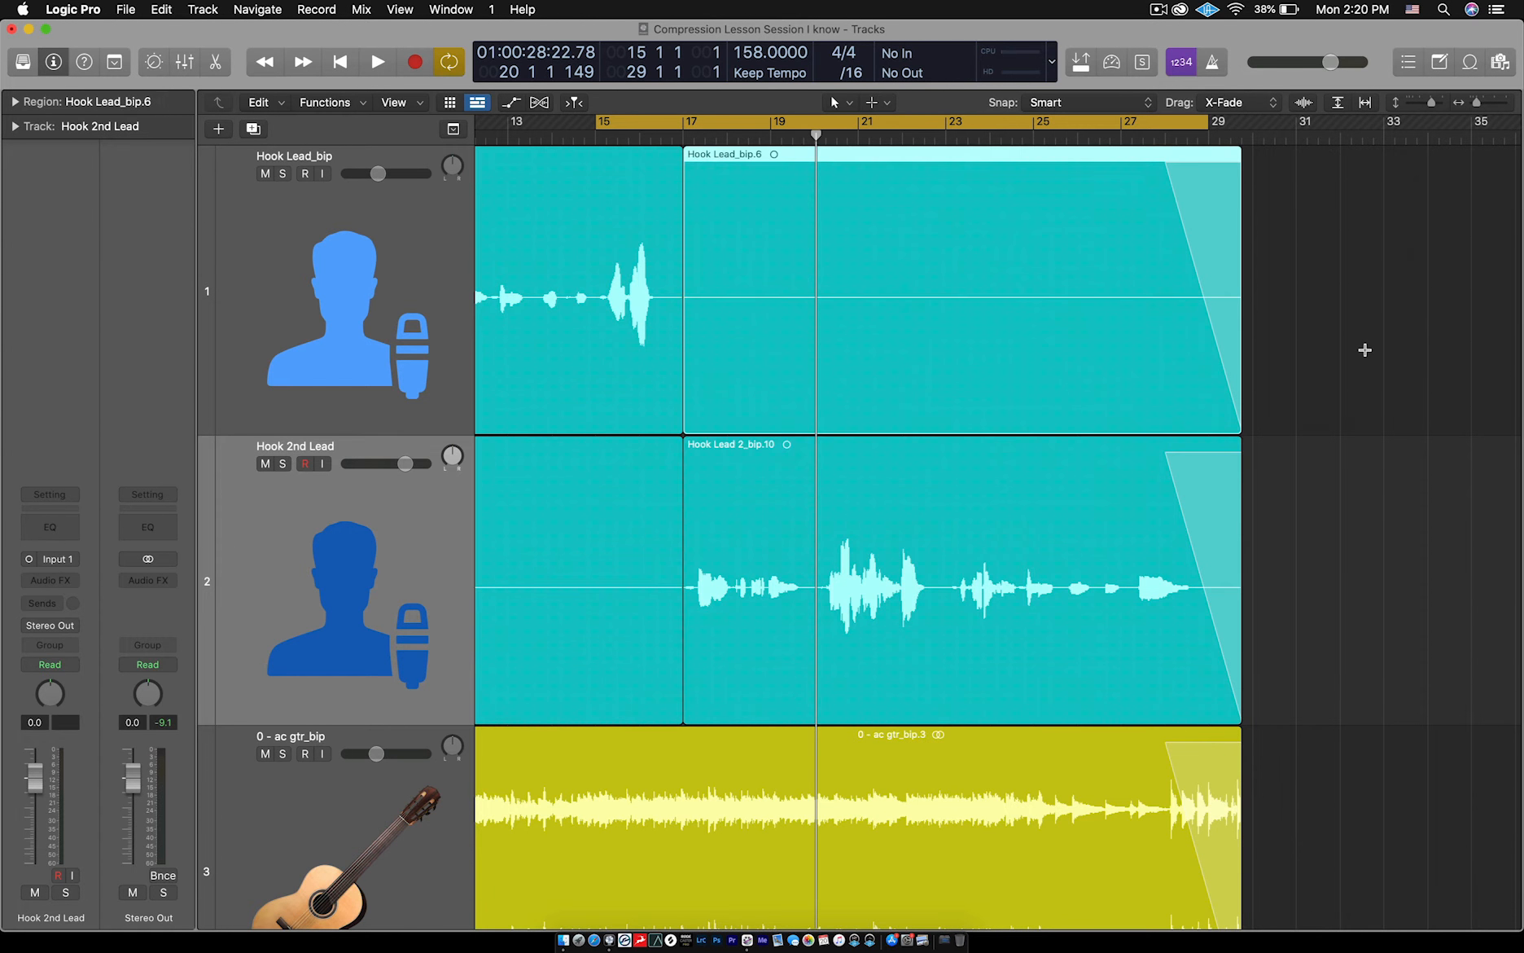
{"action": "key", "text": "super+z"}
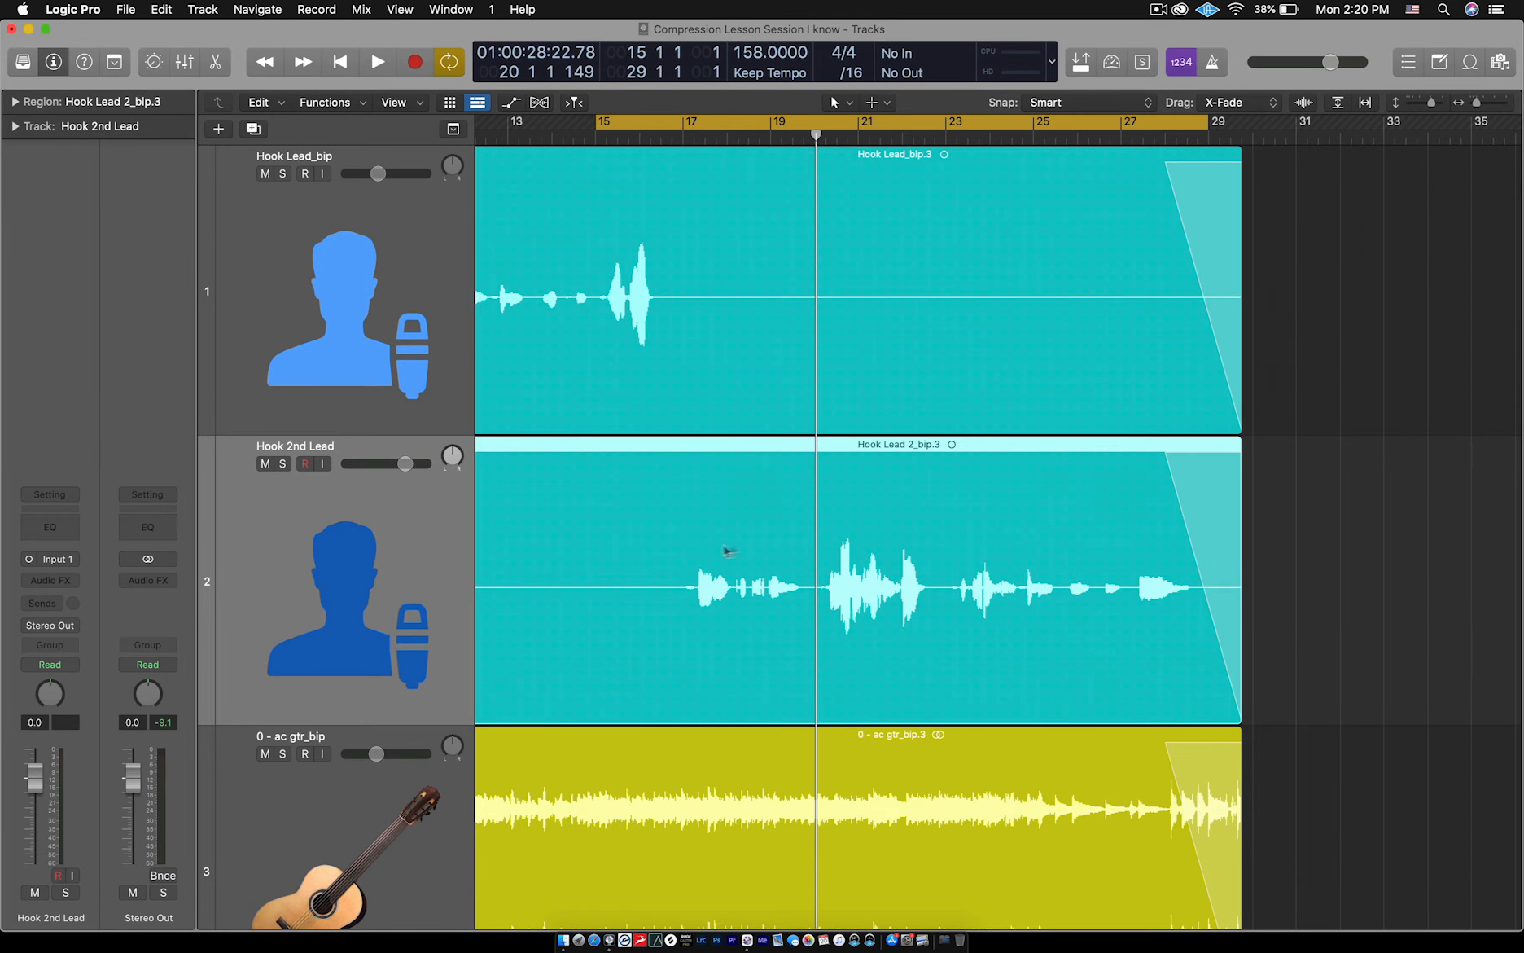
Compare the channel strips of Hook Lead_bip and Hook 2nd Lead with both regions in full-length view.
{"action": "scroll", "coordinate": [747, 517], "scroll_direction": "left", "scroll_amount": 3}
{"action": "scroll", "coordinate": [747, 518], "scroll_direction": "down", "scroll_amount": 5}
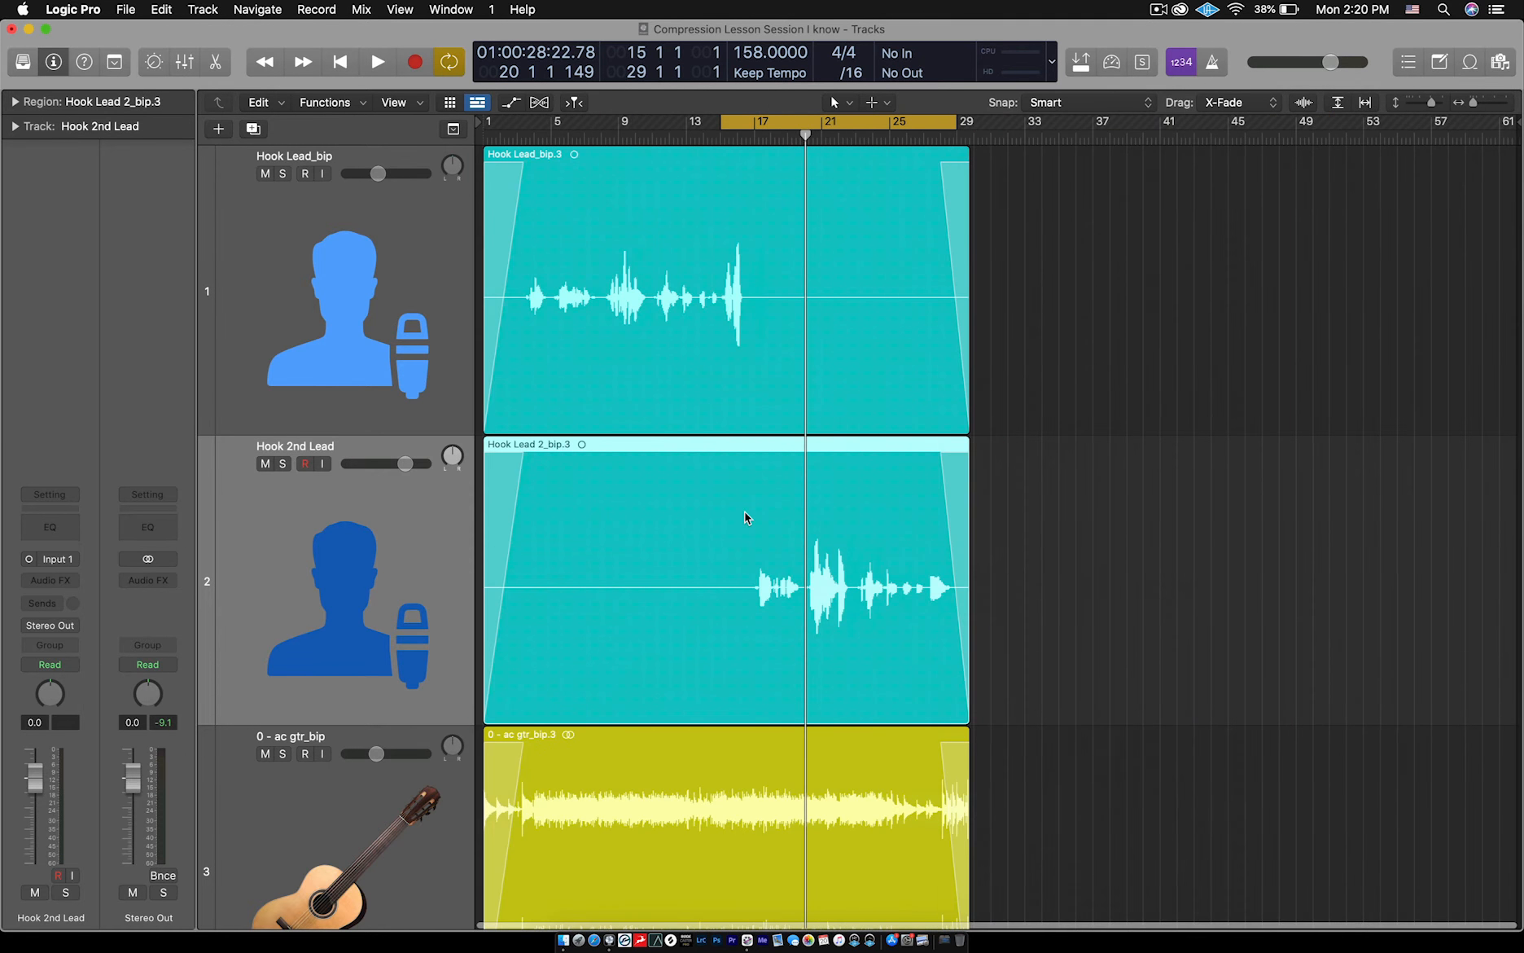
{"action": "scroll", "coordinate": [747, 518], "scroll_direction": "left", "scroll_amount": 2}
{"action": "left_click", "coordinate": [375, 346]}
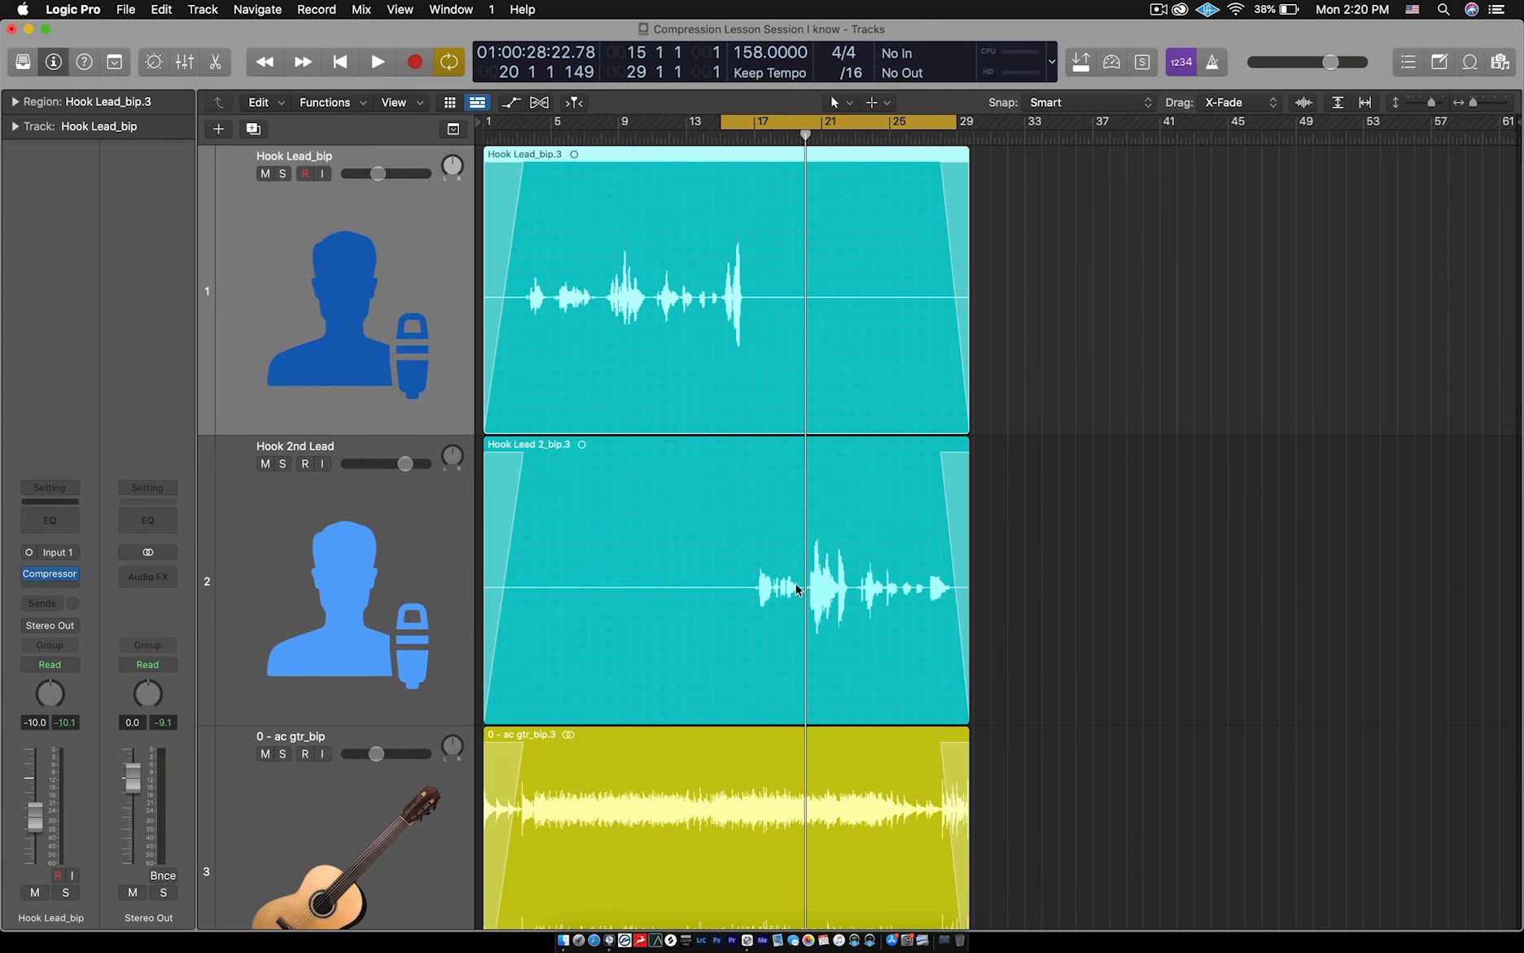
{"action": "left_click", "coordinate": [358, 579]}
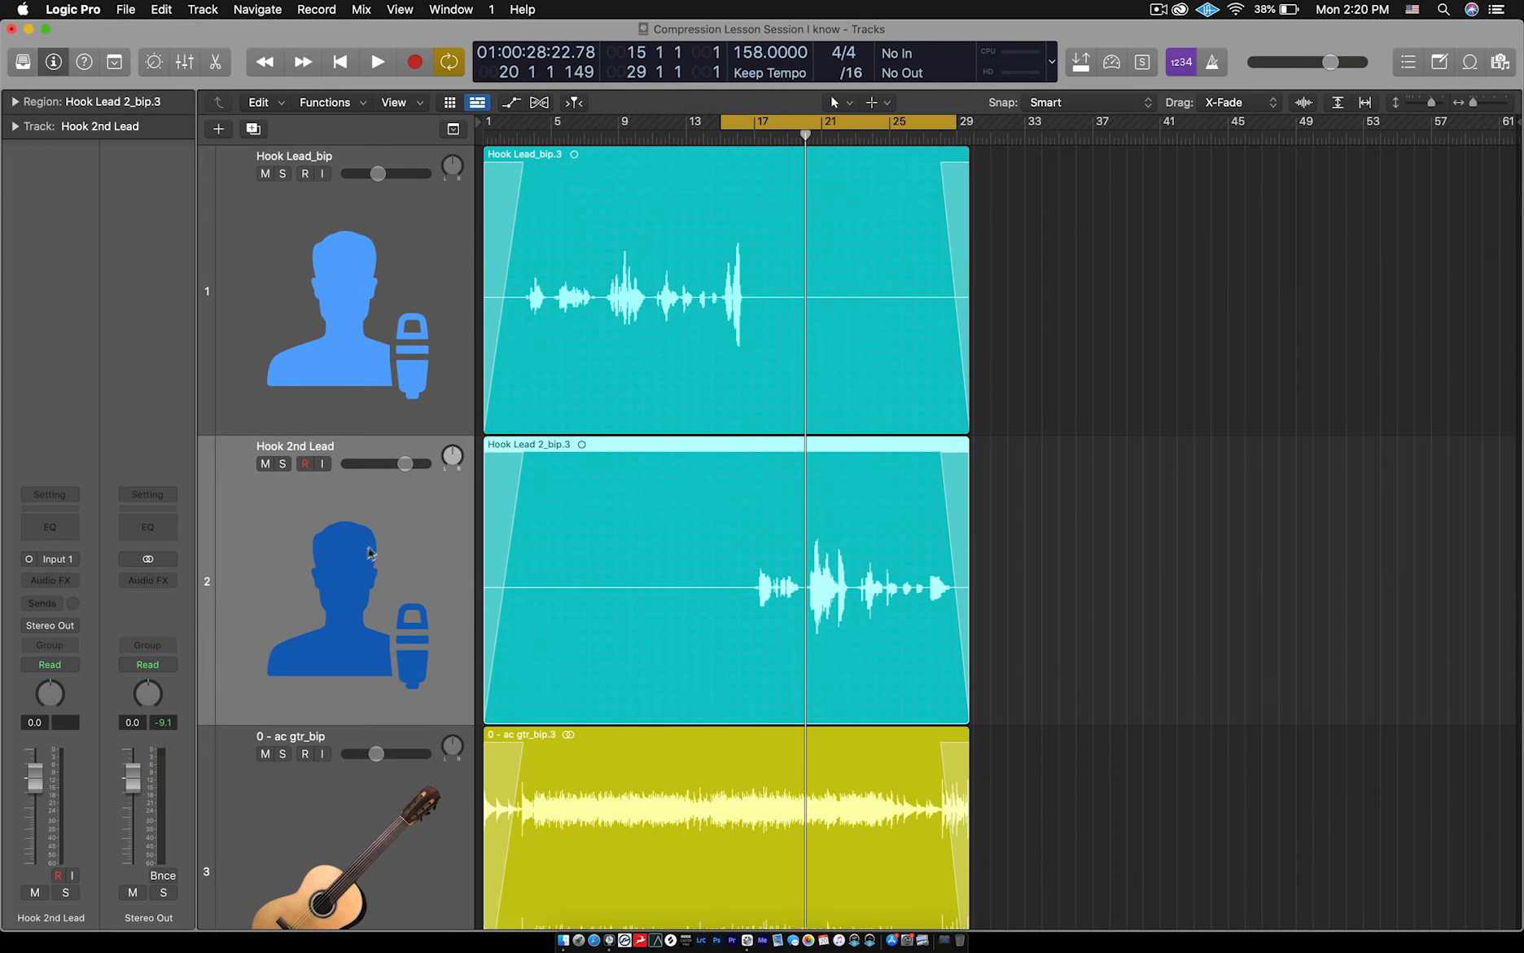
{"action": "left_click", "coordinate": [354, 355]}
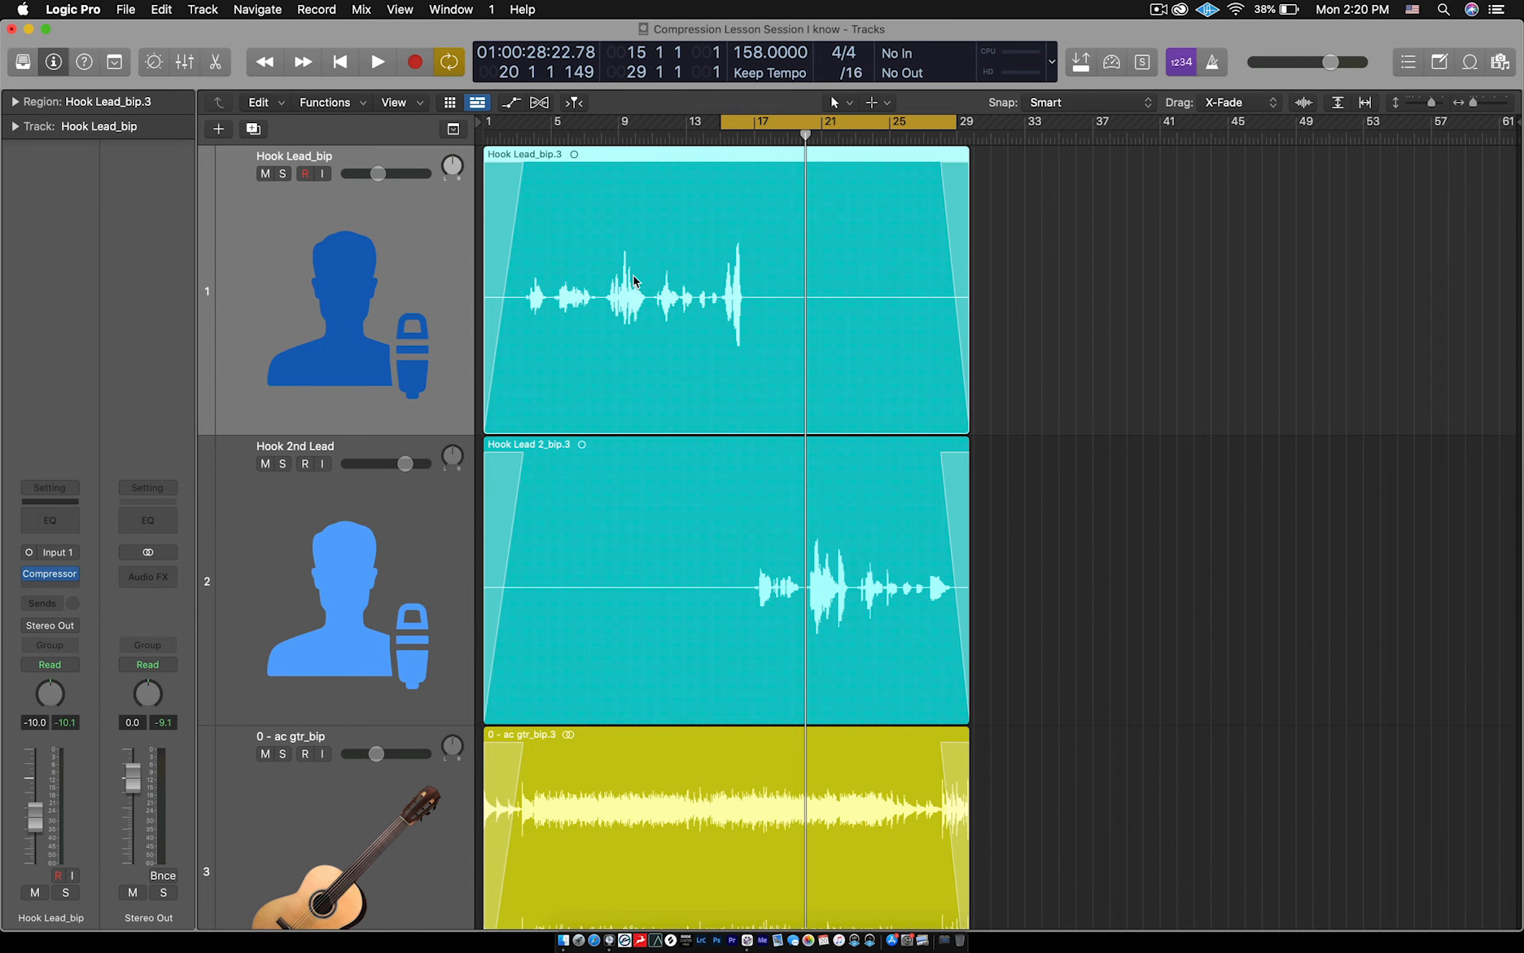
Copy the Studio FET Compressor settings from the Hook Lead_bip track and close the plug-in window.
{"action": "left_click", "coordinate": [51, 574]}
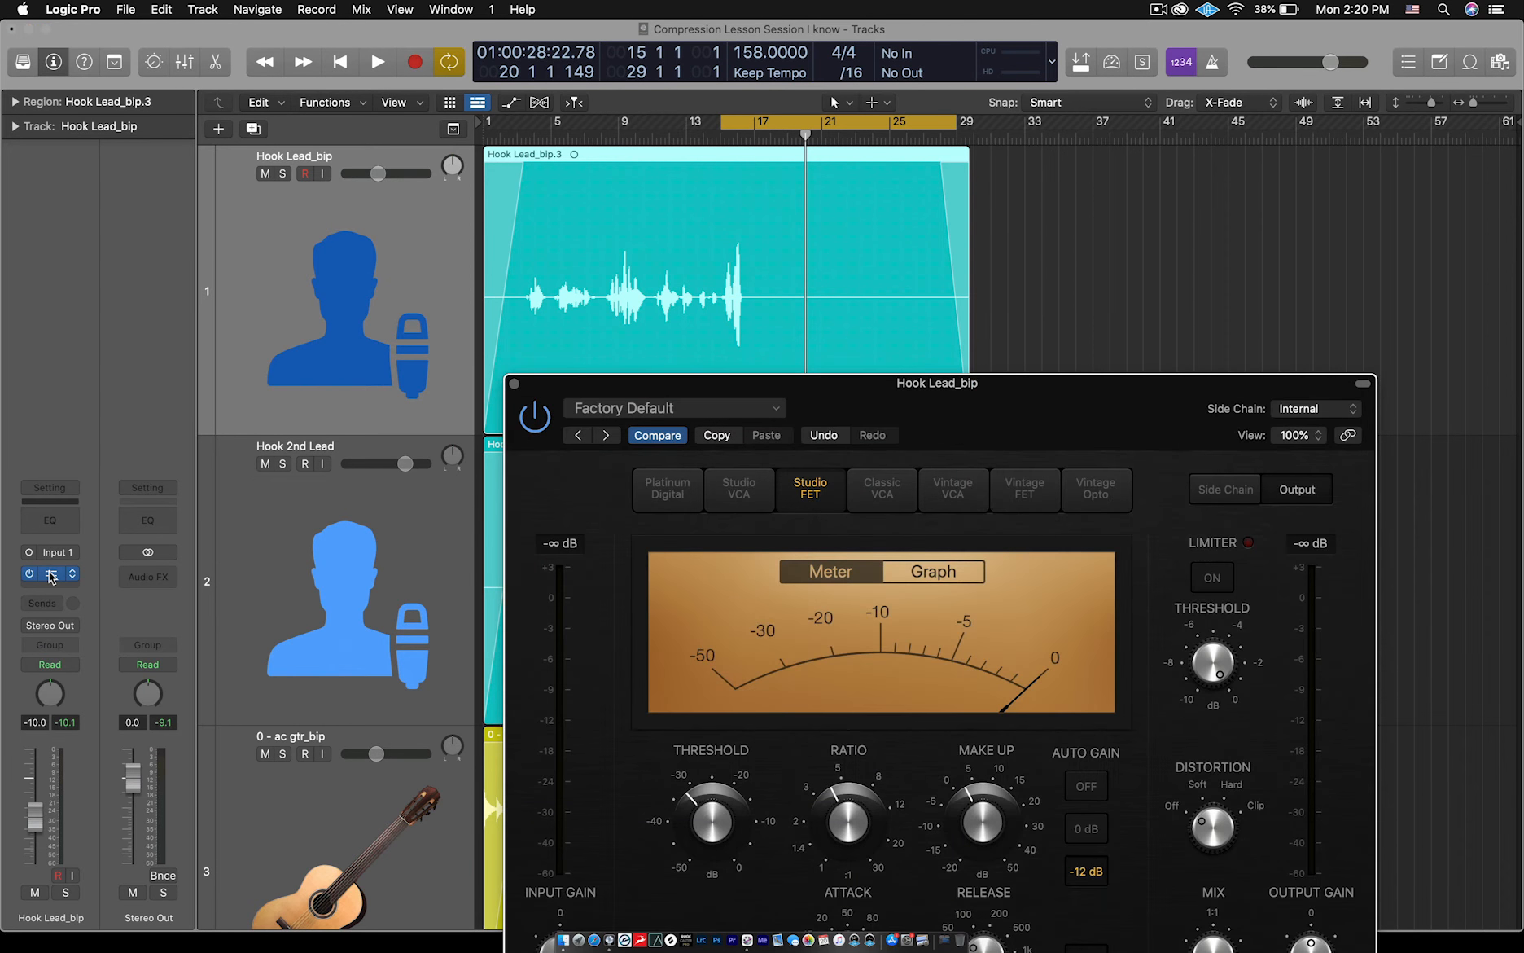
{"action": "left_click_drag", "start_coordinate": [620, 383], "coordinate": [618, 85]}
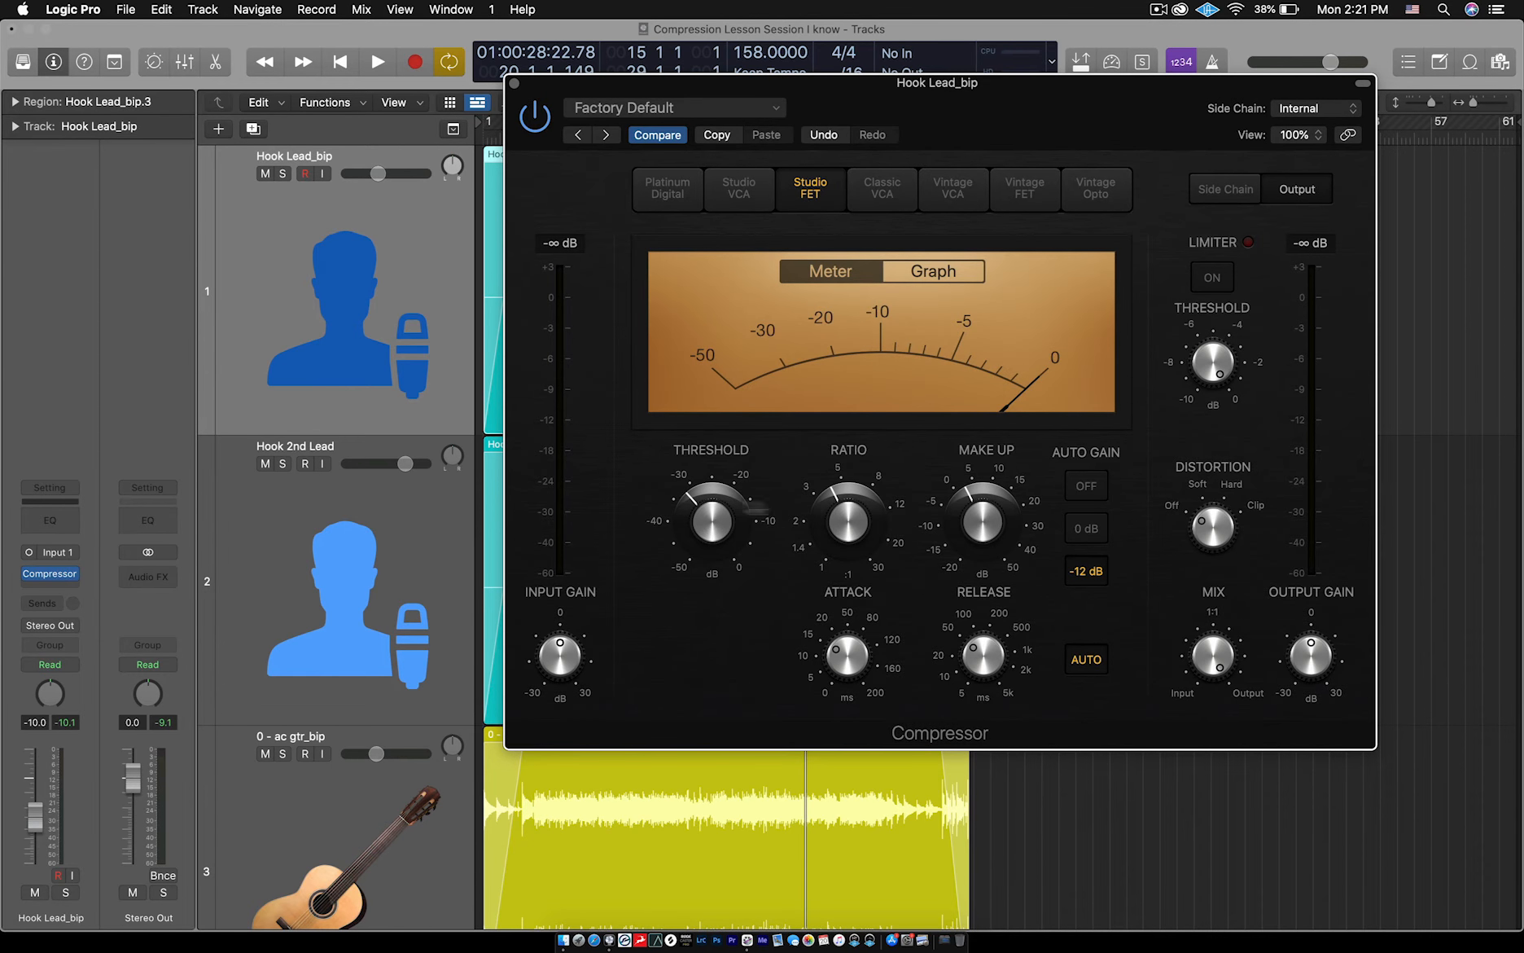
{"action": "mouse_move", "coordinate": [994, 518]}
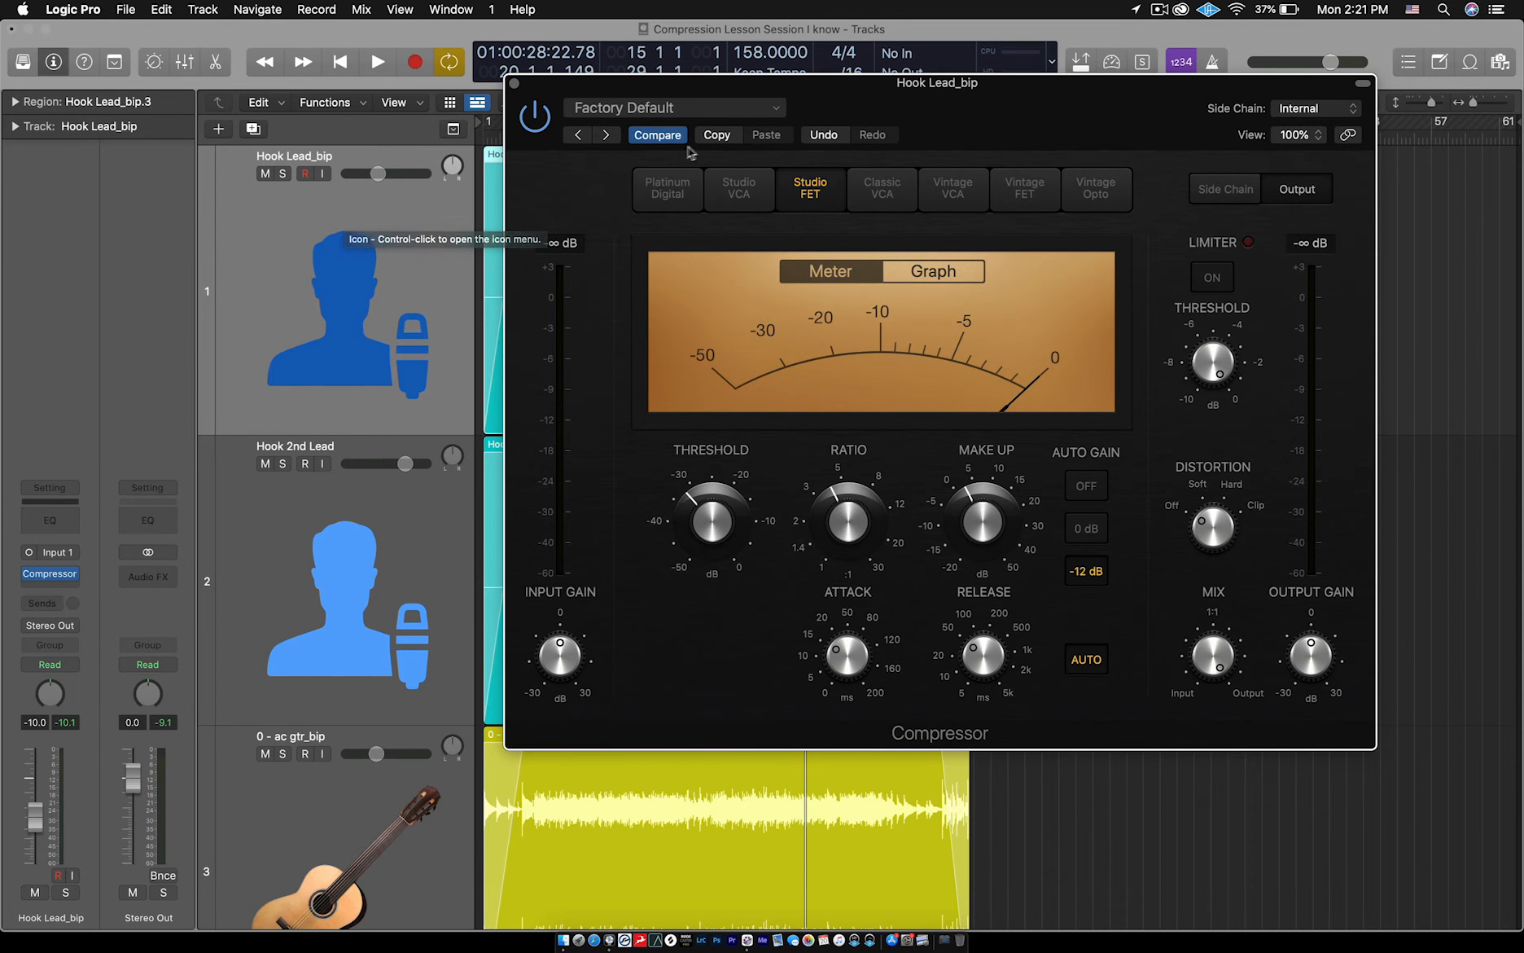
{"action": "left_click", "coordinate": [718, 137]}
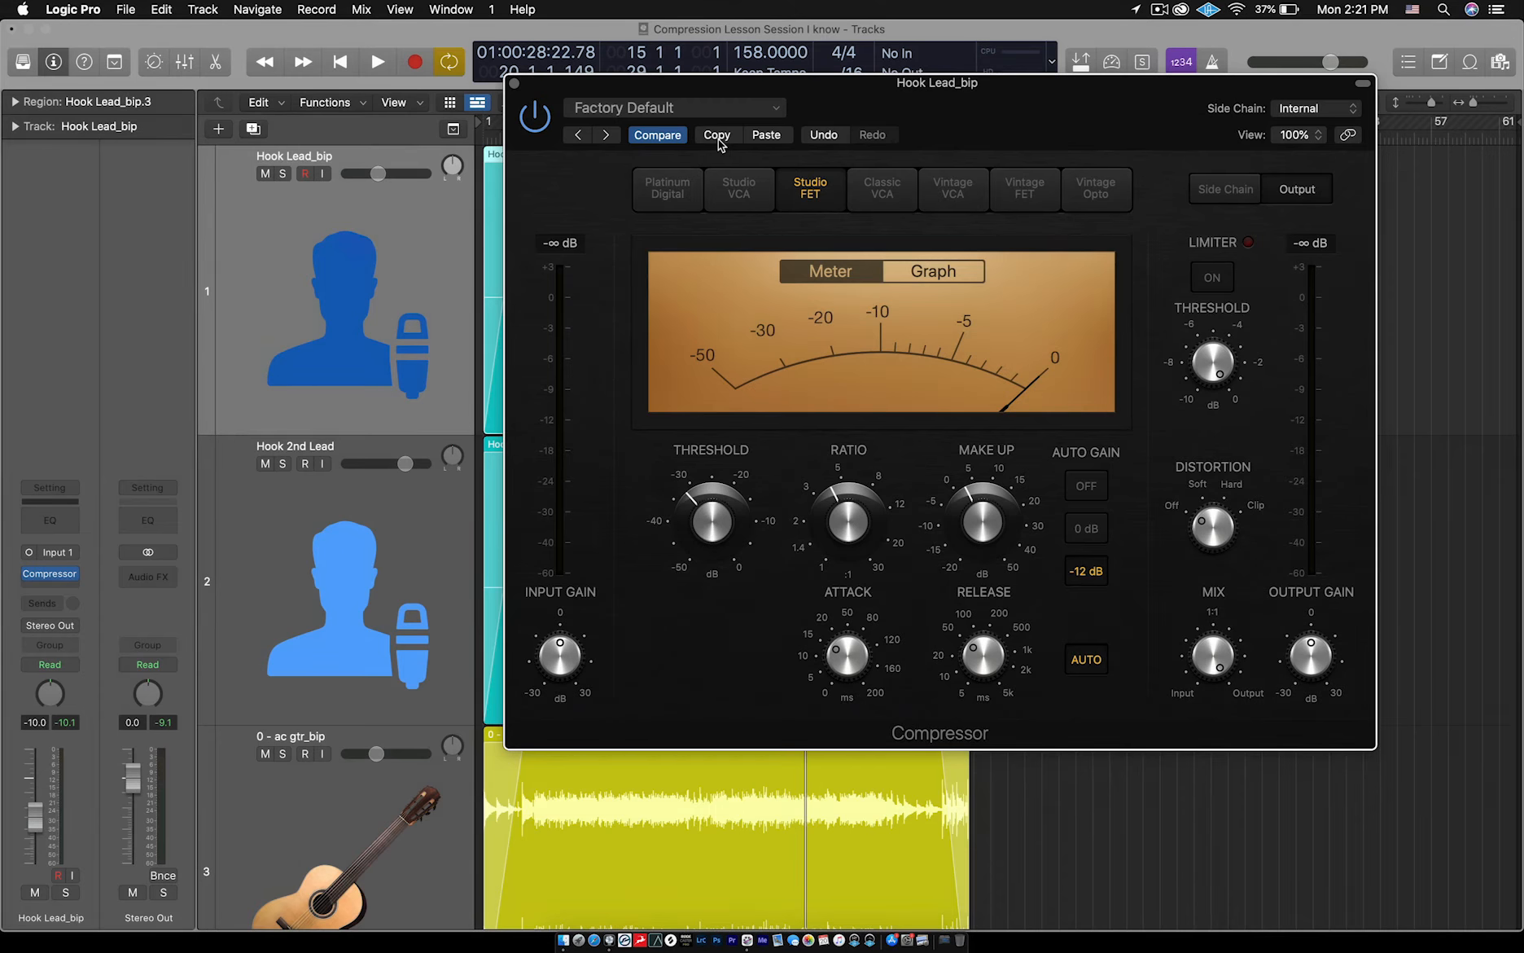
{"action": "left_click", "coordinate": [513, 85]}
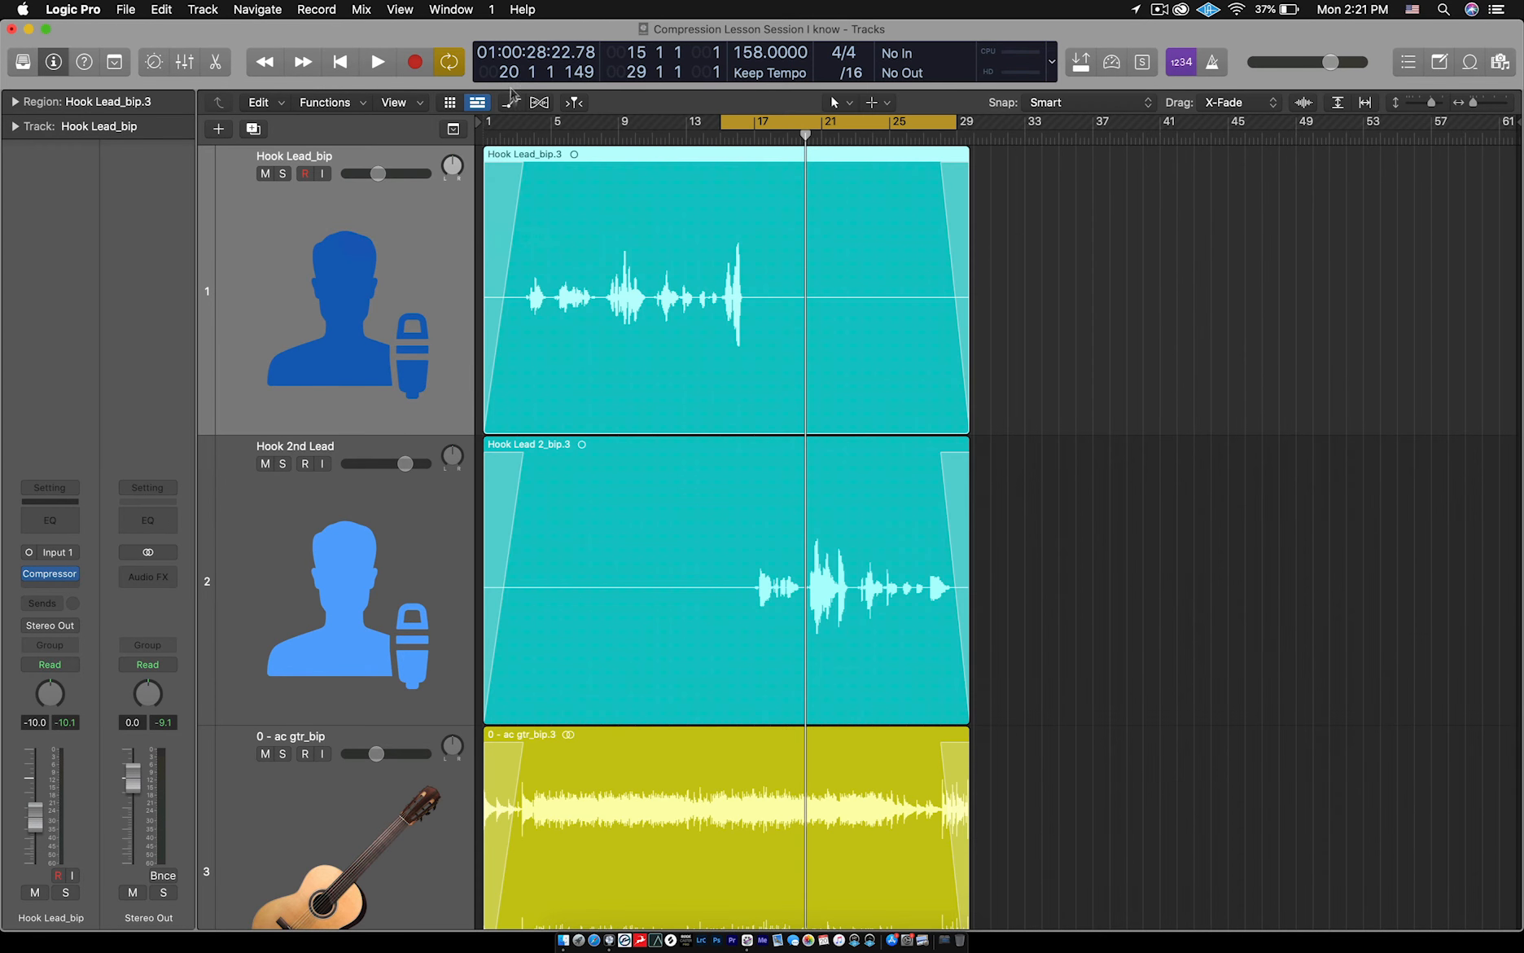
Insert a mono Compressor on the Hook 2nd Lead track.
{"action": "left_click", "coordinate": [343, 562]}
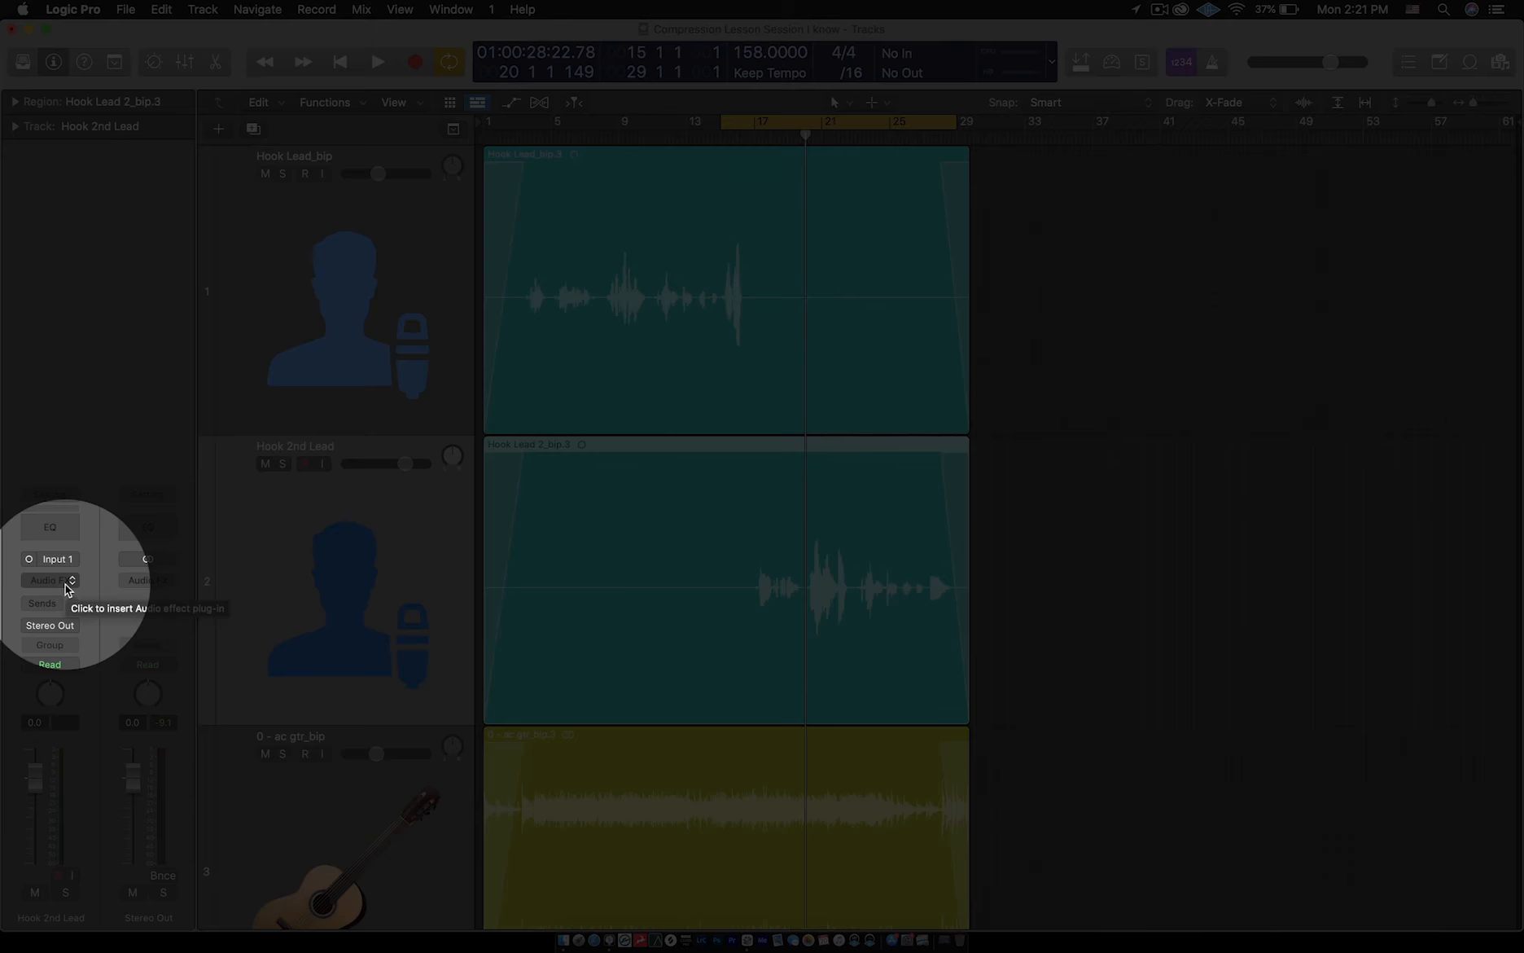
{"action": "left_click", "coordinate": [68, 580]}
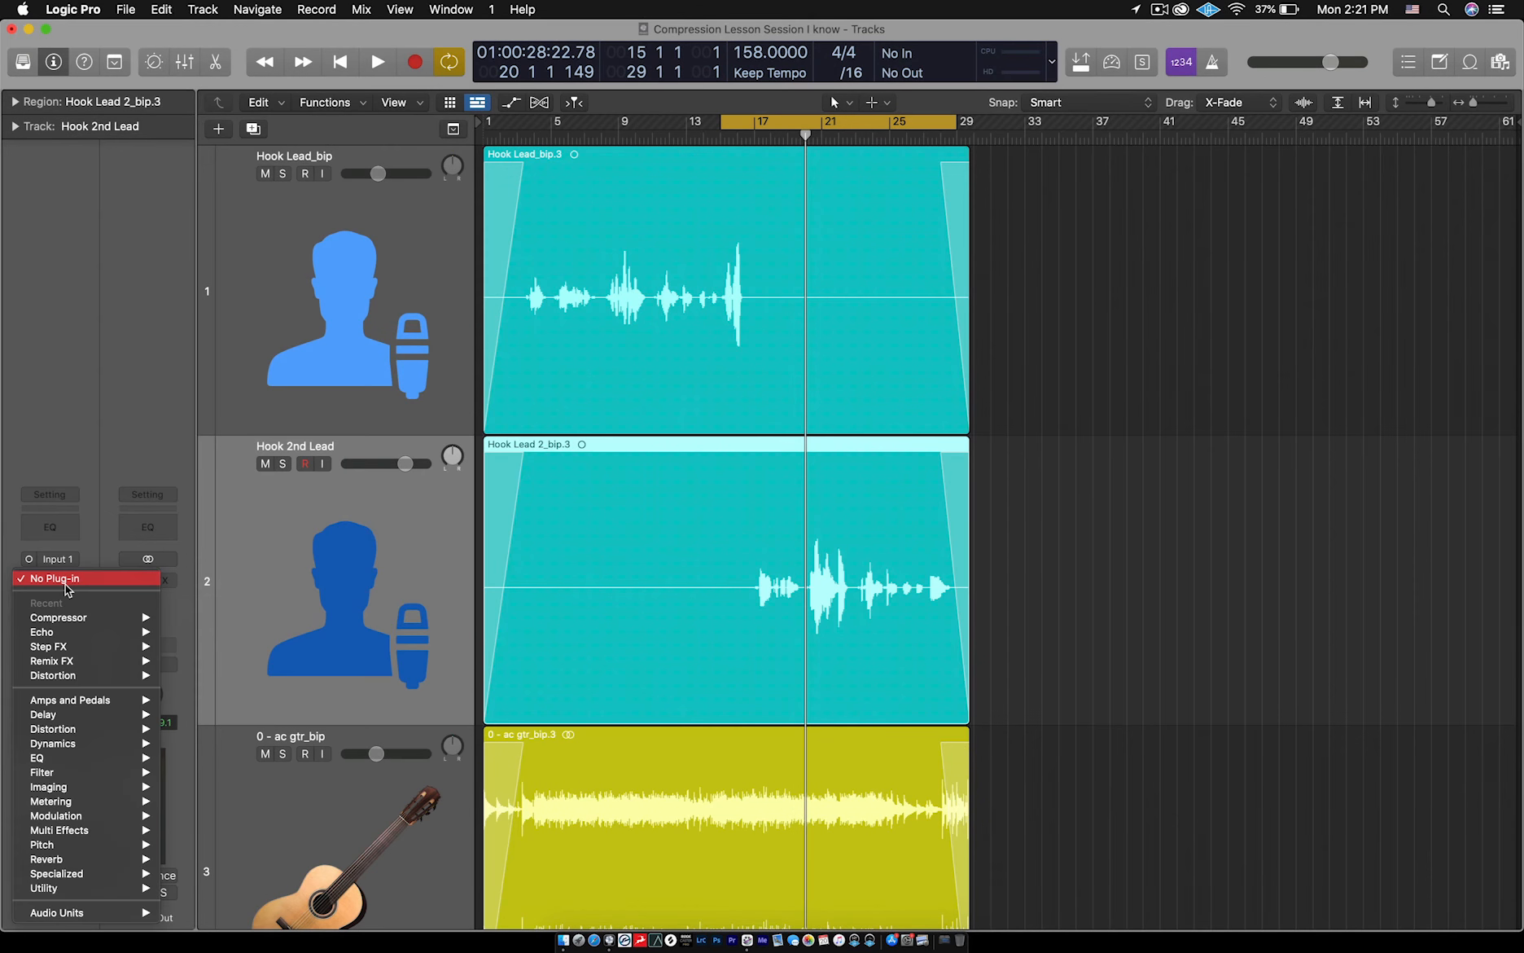
{"action": "mouse_move", "coordinate": [48, 619]}
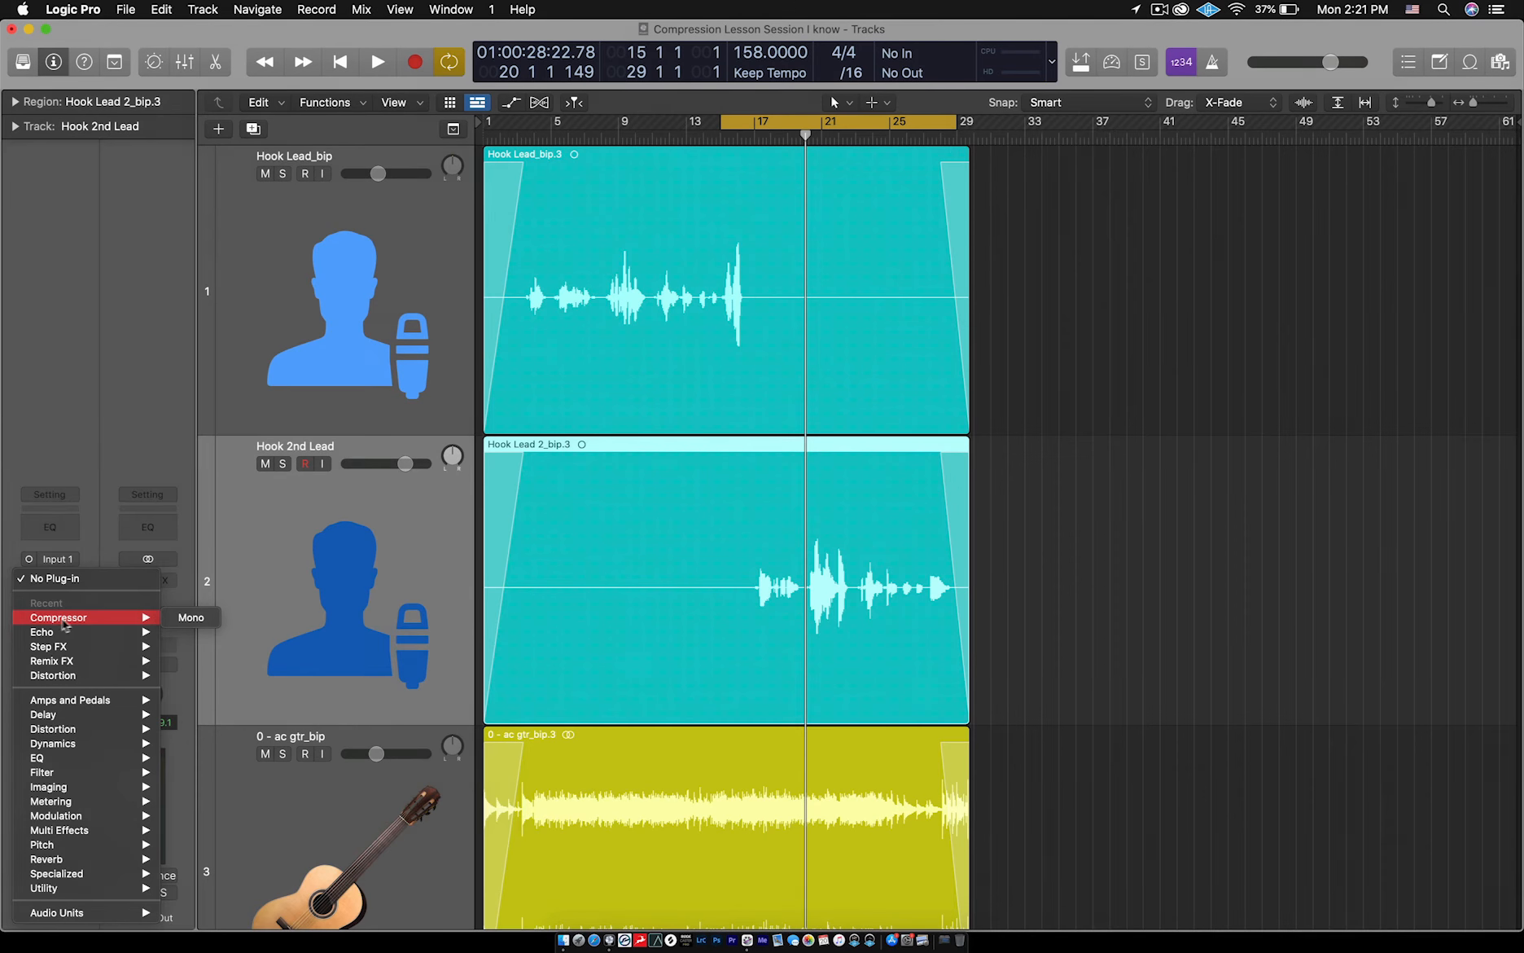
{"action": "left_click", "coordinate": [192, 619]}
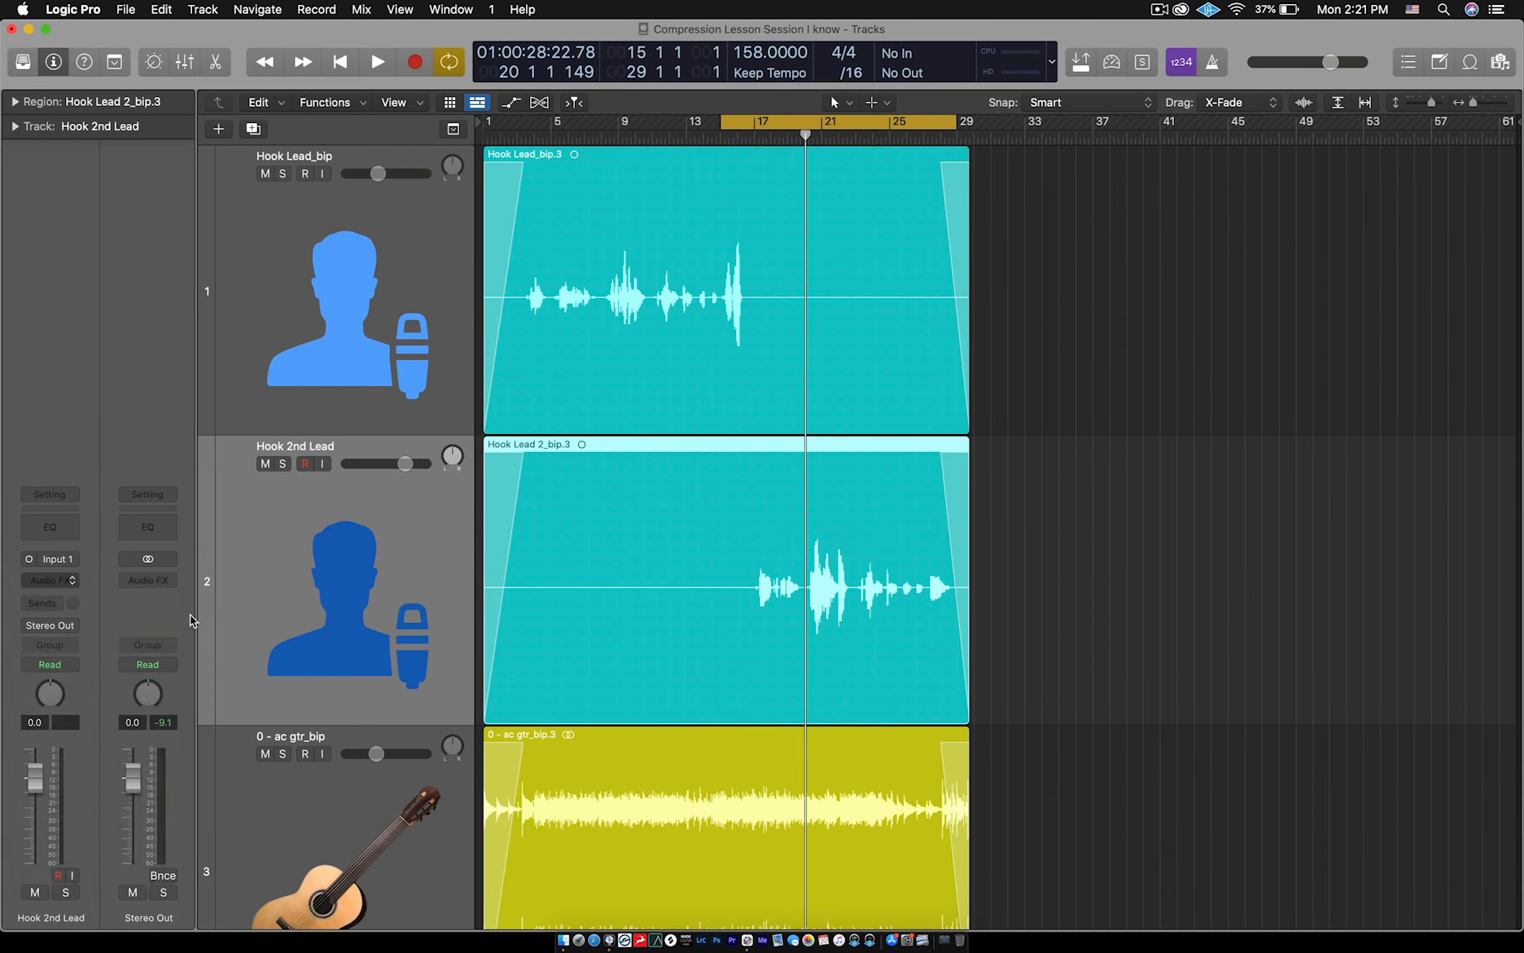
Paste the copied settings into the Compressor on Hook 2nd Lead and close the plug-in window.
{"action": "left_click_drag", "start_coordinate": [779, 262], "coordinate": [757, 132]}
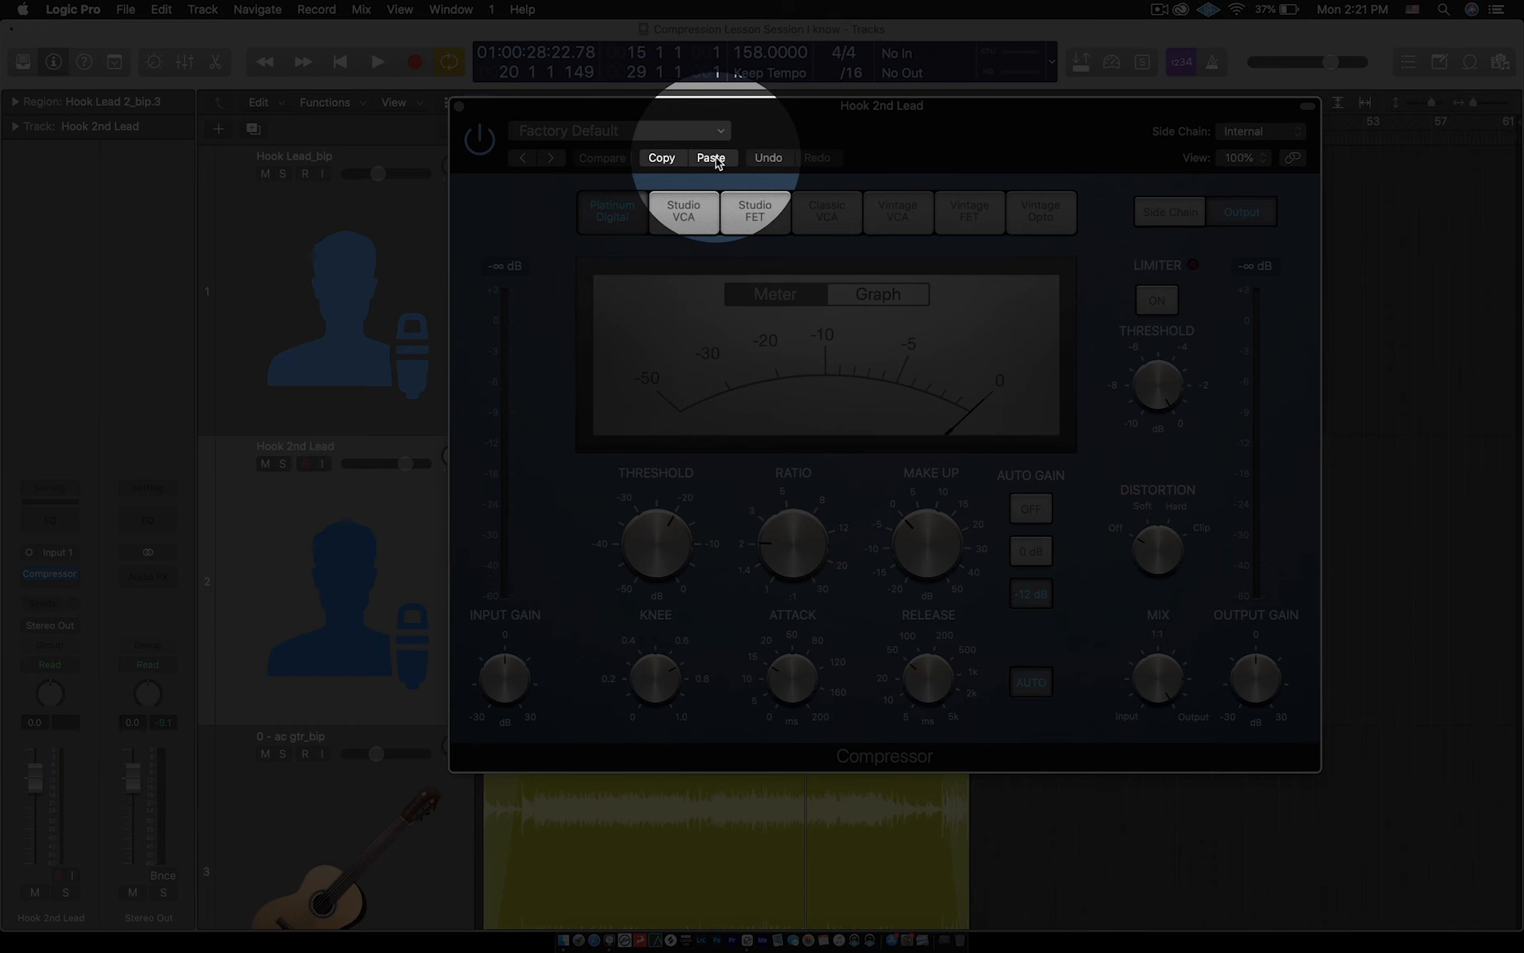
{"action": "left_click", "coordinate": [719, 156]}
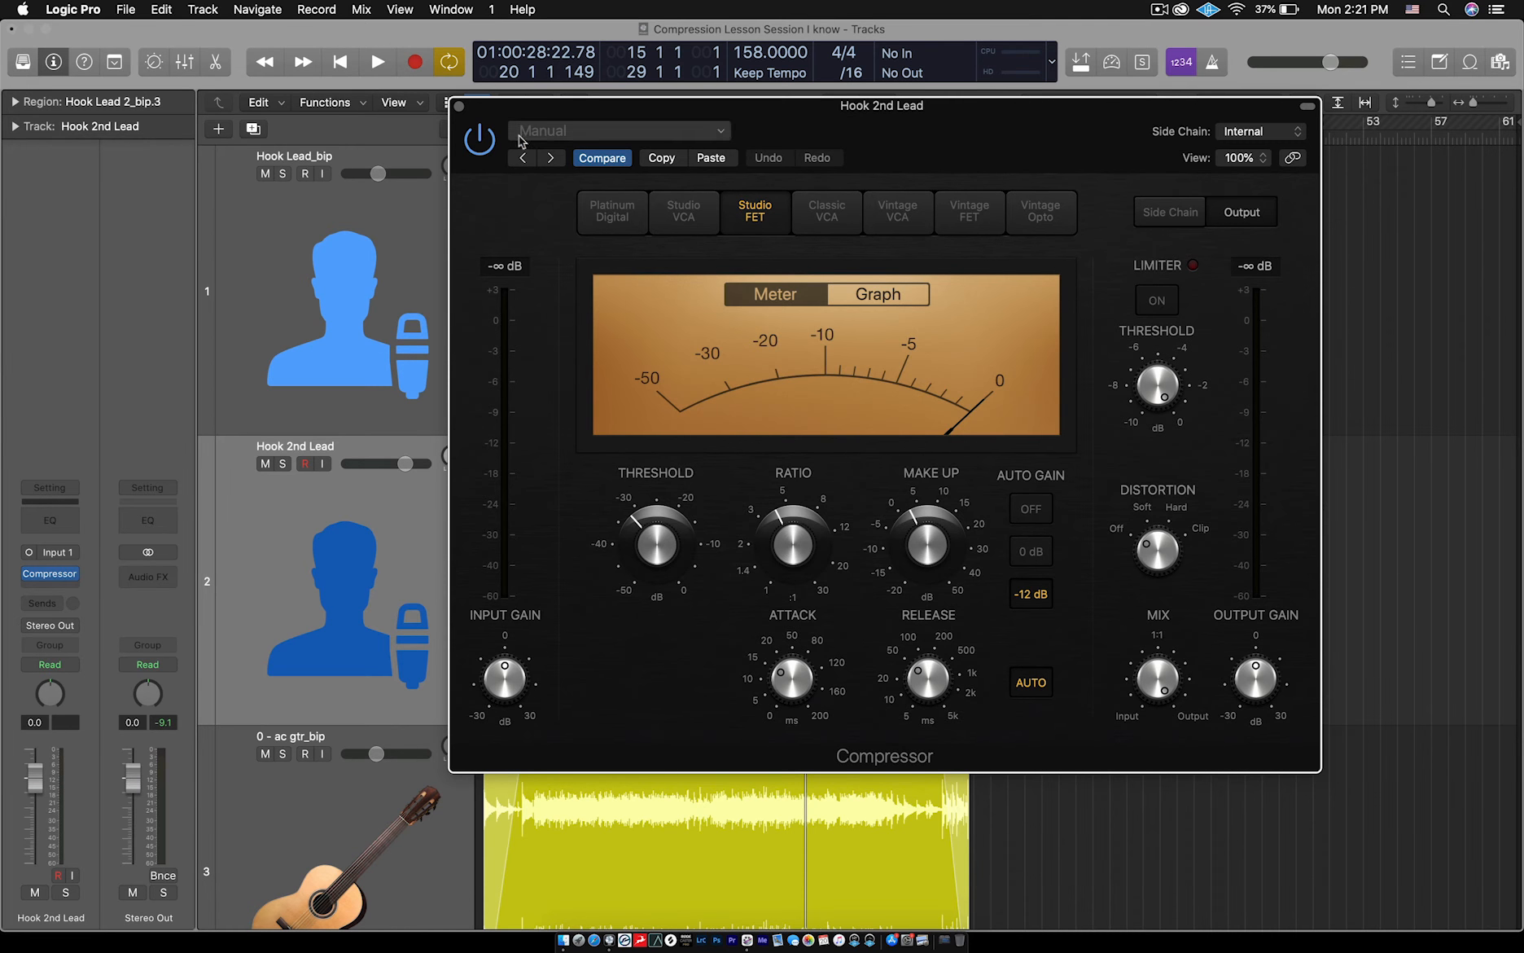
{"action": "left_click", "coordinate": [461, 108]}
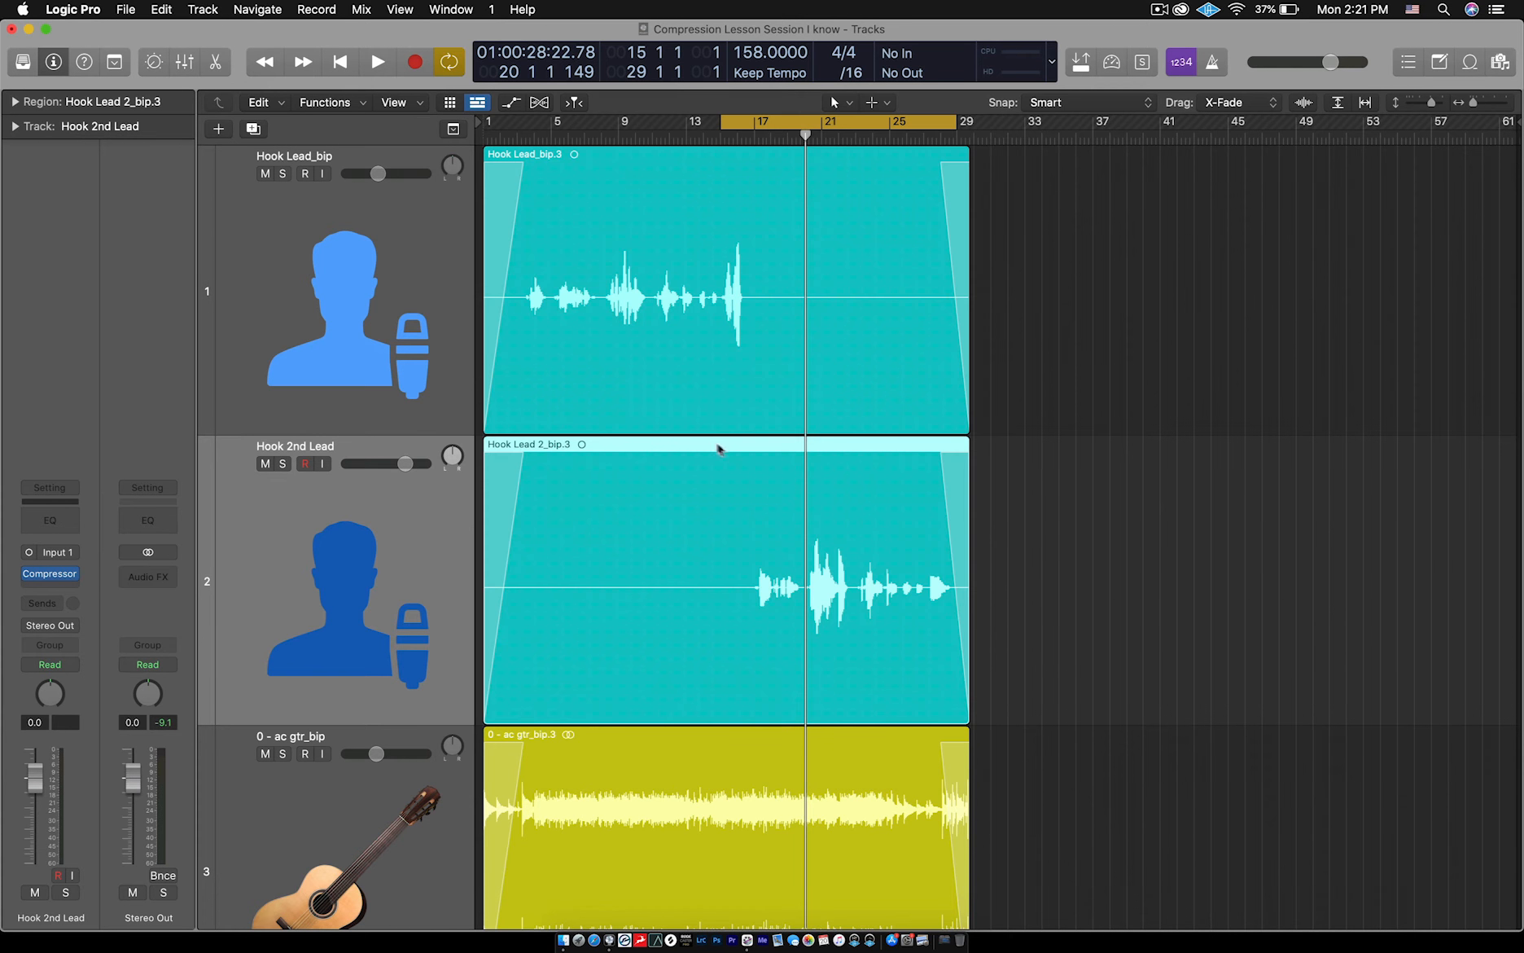
Compare the channel strips and vocal waveforms of the Hook Lead_bip and Hook 2nd Lead tracks.
{"action": "left_click", "coordinate": [411, 326]}
{"action": "left_click", "coordinate": [342, 576]}
{"action": "left_click", "coordinate": [436, 277]}
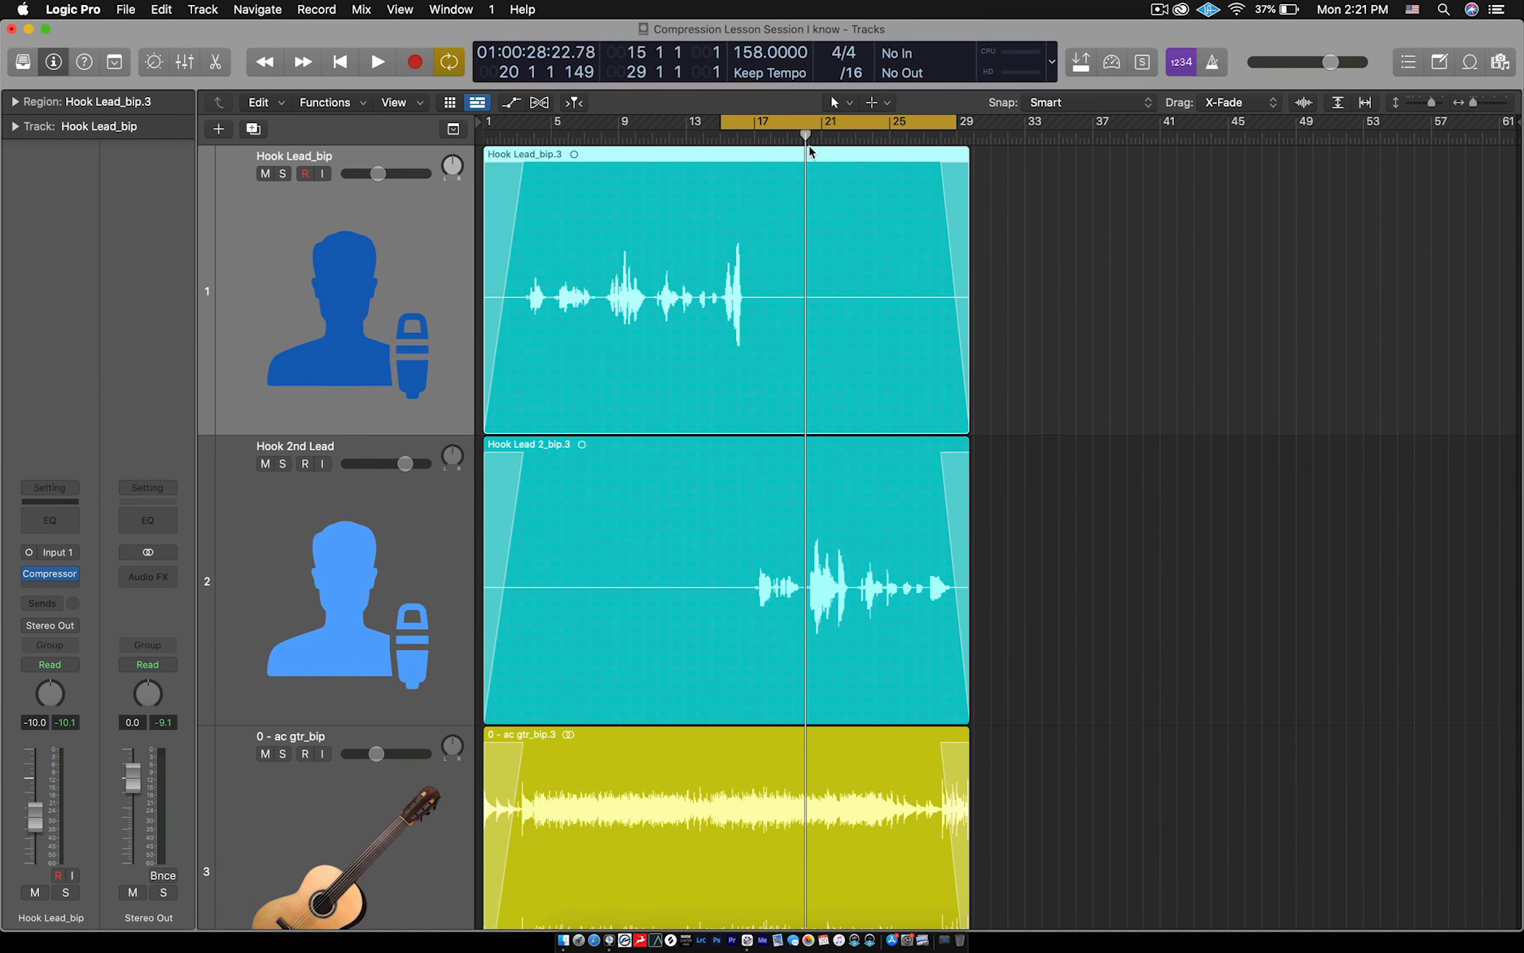
{"action": "key", "text": "super+Right"}
{"action": "key", "text": "super+Right"}
{"action": "key", "text": "super+Right"}
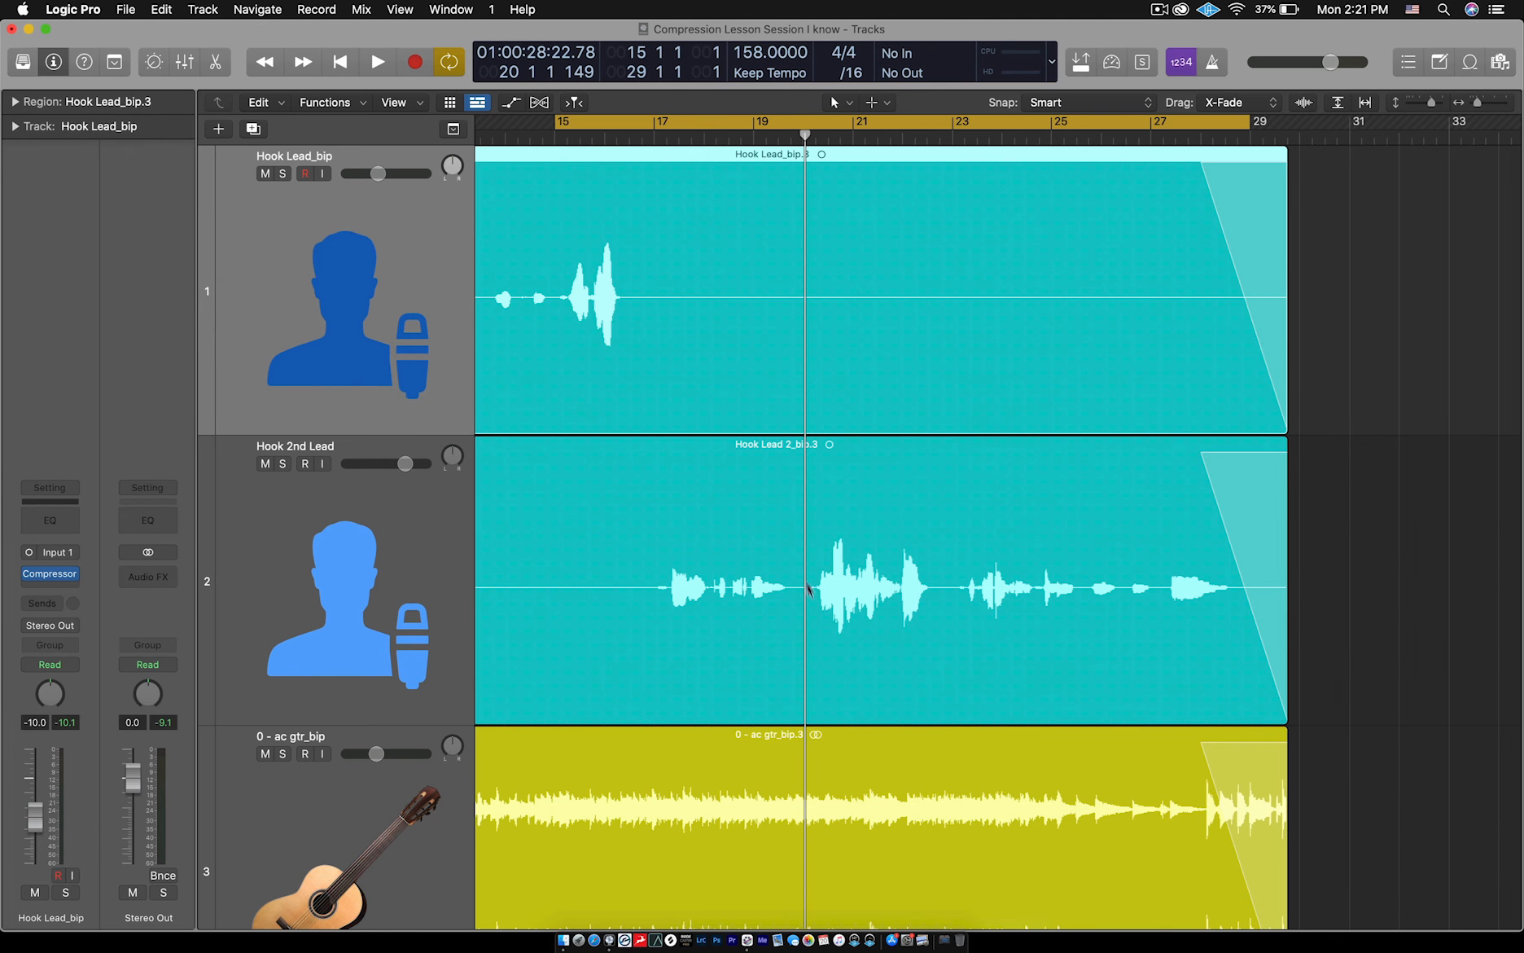
{"action": "key", "text": "super+Left"}
{"action": "key", "text": "super+Left"}
{"action": "key", "text": "super+Left"}
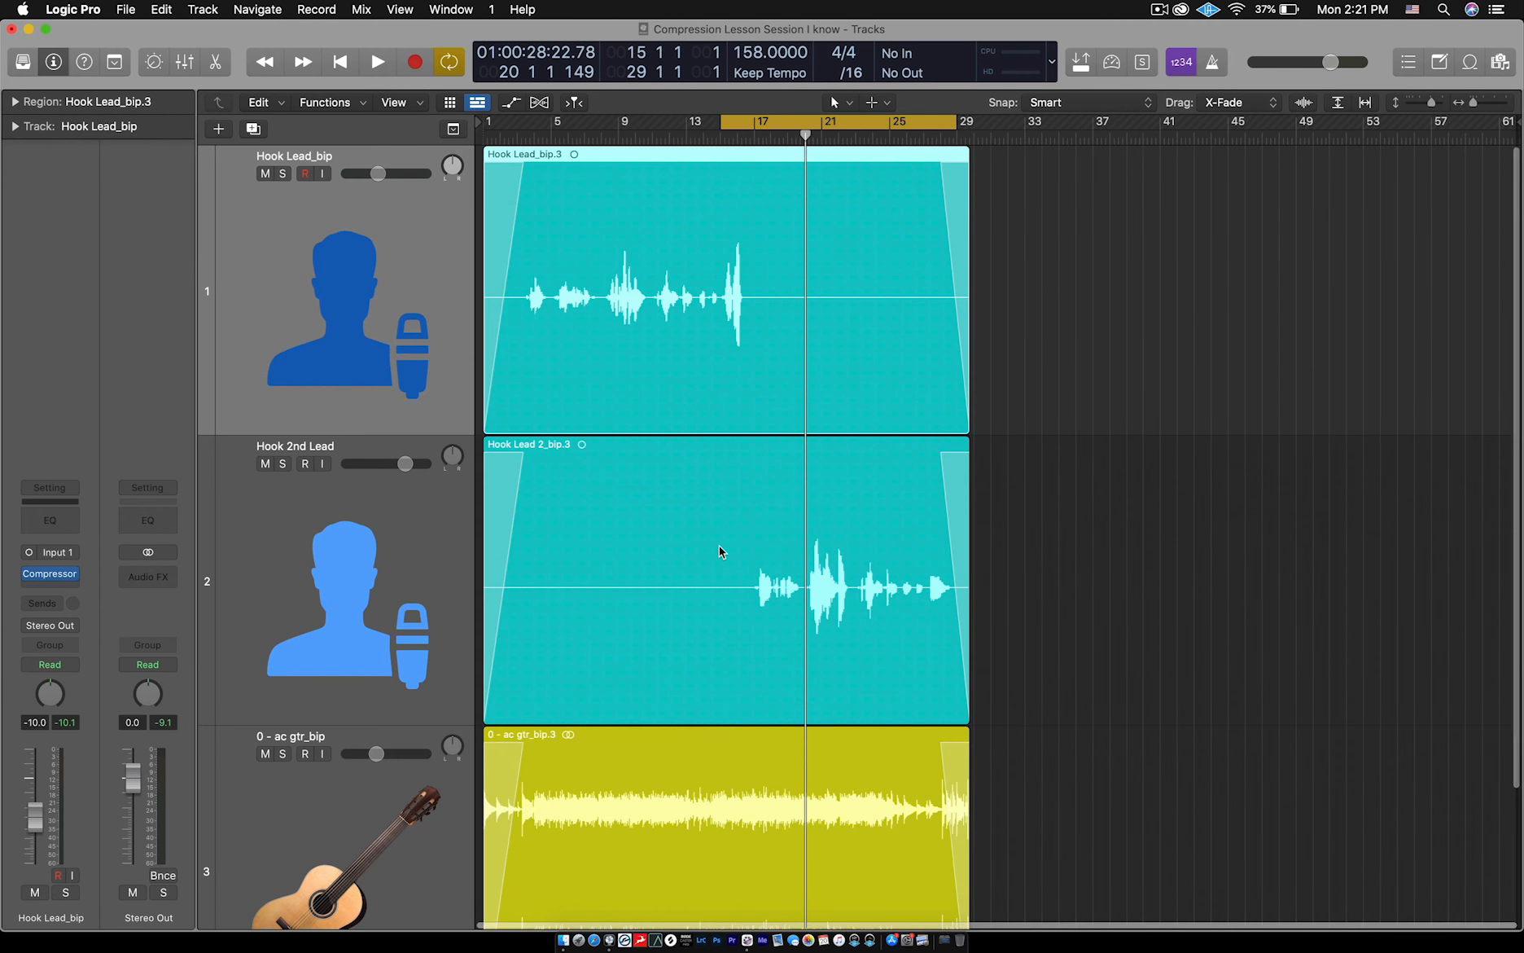
Extend the cycle range back to bar 1 so it spans bars 1 to 29.
{"action": "left_click", "coordinate": [719, 546]}
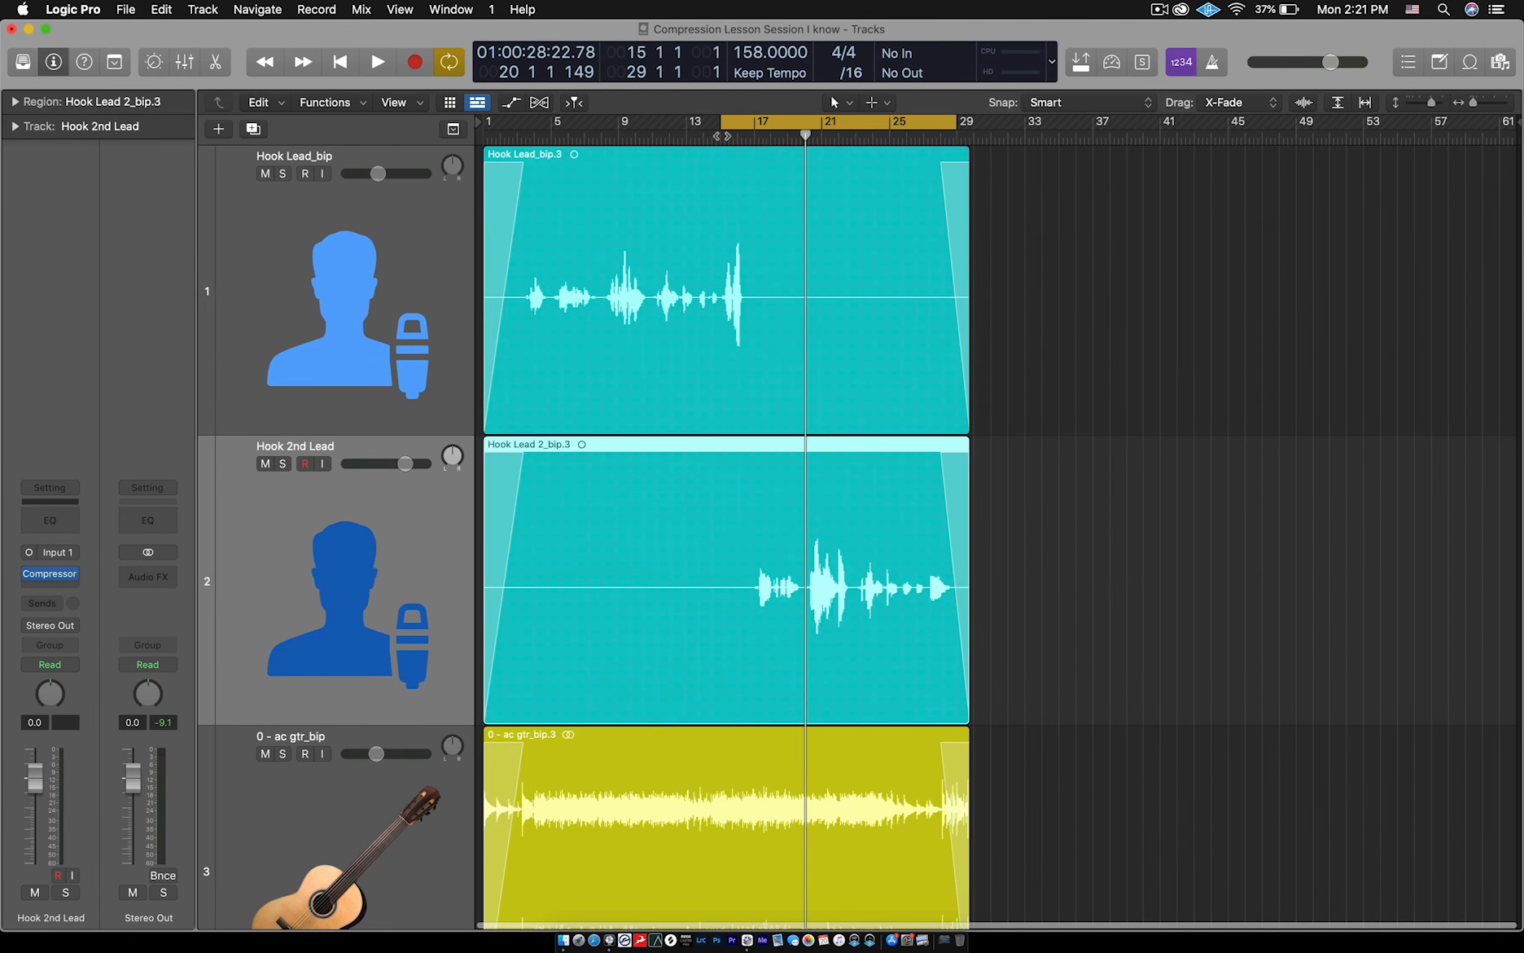
{"action": "left_click_drag", "start_coordinate": [721, 124], "coordinate": [486, 124]}
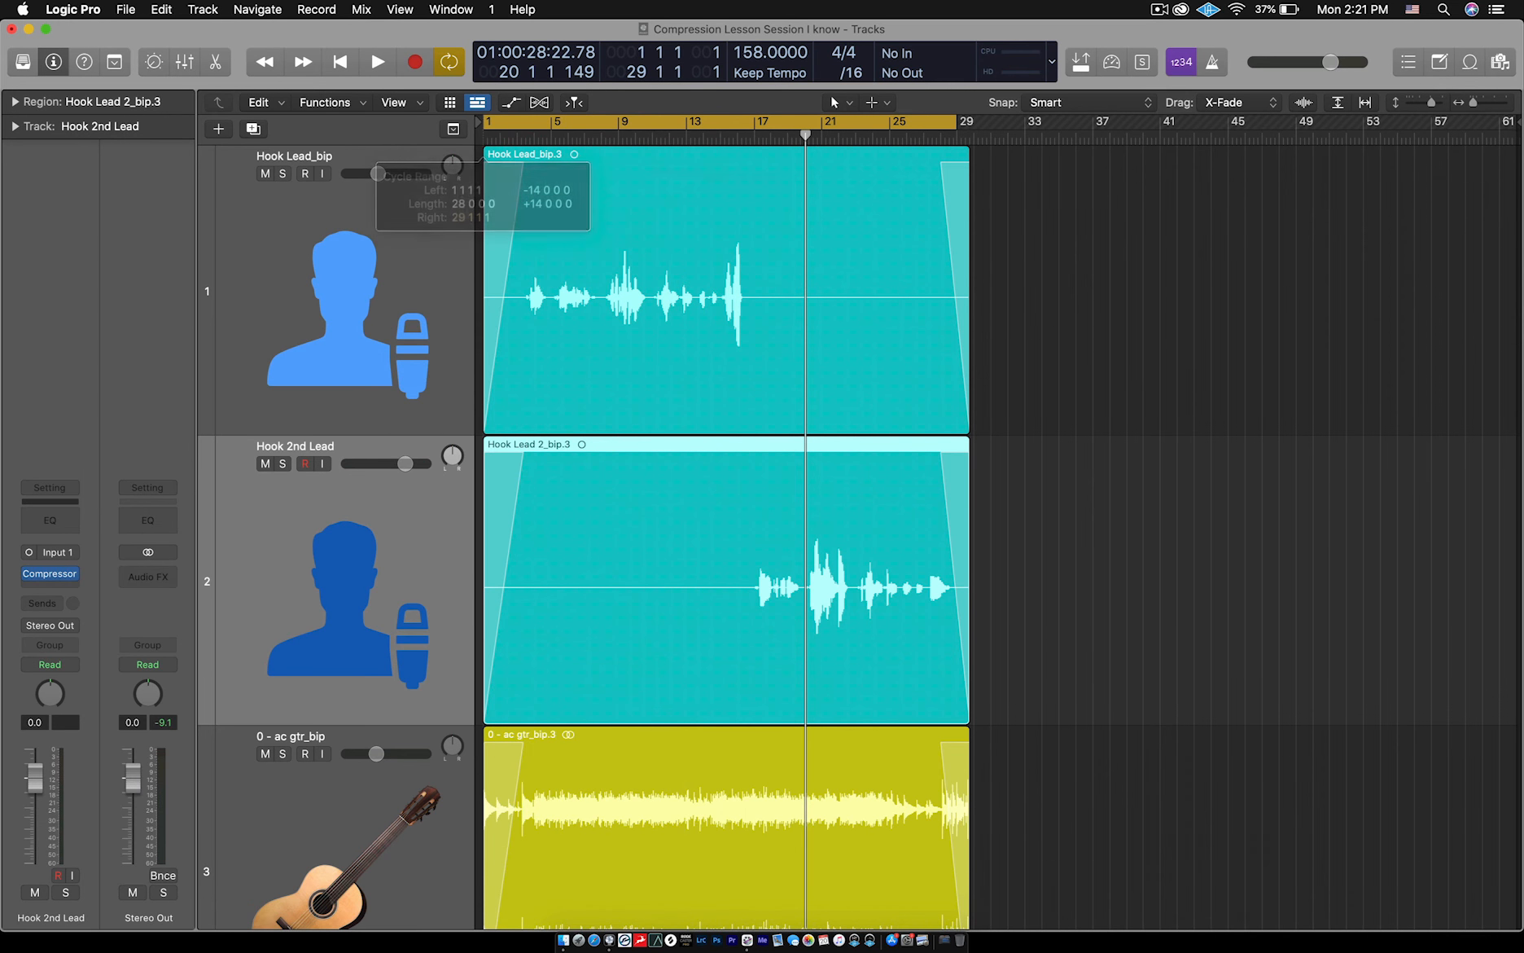
{"action": "left_click", "coordinate": [1306, 343]}
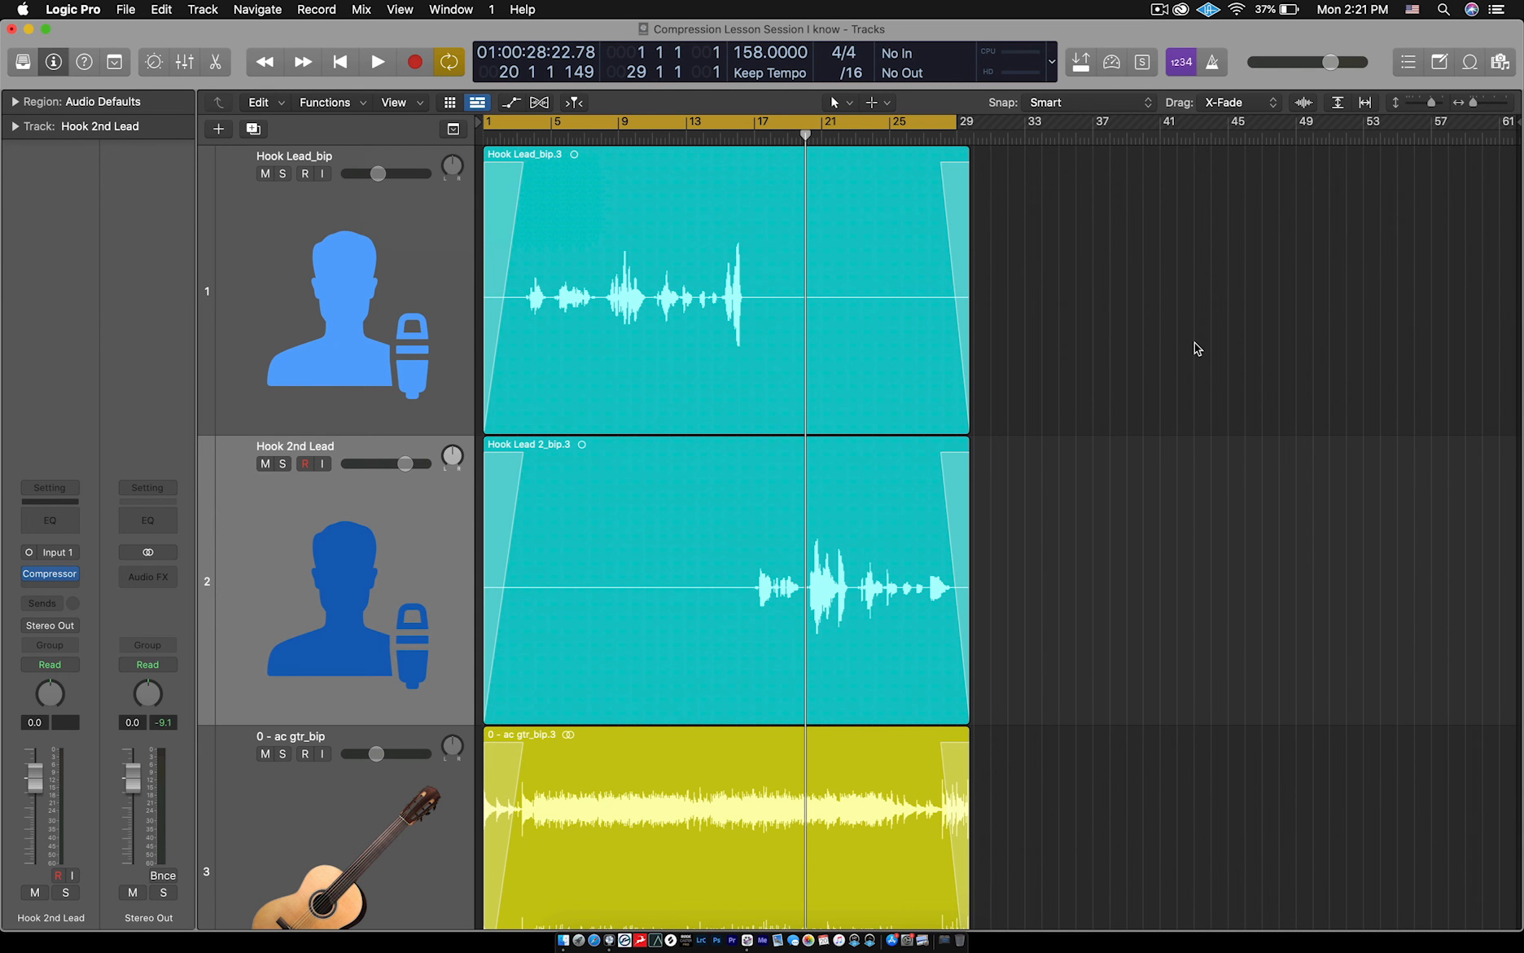
{"action": "left_click", "coordinate": [380, 298]}
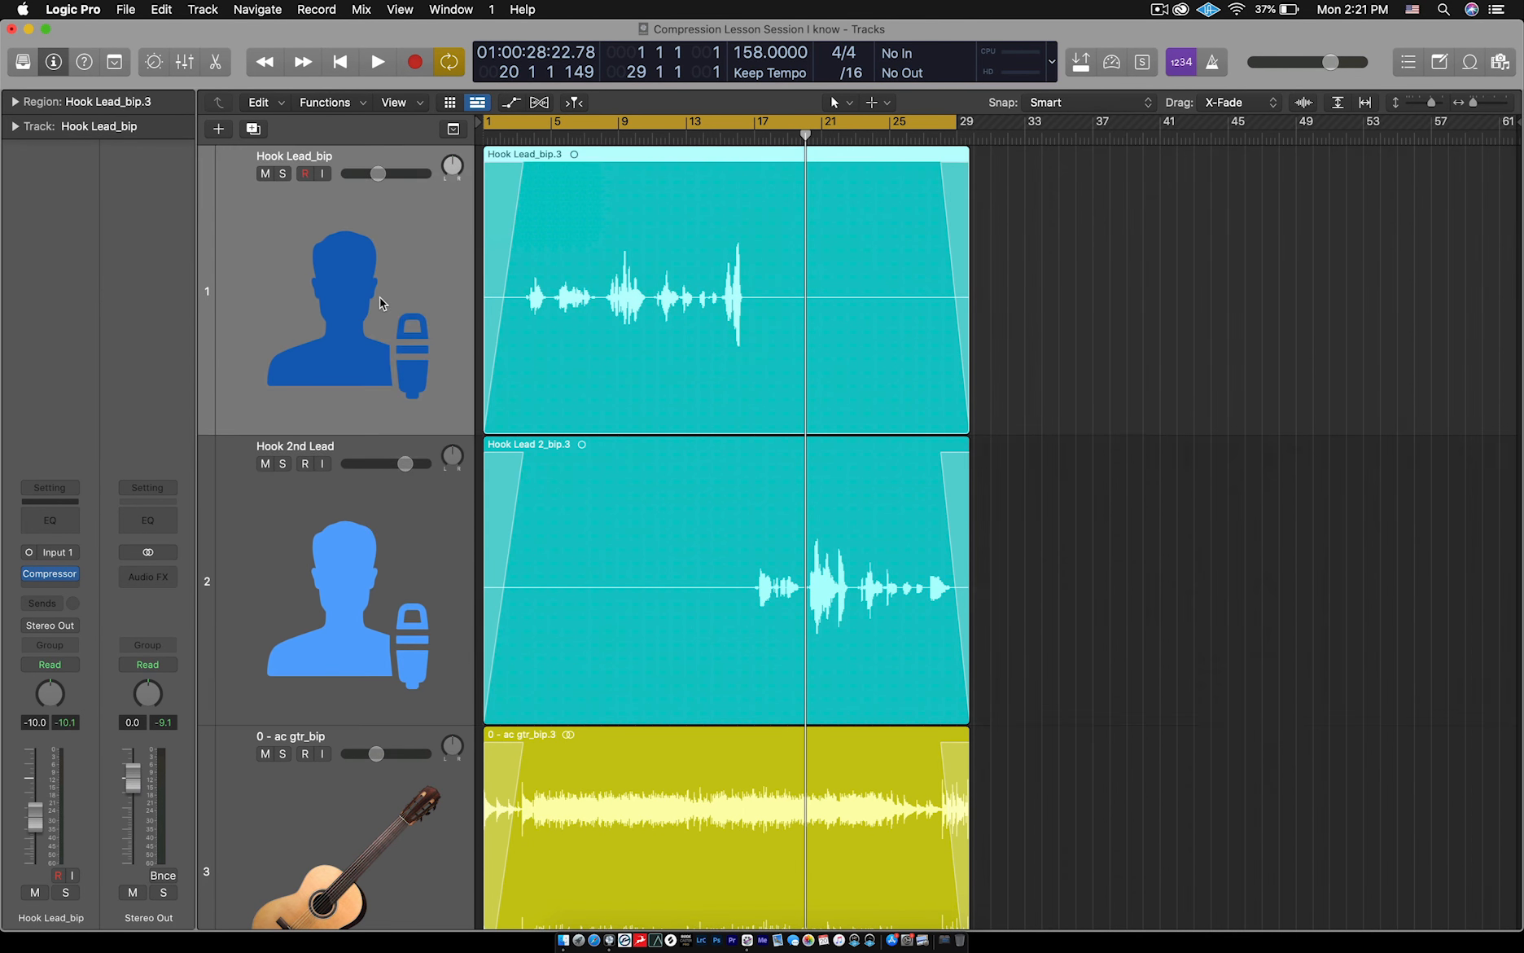
{"action": "left_click", "coordinate": [57, 584]}
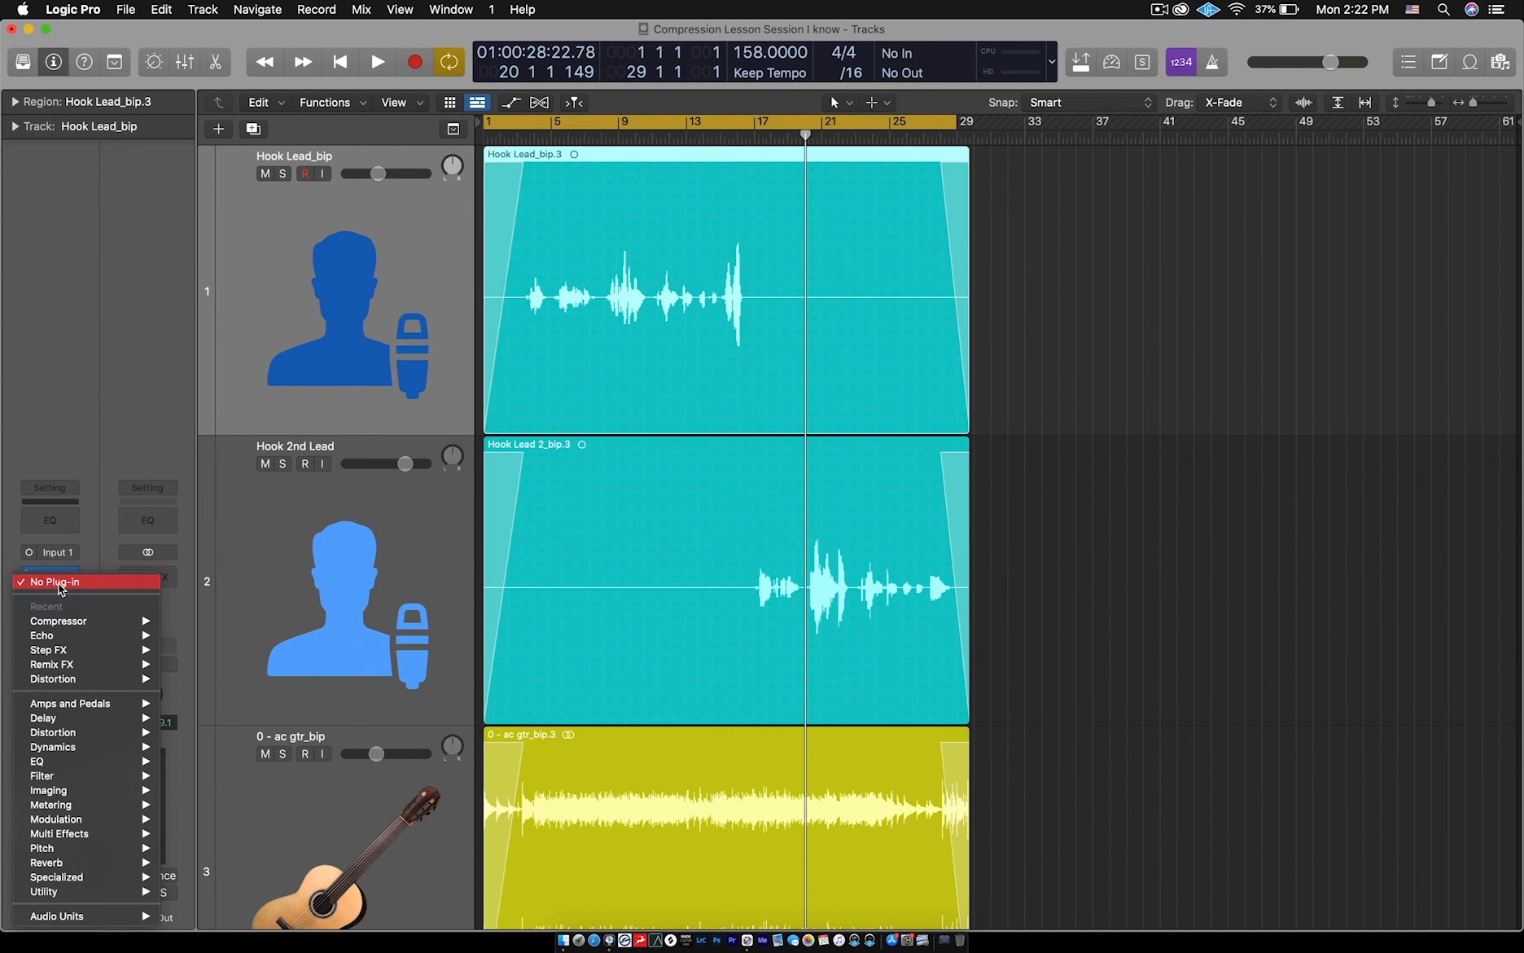
{"action": "left_click", "coordinate": [927, 565]}
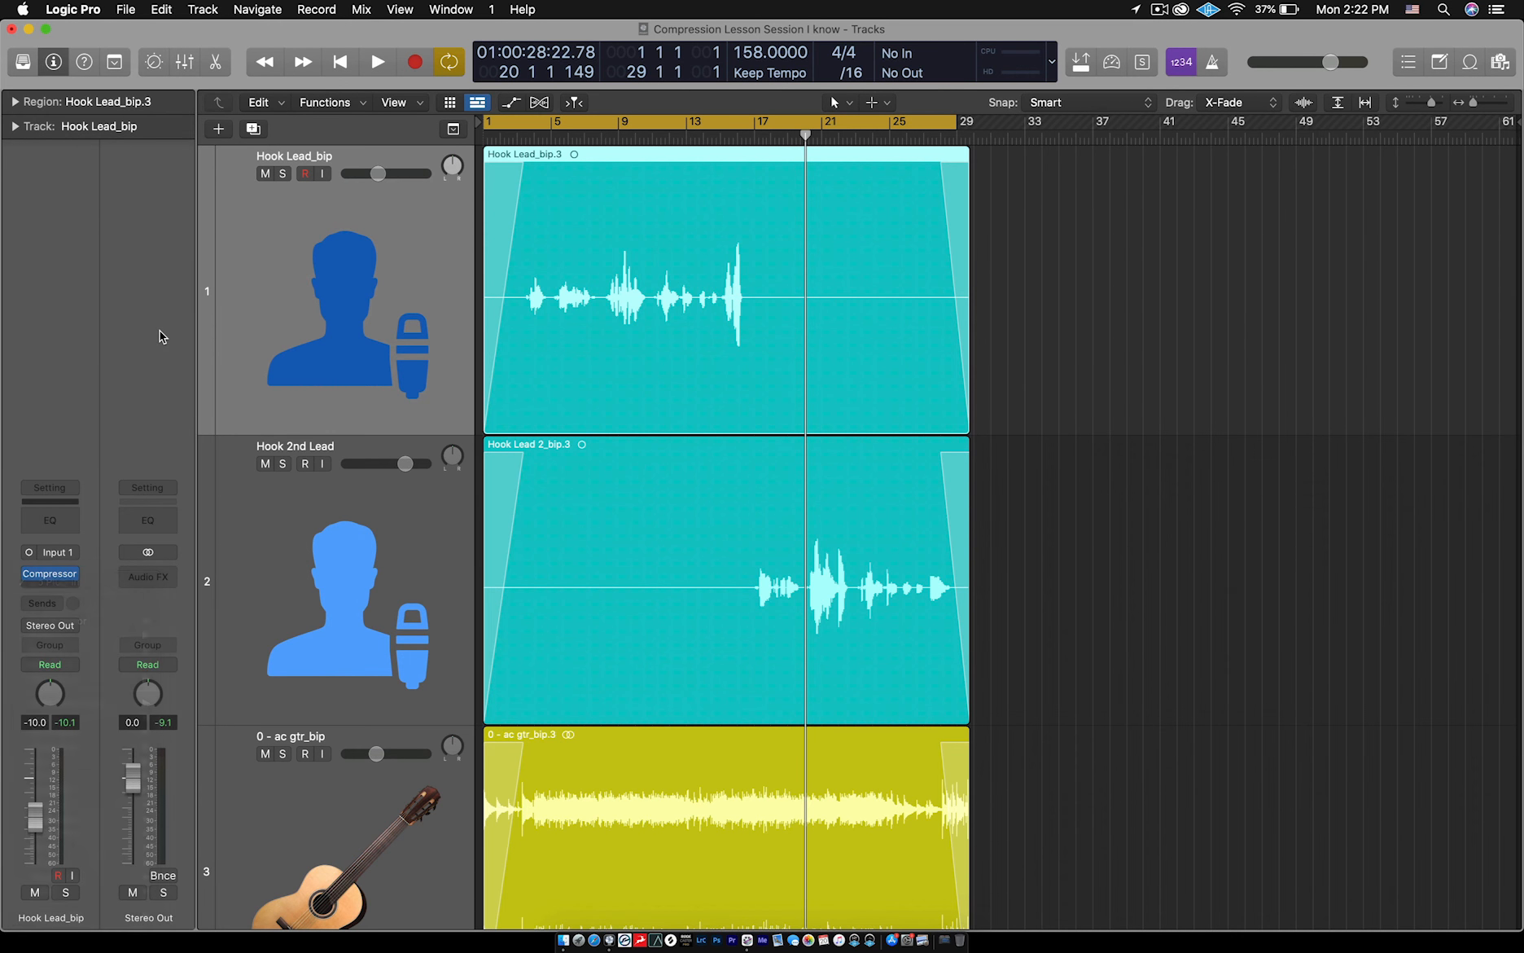
{"action": "left_click", "coordinate": [1187, 280]}
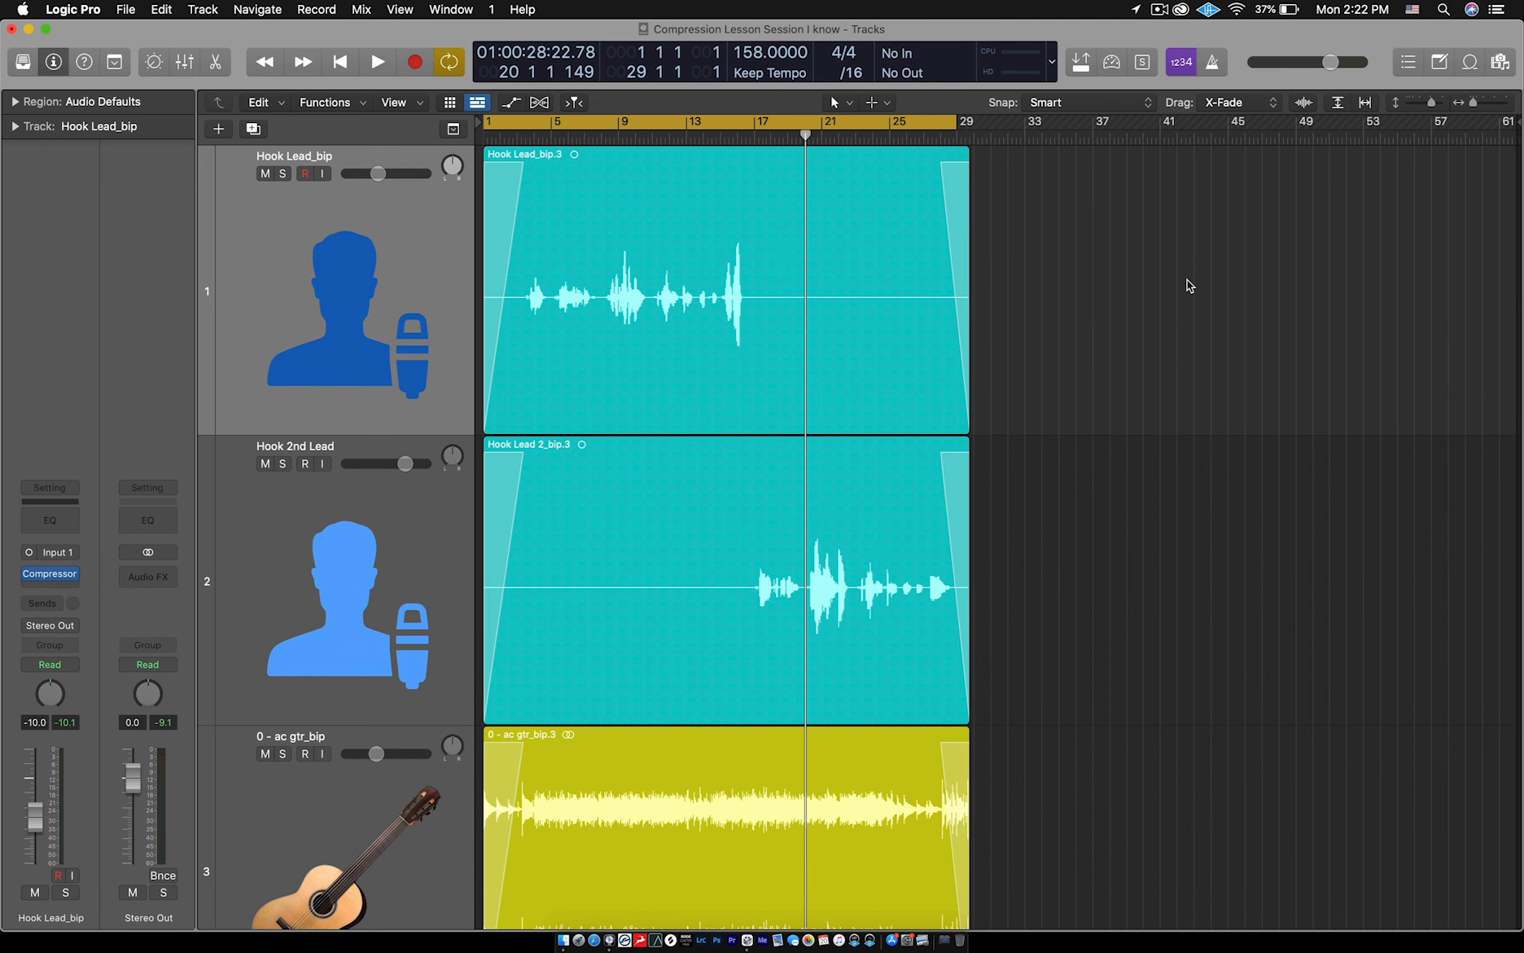
Mute the region on the Hook Lead_bip track, unmute it, and clear the region selection.
{"action": "left_click", "coordinate": [688, 246]}
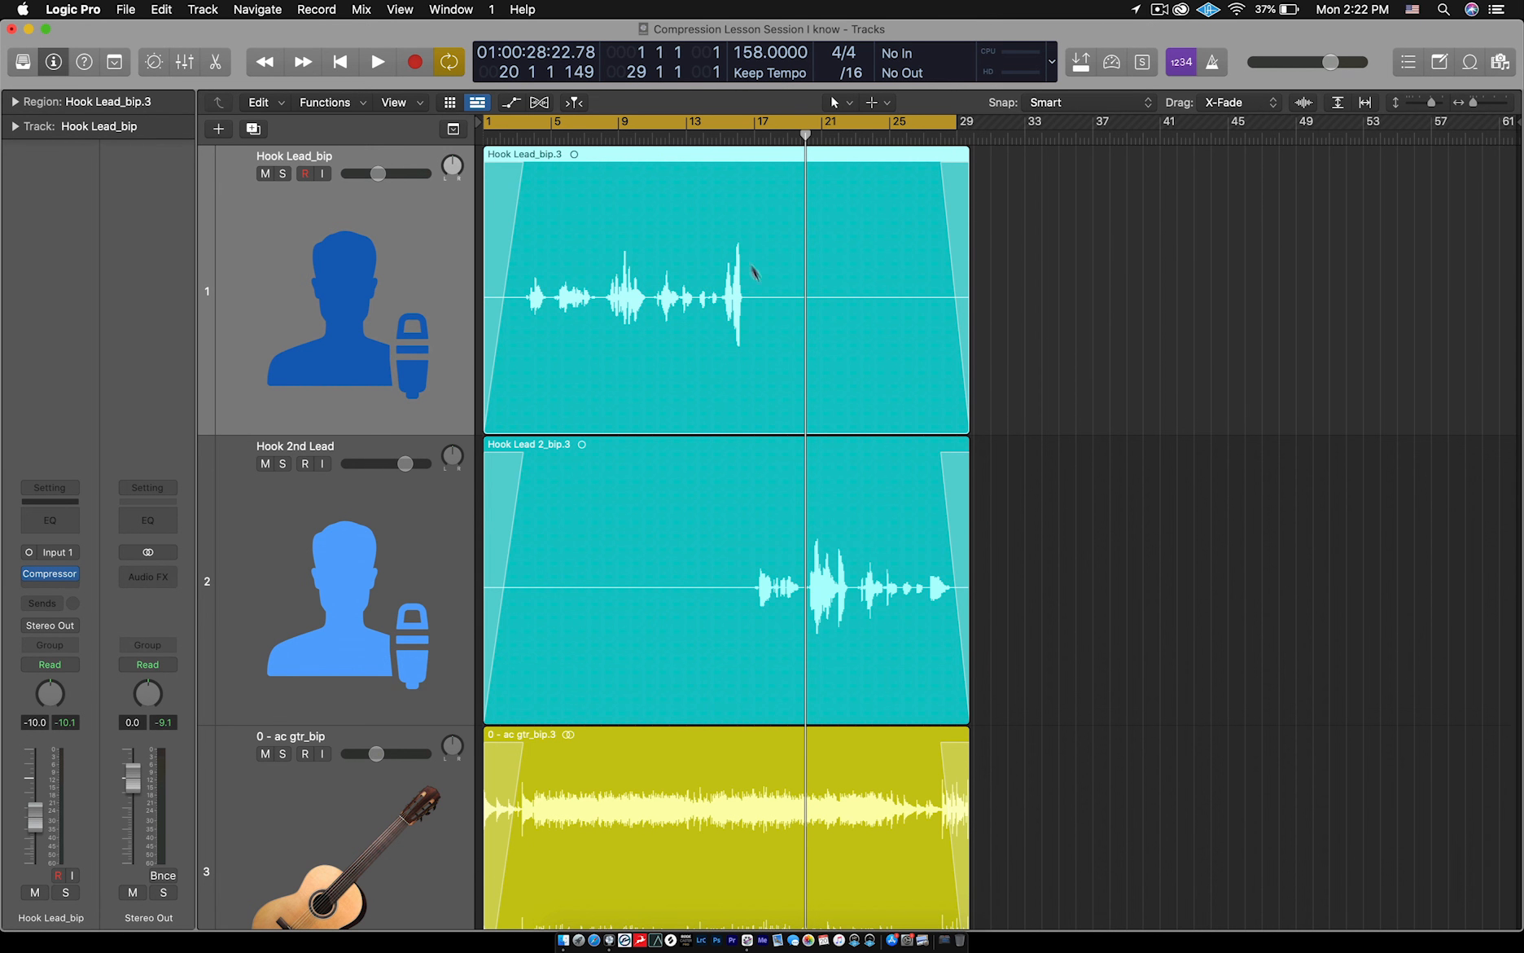
{"action": "left_click", "coordinate": [1126, 295]}
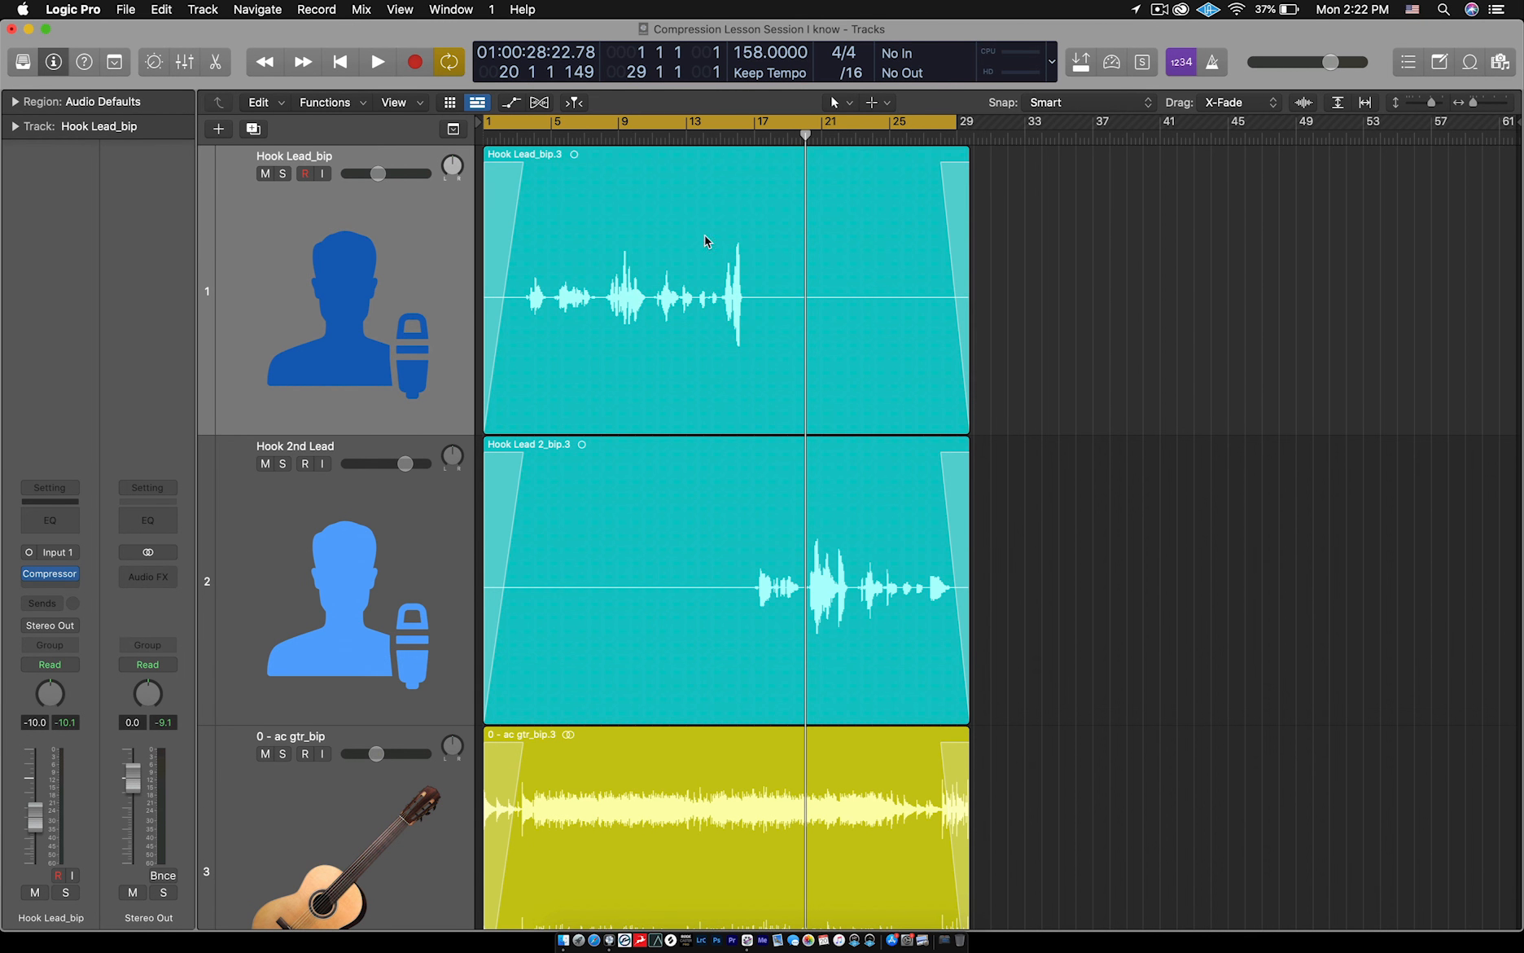
{"action": "left_click", "coordinate": [705, 241]}
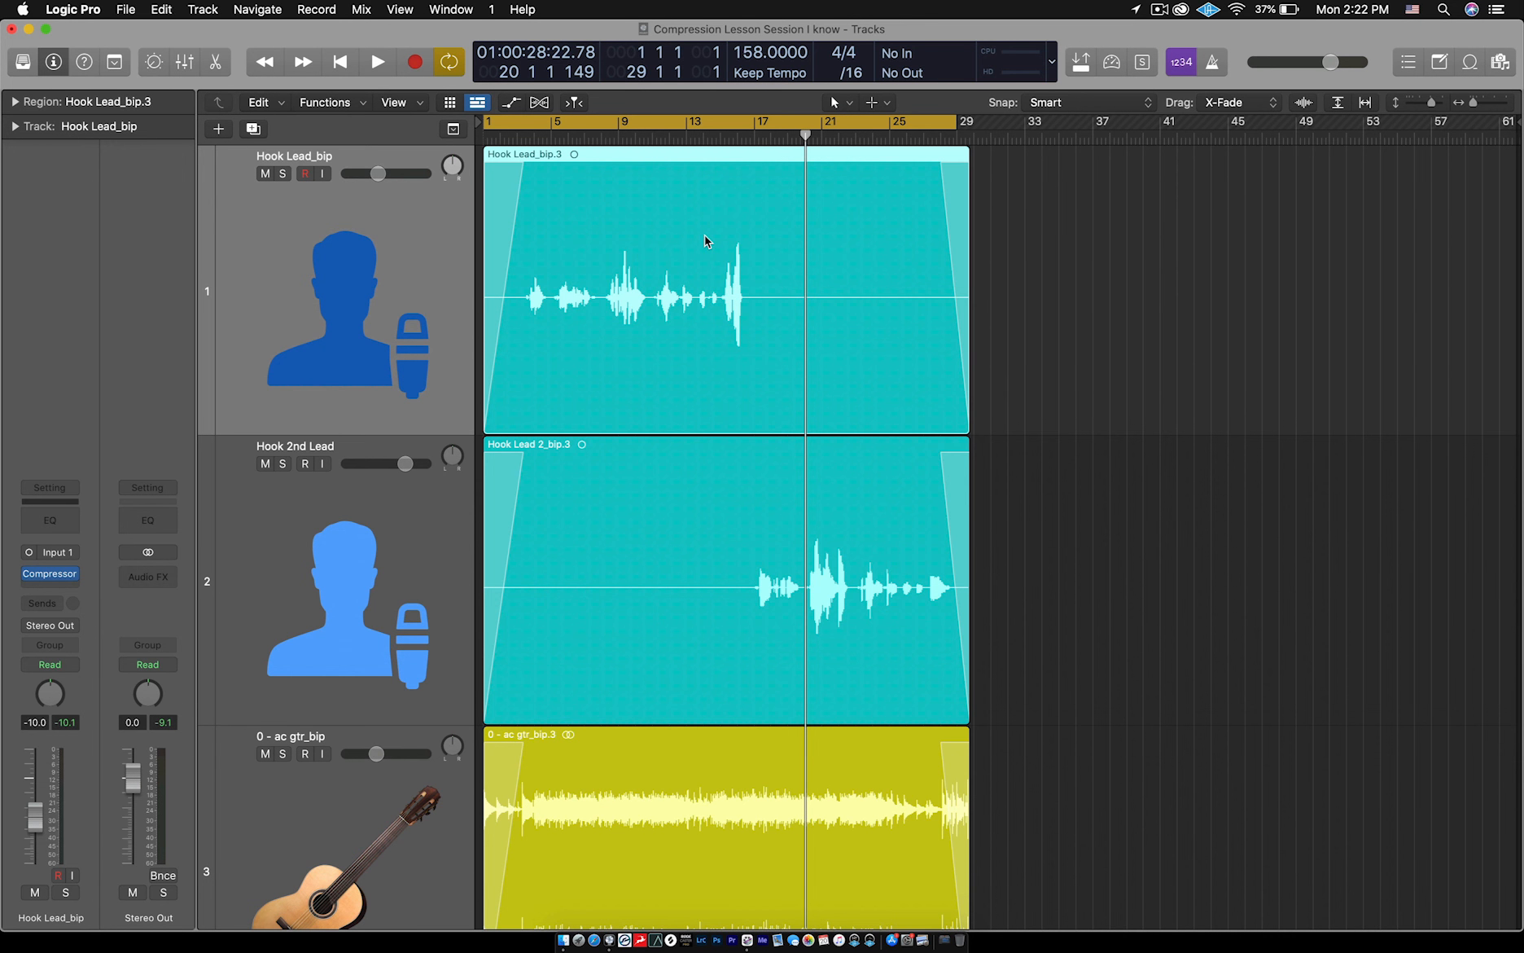
{"action": "key", "text": "m"}
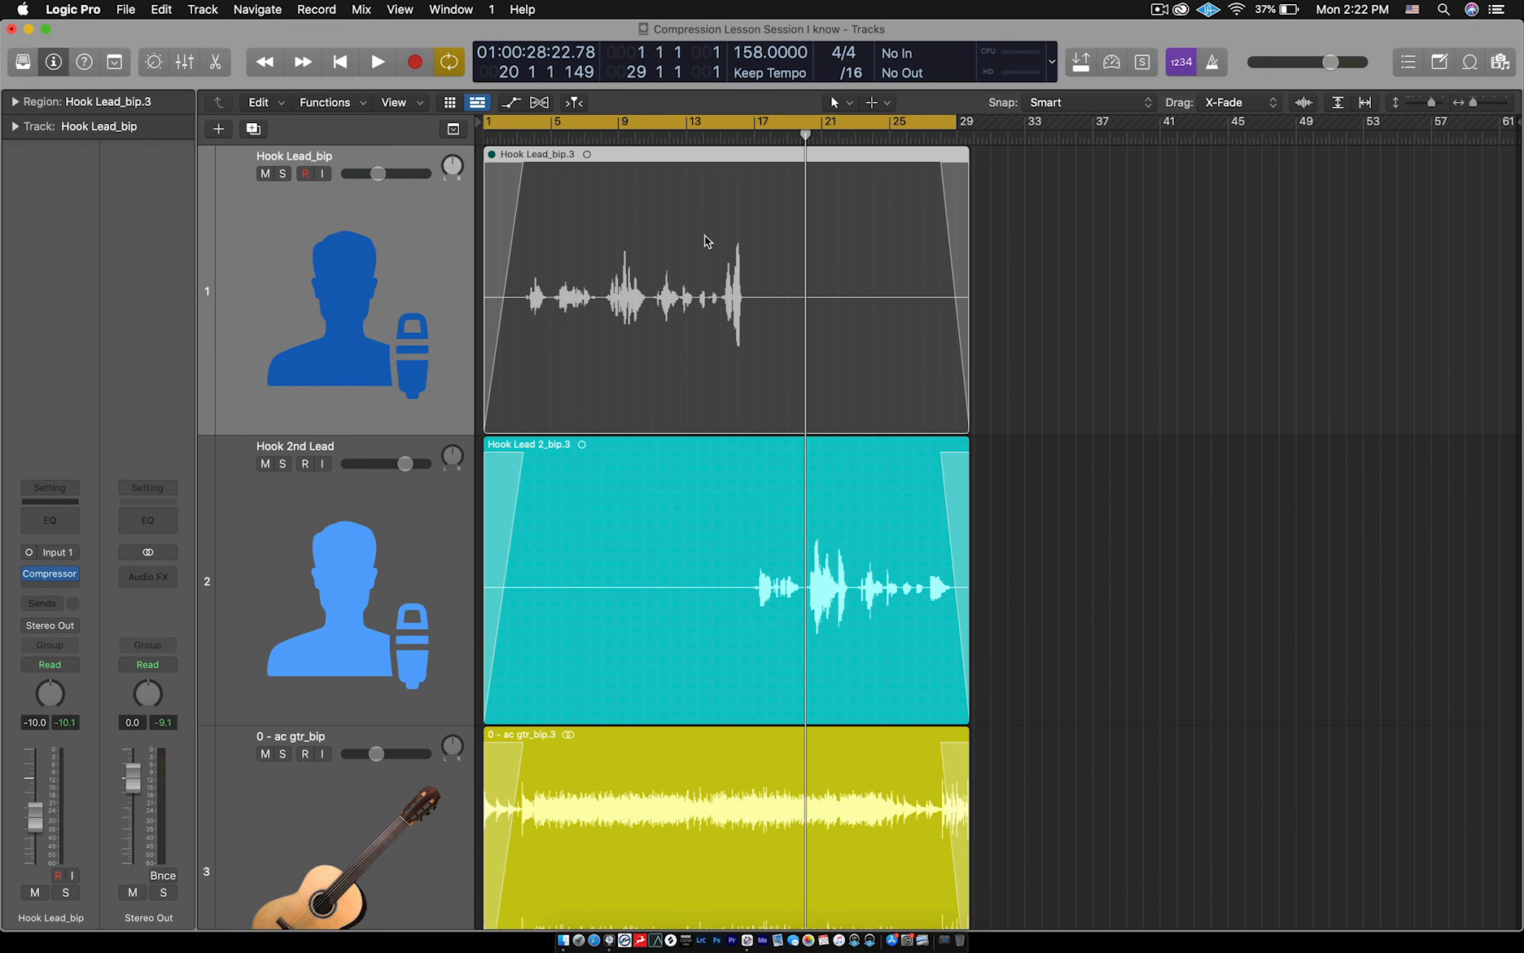
{"action": "key", "text": "m"}
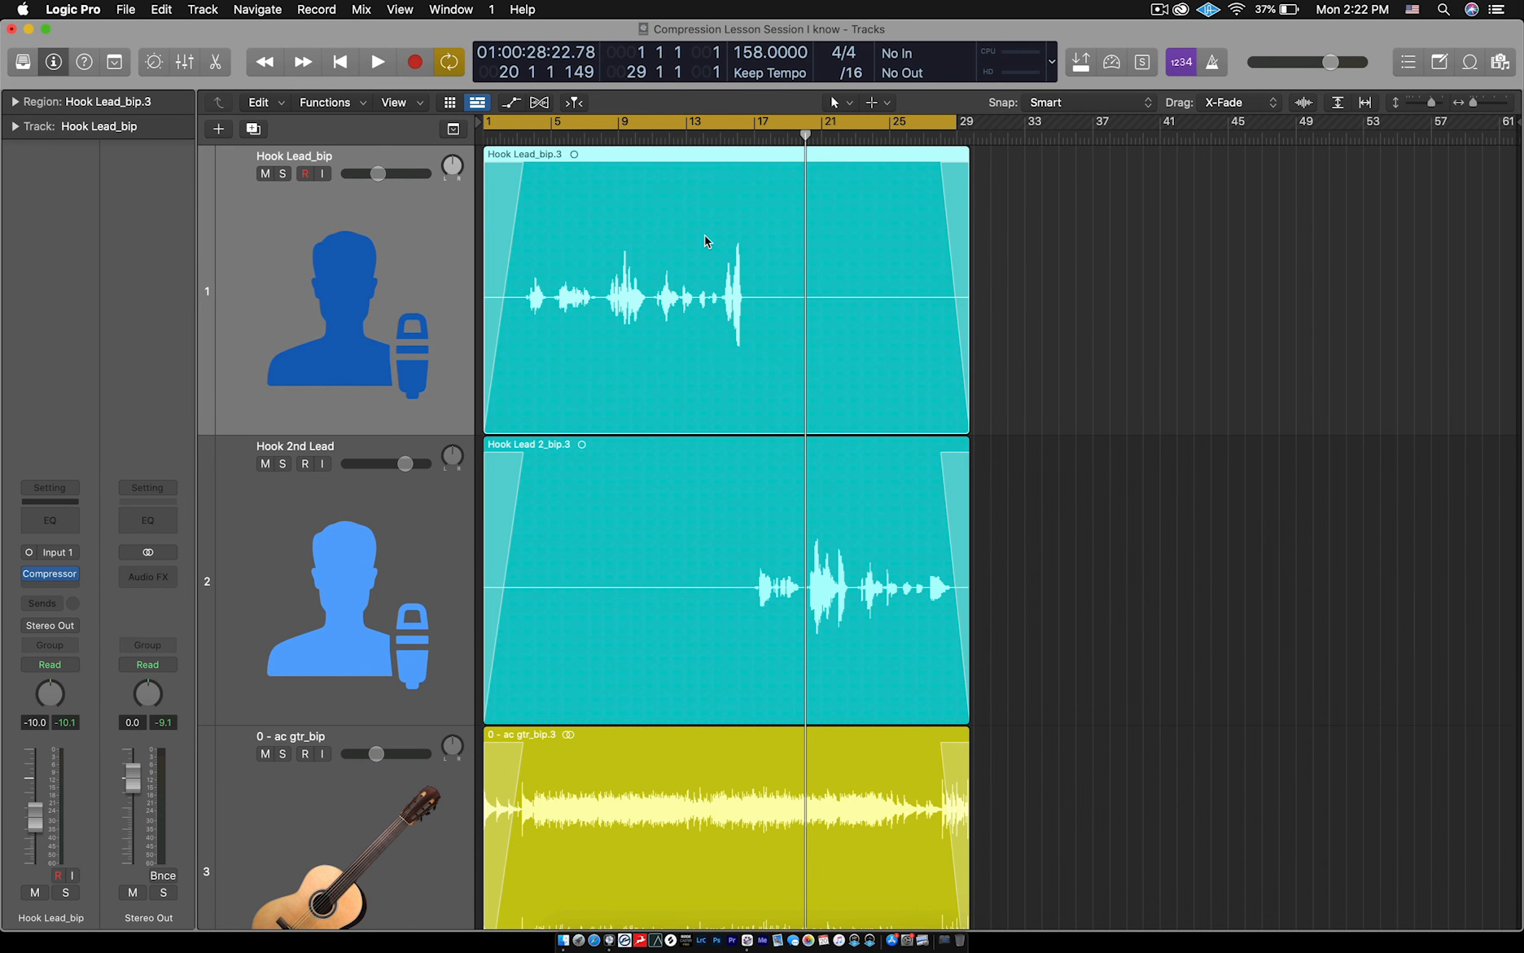
{"action": "left_click", "coordinate": [1078, 281]}
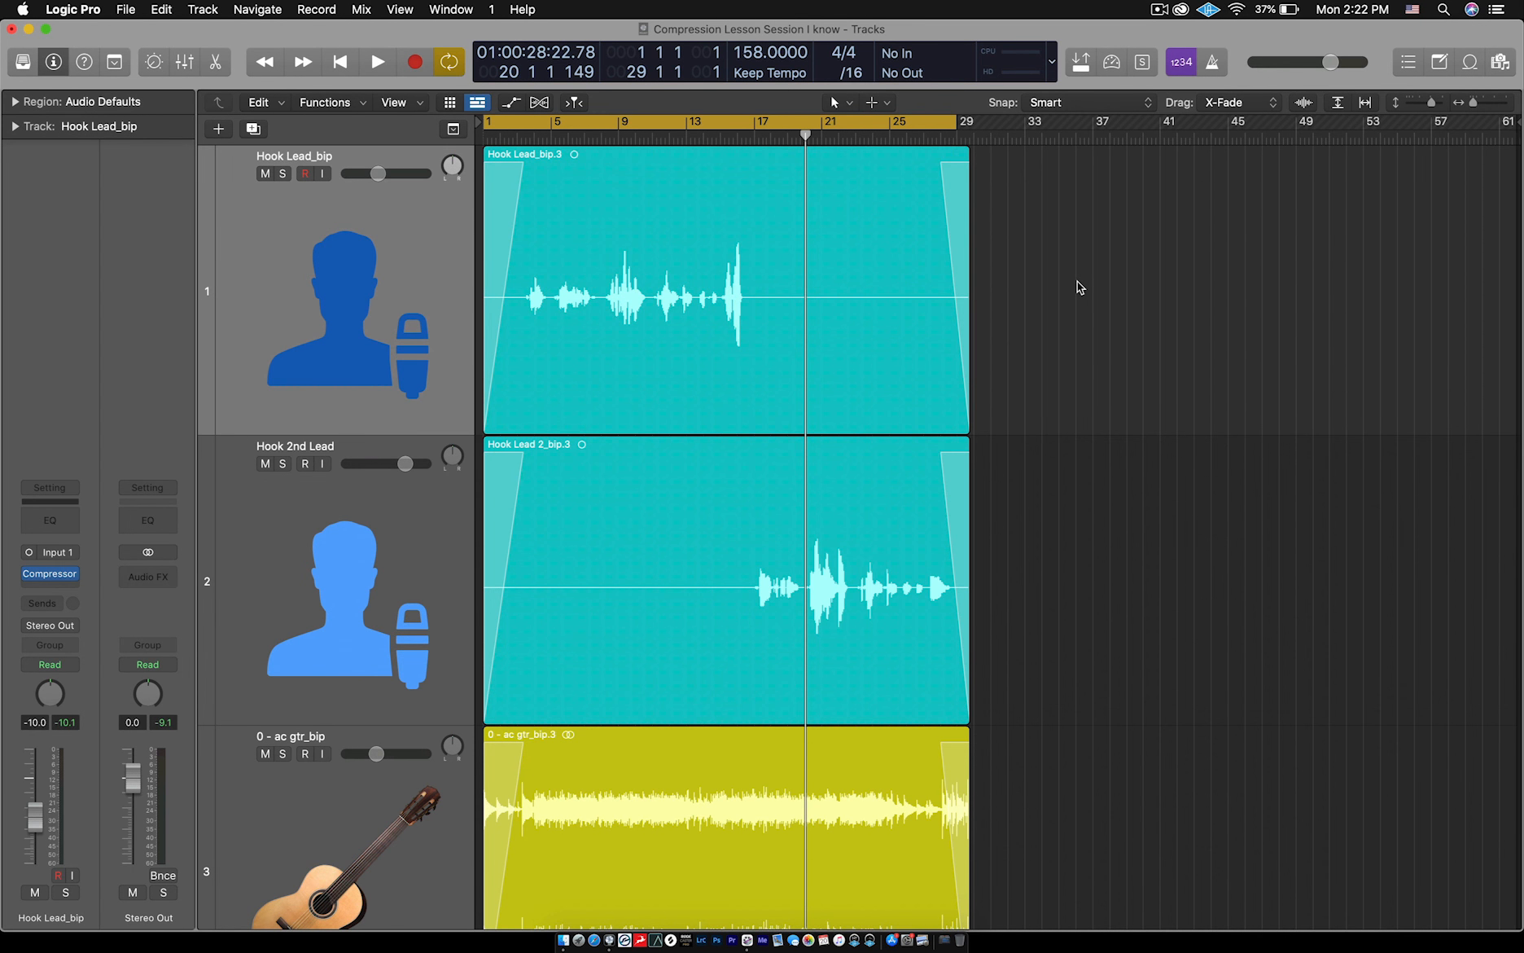
Start Bounce In Place for the region on the Hook Lead_bip track.
{"action": "left_click", "coordinate": [635, 260]}
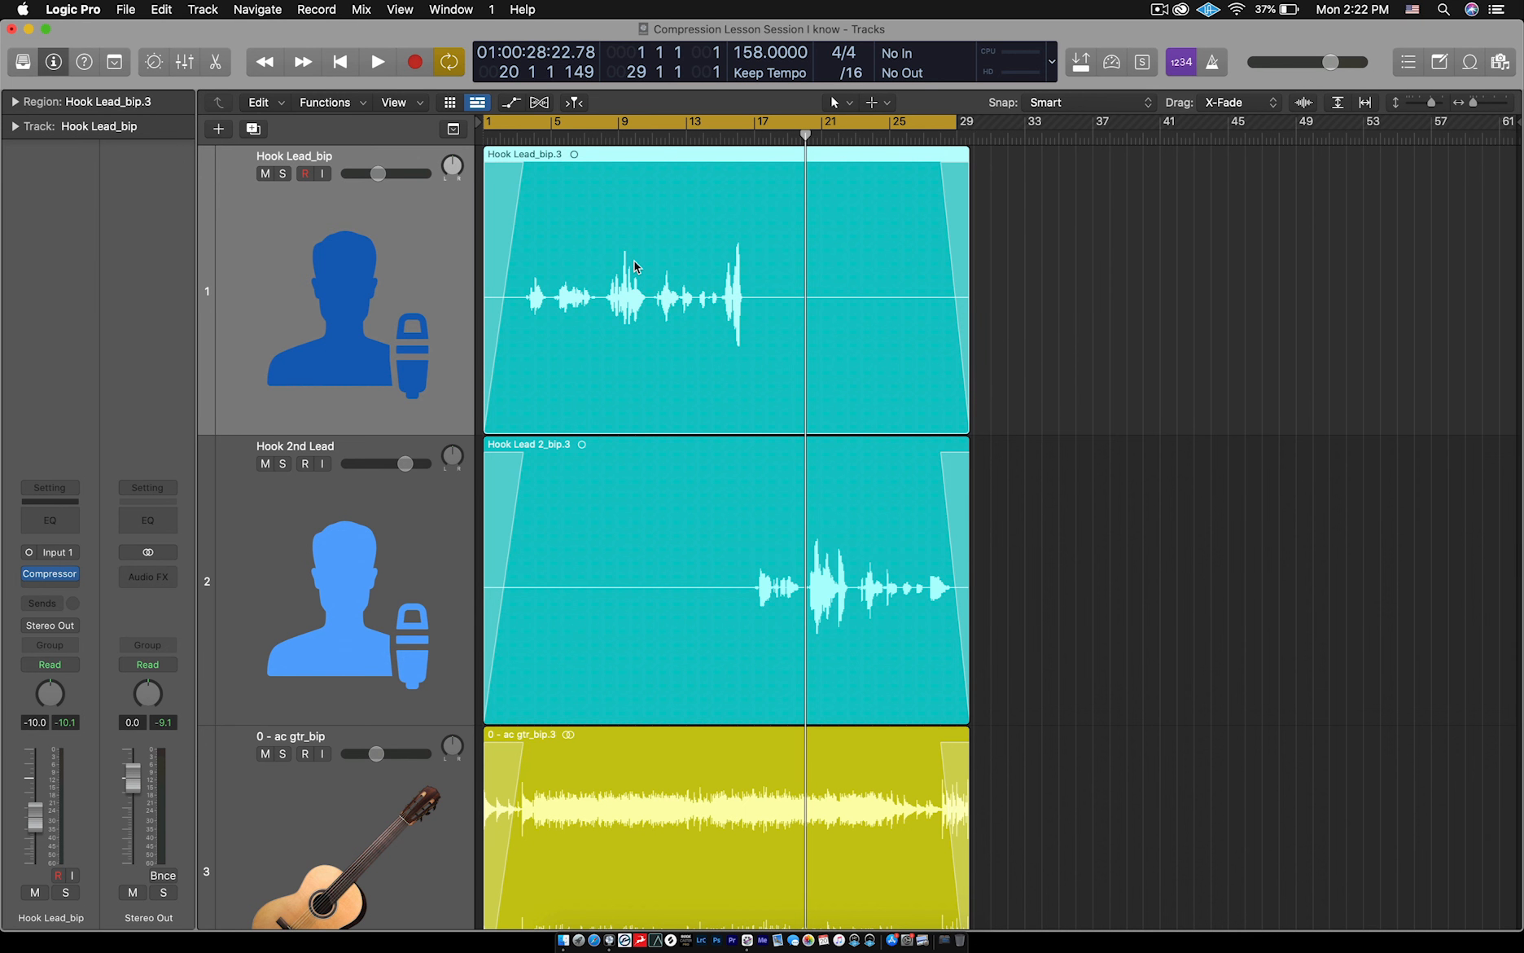
{"action": "right_click", "coordinate": [635, 260]}
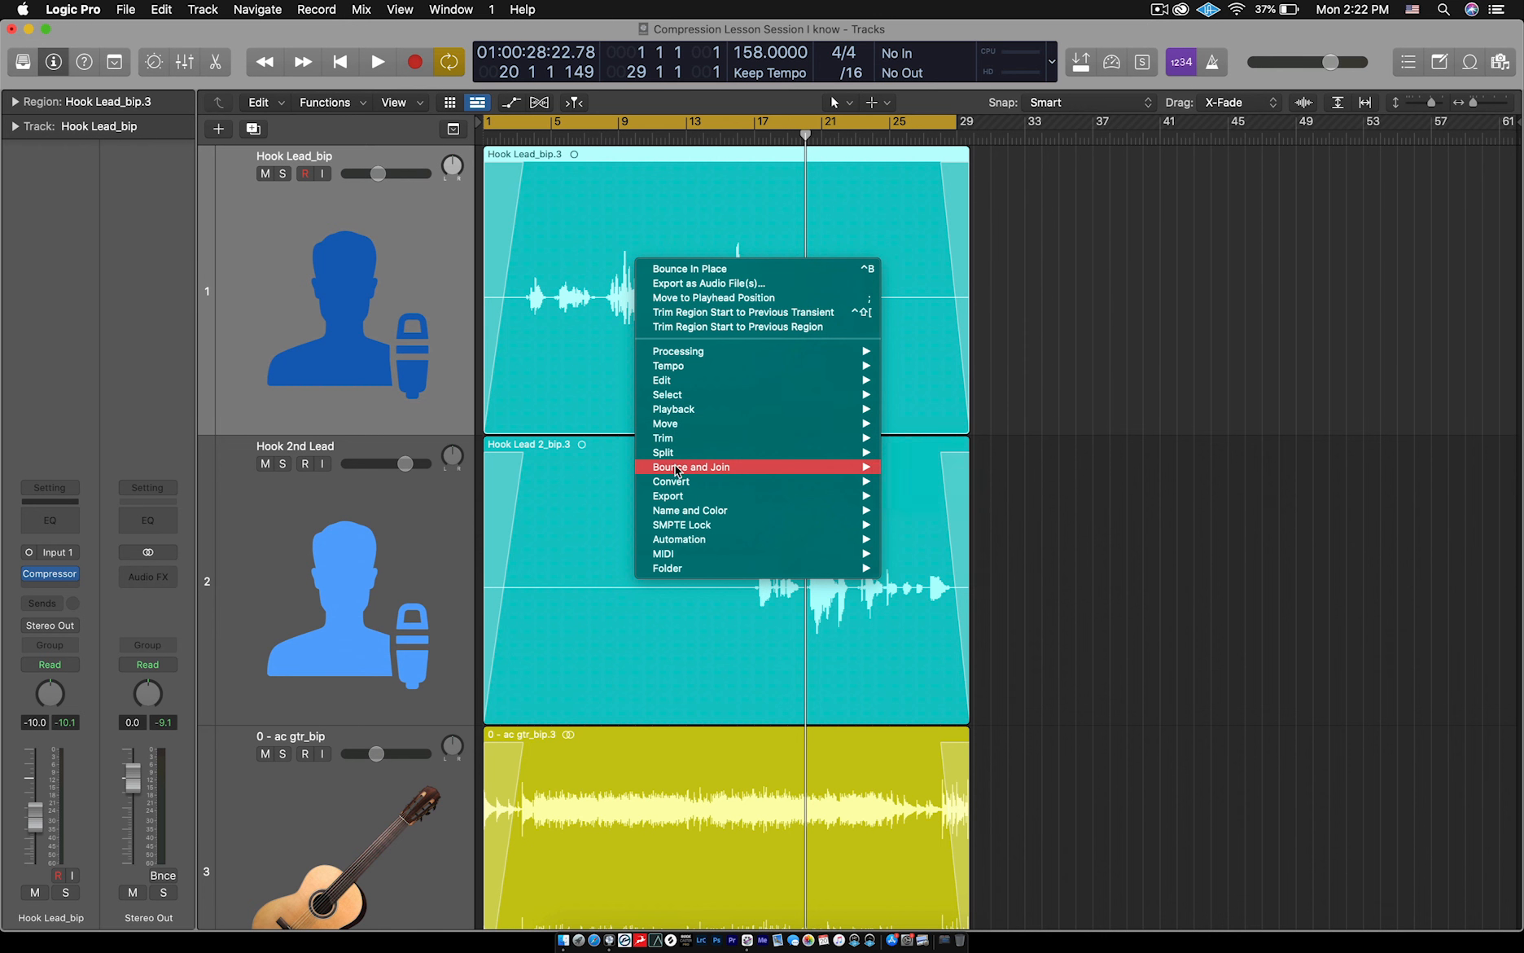
{"action": "mouse_move", "coordinate": [668, 471]}
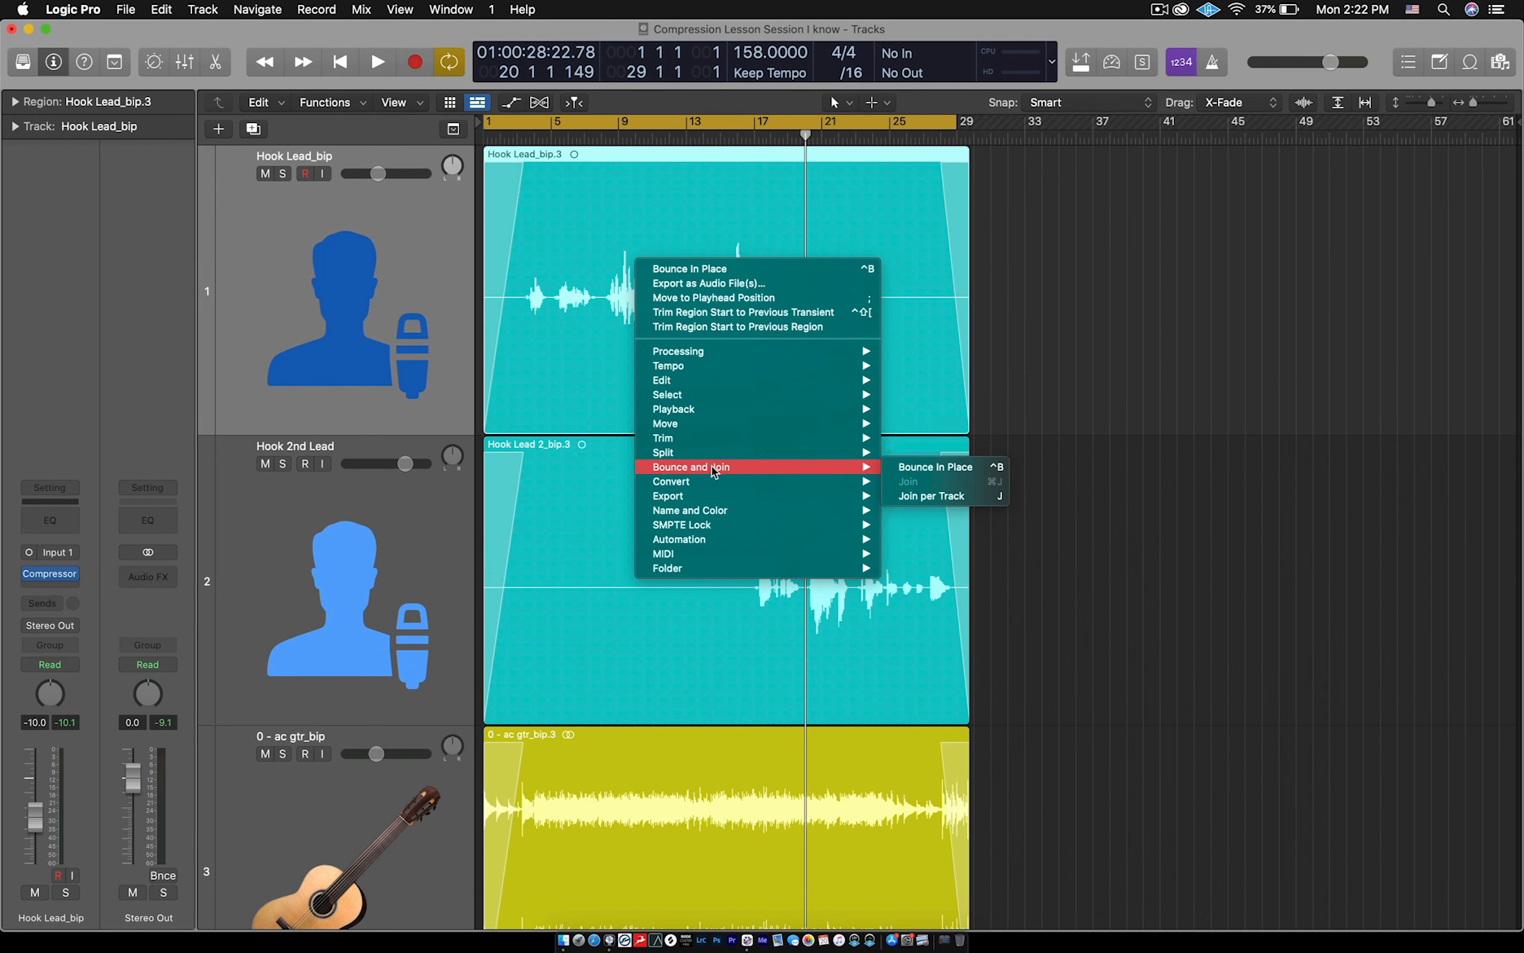
{"action": "left_click", "coordinate": [950, 470]}
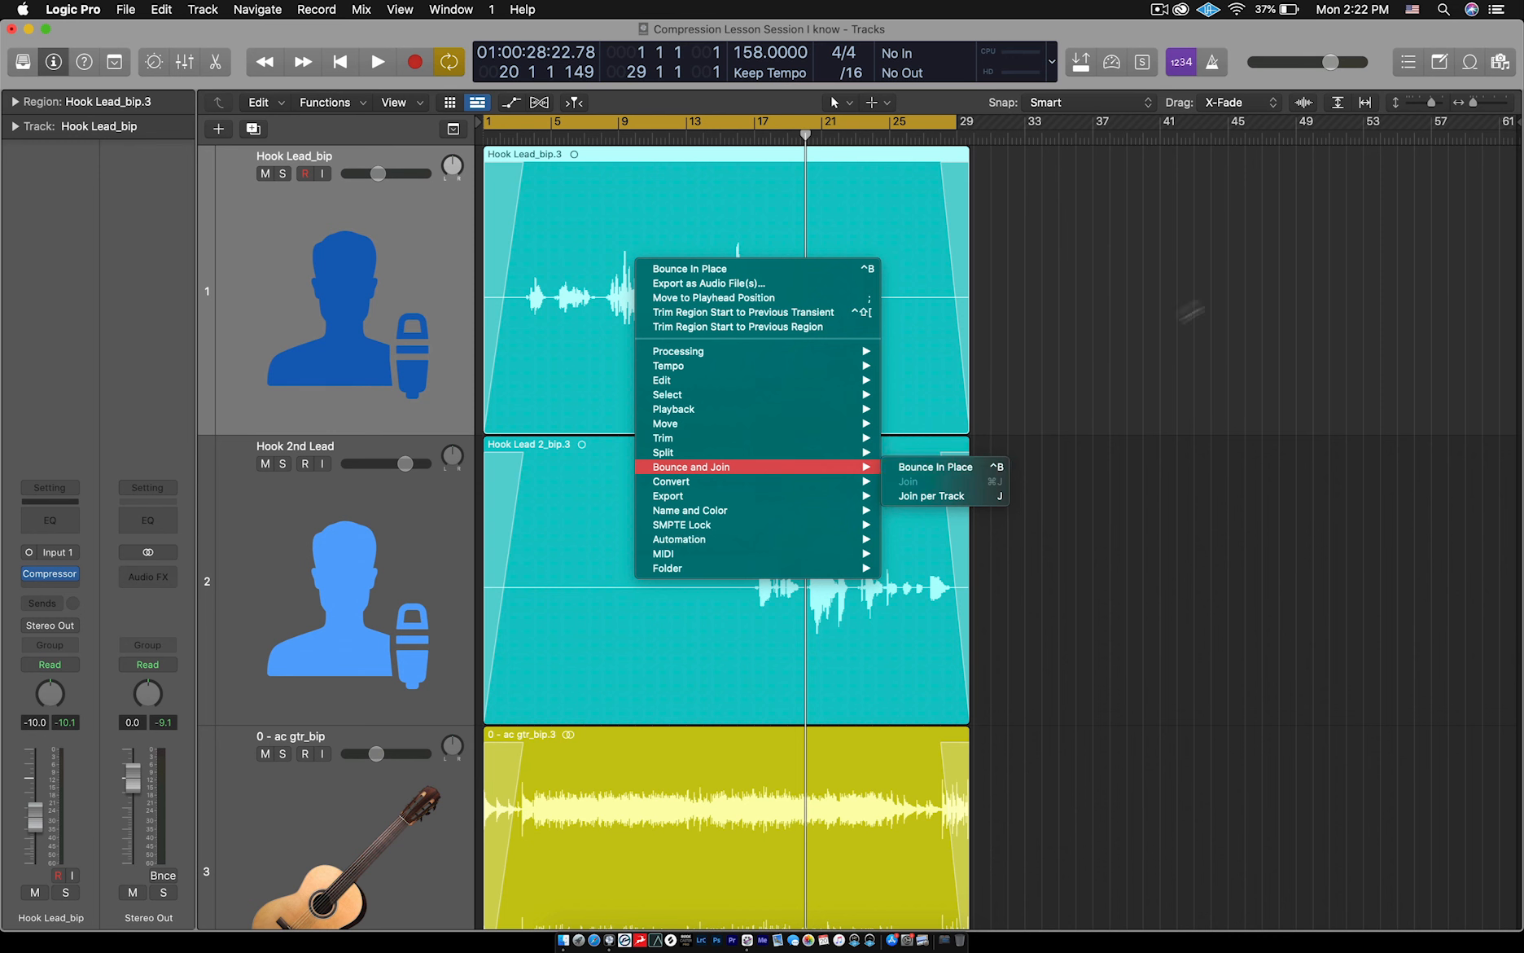